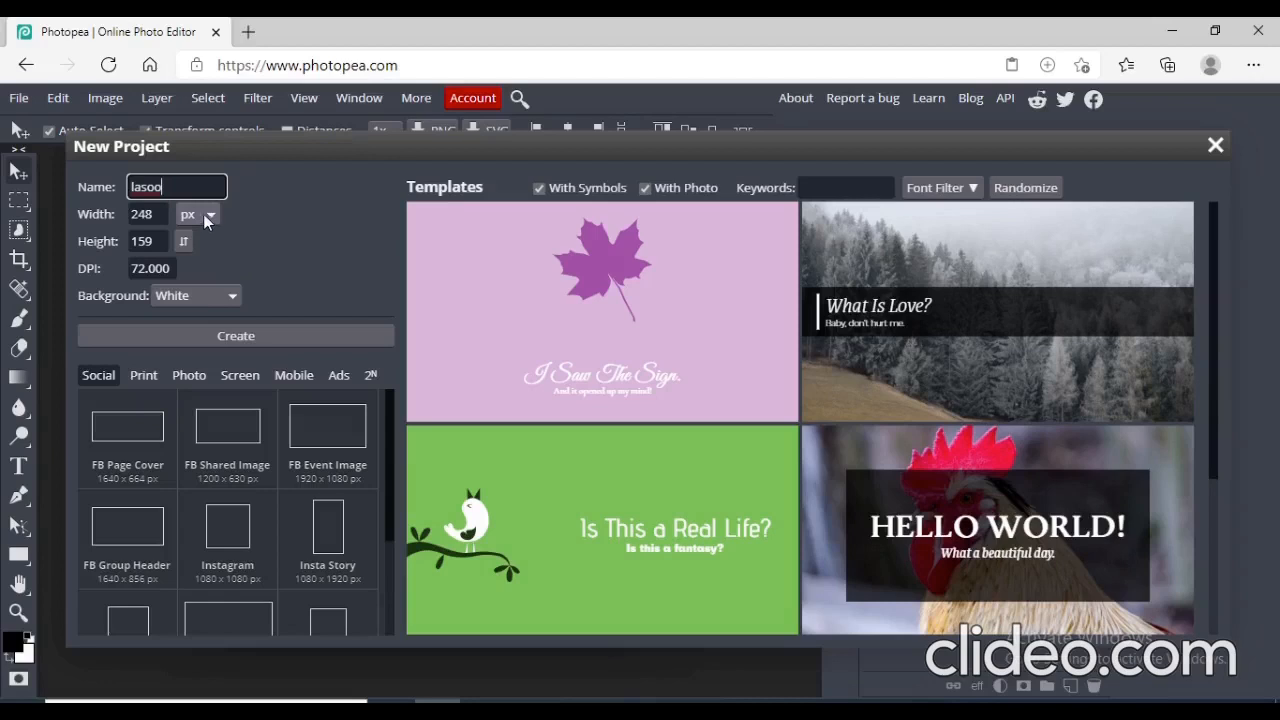
Switch the new project's units to inches and set its width to 4.
click(203, 214)
click(196, 292)
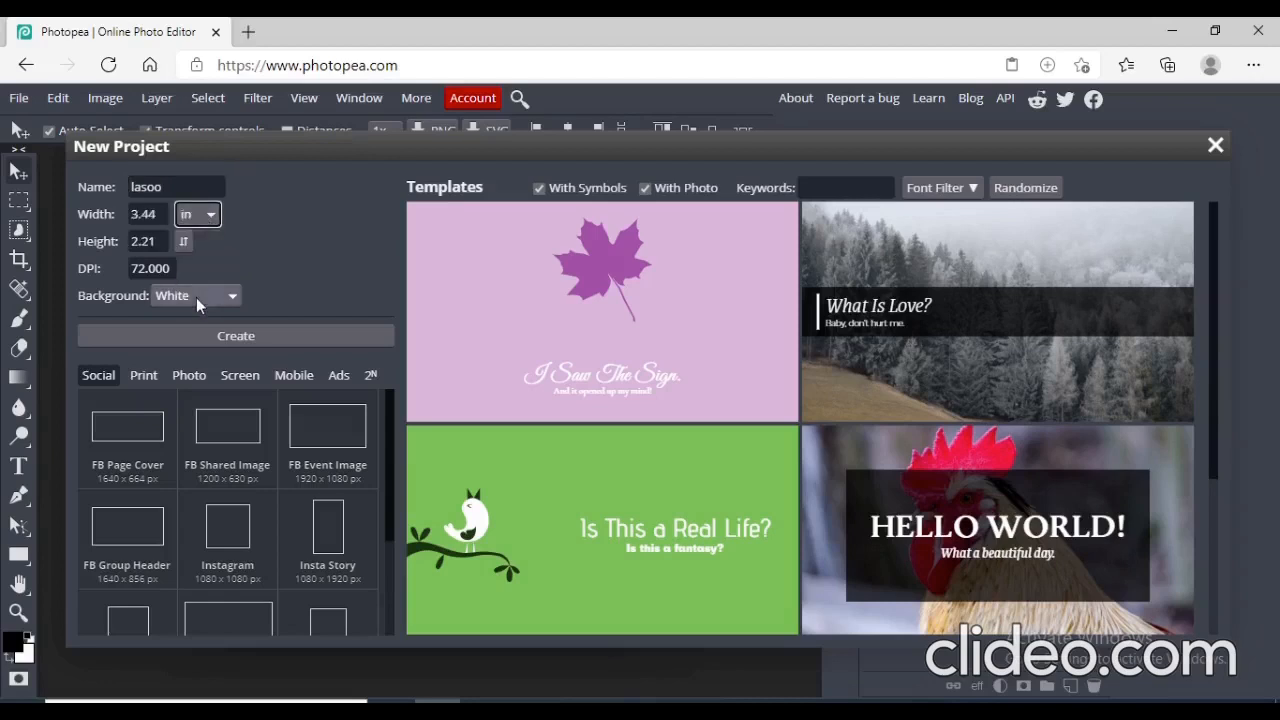
click(161, 213)
key(BackSpace)
key(BackSpace)
key(BackSpace)
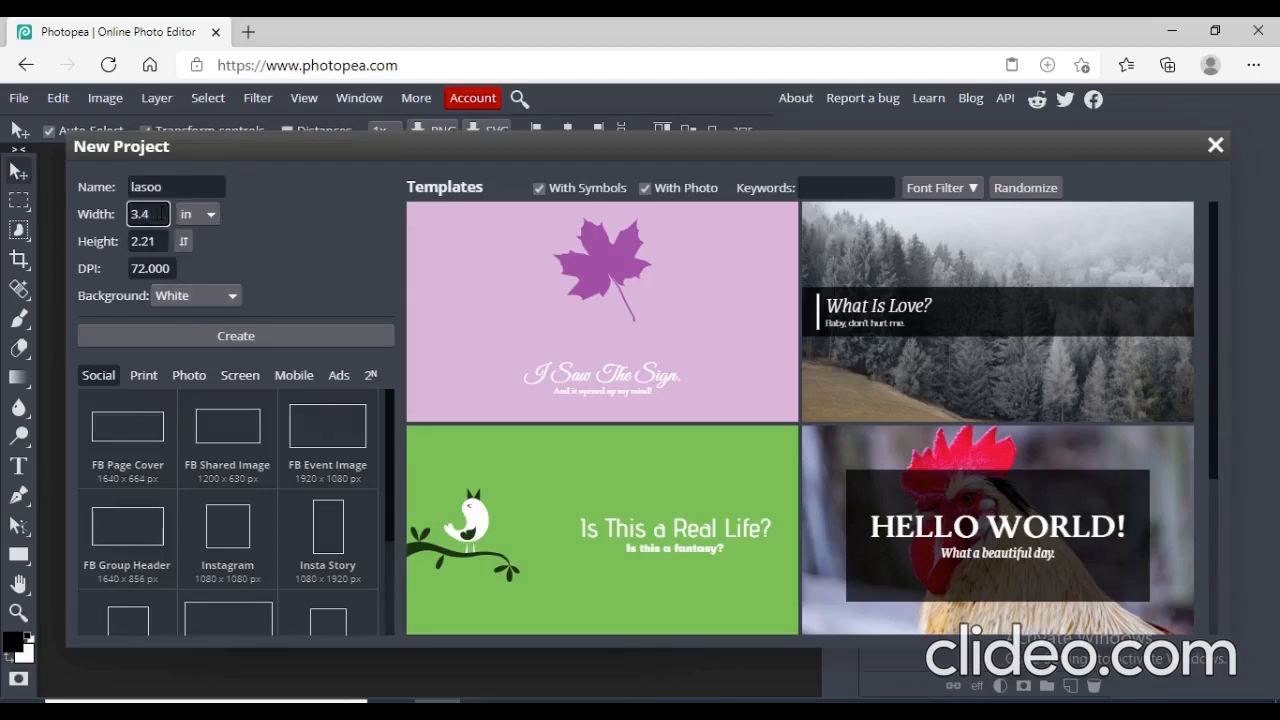
text(4)
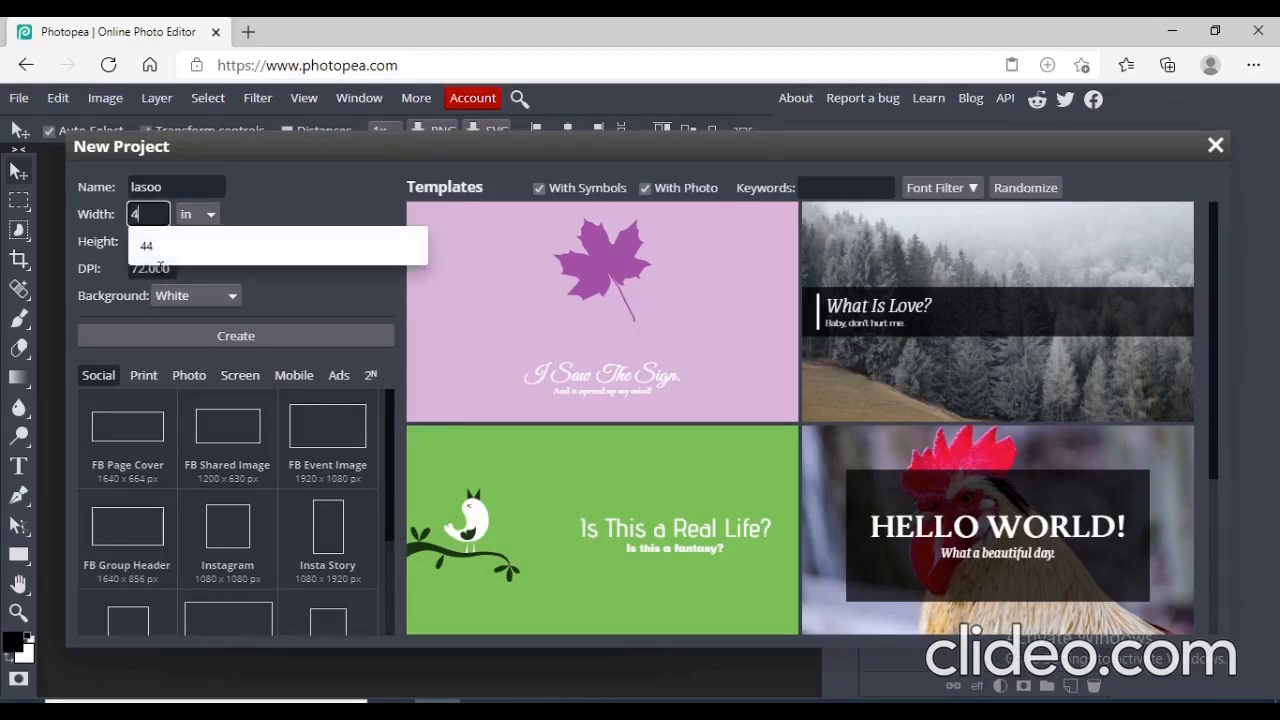
key(Down)
key(BackSpace)
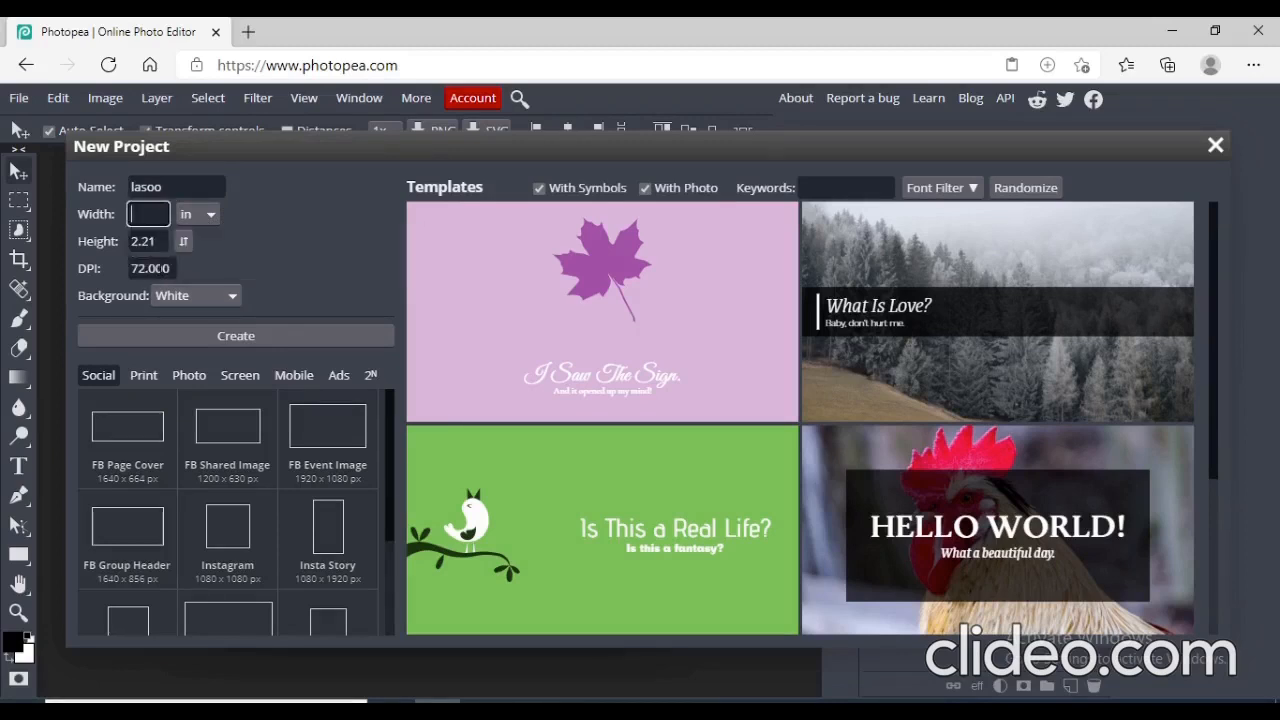
text(4)
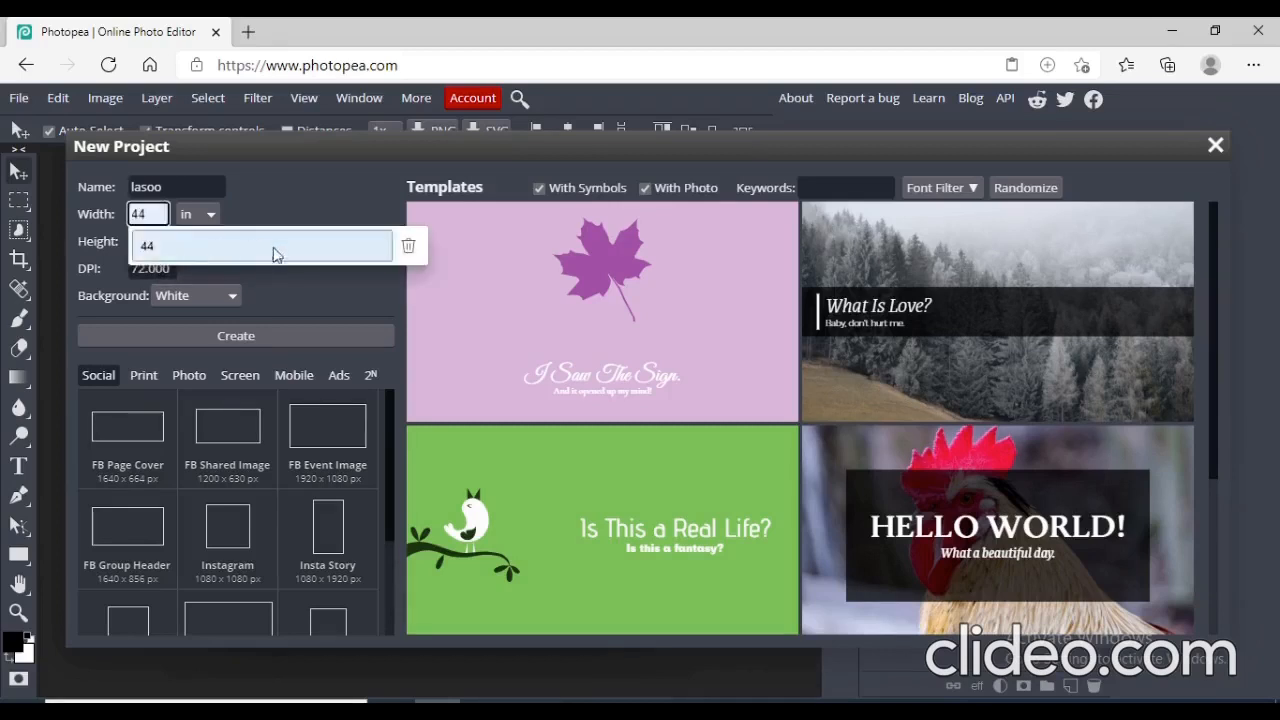
click(259, 281)
Set the new project's height to 4 inches.
click(163, 241)
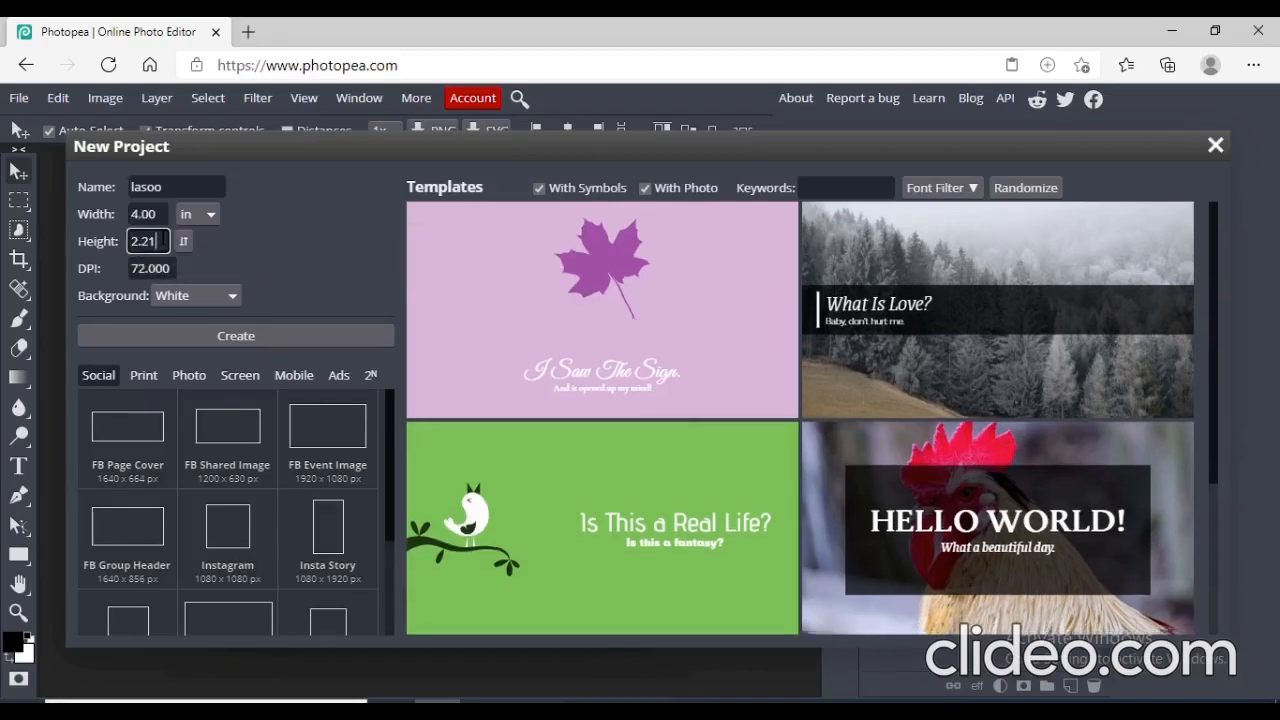
key(BackSpace)
key(BackSpace)
key(BackSpace)
key(BackSpace)
text(4)
click(237, 247)
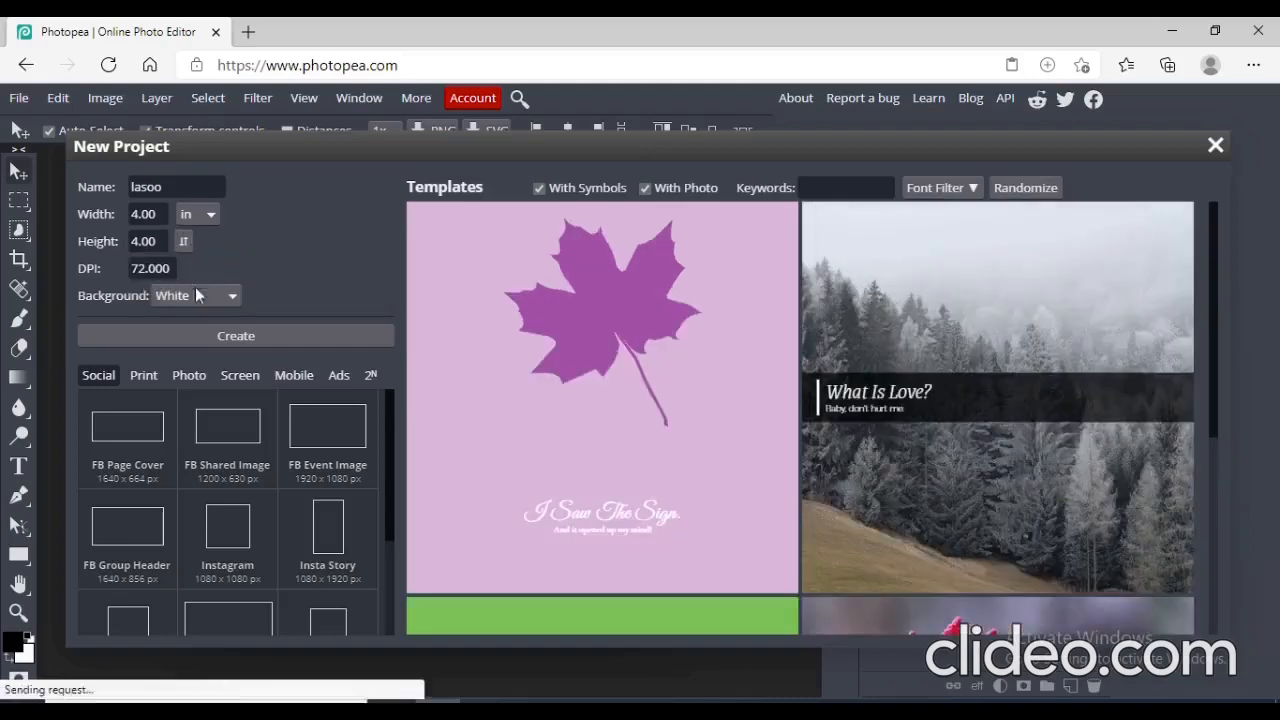
Choose the FB Page Cover size preset and browse its templates and the other preset categories.
click(150, 428)
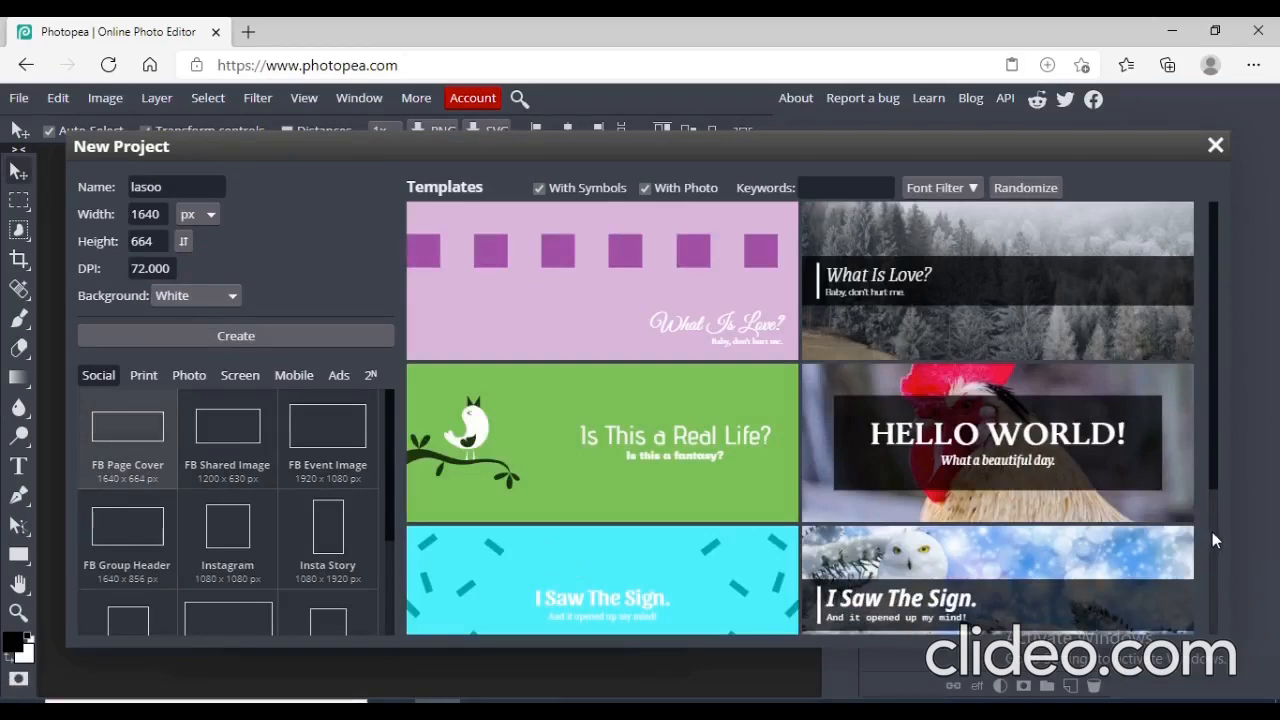
scroll(1212, 532, down, 2)
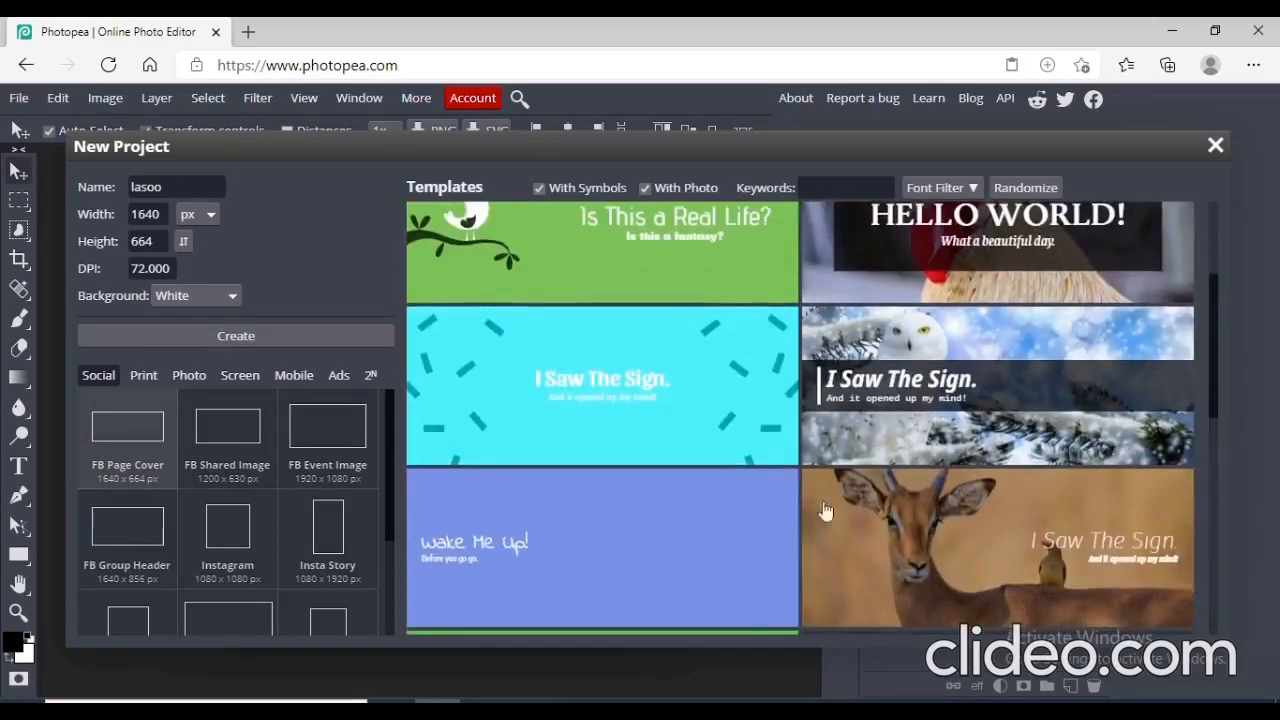
click(182, 376)
click(255, 375)
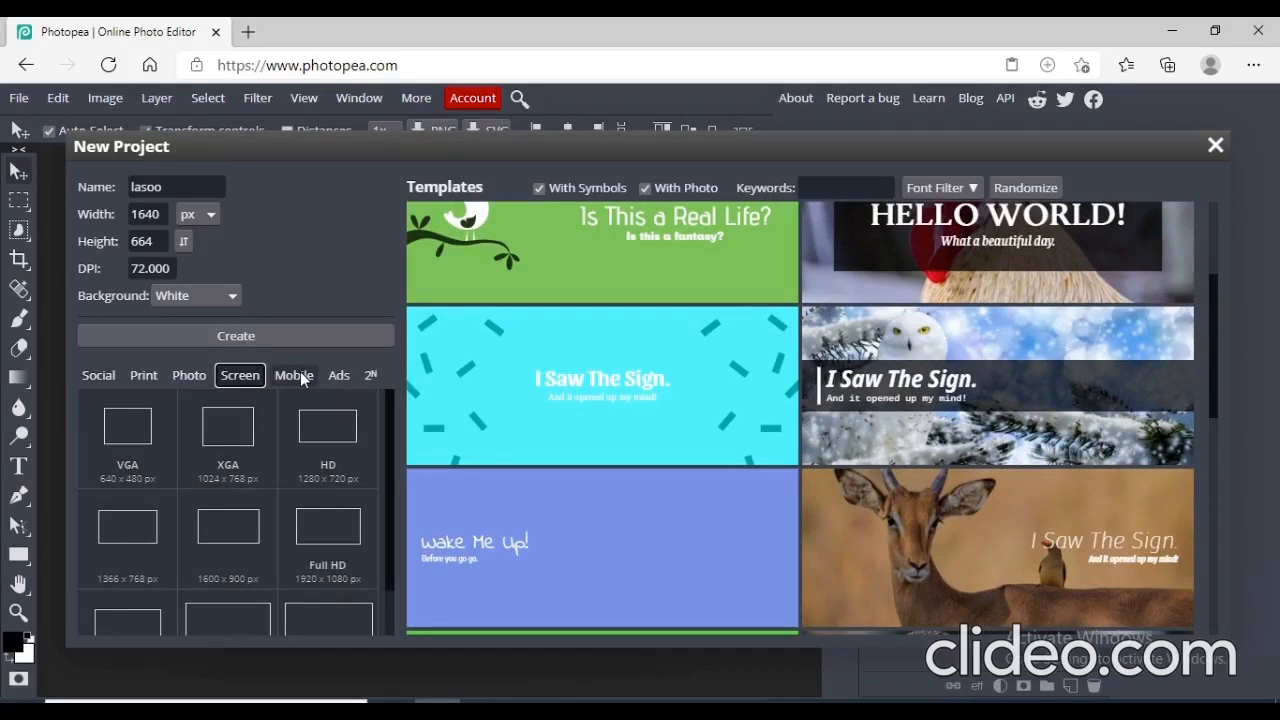
click(301, 377)
click(142, 374)
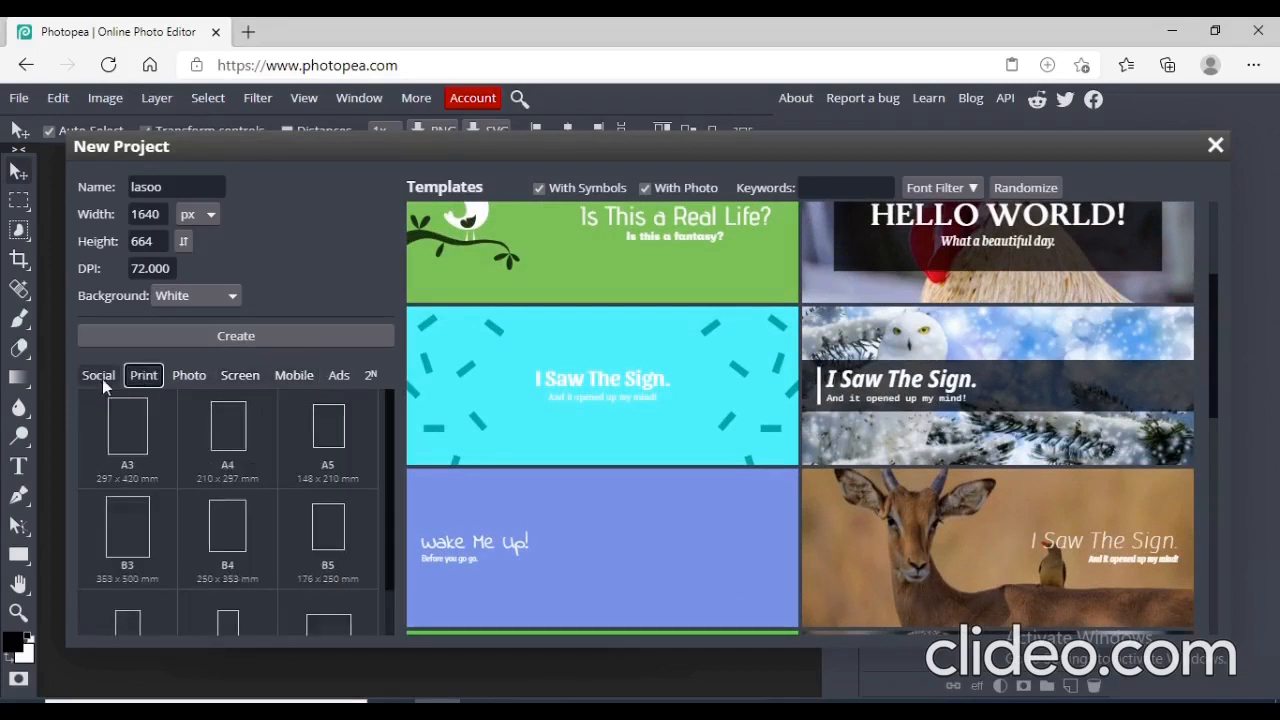
Choose the FB Event Image social preset and open the pink template with the purple maple leaf.
click(100, 379)
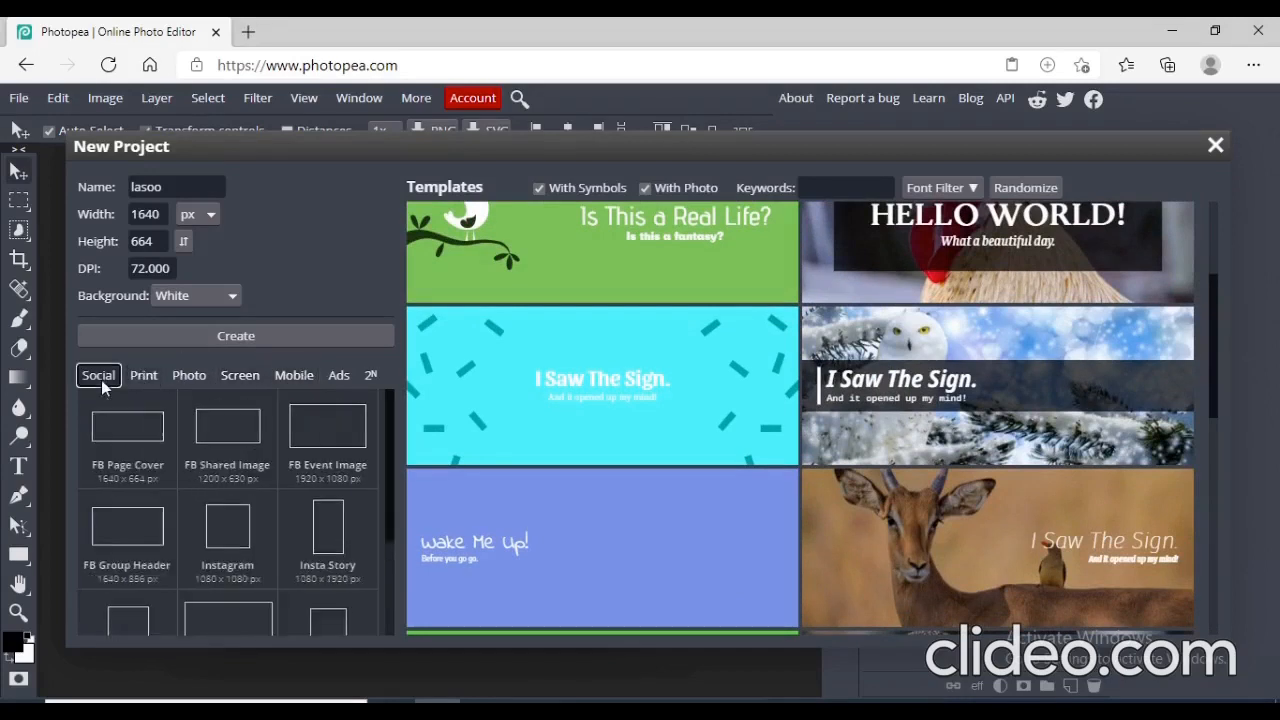
click(326, 447)
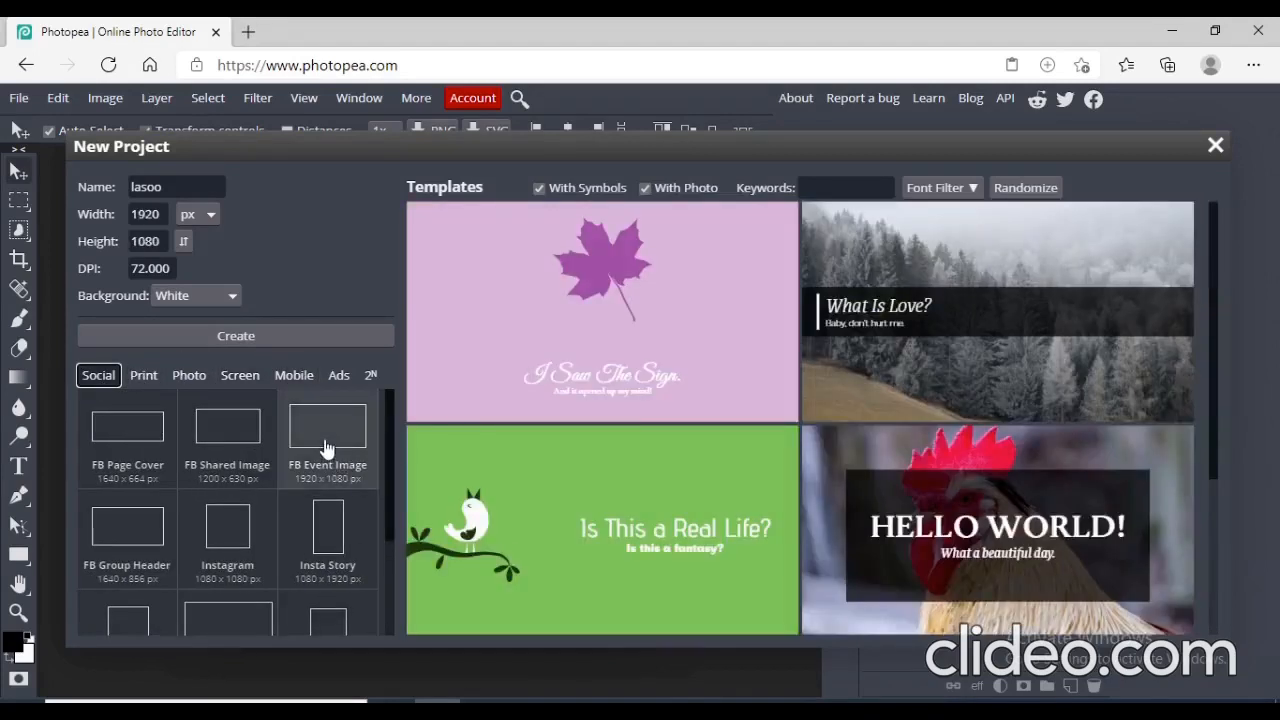
click(650, 342)
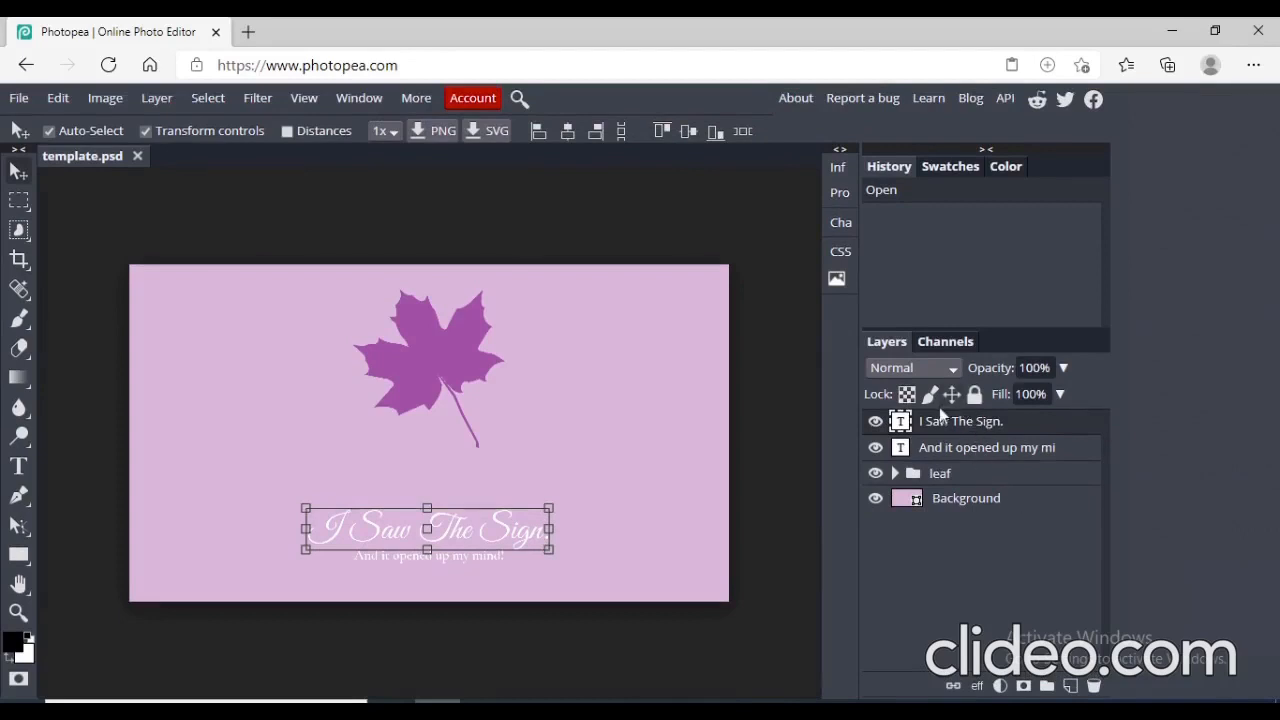
Delete the "And it opened up my mind!" and "I Saw The Sign." text layers from the template.
click(944, 505)
click(935, 478)
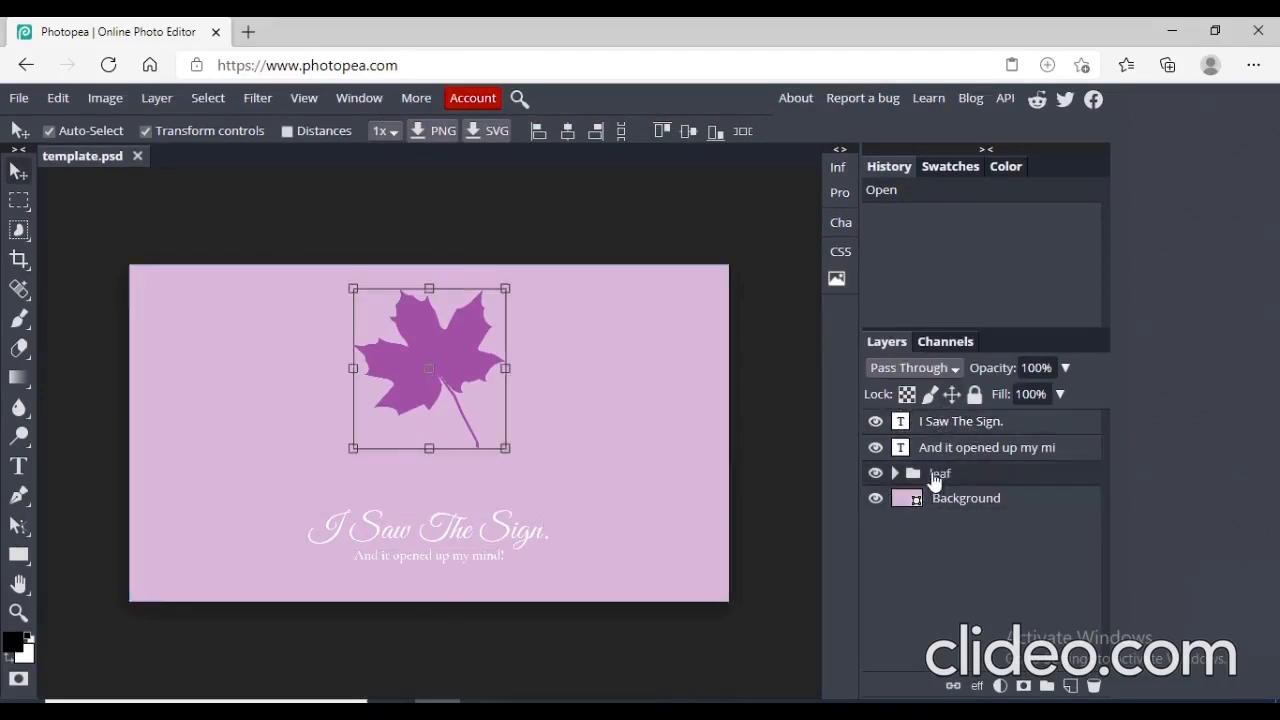
click(932, 452)
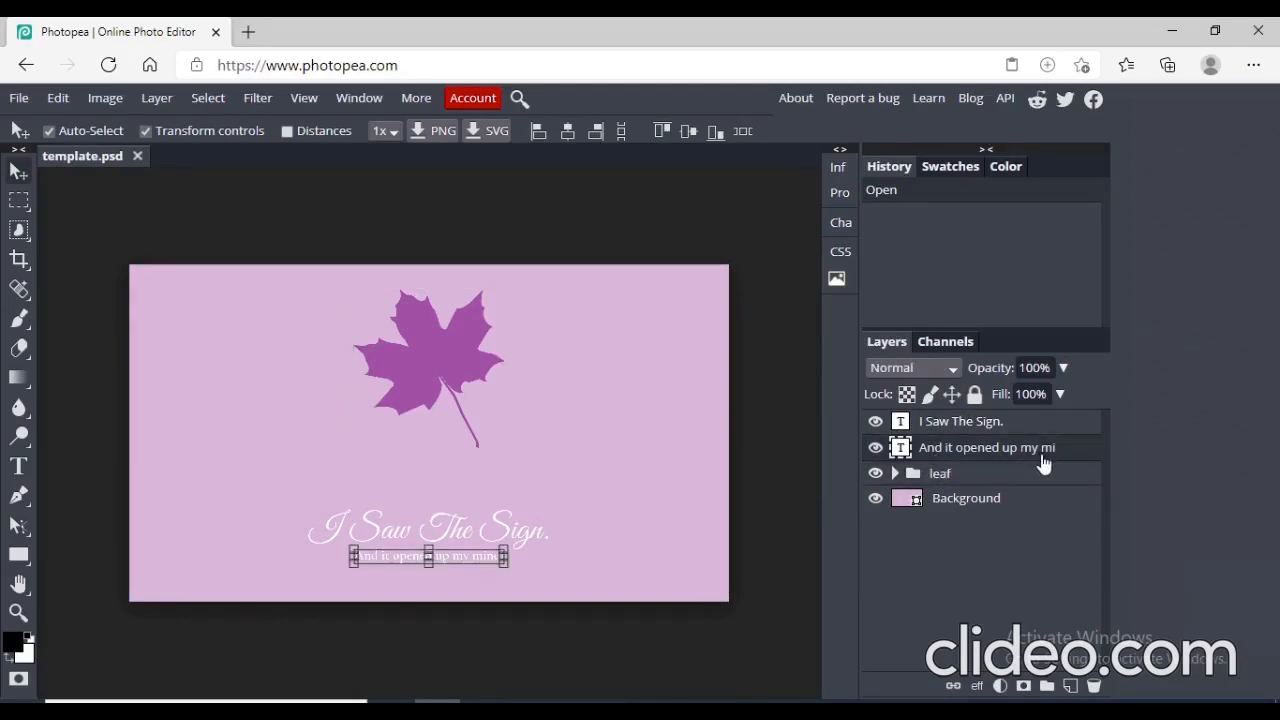
key(Delete)
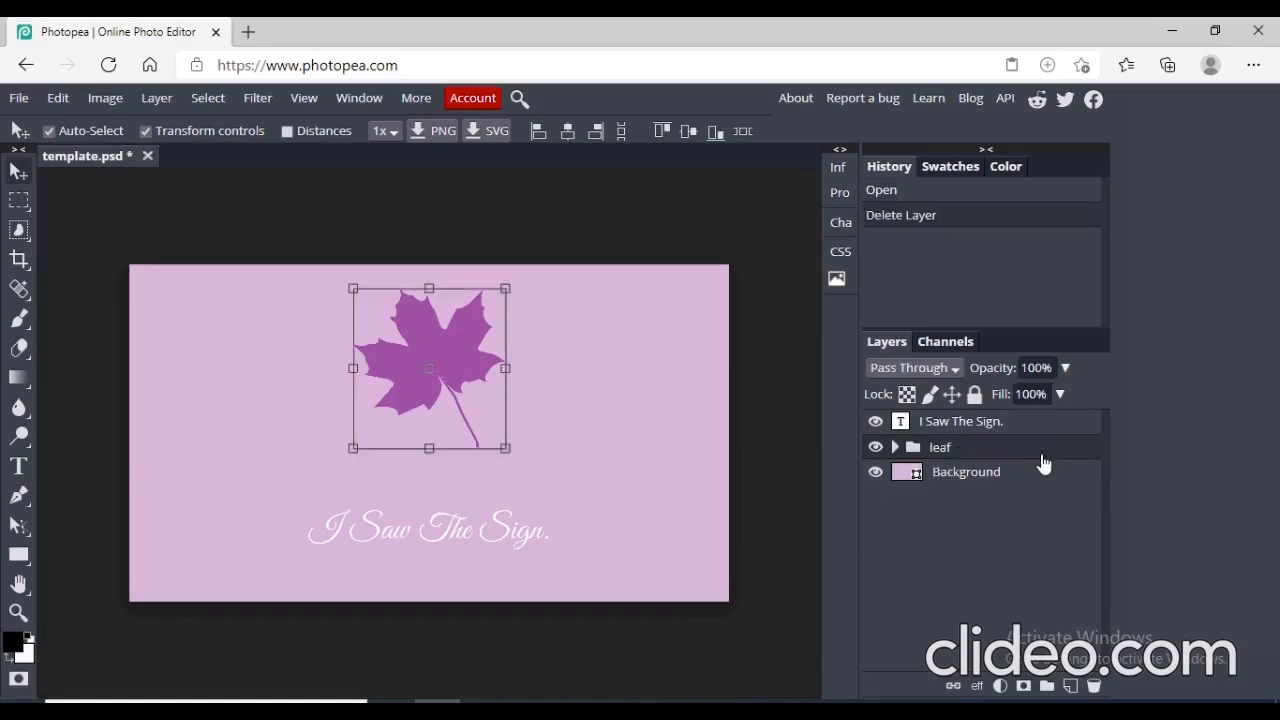
click(965, 424)
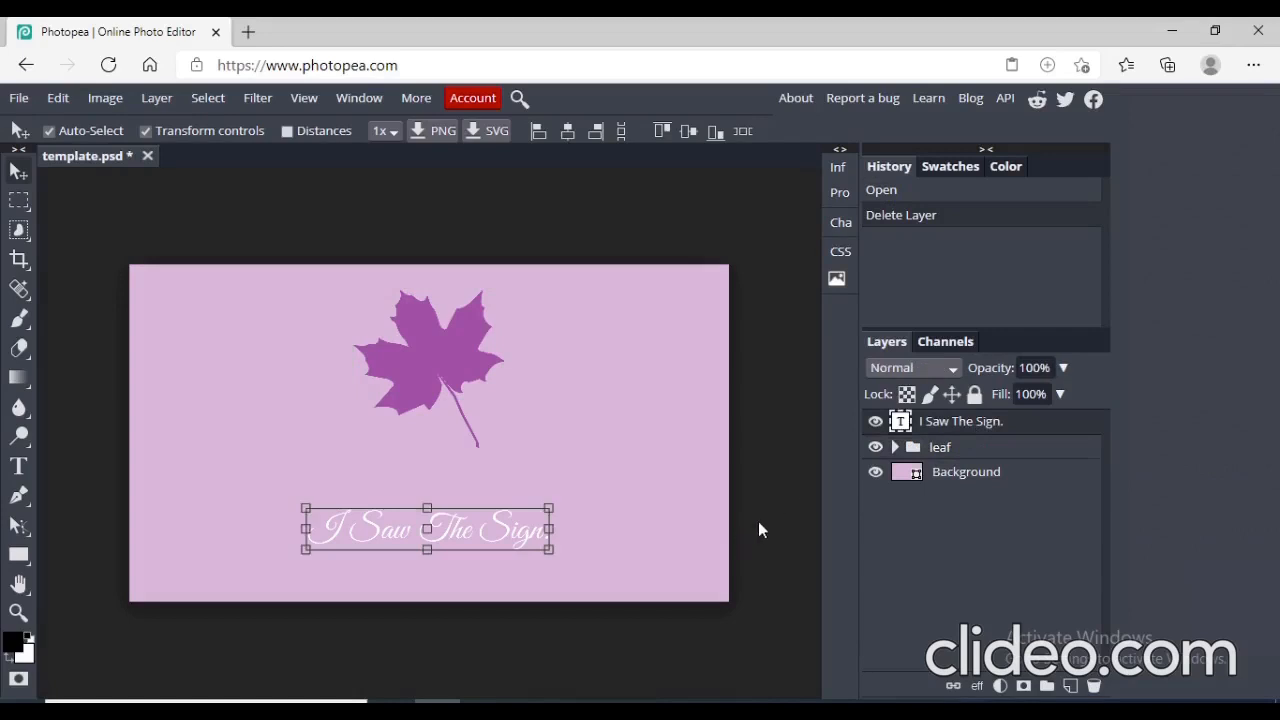
key(Delete)
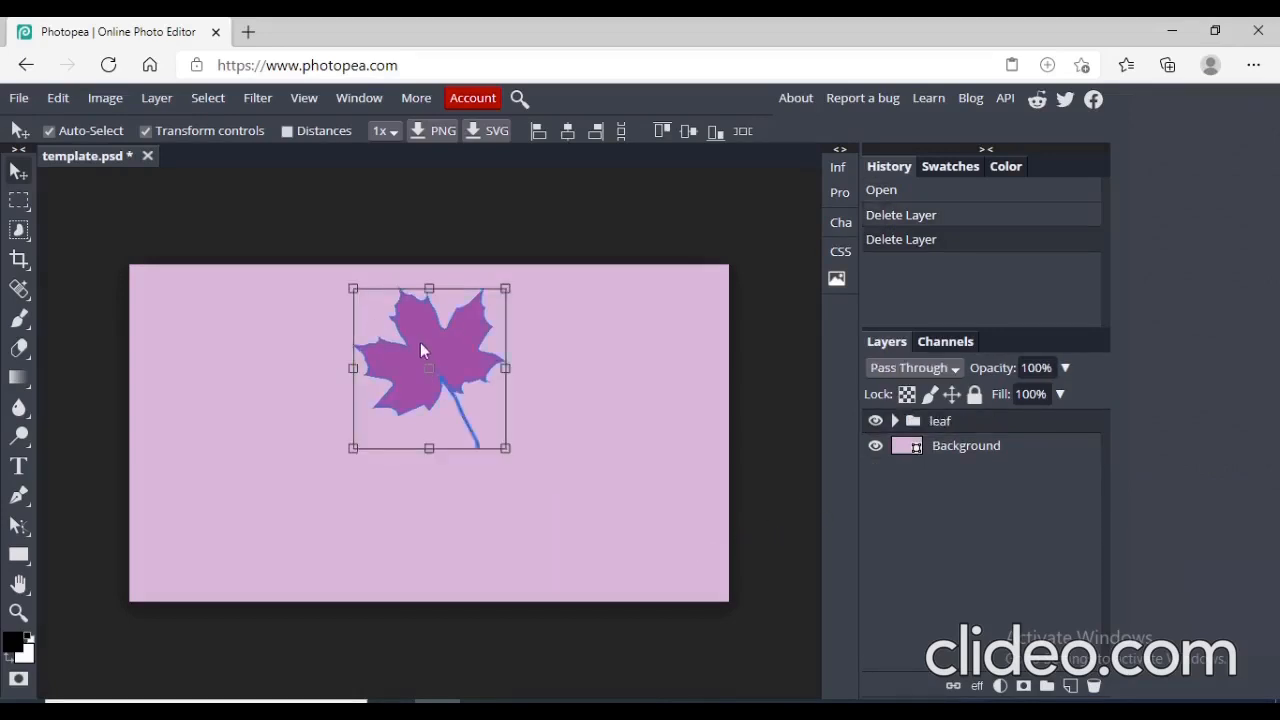
Move the maple leaf to the upper-left area of the canvas and select the Background layer.
drag(420, 342, 221, 334)
click(400, 406)
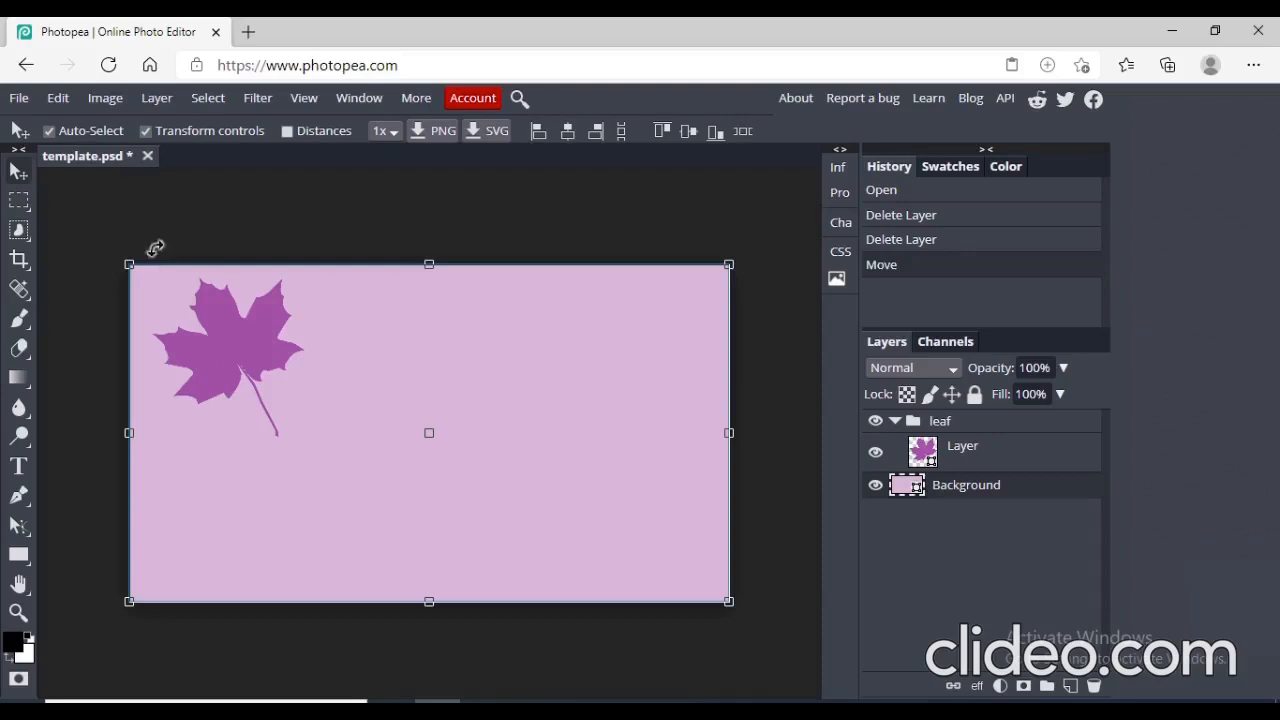
Activate the Lasso Select tool and show the other selection tools in its group.
right_click(28, 206)
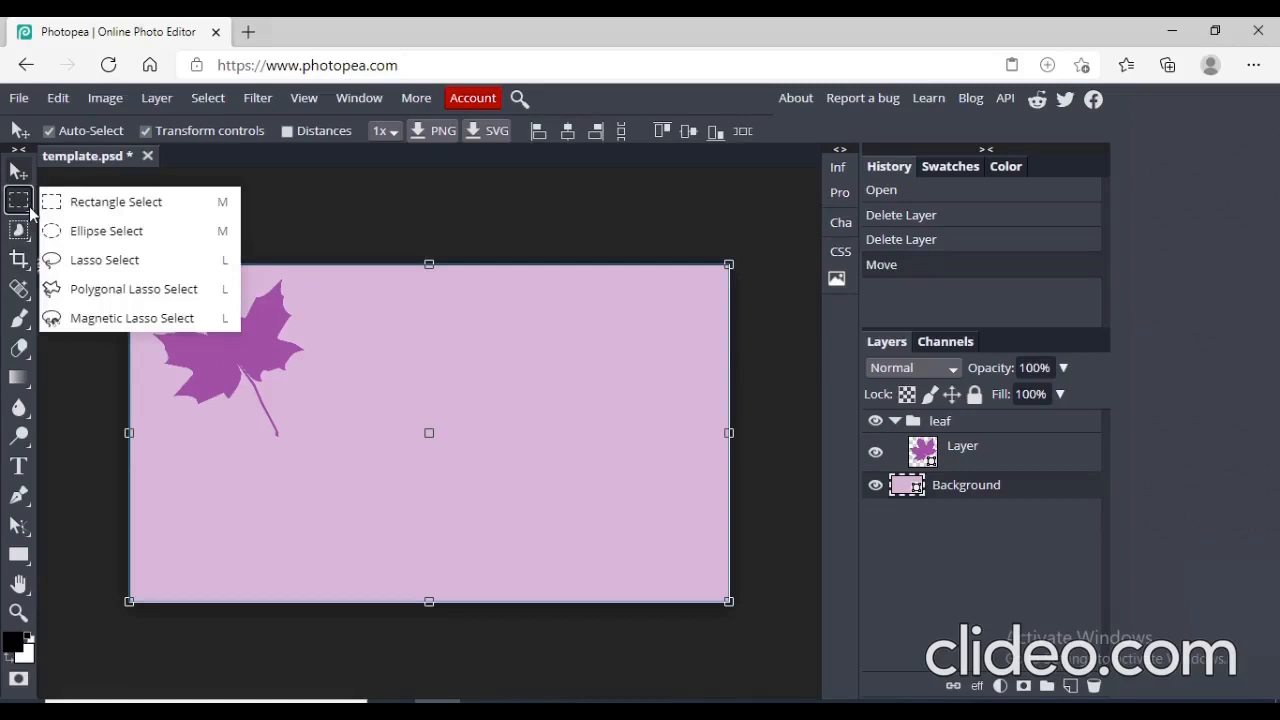
click(105, 260)
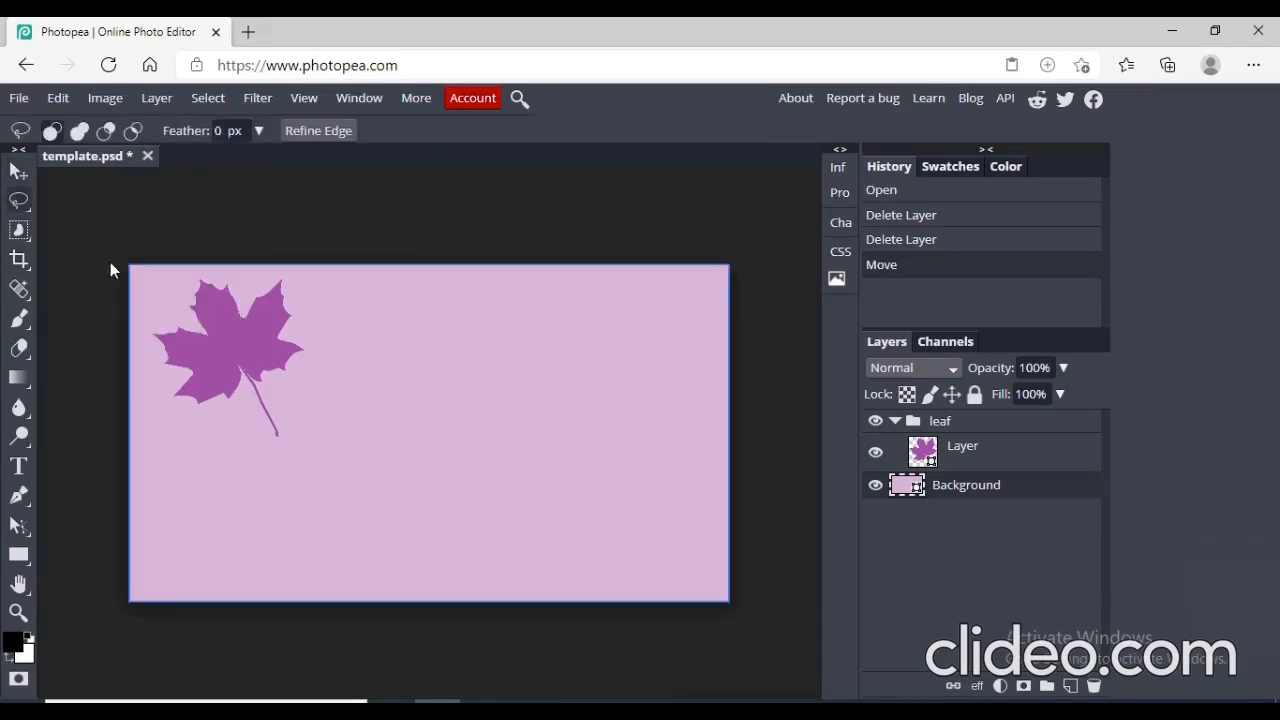
click(27, 202)
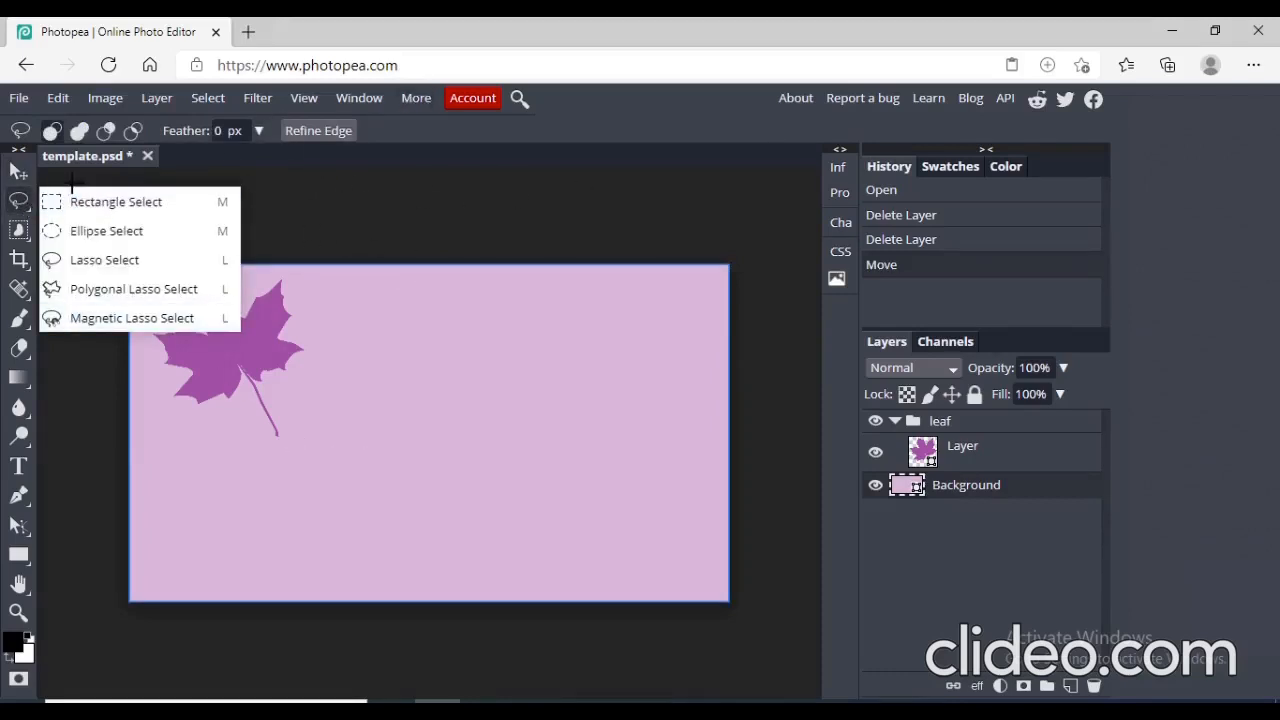
Open the mango image from the Saved Pictures folder.
click(22, 99)
click(64, 160)
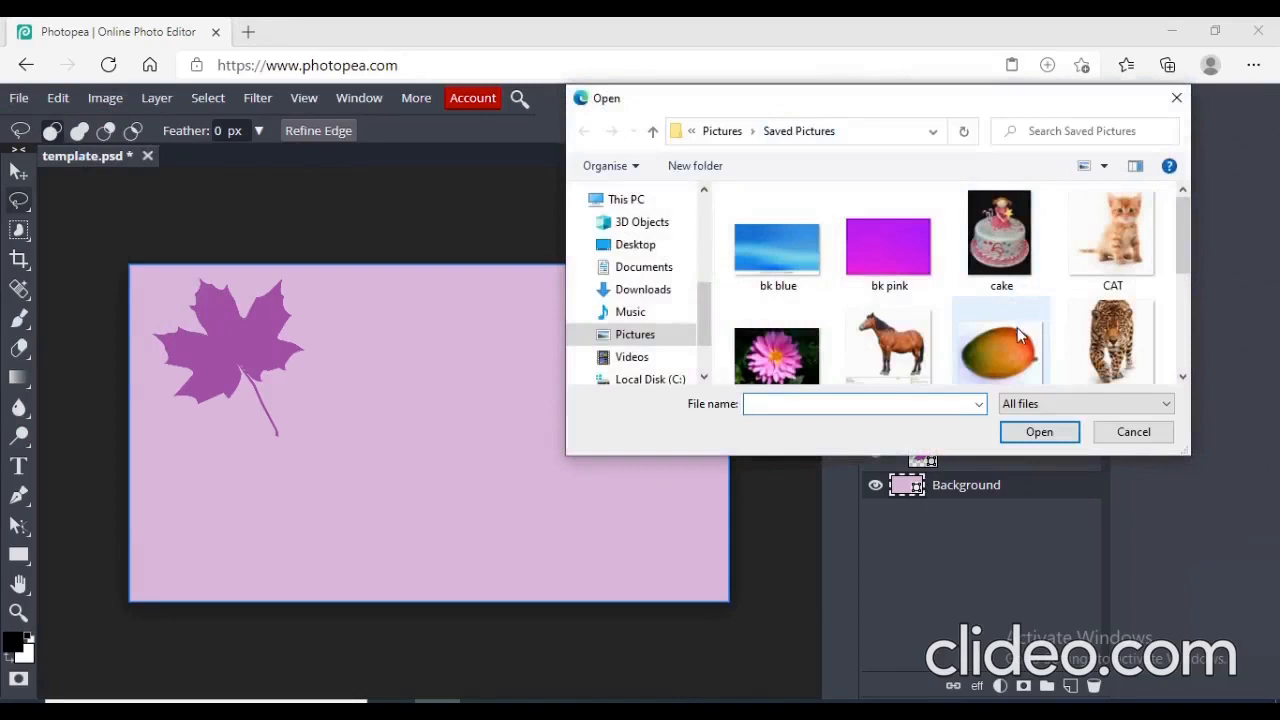
click(1017, 327)
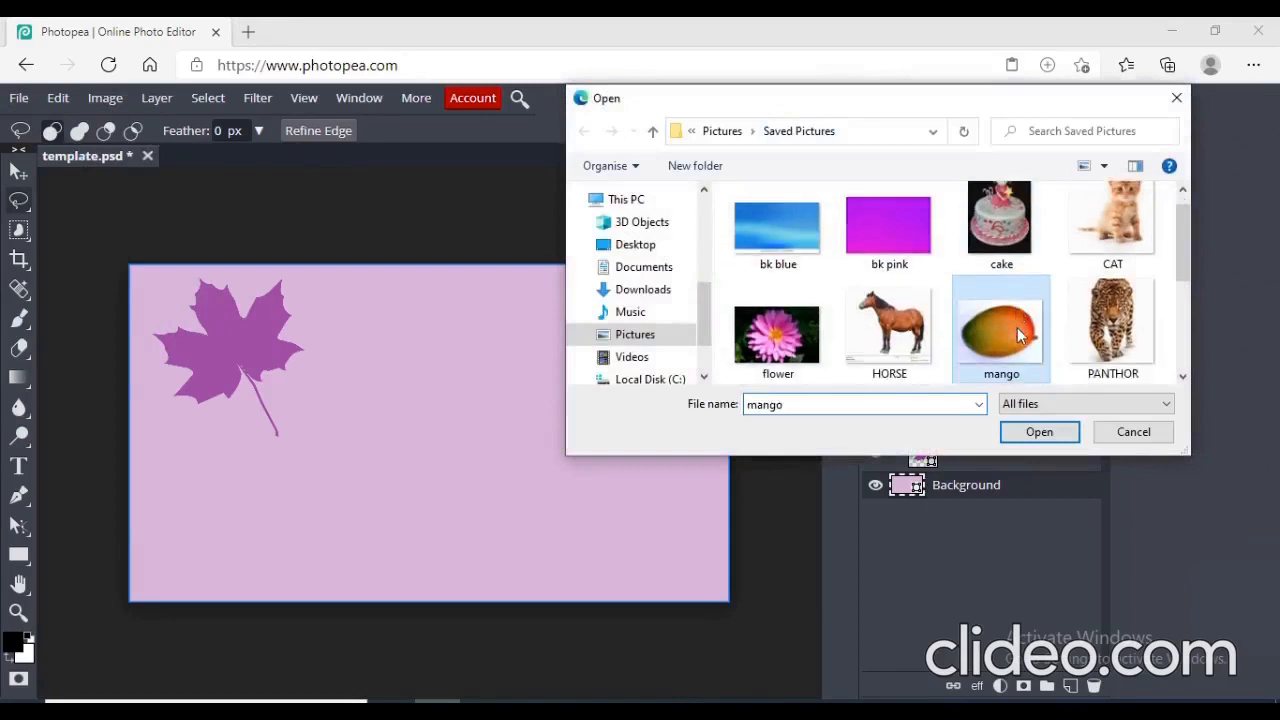
click(1038, 436)
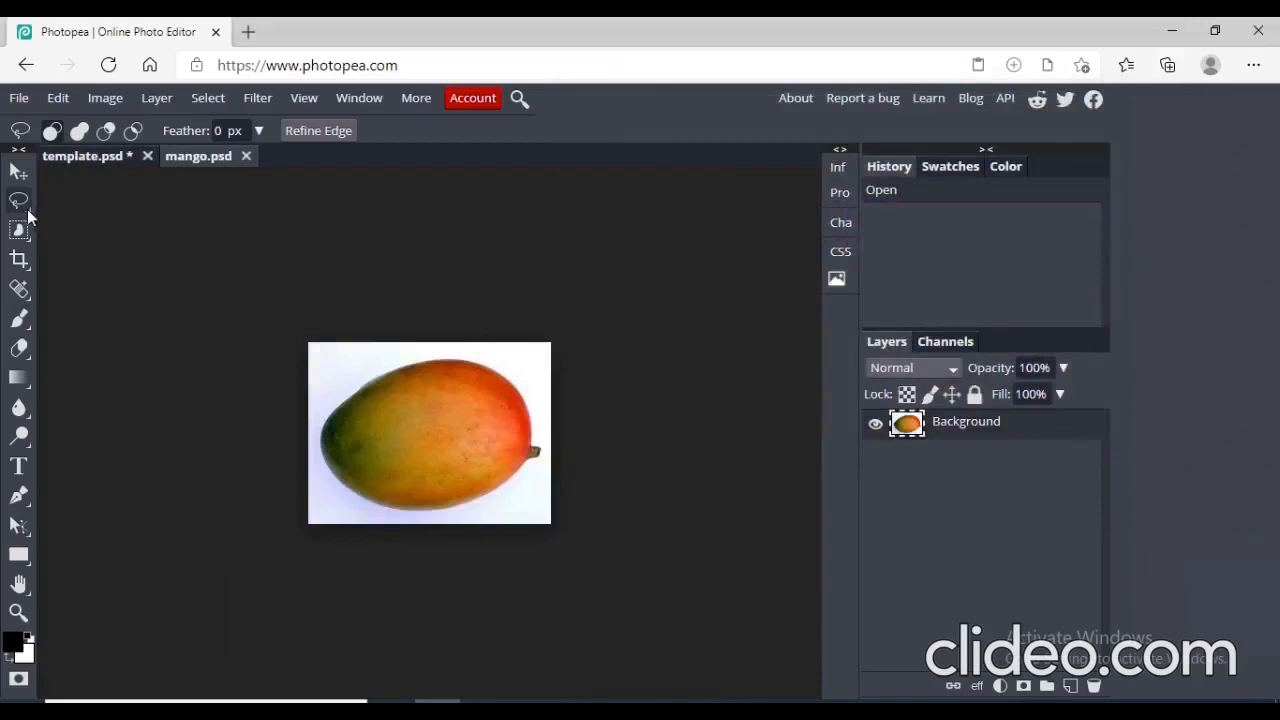
Trace a freehand Lasso Select selection around the outline of the mango.
right_click(19, 201)
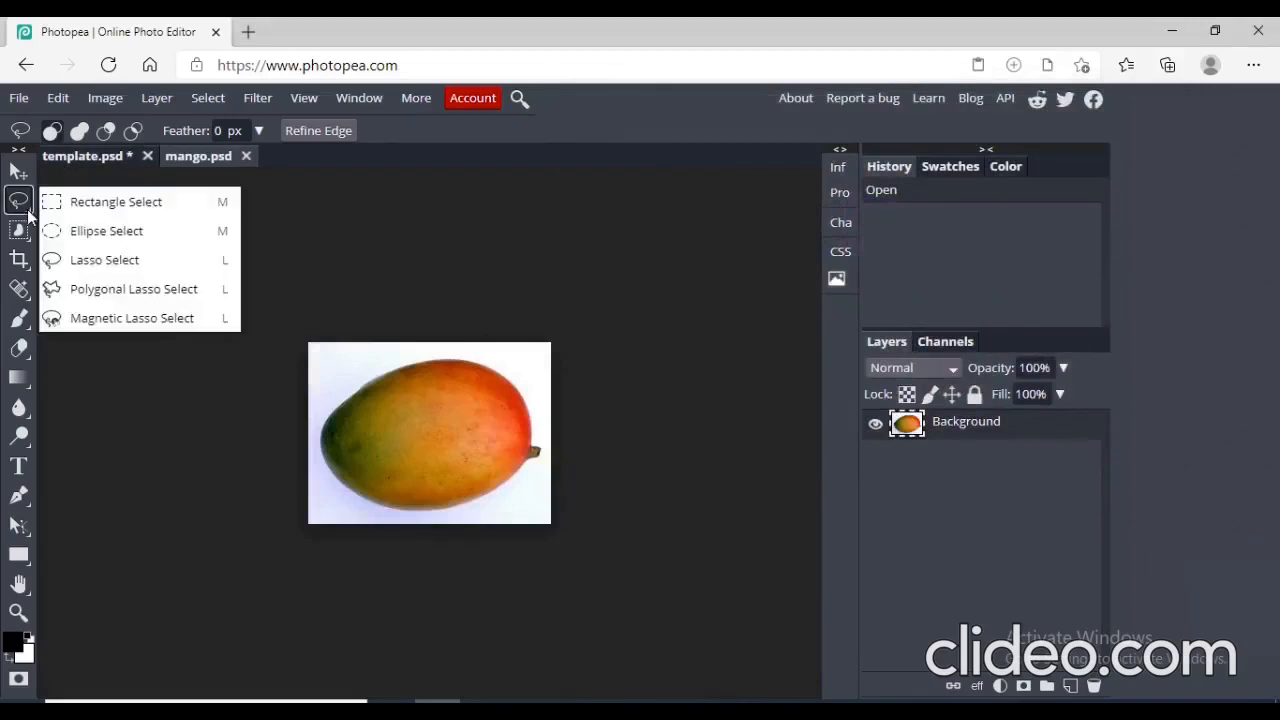
click(148, 263)
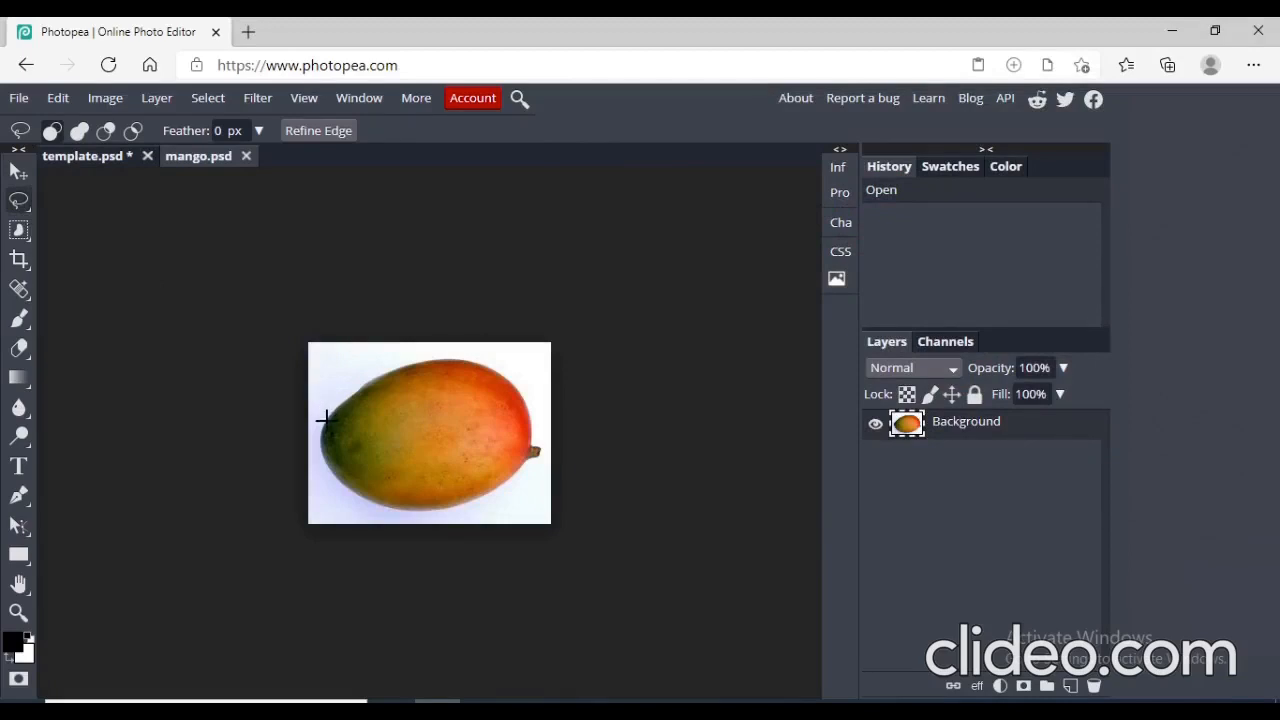
mouse_move(329, 410)
mouse_down()
mouse_move(357, 383)
mouse_move(467, 355)
mouse_move(514, 377)
mouse_move(542, 452)
mouse_move(491, 497)
mouse_move(400, 510)
mouse_move(349, 491)
mouse_move(320, 460)
mouse_move(325, 418)
mouse_up()
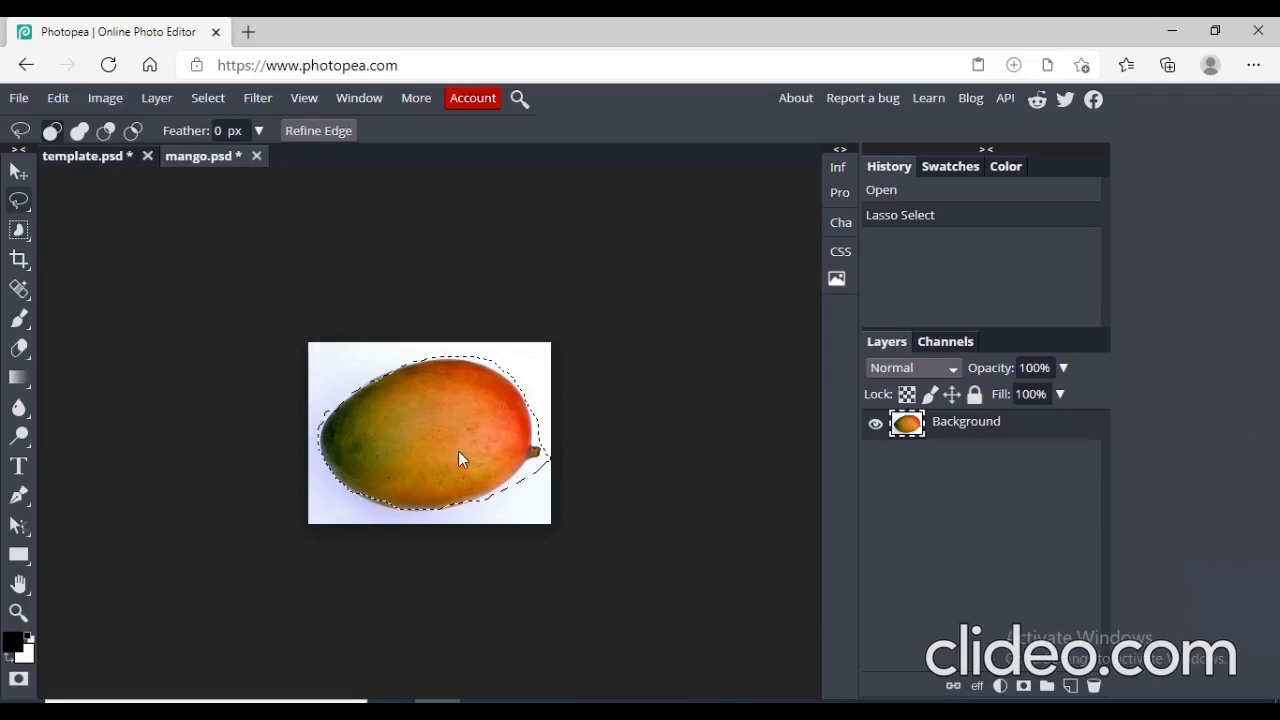
Paste the copied mango selection into template.psd as a new layer above the Background, and deselect.
click(109, 161)
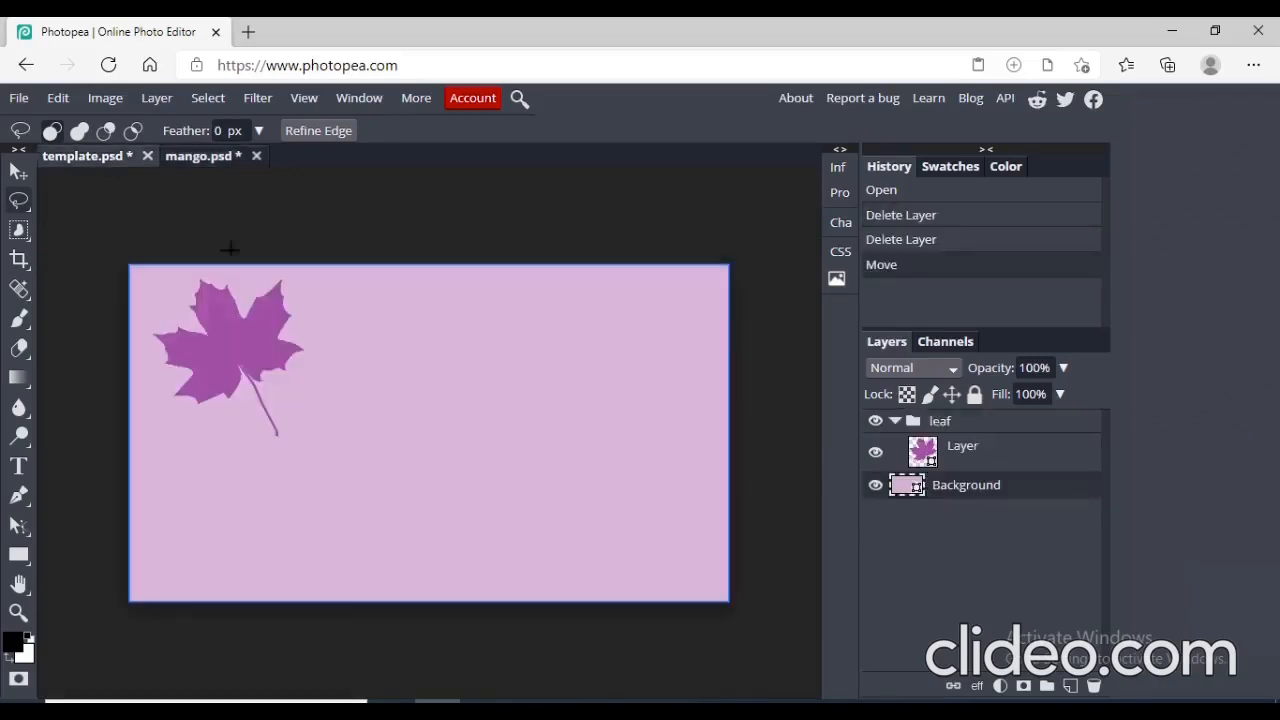
key(ctrl+d)
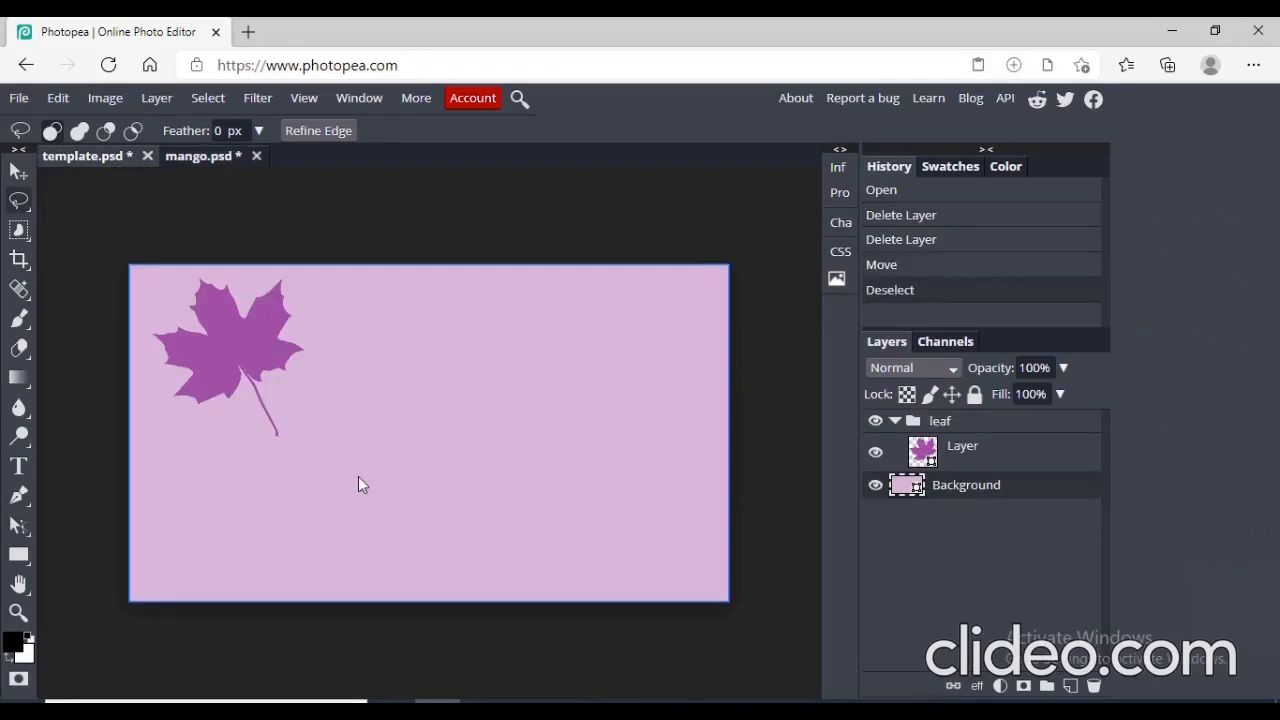
key(ctrl+v)
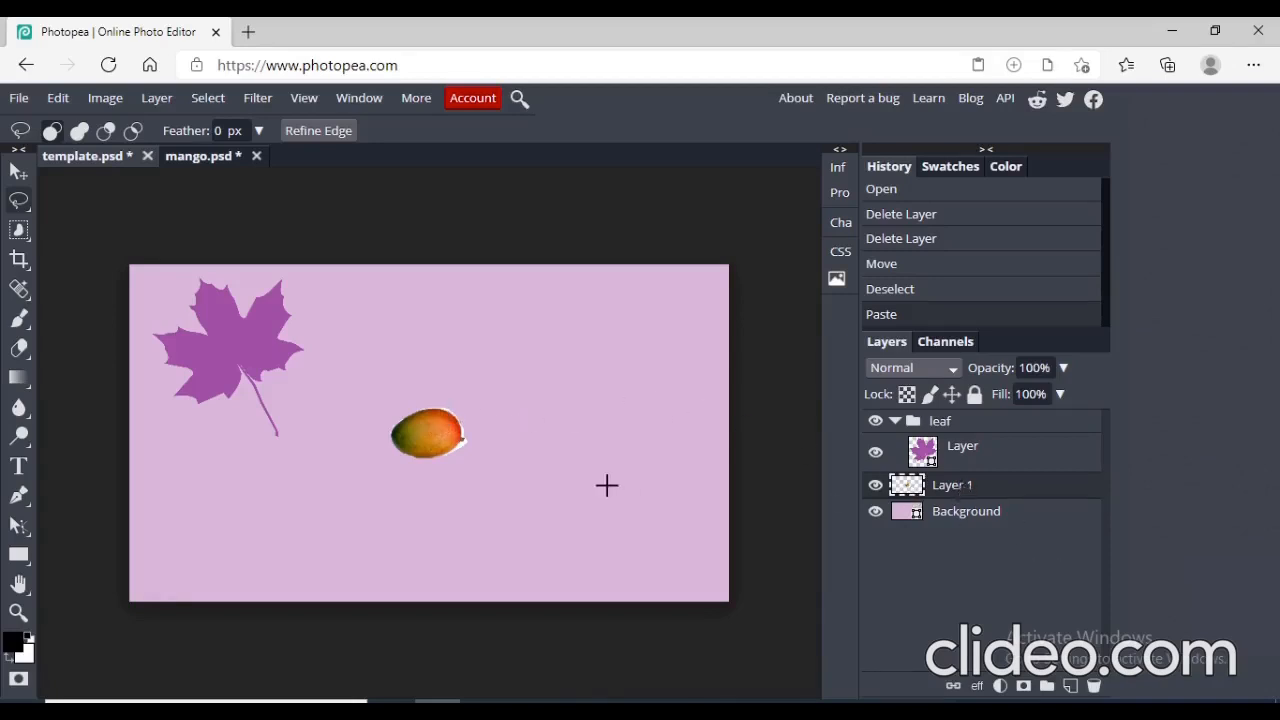
key(ctrl+d)
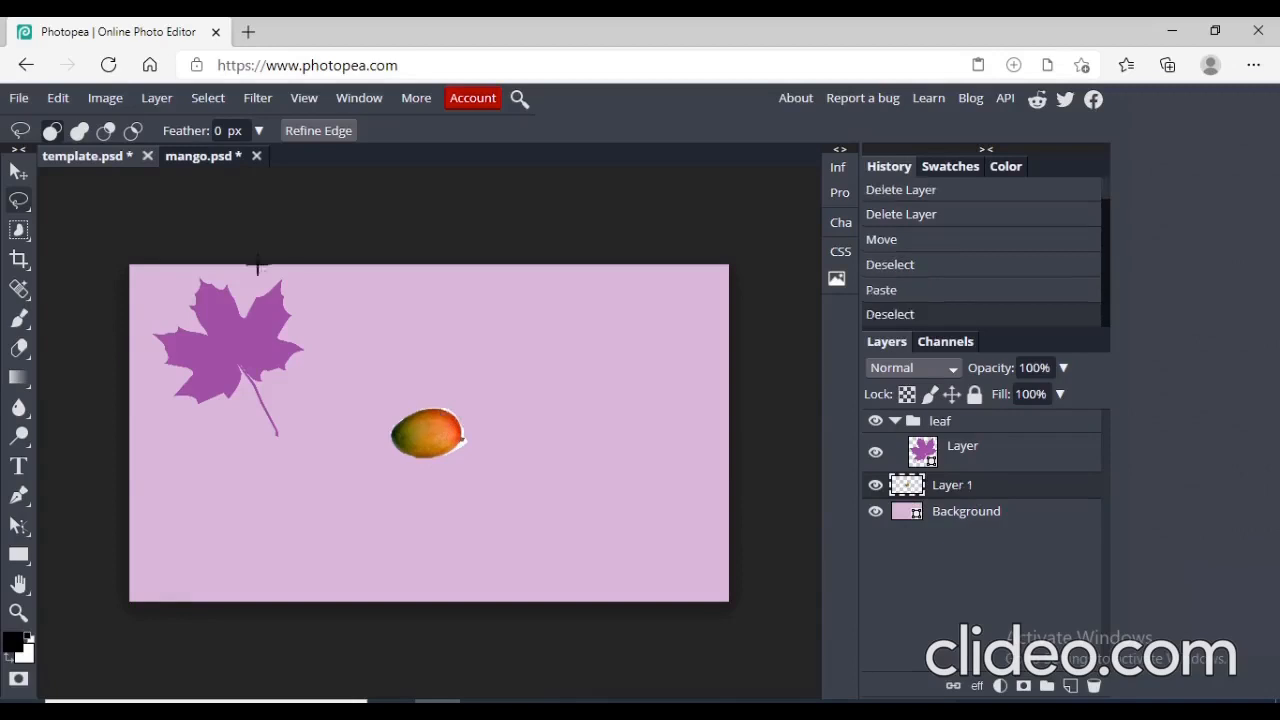
Enlarge the pasted mango with Free Transform to about 318% width and 306% height, apply it, and deselect.
click(58, 101)
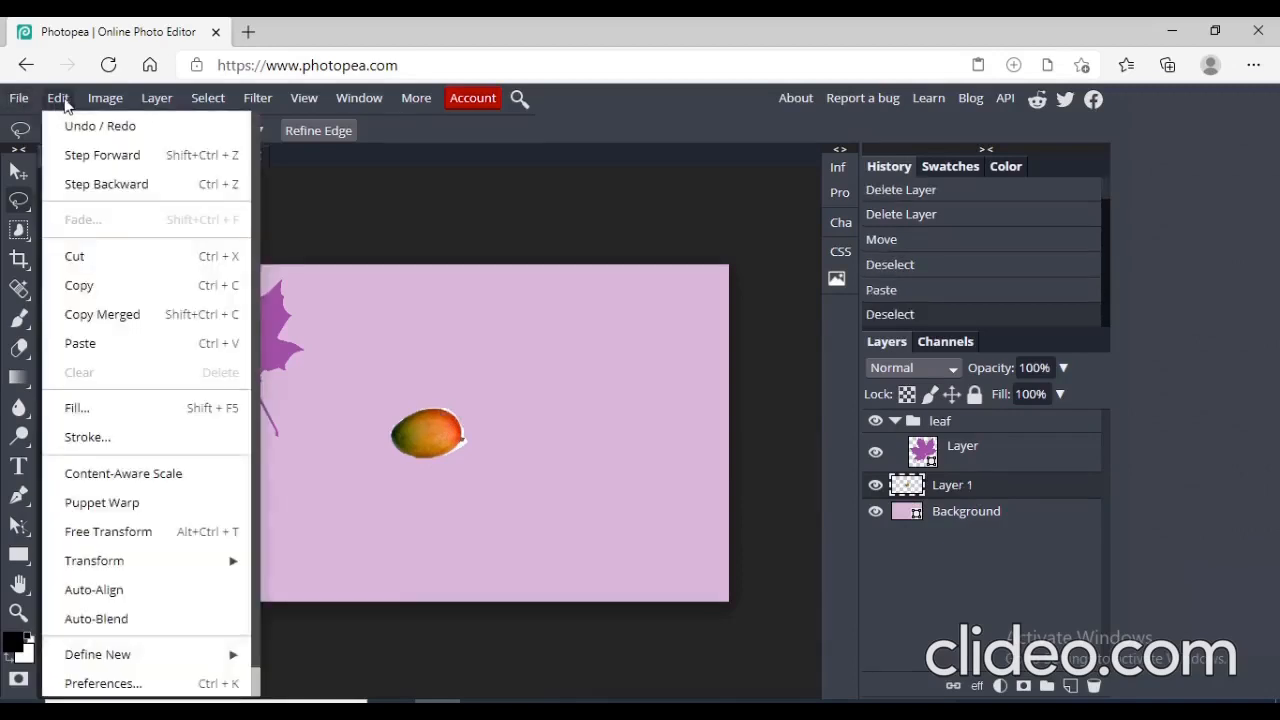
click(163, 535)
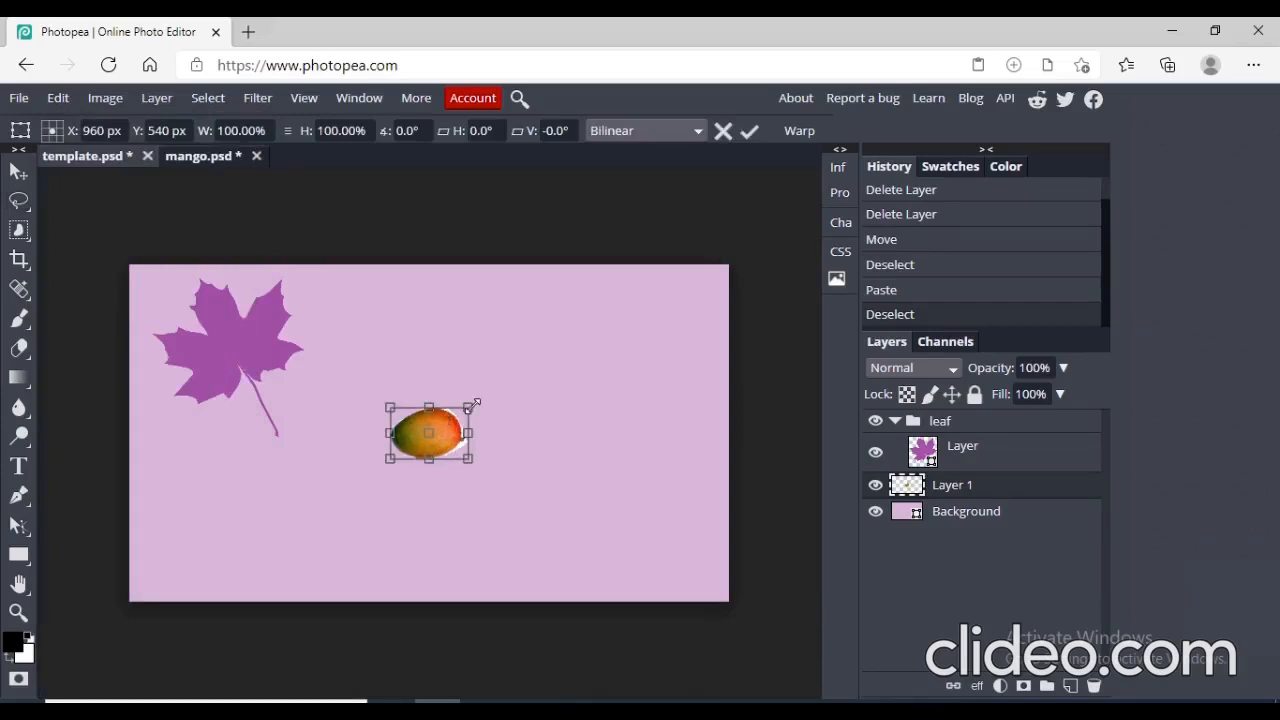
drag(467, 407, 638, 299)
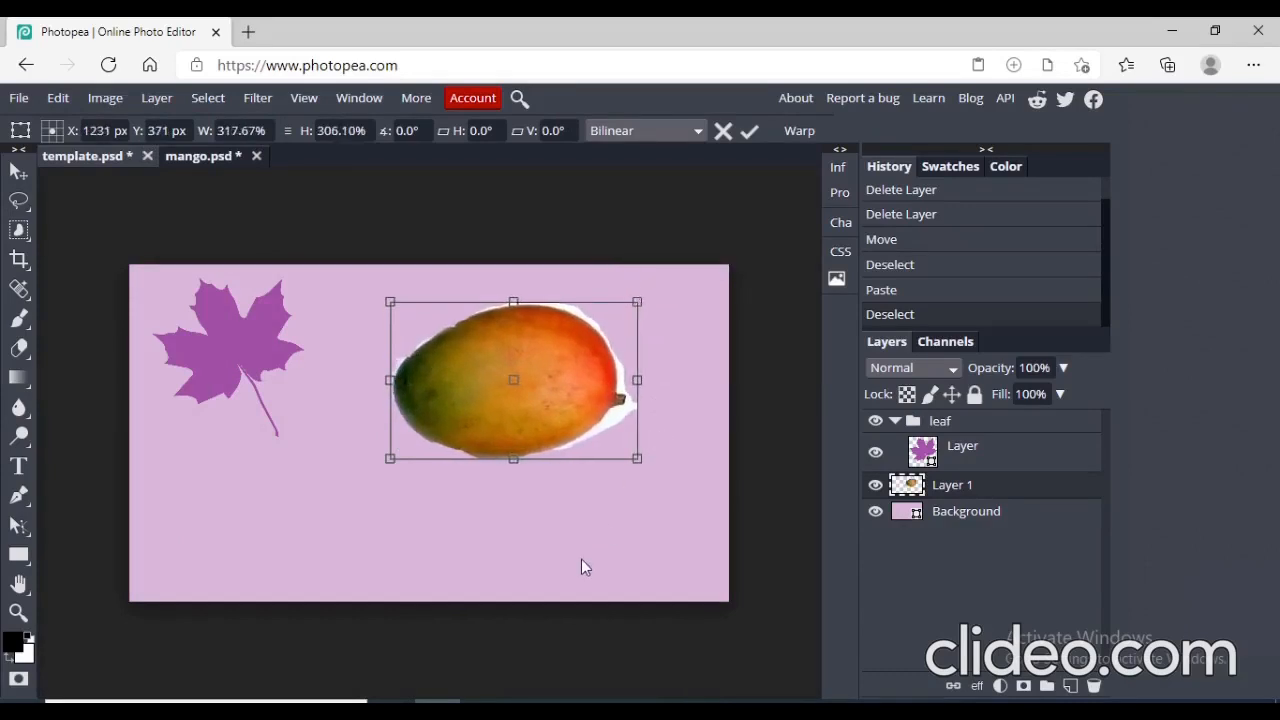
key(Return)
key(ctrl+d)
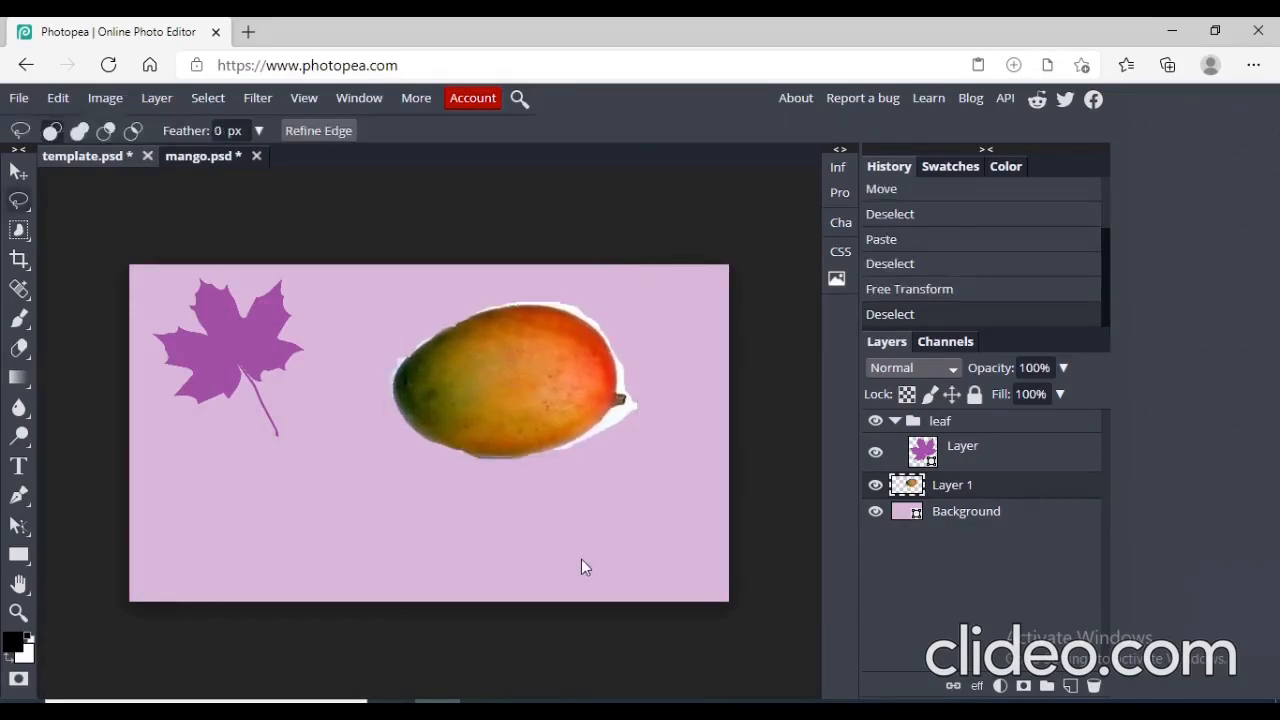
Erase the white fringe around the mango using the Background Eraser with a 12 px hard brush.
click(30, 366)
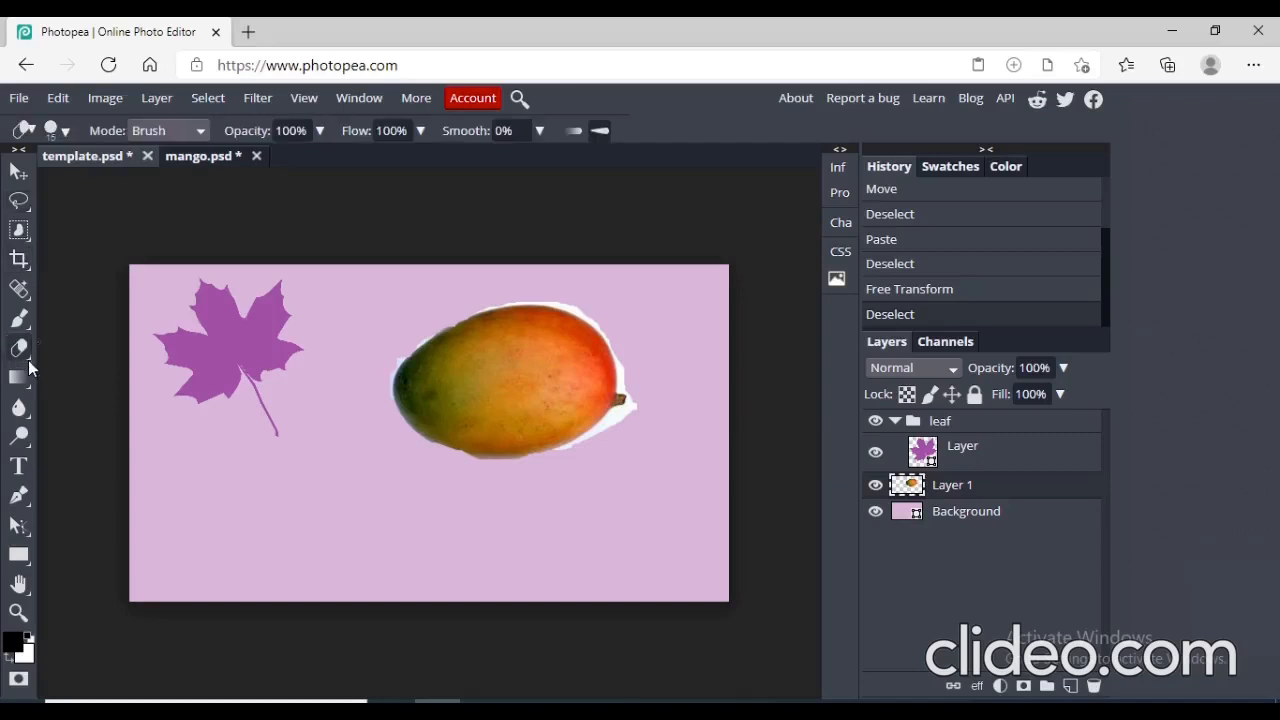
right_click(30, 368)
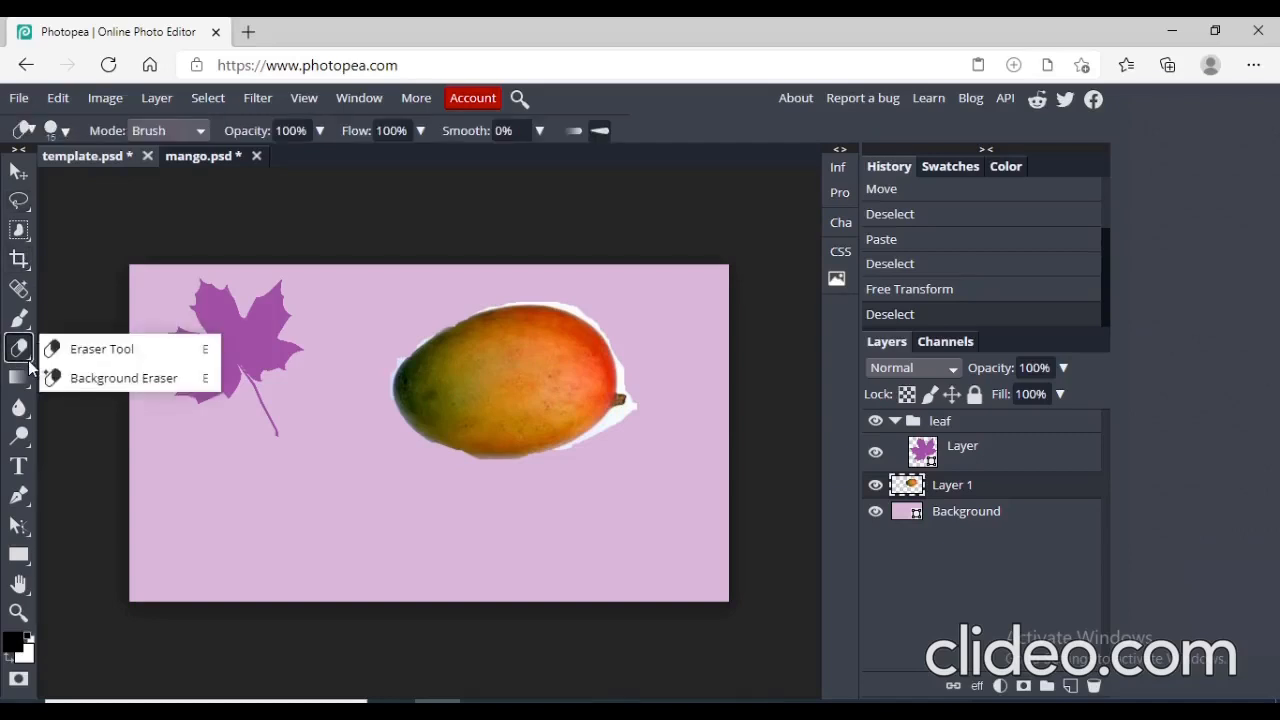
click(100, 378)
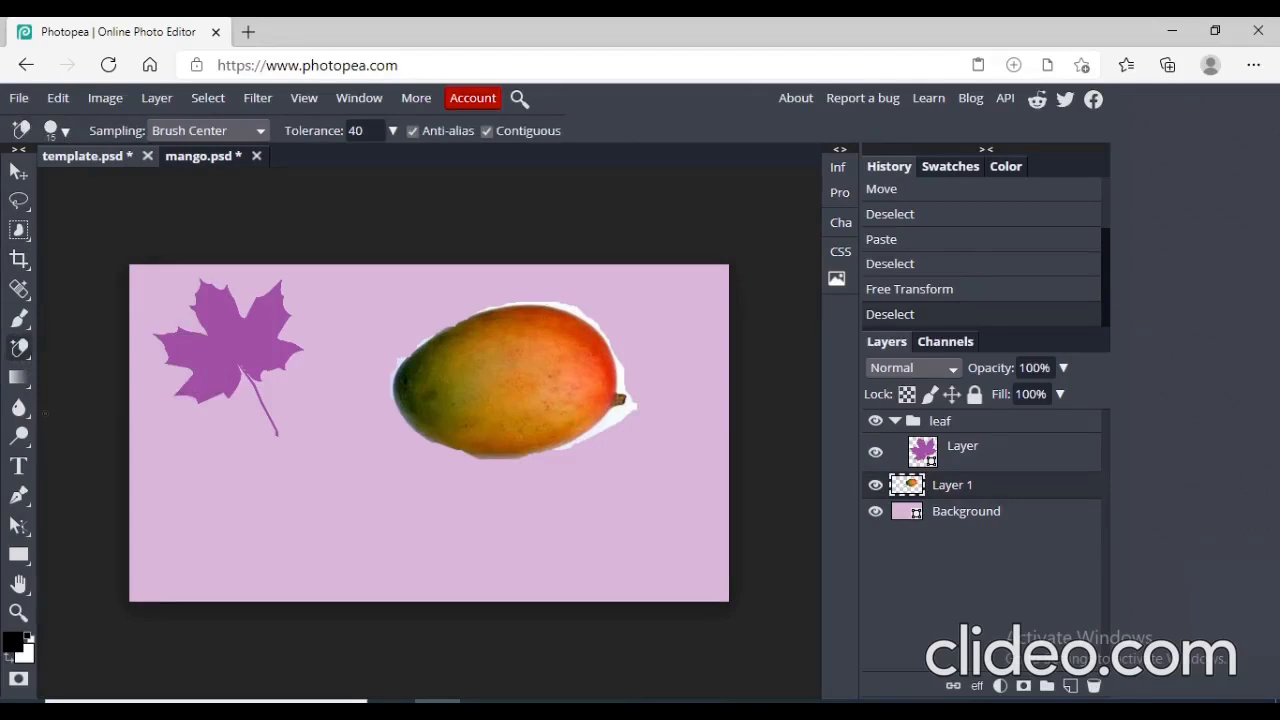
click(64, 132)
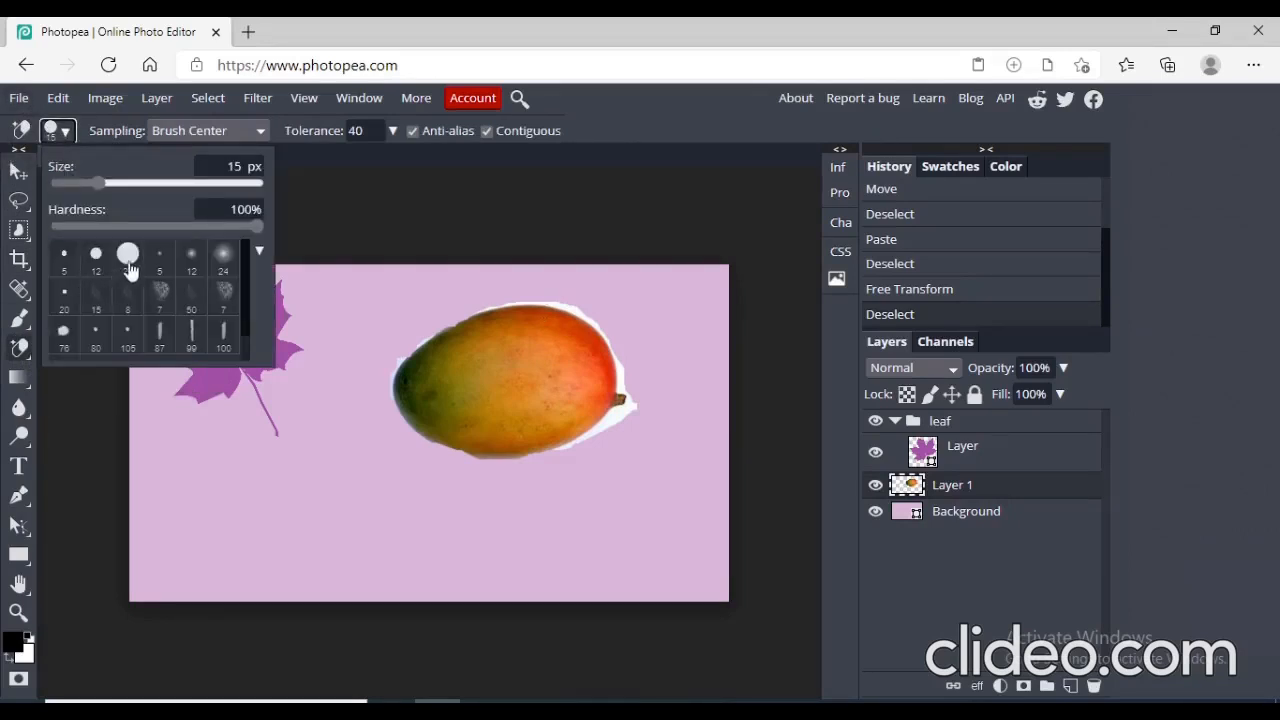
click(96, 258)
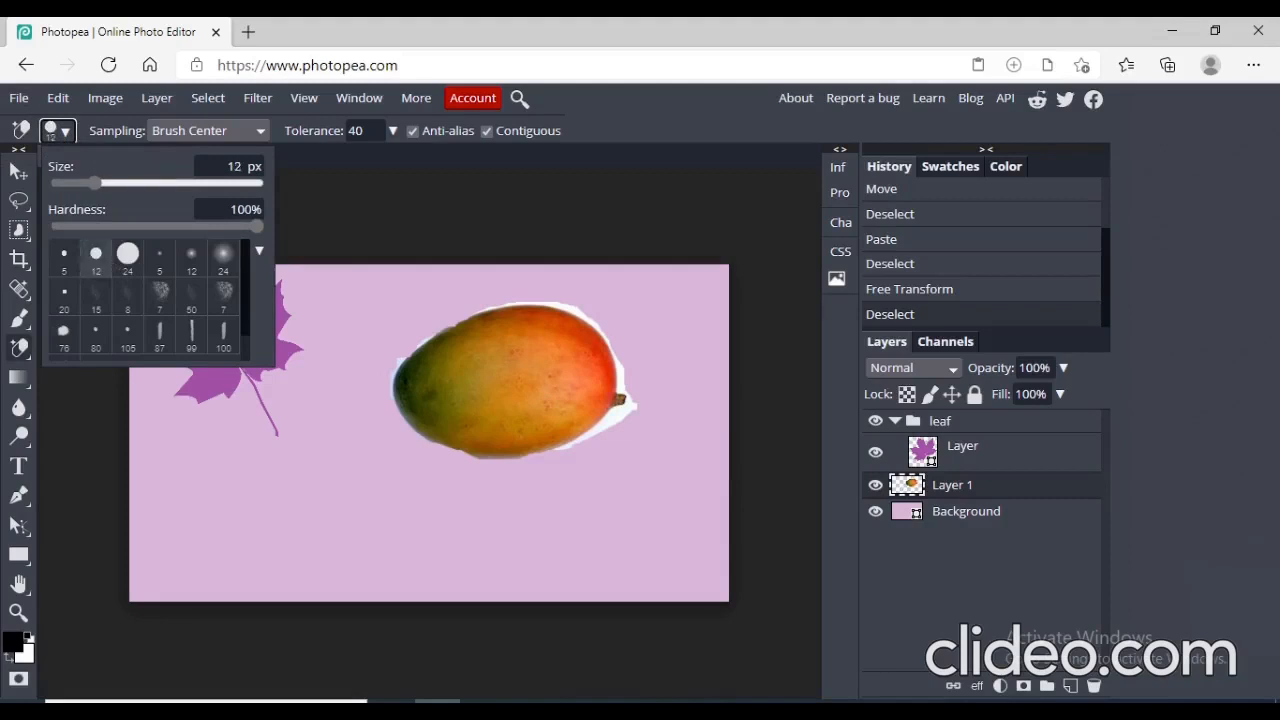
click(507, 301)
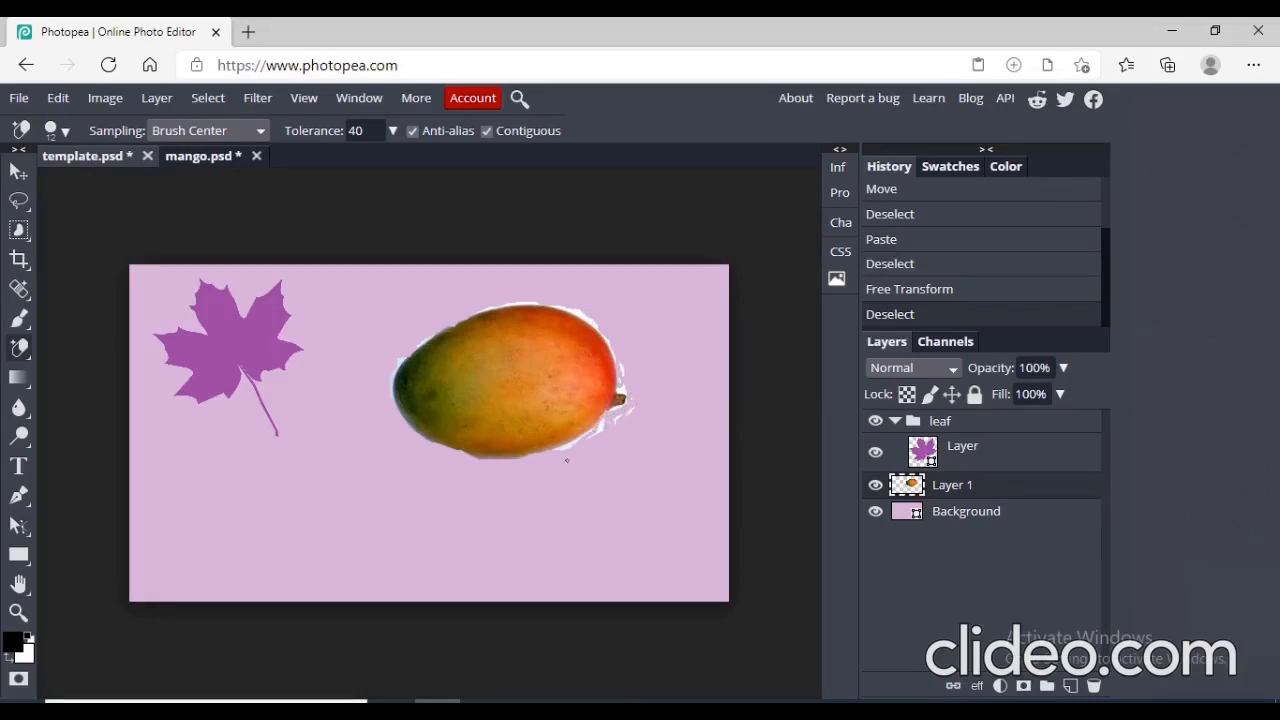
click(600, 427)
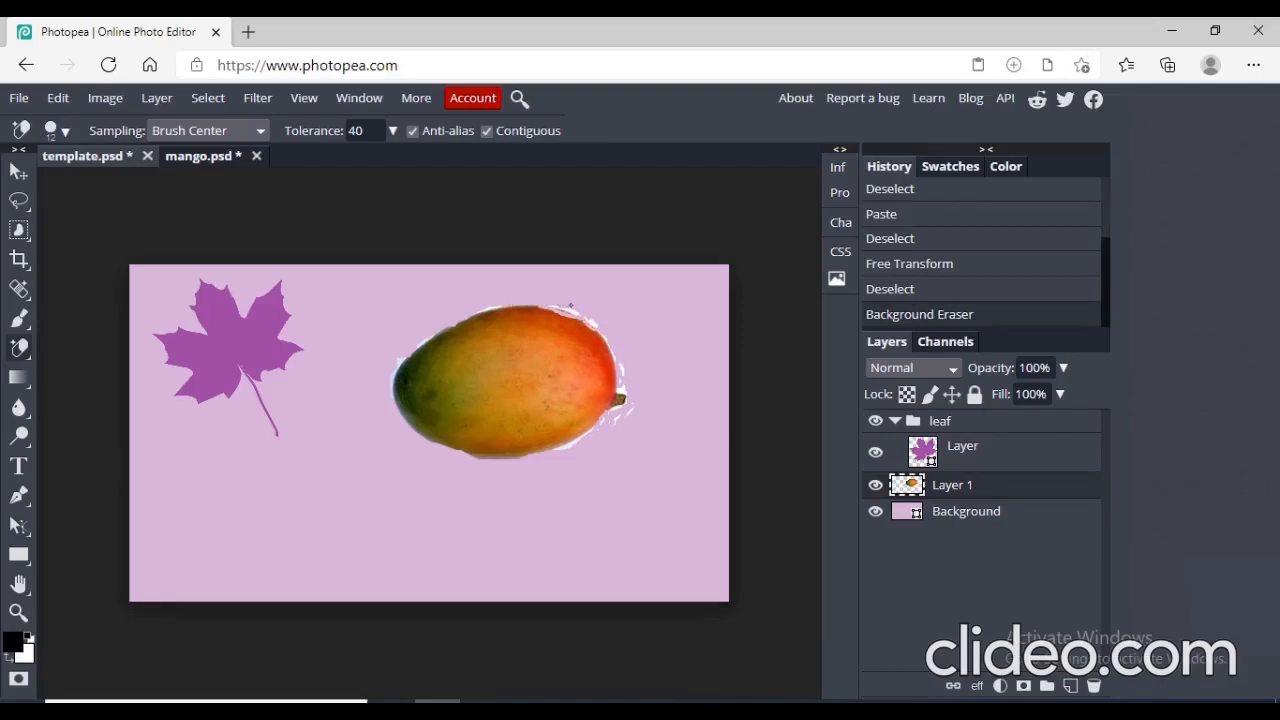
Try to erase the remaining white fringe along the mango's upper edge and stem side, enlarging the Background Eraser brush to 24 px.
click(555, 308)
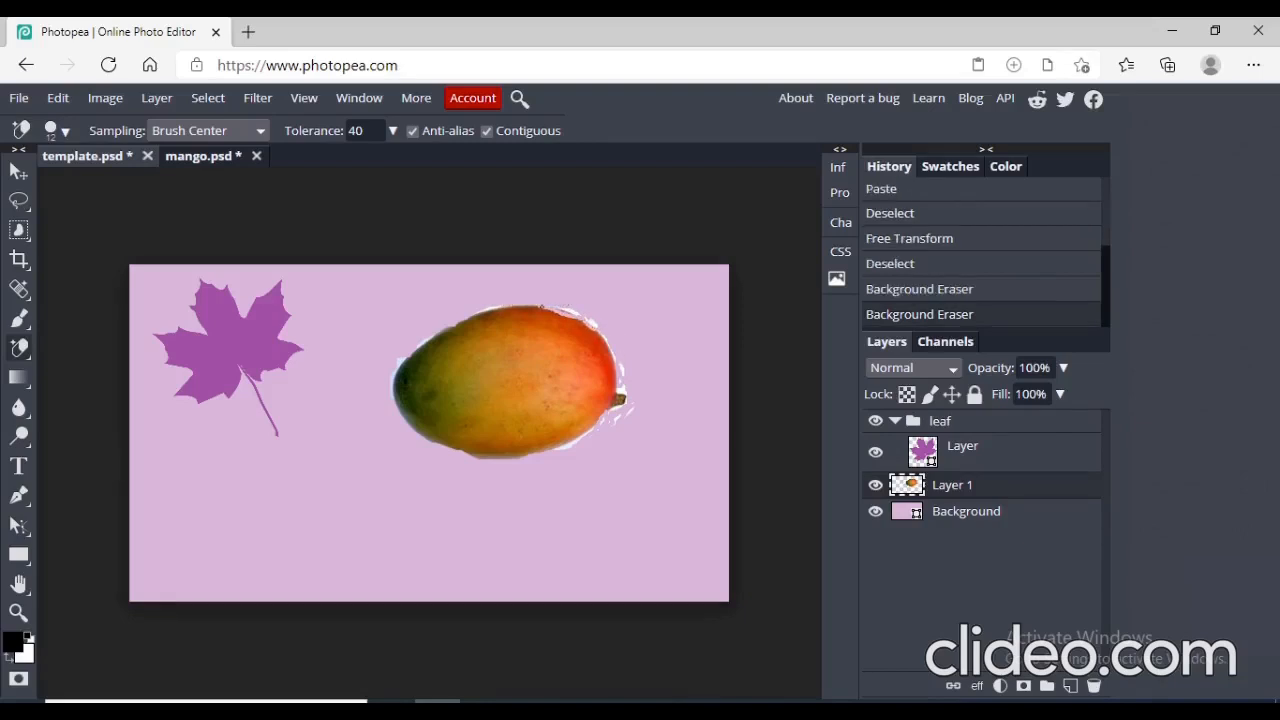
click(58, 130)
click(127, 259)
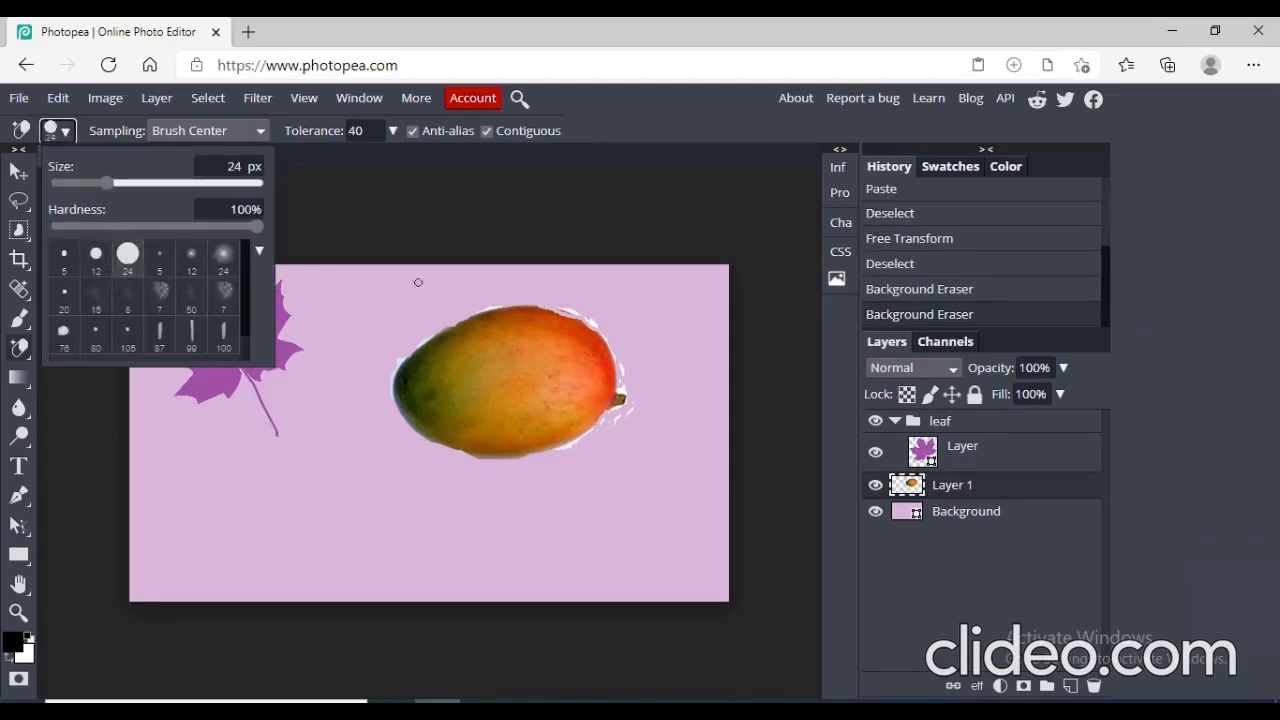
click(570, 310)
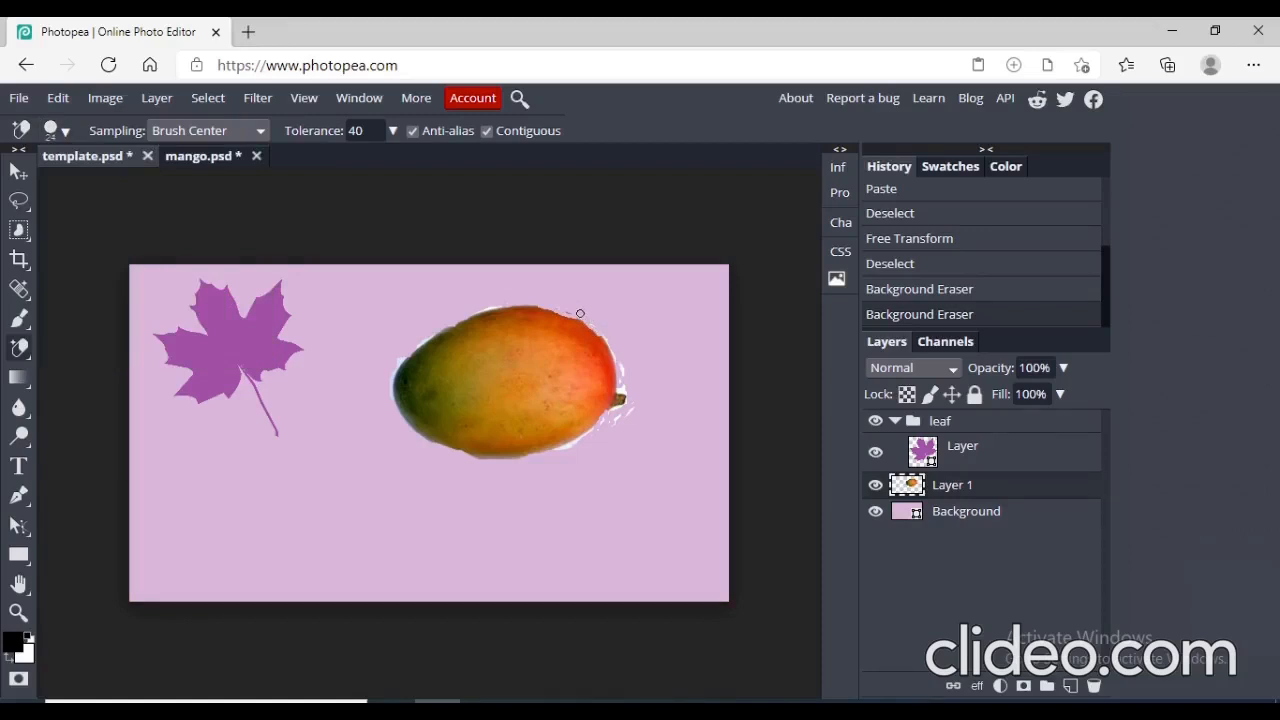
drag(636, 372, 617, 372)
click(622, 403)
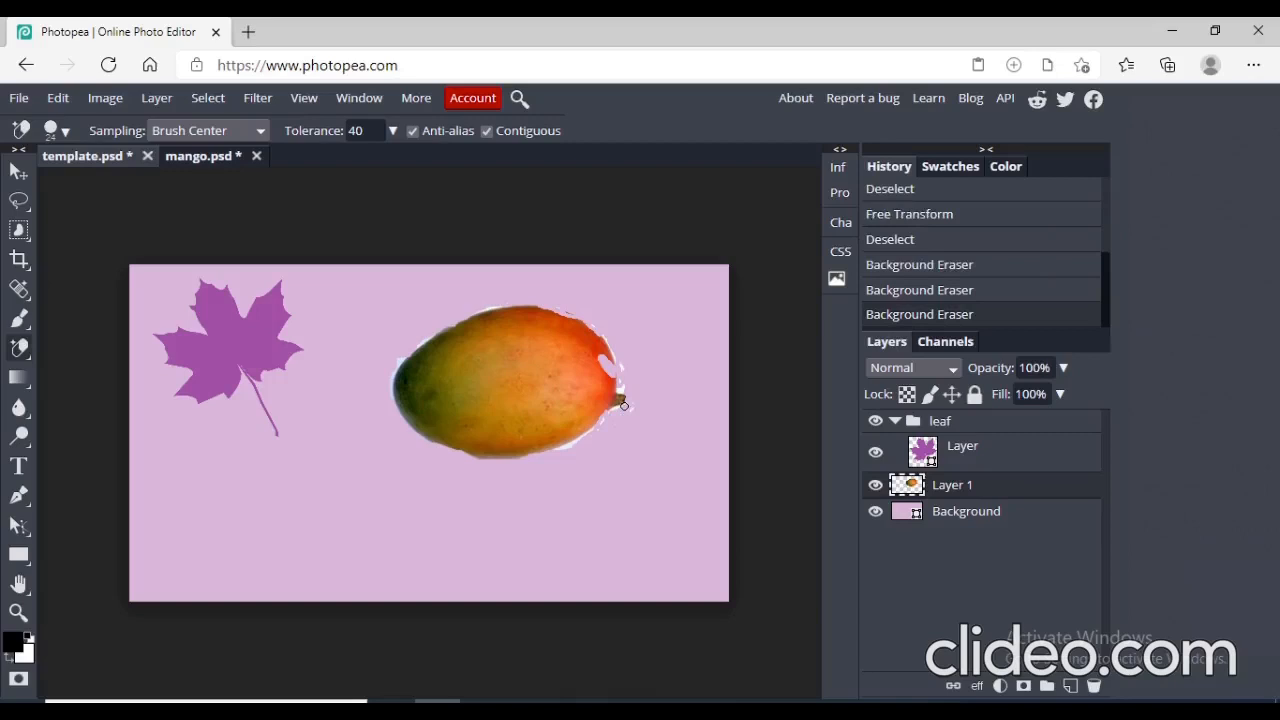
Undo the last two Background Eraser strokes on the mango layer.
right_click(929, 289)
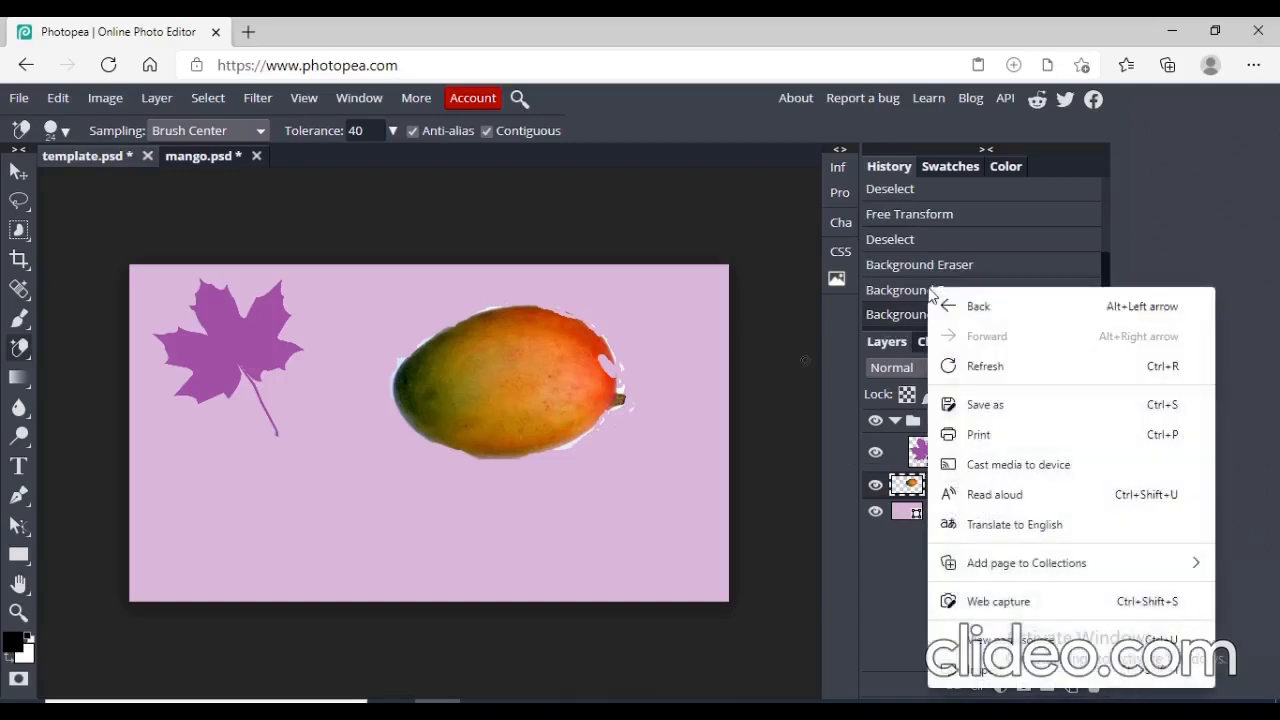
click(850, 397)
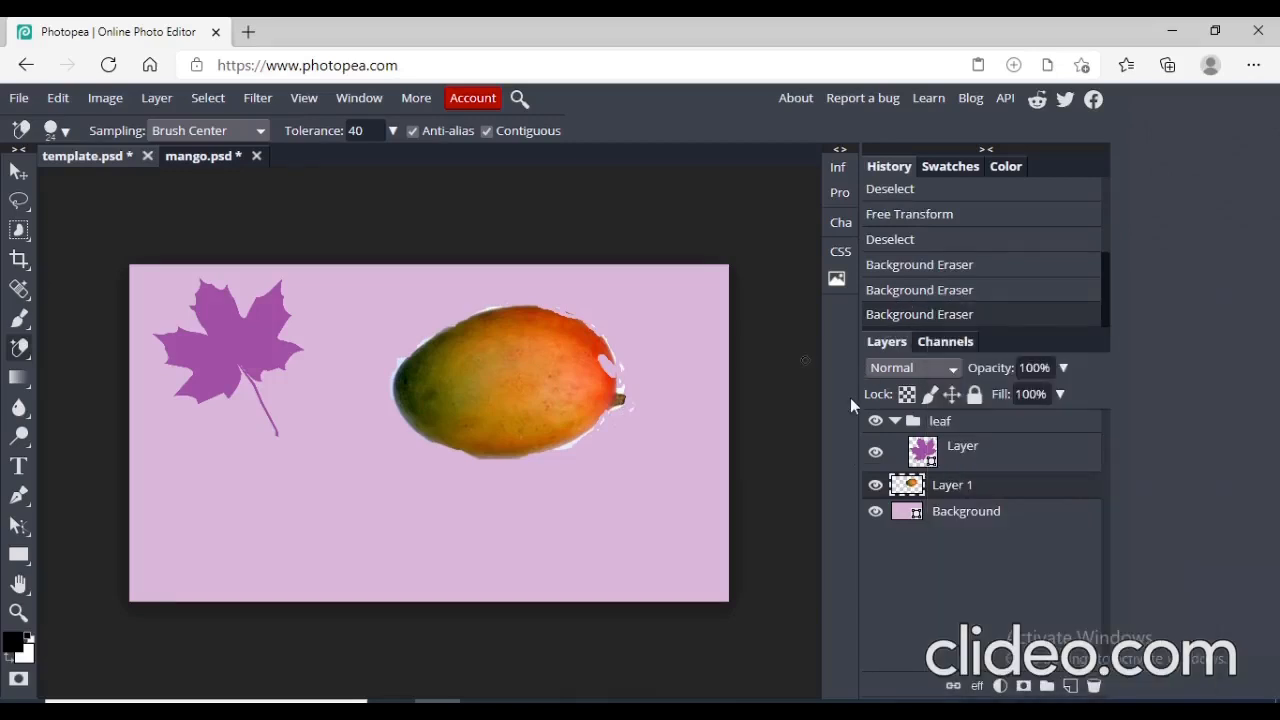
click(950, 292)
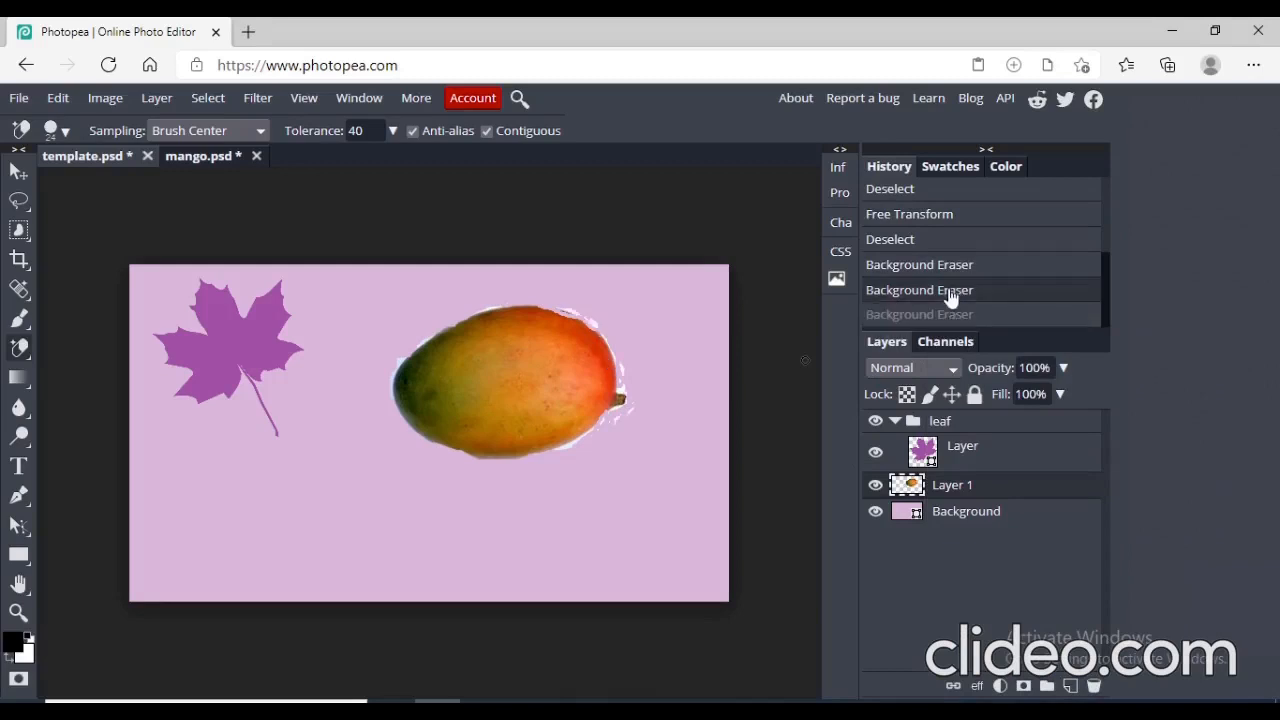
click(947, 268)
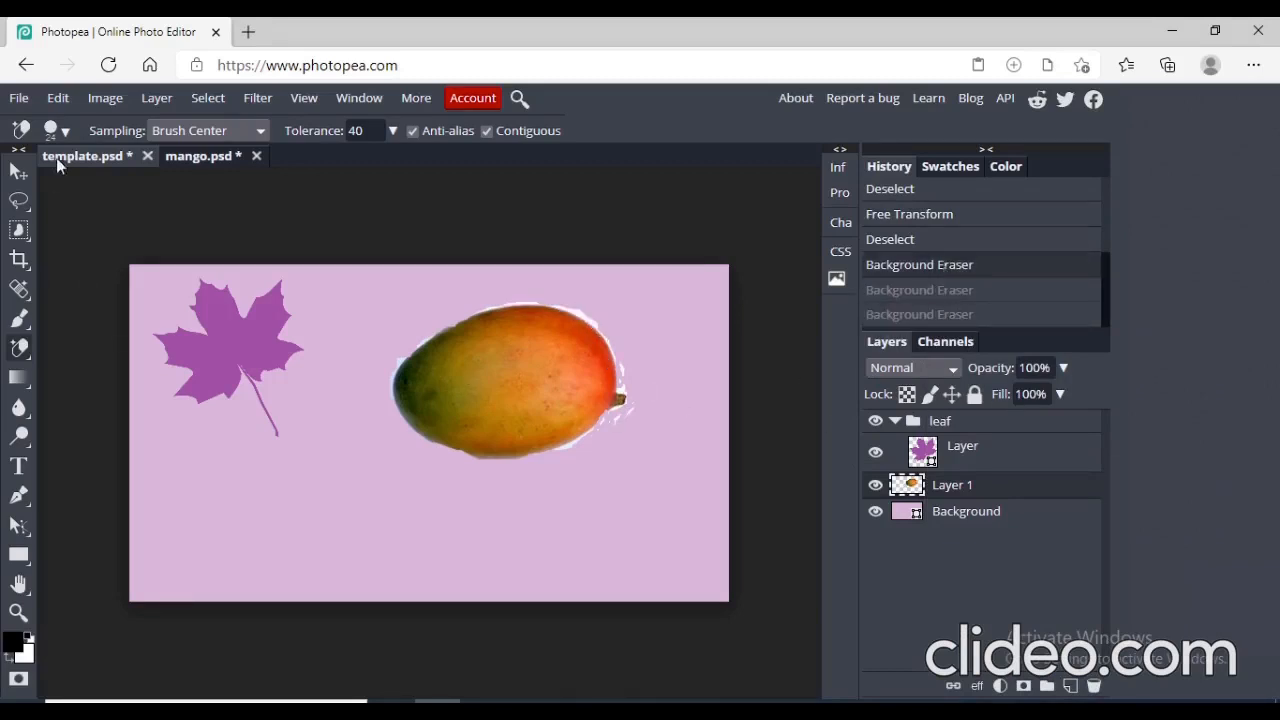
Shrink the mango with Free Transform to about 32% width and 38% height and place it below the maple leaf.
click(58, 97)
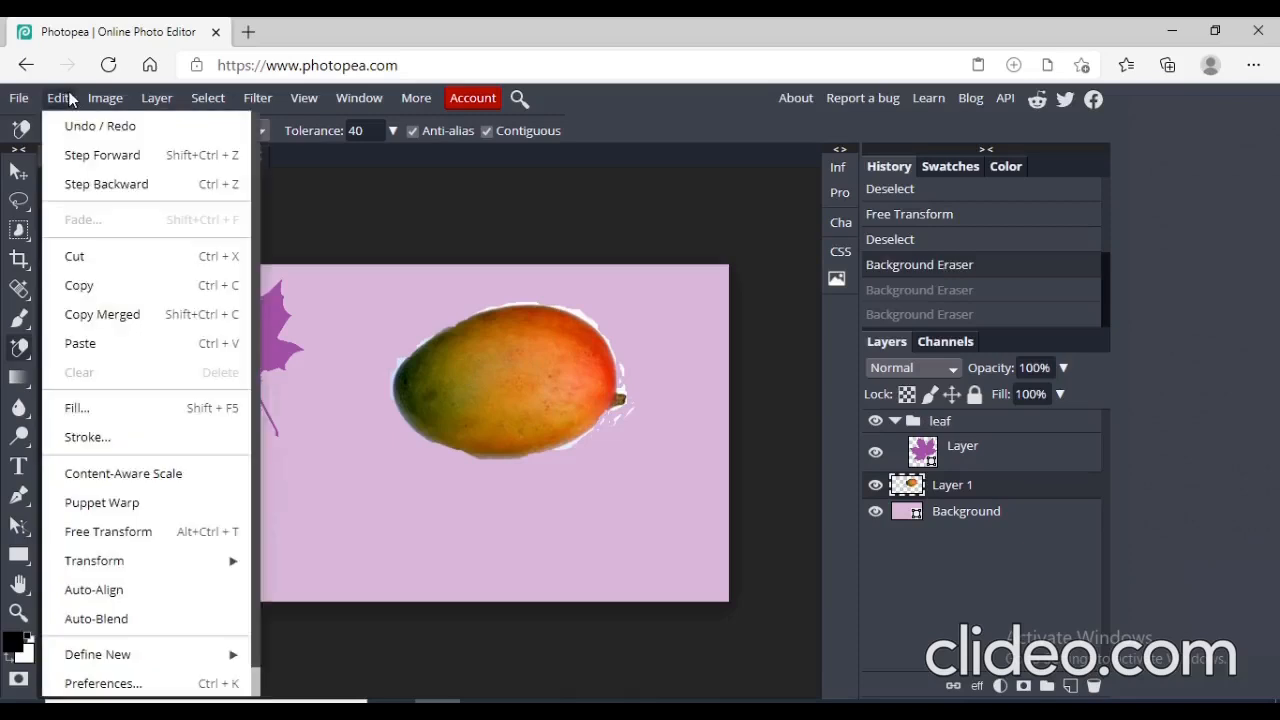
click(108, 531)
drag(637, 301, 199, 478)
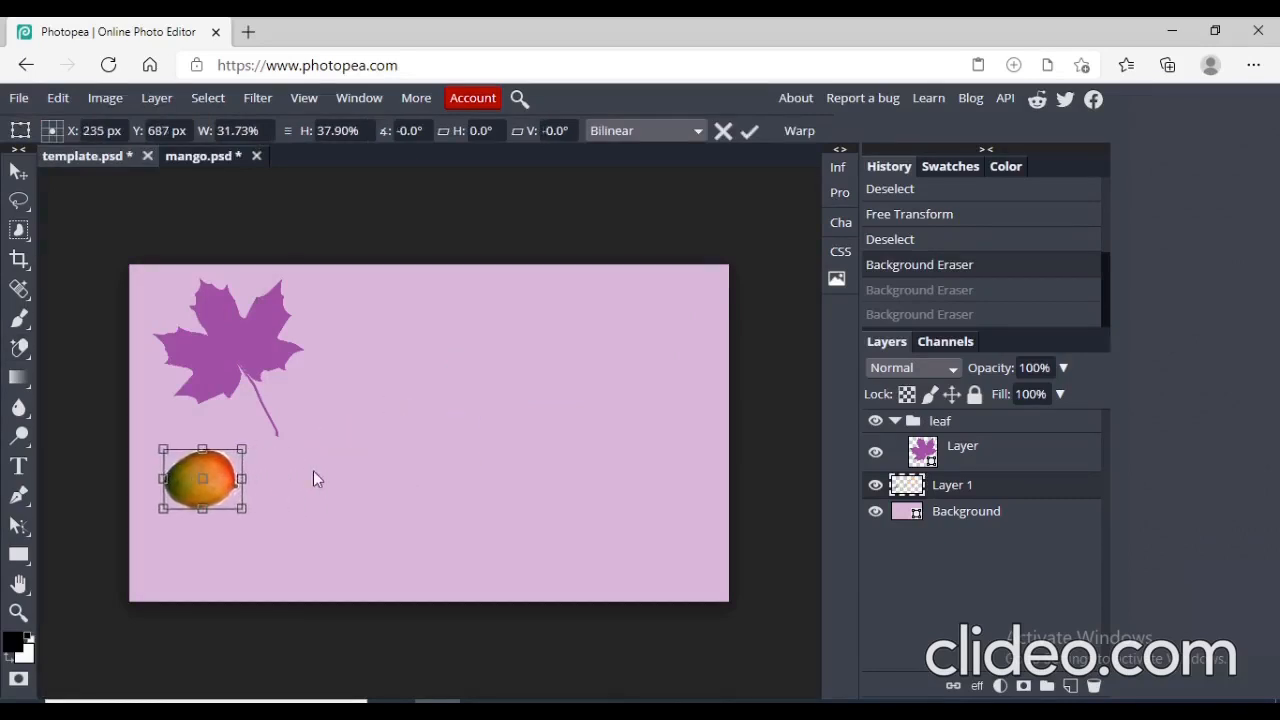
Switch to mango.psd, clear its existing lasso selection, and activate Polygonal Lasso Select.
click(182, 157)
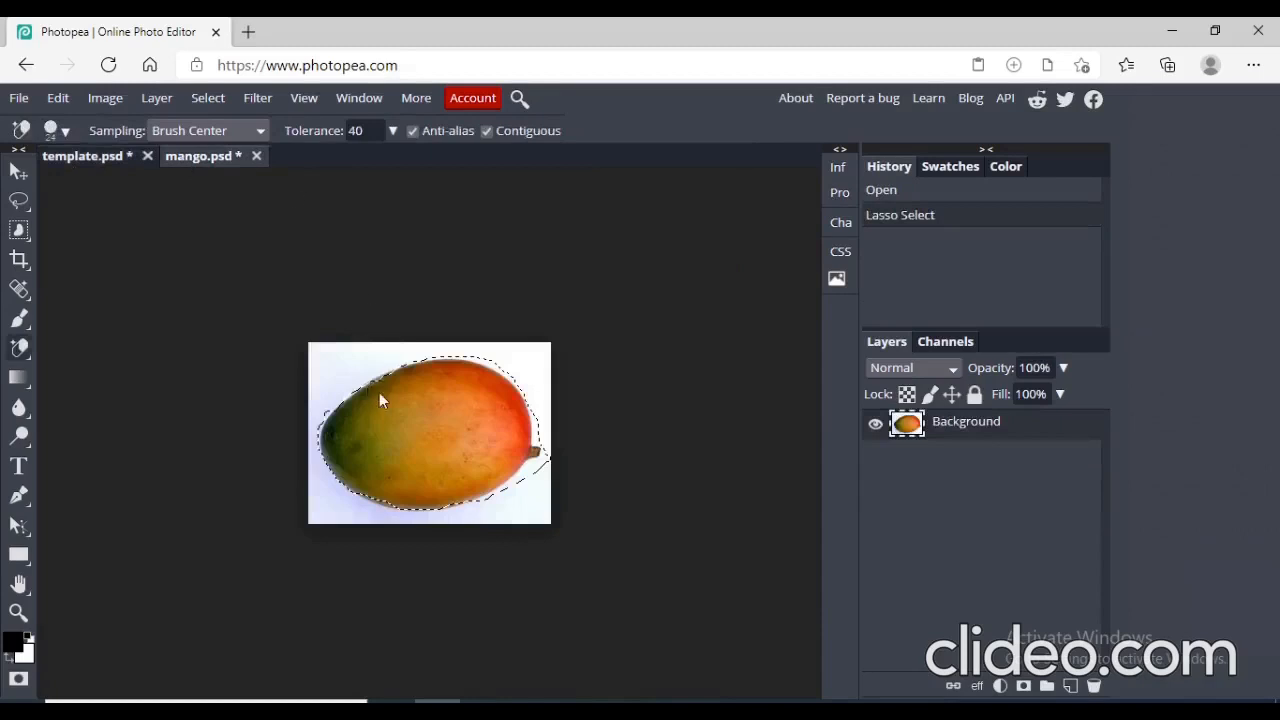
key(ctrl+d)
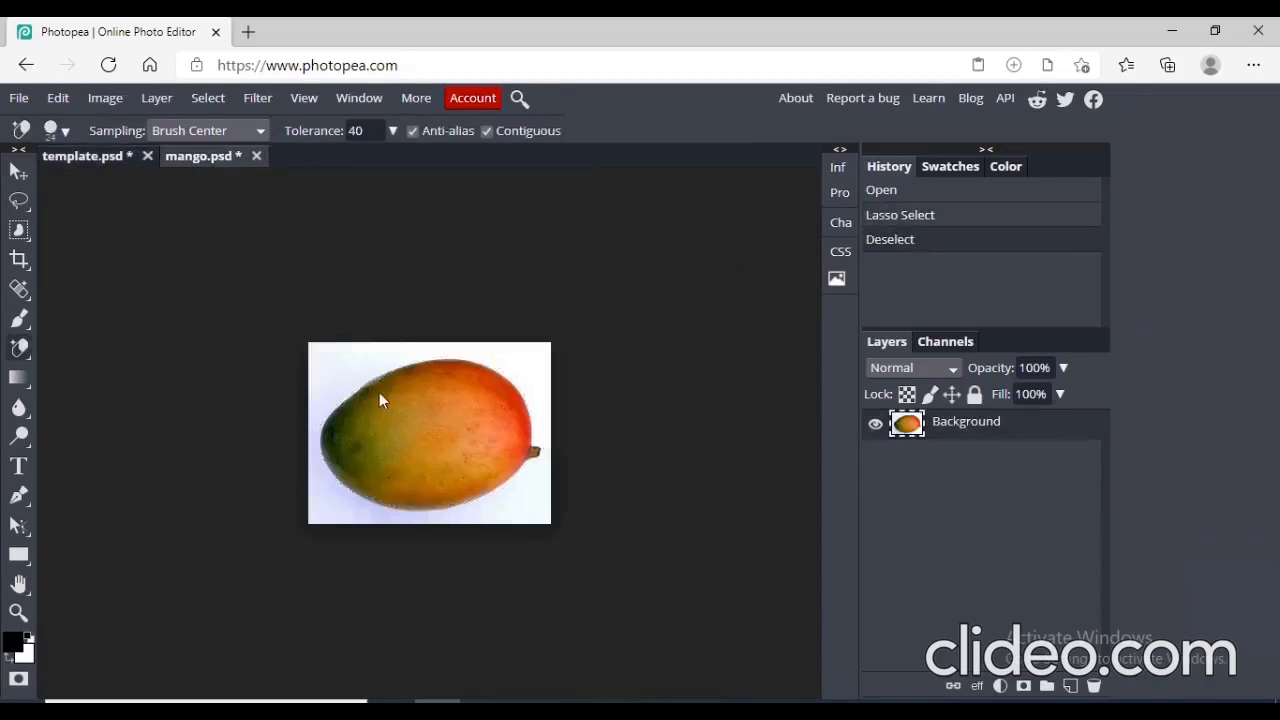
click(21, 201)
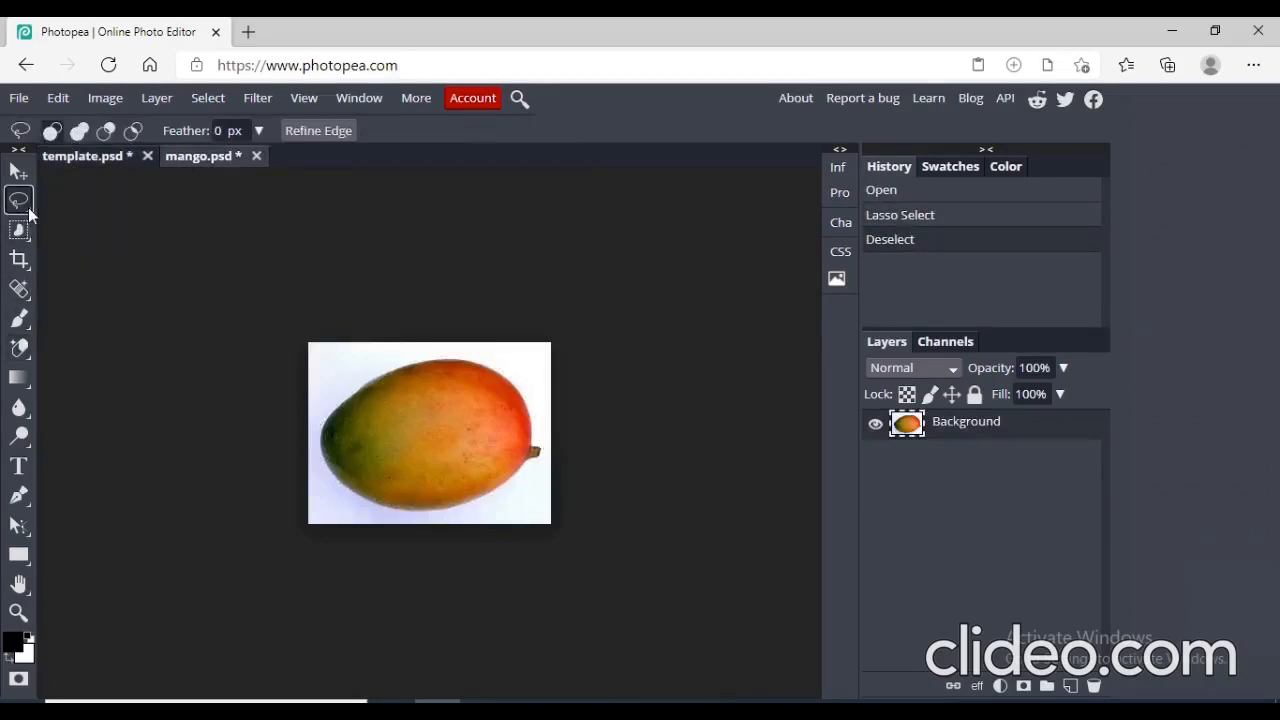
right_click(30, 213)
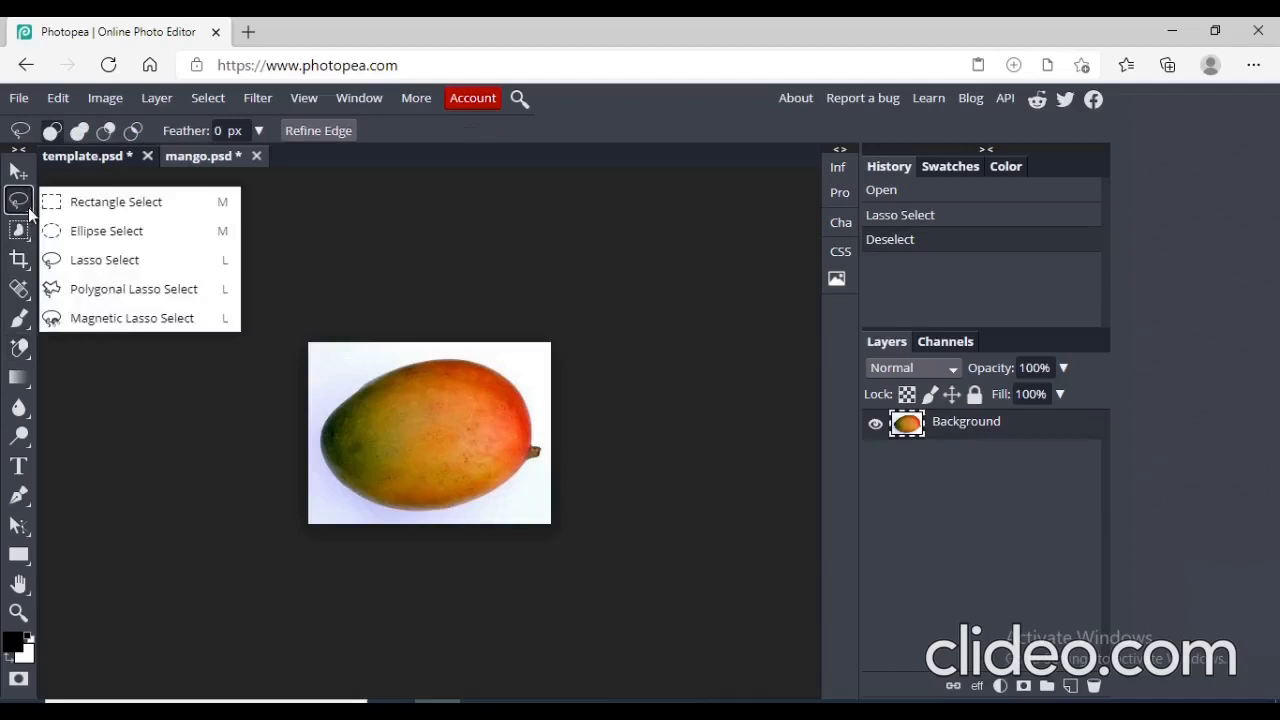
click(145, 296)
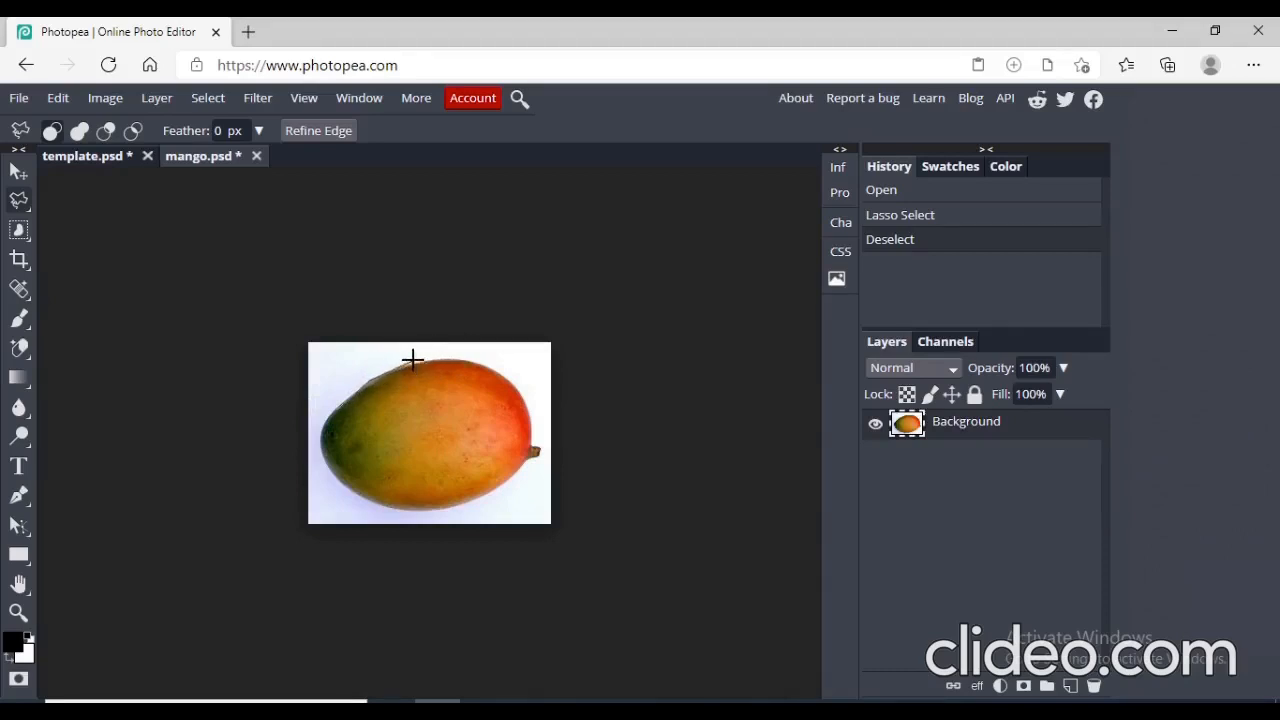
Try to outline the mango with straight Polygonal Lasso Select segments, starting from its upper edge.
click(412, 358)
click(480, 360)
click(522, 392)
click(531, 449)
click(522, 468)
click(386, 504)
click(336, 485)
click(320, 440)
click(326, 408)
Discard the polygonal outline and restore the earlier freehand Lasso Select selection around the mango.
key(ctrl+z)
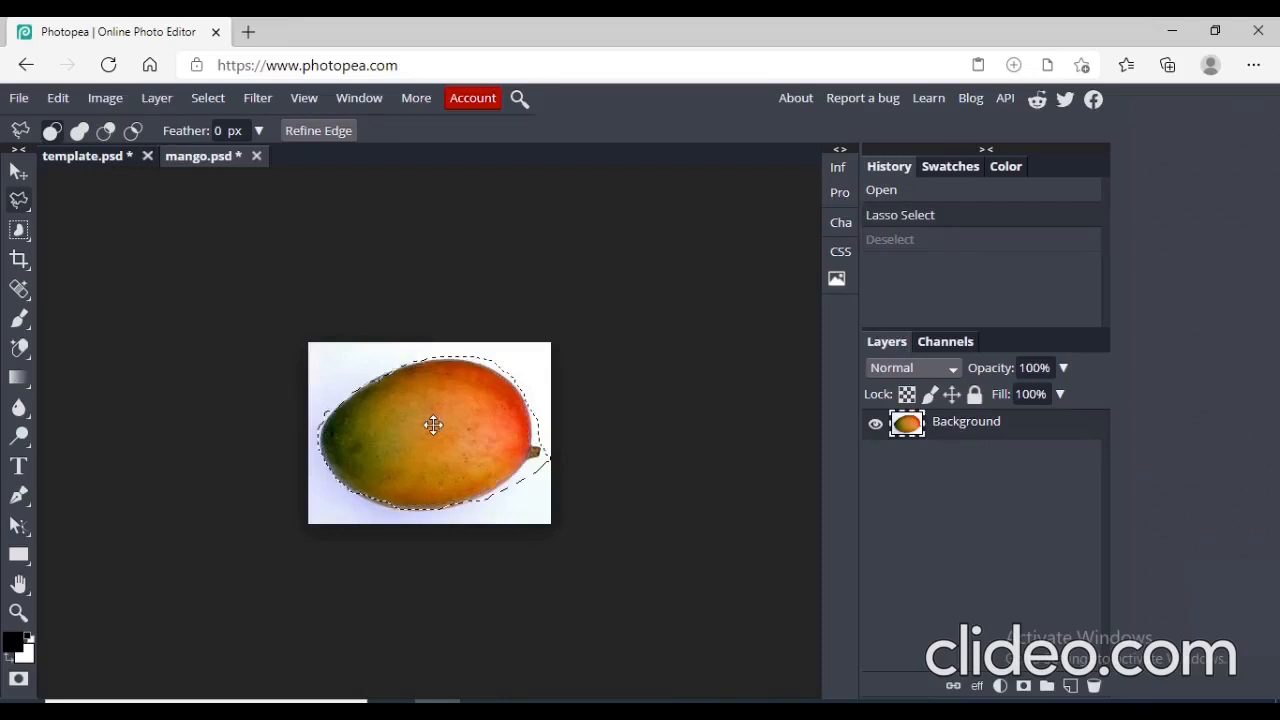
key(ctrl+d)
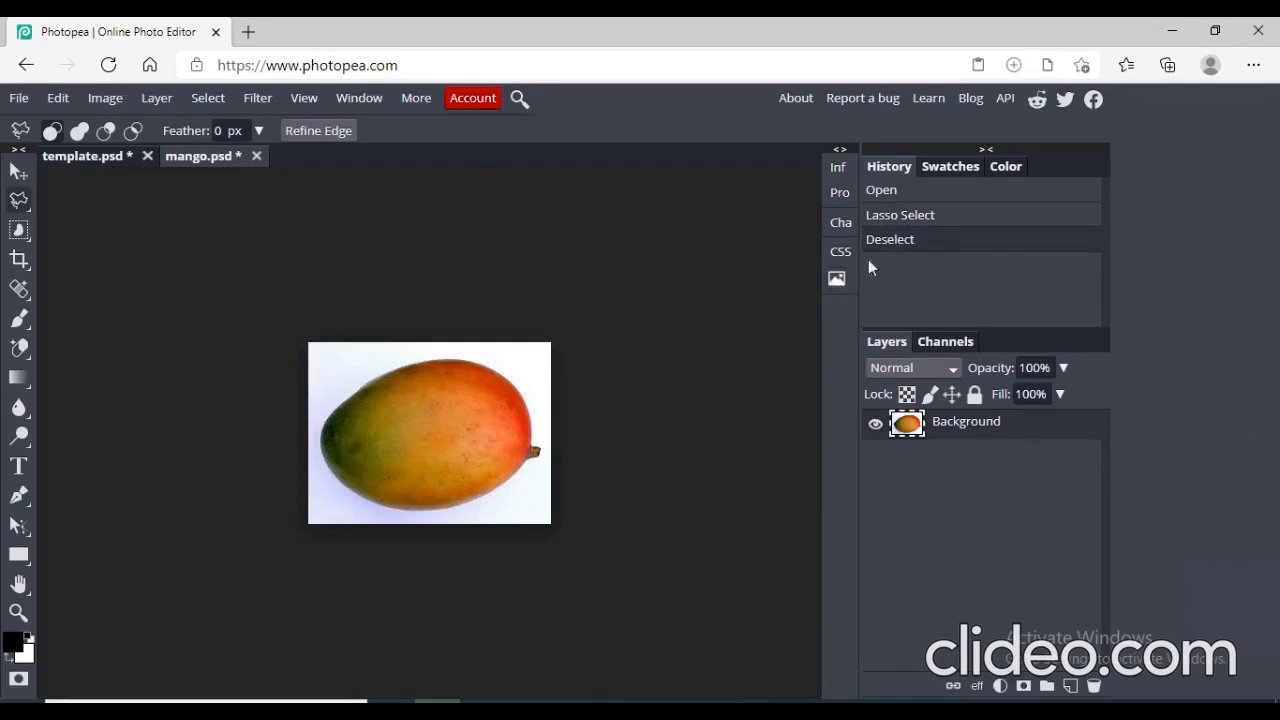
right_click(906, 214)
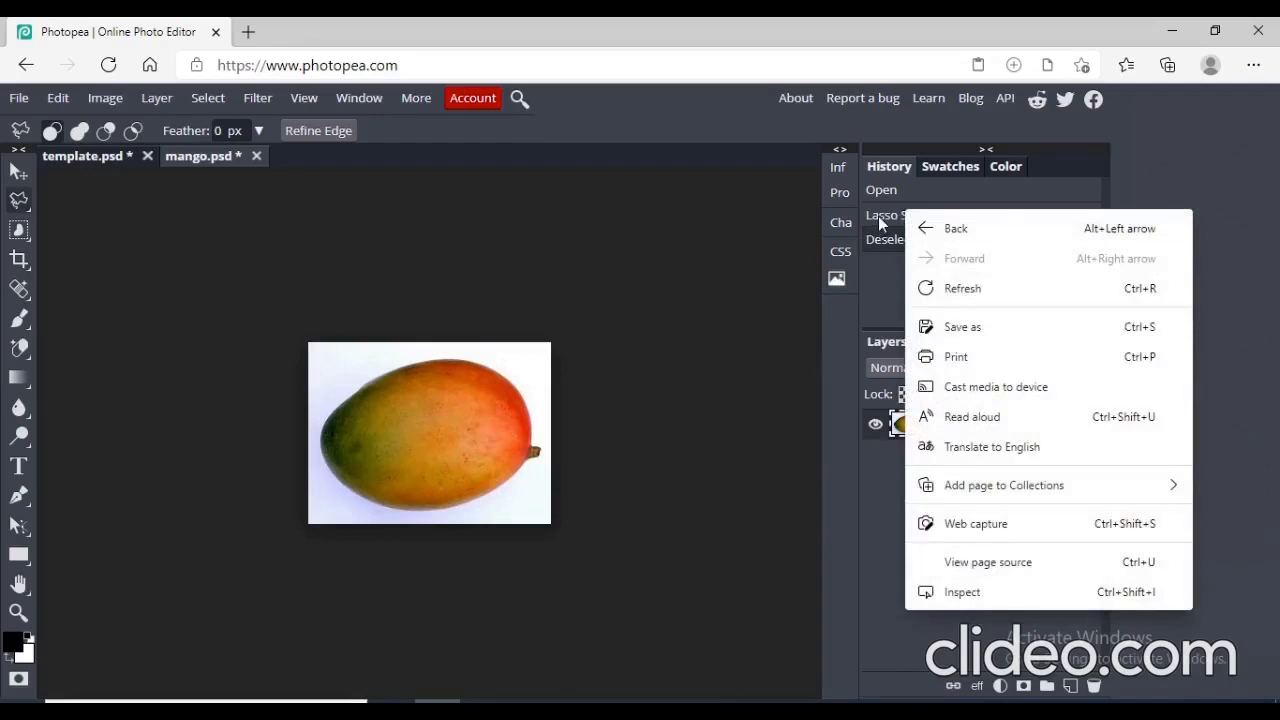
click(879, 220)
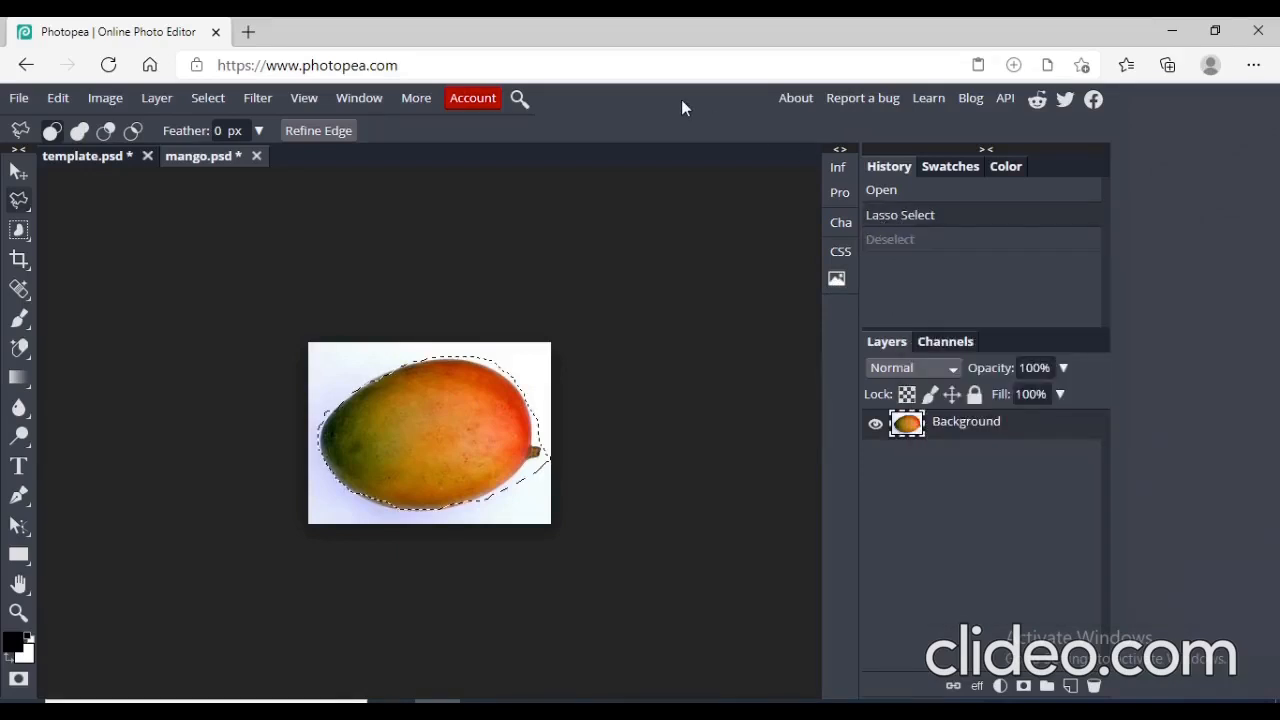
Return to template.psd and paste the copied mango again as a new layer above Layer 1.
click(104, 155)
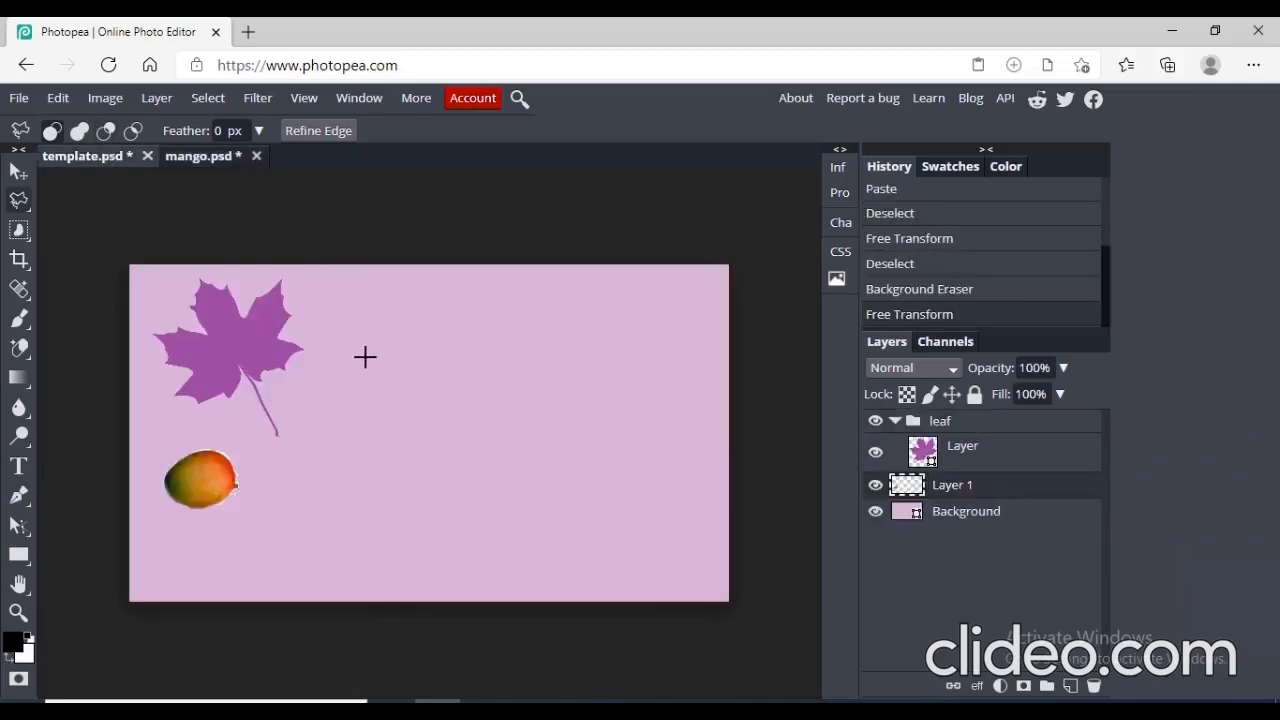
key(ctrl+v)
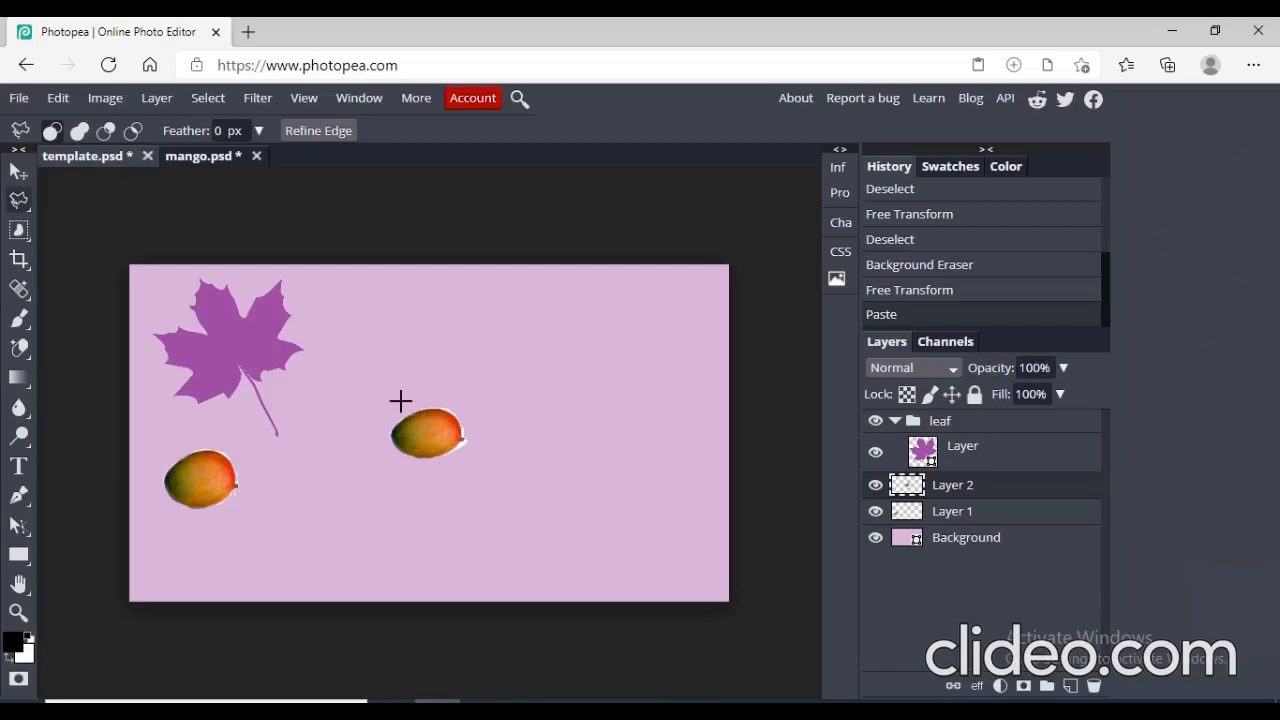
right_click(55, 99)
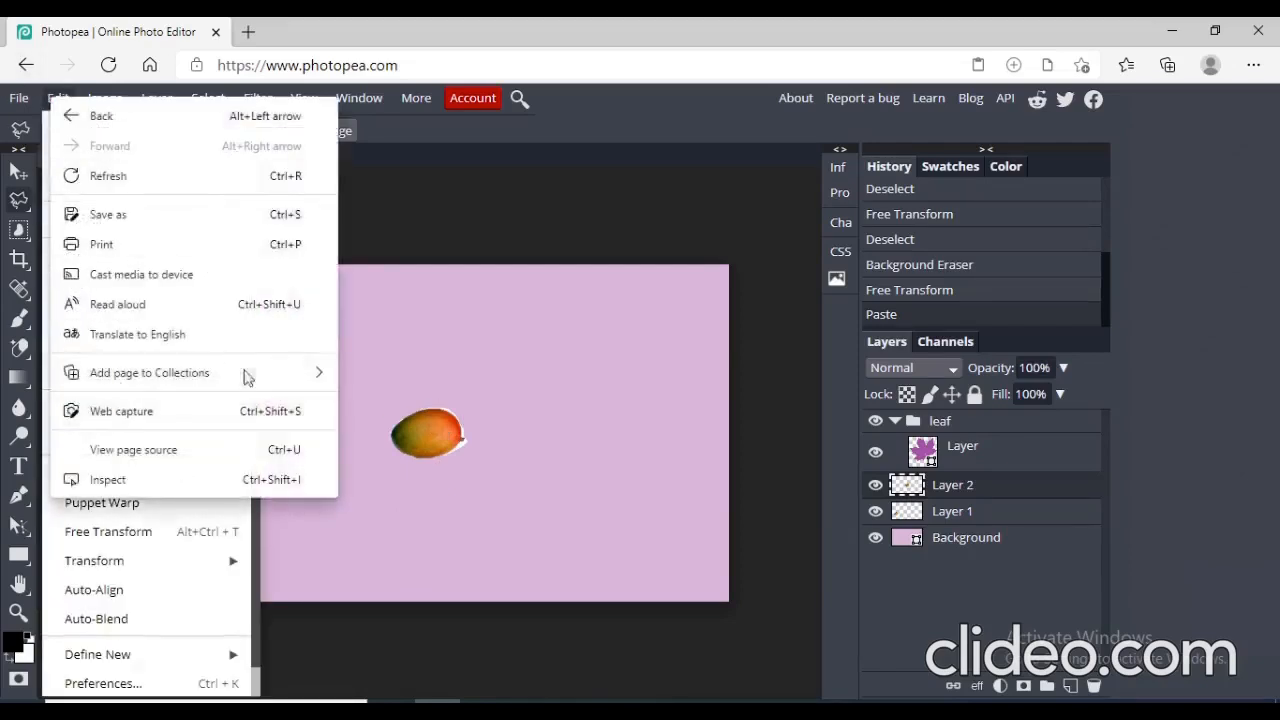
click(393, 168)
click(393, 168)
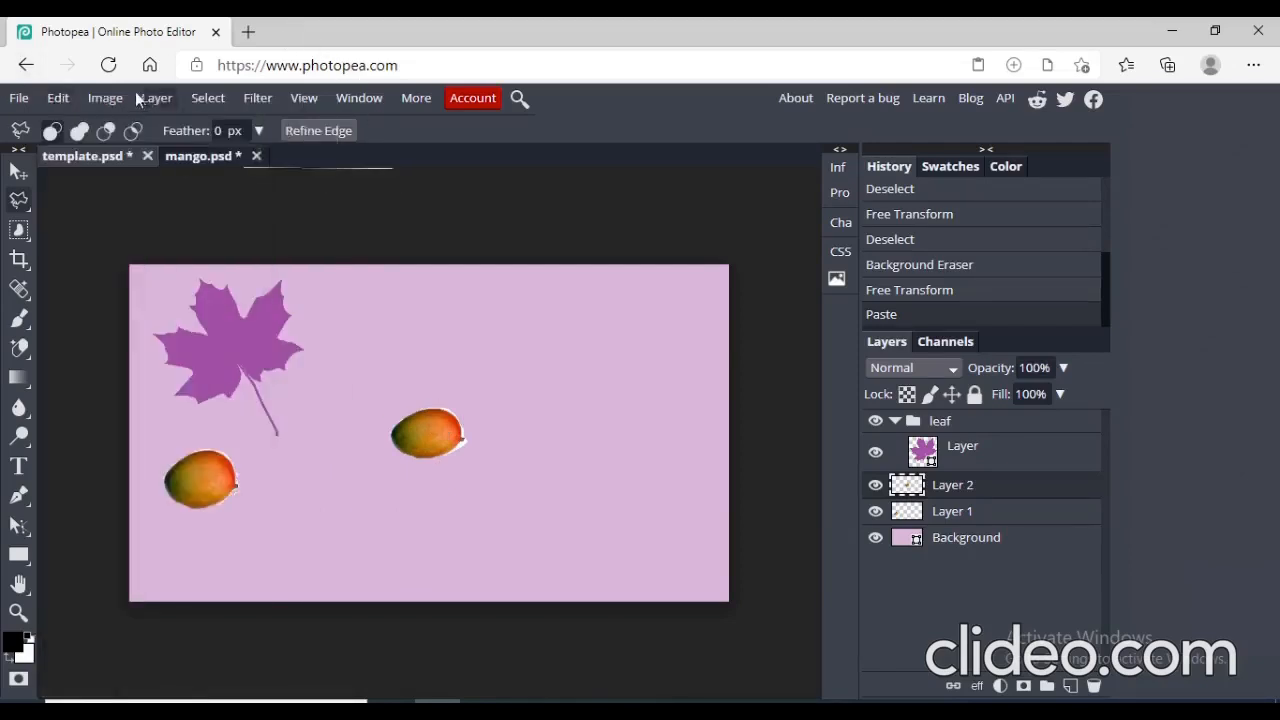
Free-transform the newly pasted mango on Layer 2 to about 171% by 163% and place it below and beside the smaller mango.
click(60, 97)
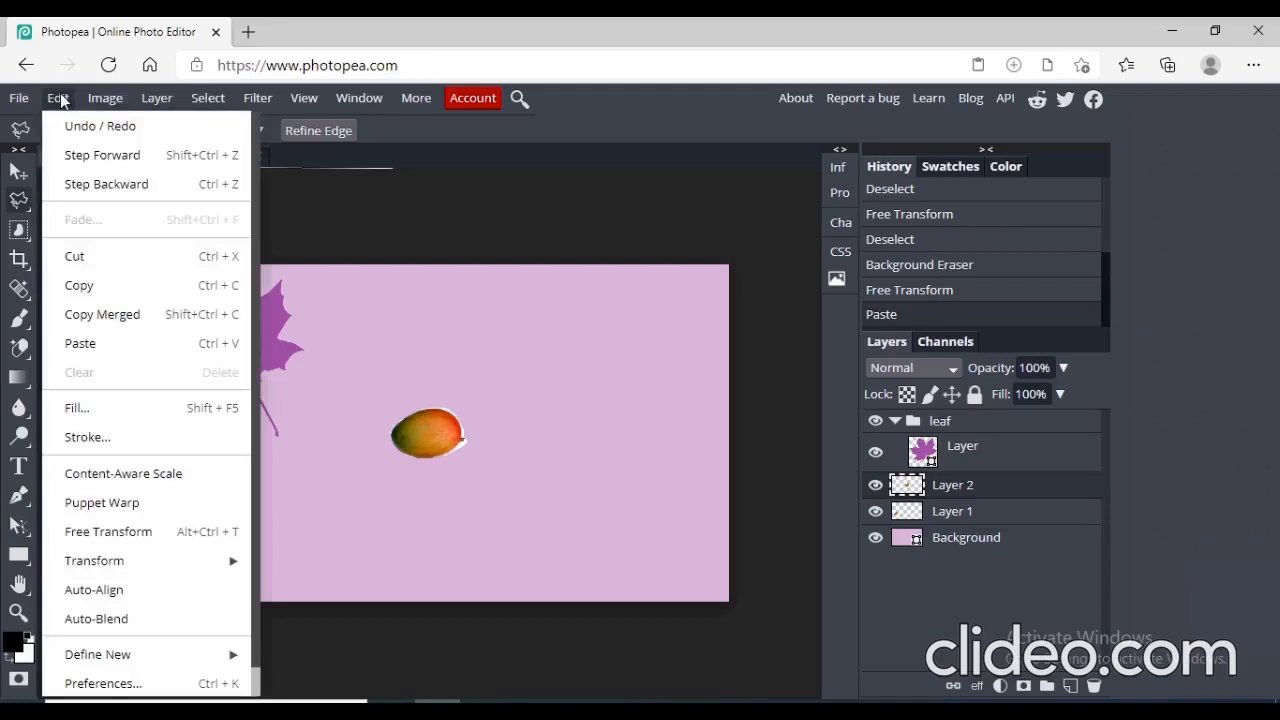
click(170, 540)
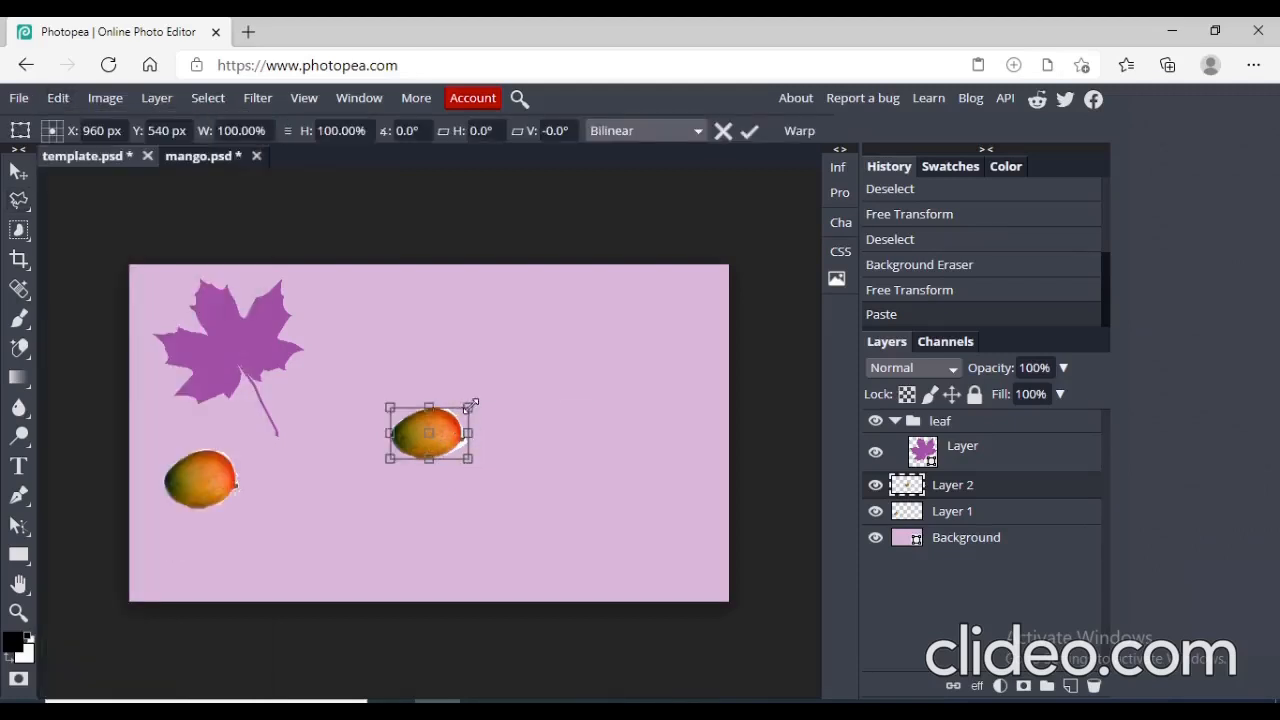
drag(467, 408, 565, 333)
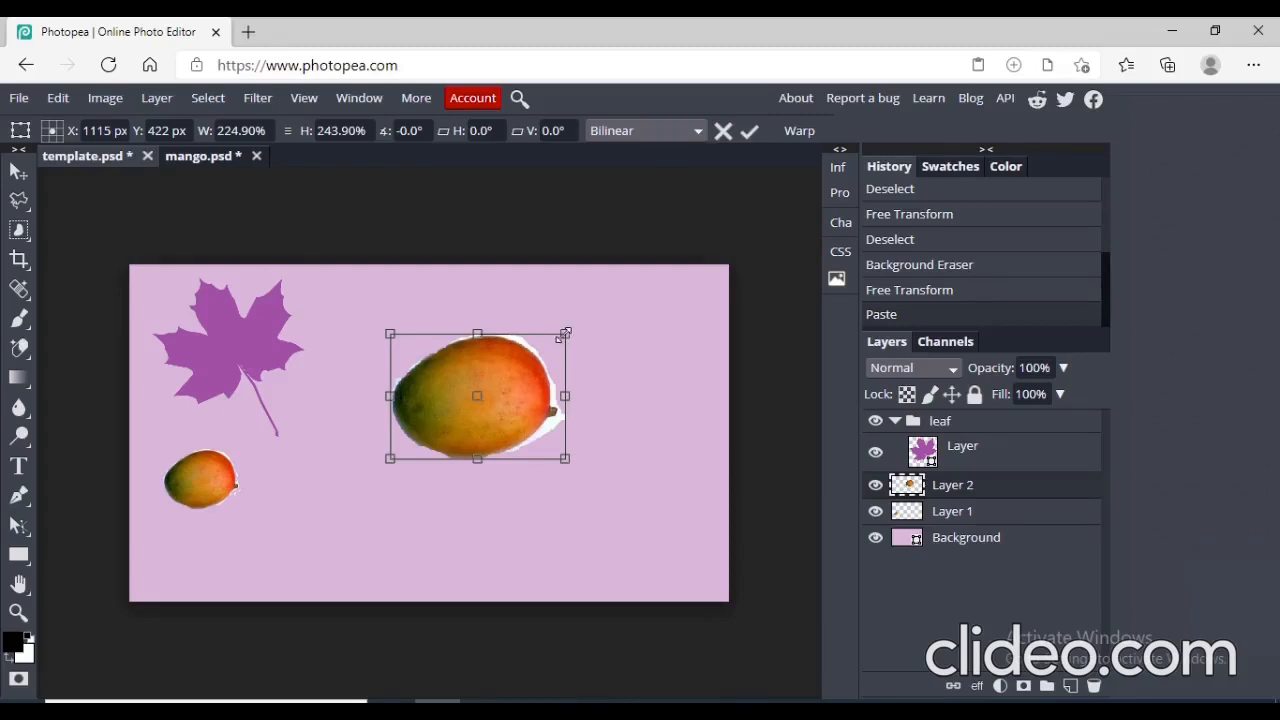
drag(565, 335, 522, 375)
drag(459, 401, 306, 514)
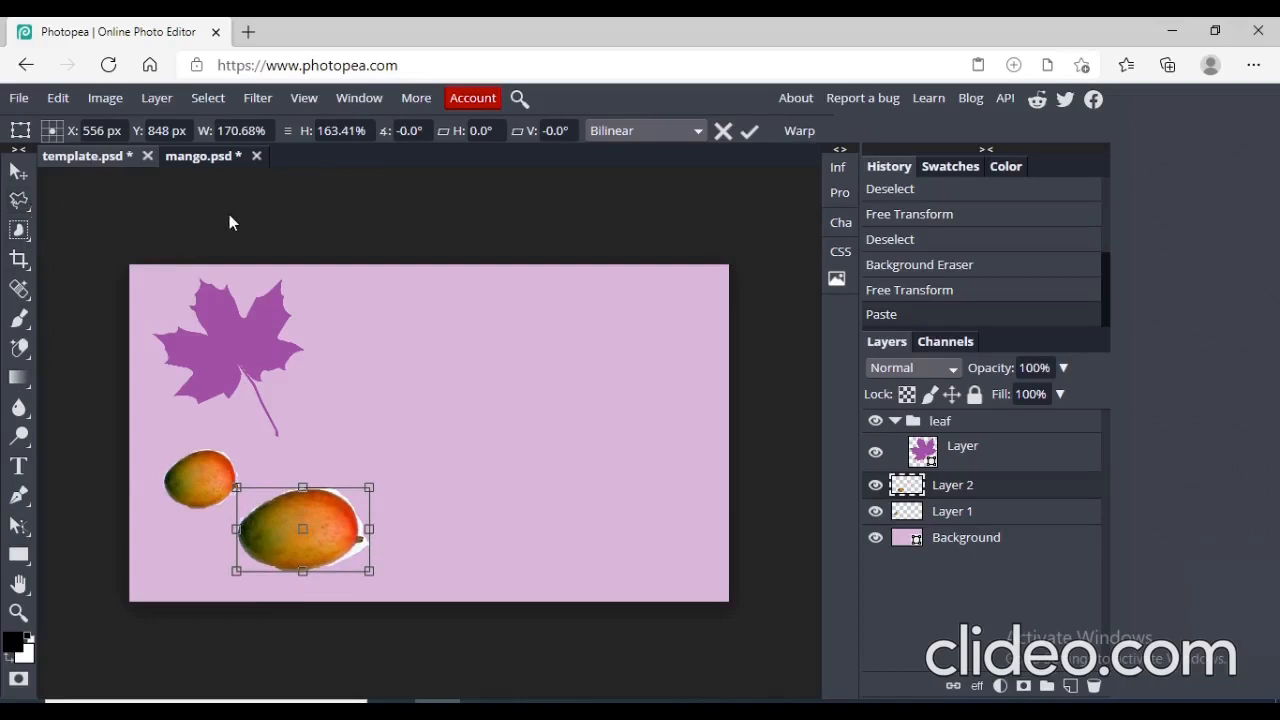
Place the CAT picture from Saved Pictures into template.psd, enlarged to about 542% by 525% in the canvas's empty right half.
key(ctrl+o)
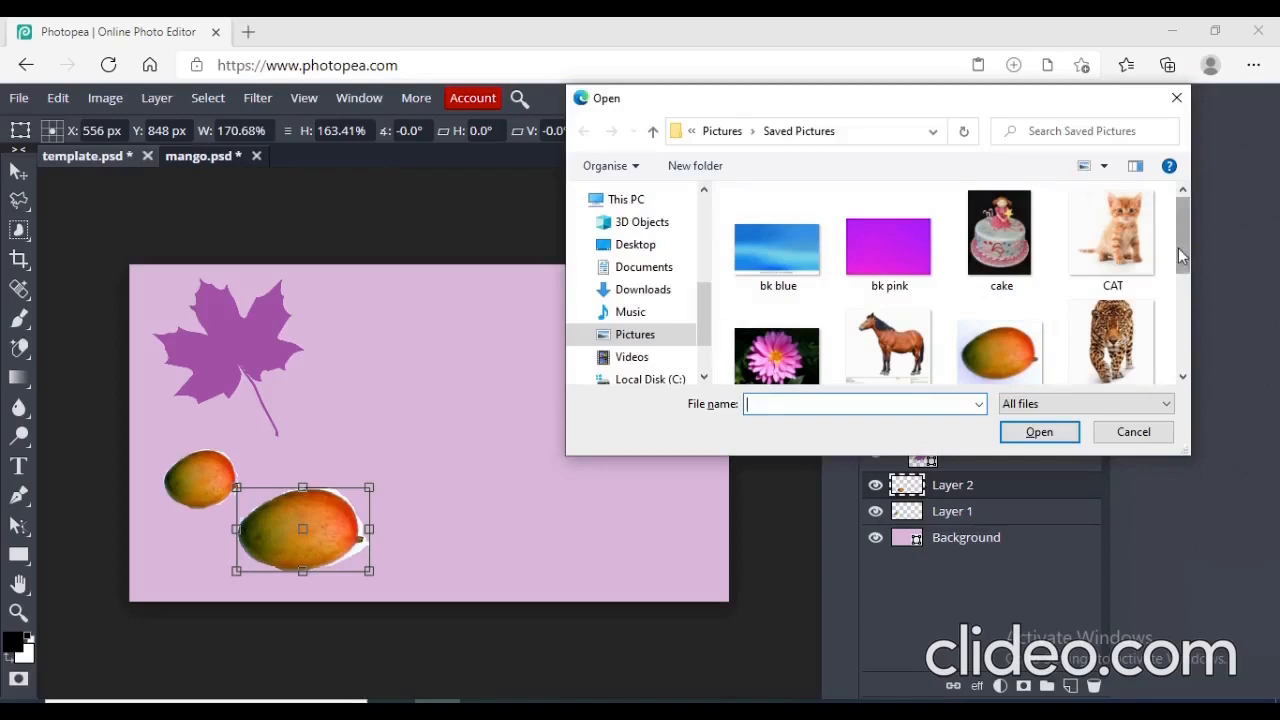
click(1123, 256)
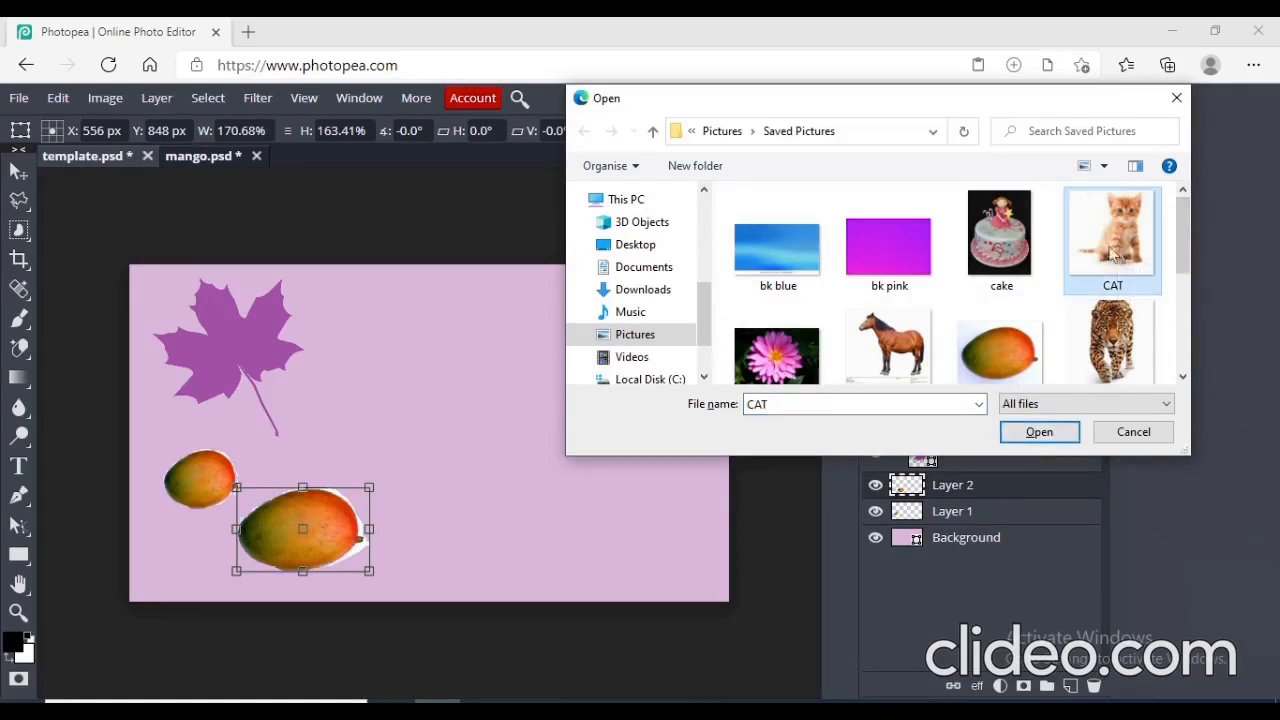
drag(1117, 244, 445, 416)
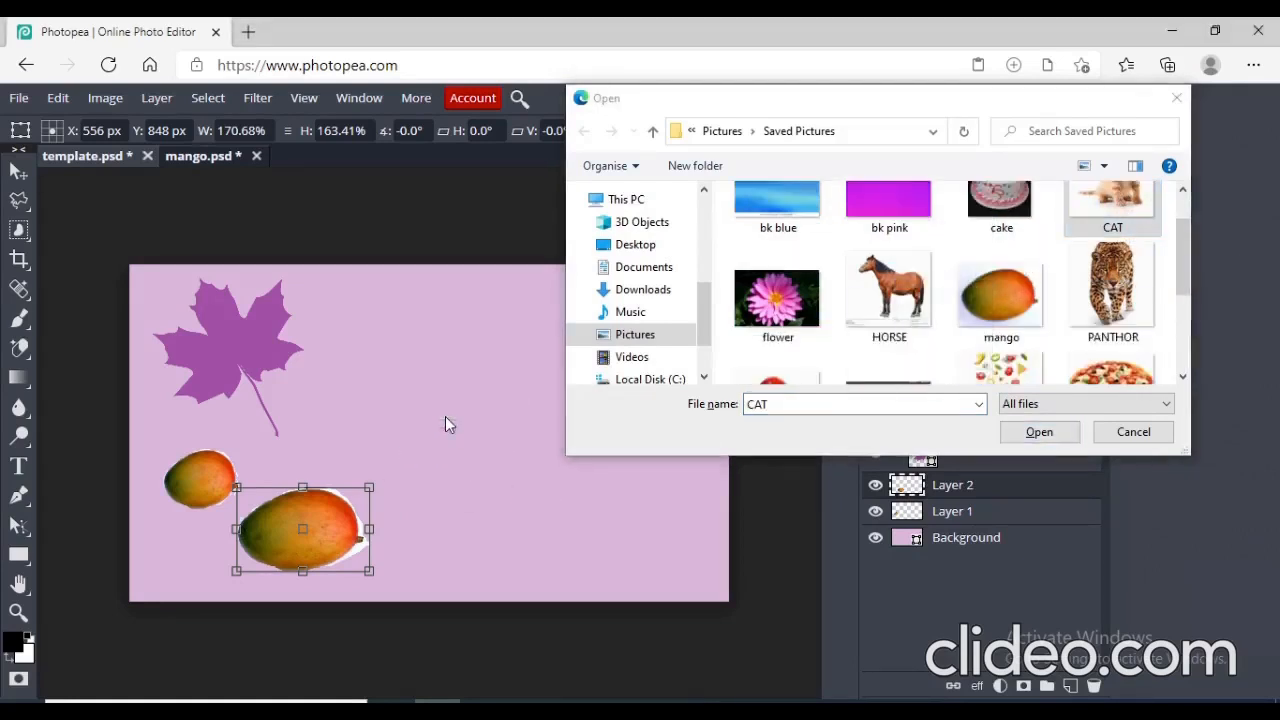
click(1176, 97)
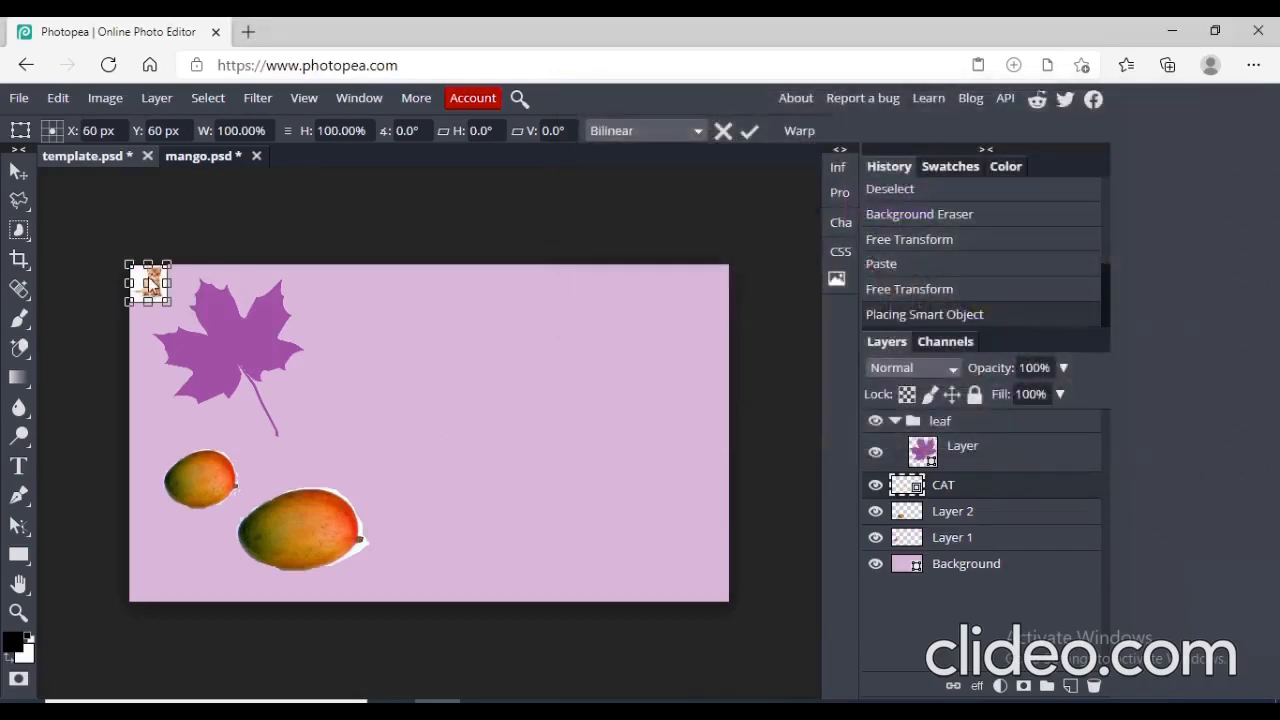
drag(148, 276, 495, 357)
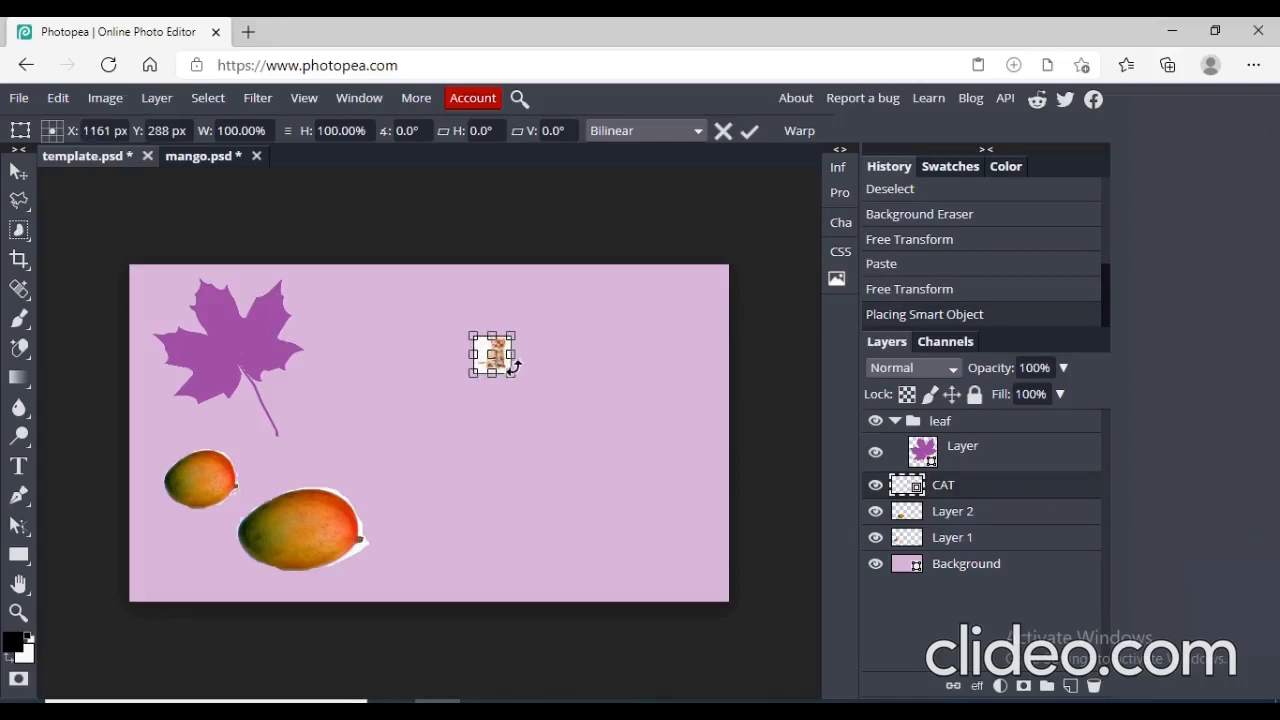
drag(514, 374, 677, 532)
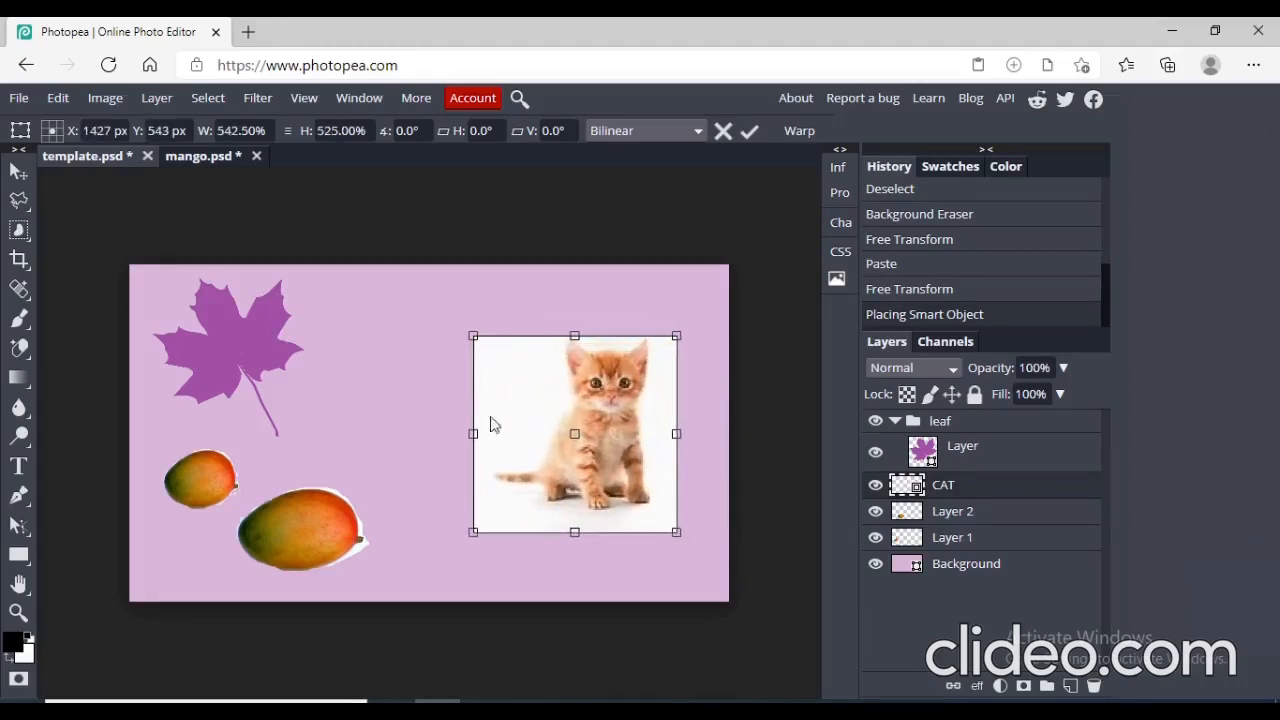
Outline the cat with Polygonal Lasso Select, following its back, ears, chest, paws and tail, and close the selection.
right_click(31, 205)
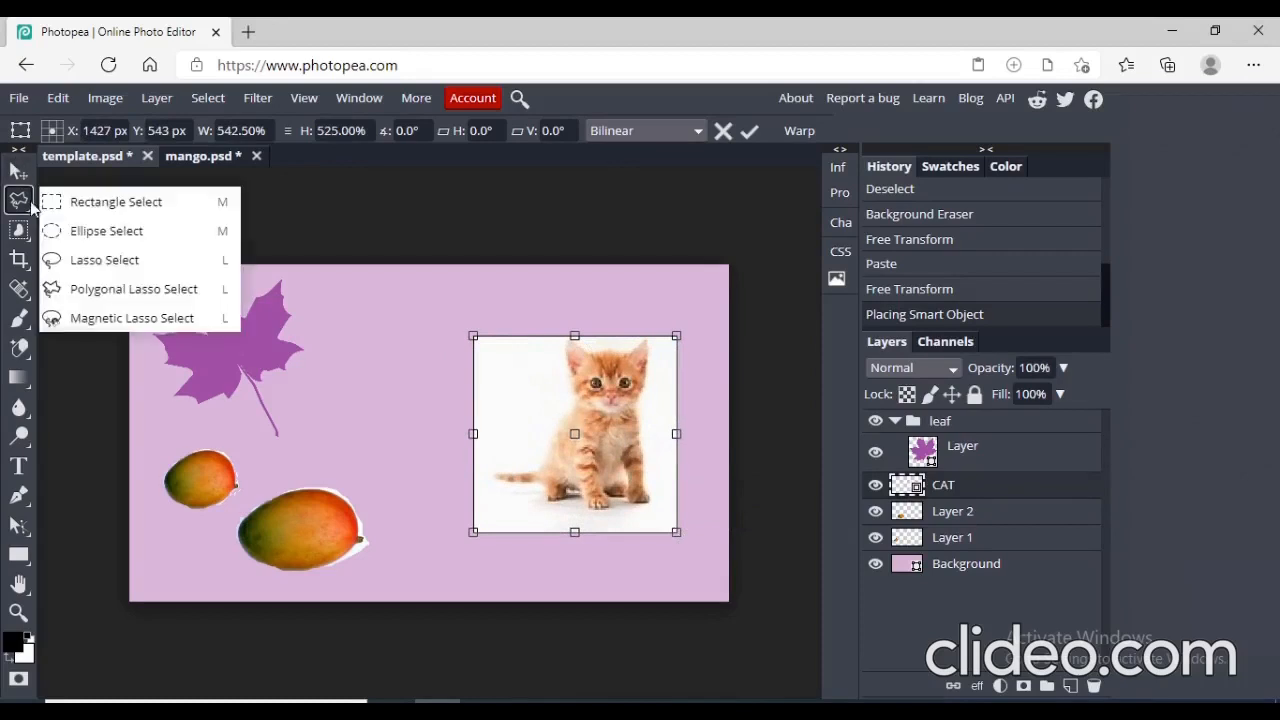
click(155, 298)
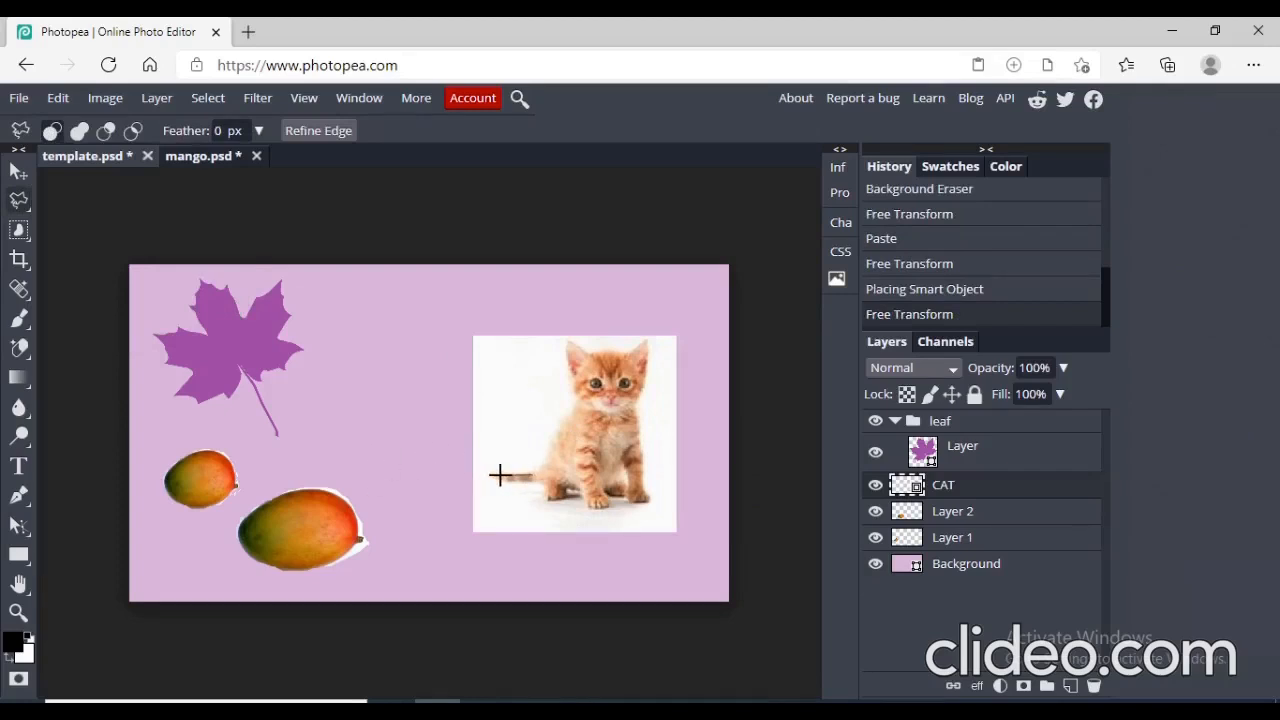
click(532, 473)
click(578, 402)
click(567, 332)
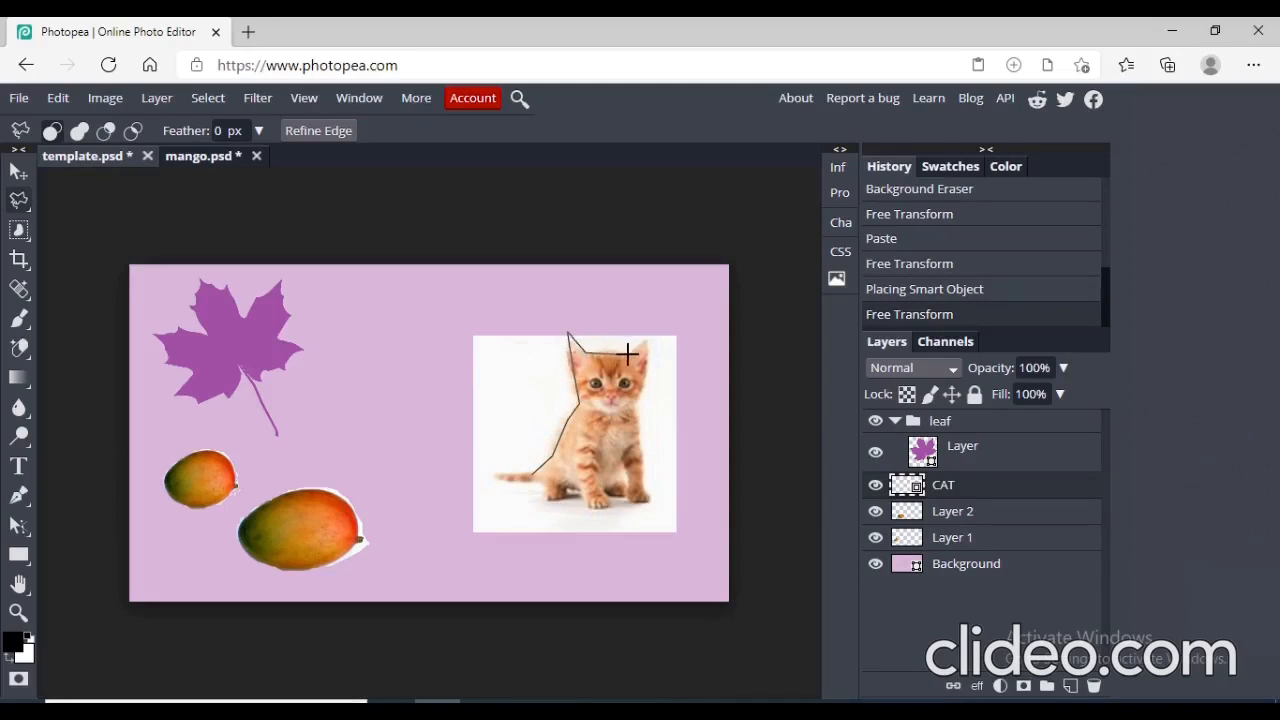
click(628, 353)
click(647, 341)
click(647, 387)
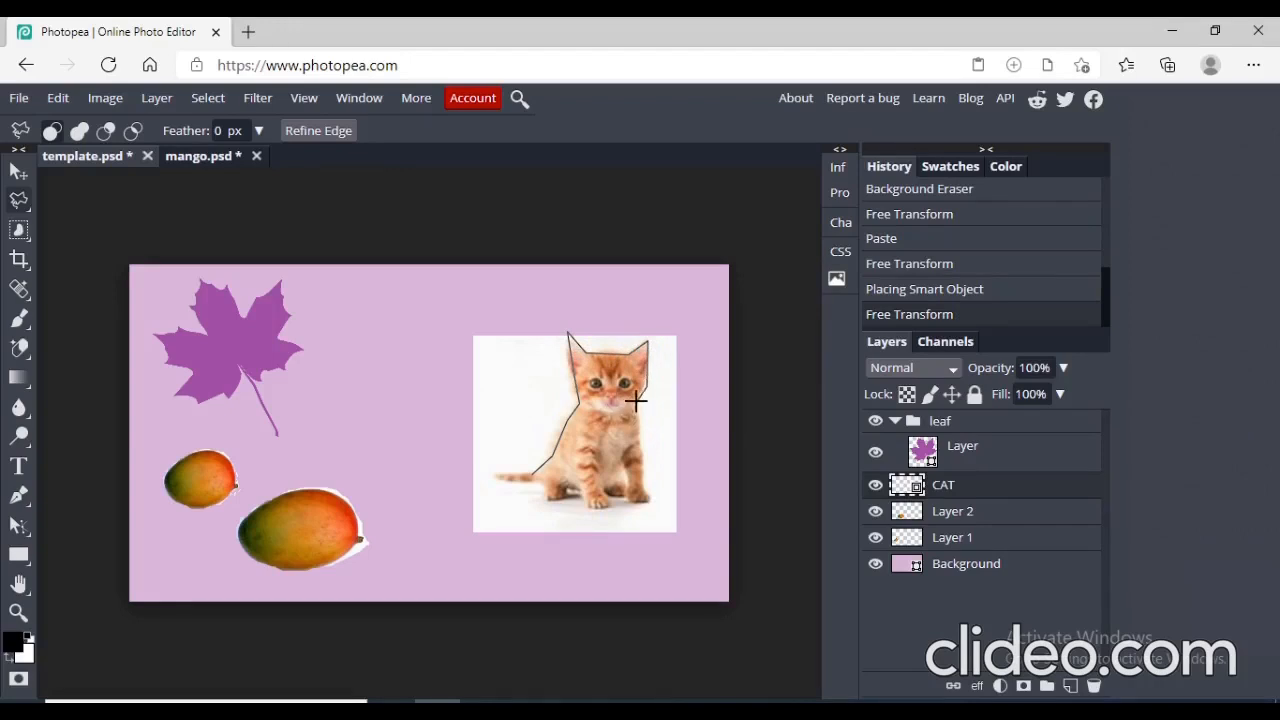
click(636, 400)
click(648, 503)
click(545, 500)
click(533, 476)
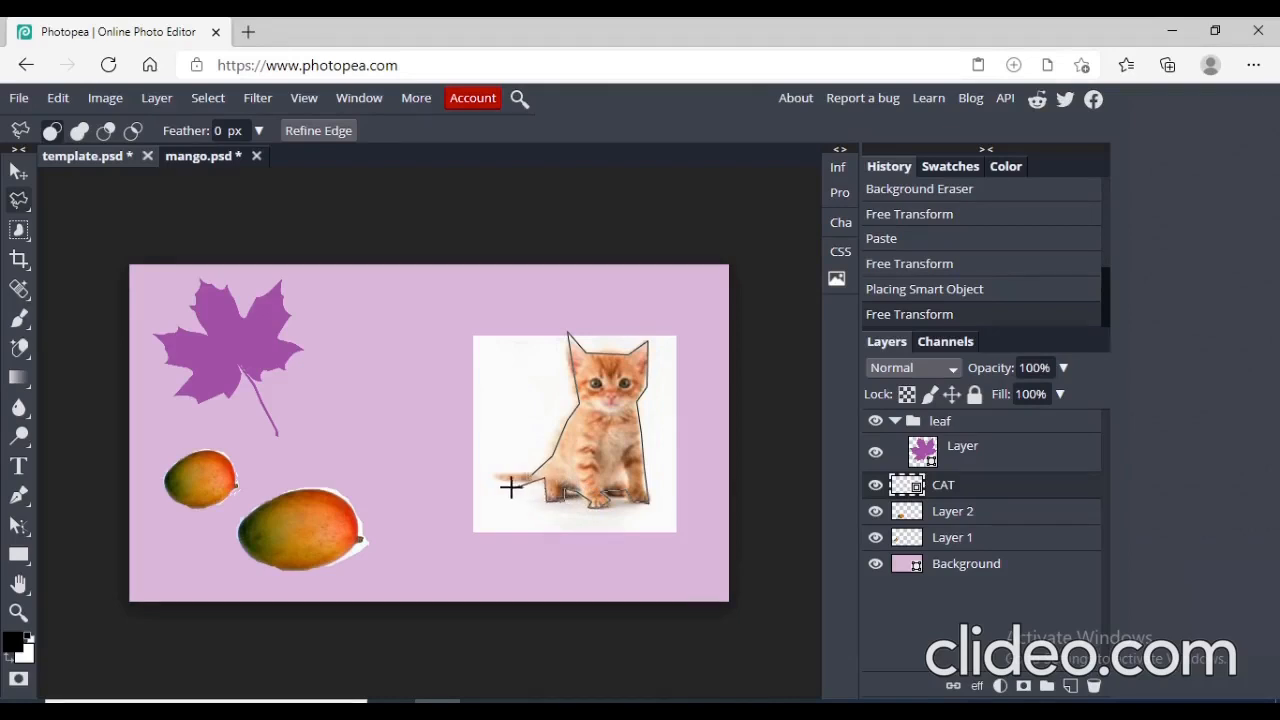
click(496, 480)
double_click(535, 471)
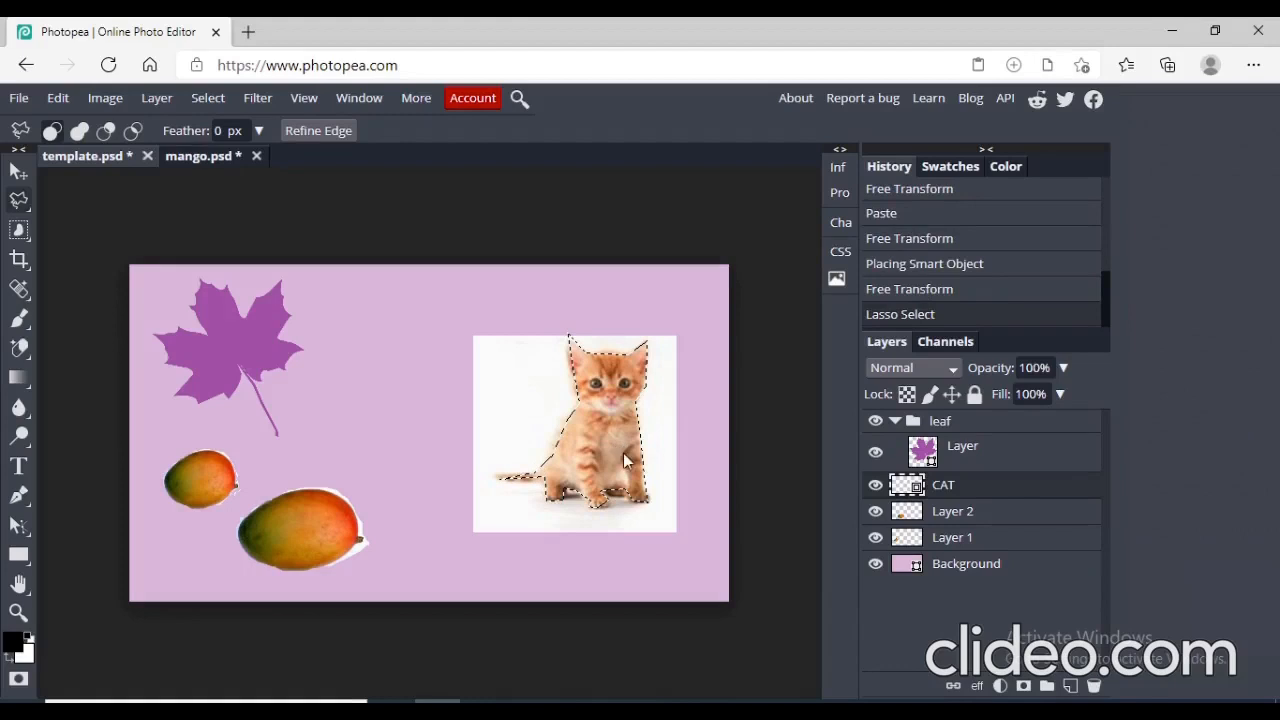
Restore the cat's lasso selection from before the deselection and paste the cat cutout as a new layer above CAT.
right_click(401, 361)
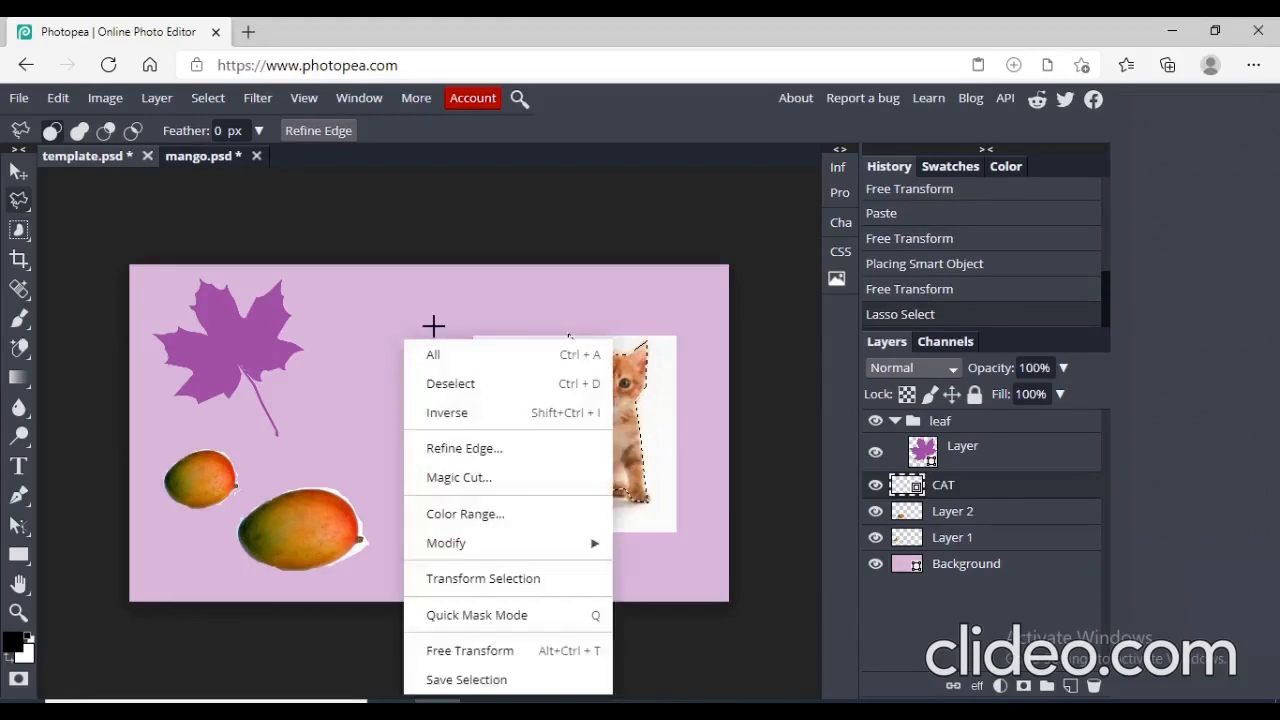
right_click(434, 326)
click(459, 318)
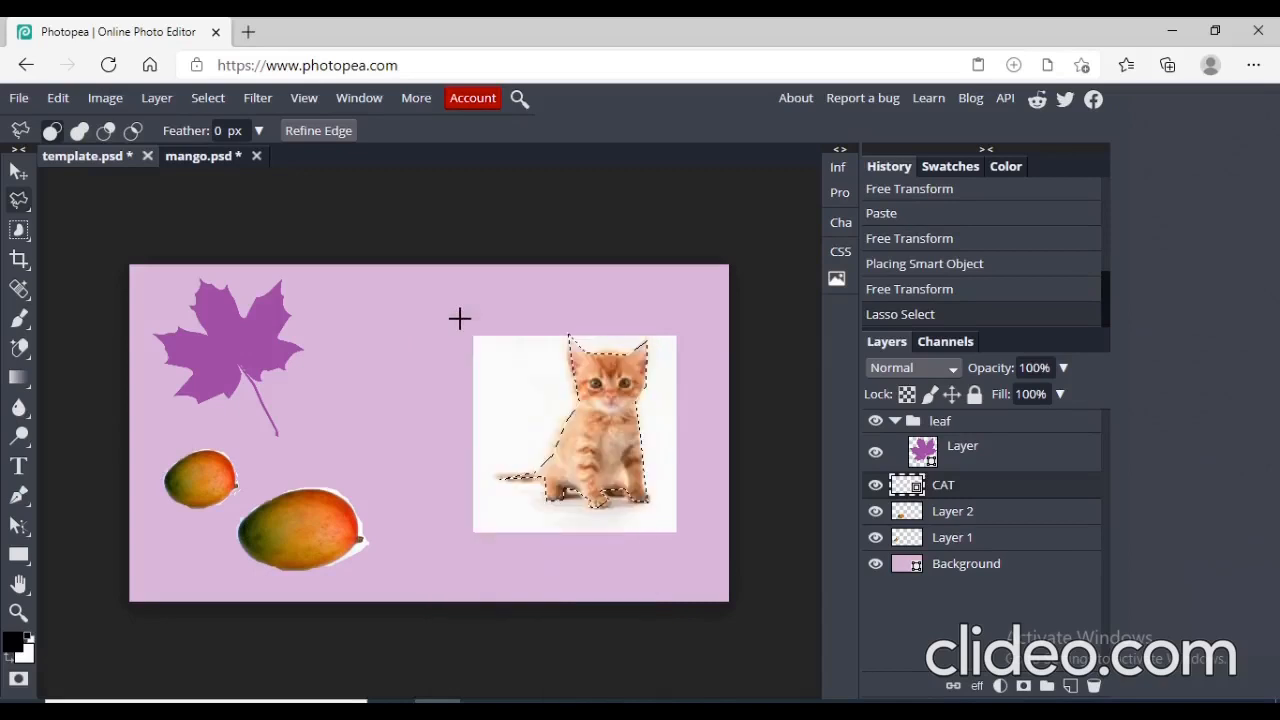
double_click(512, 332)
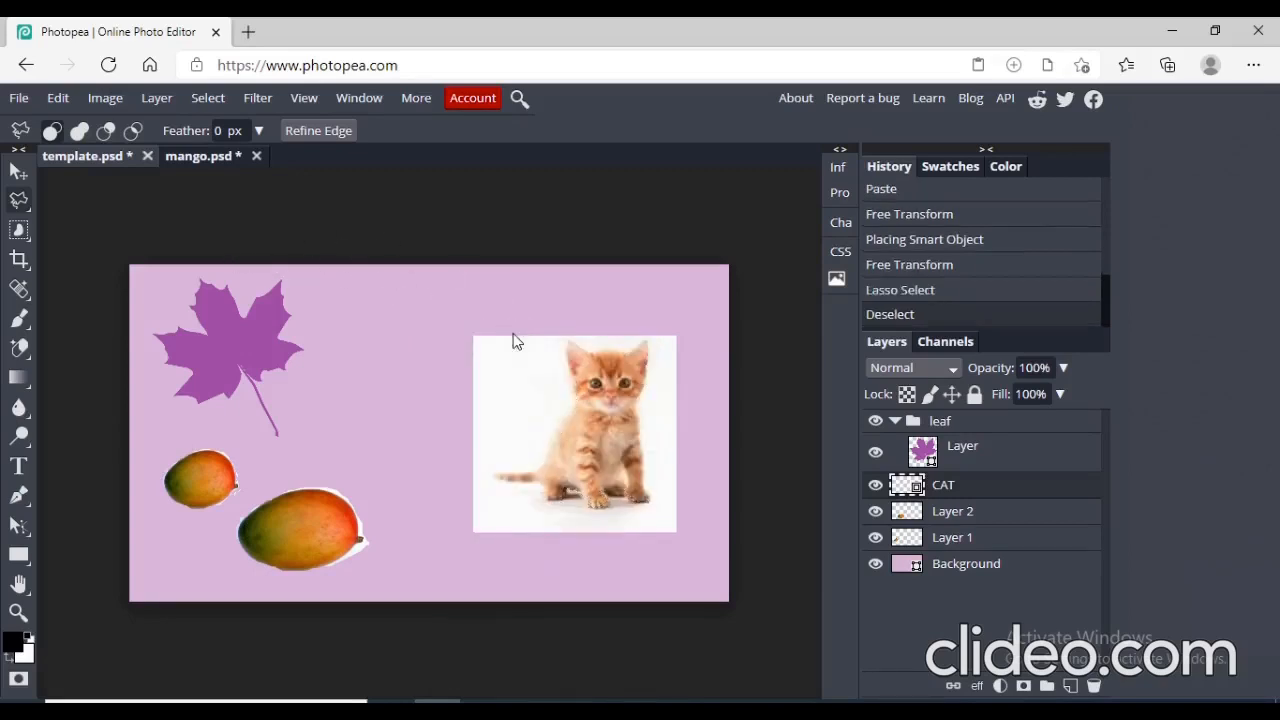
click(922, 294)
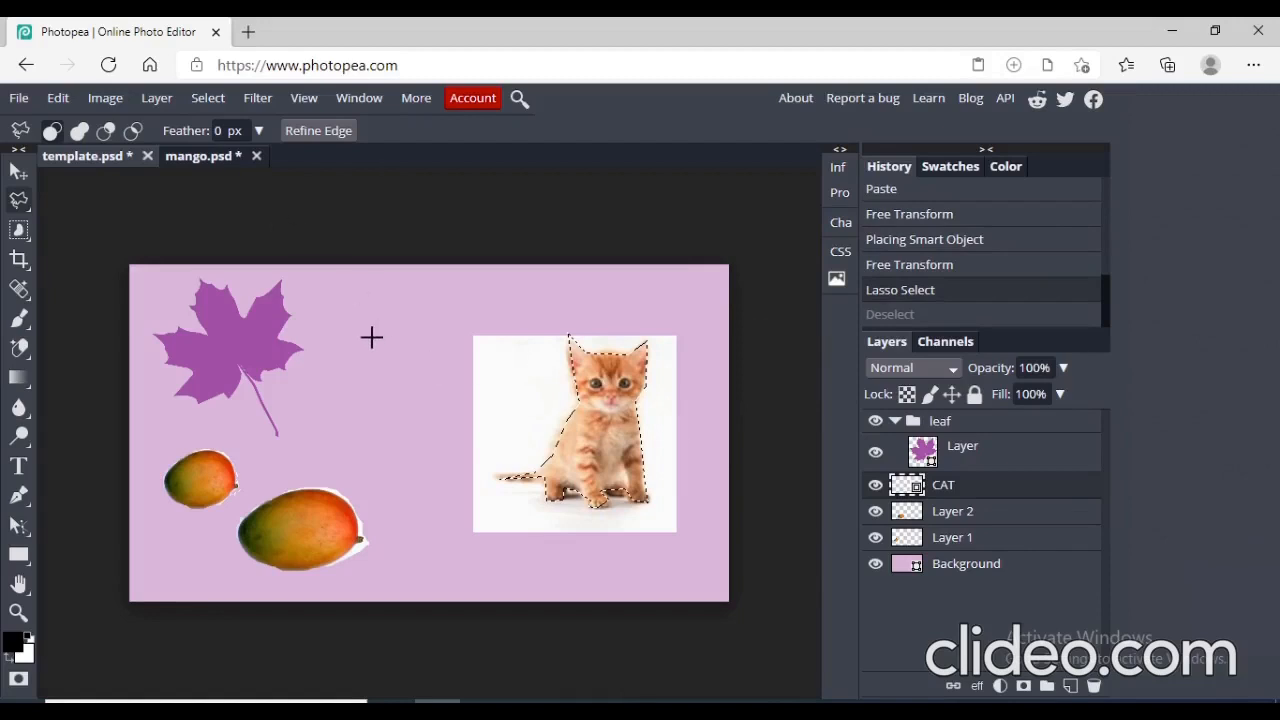
key(ctrl+v)
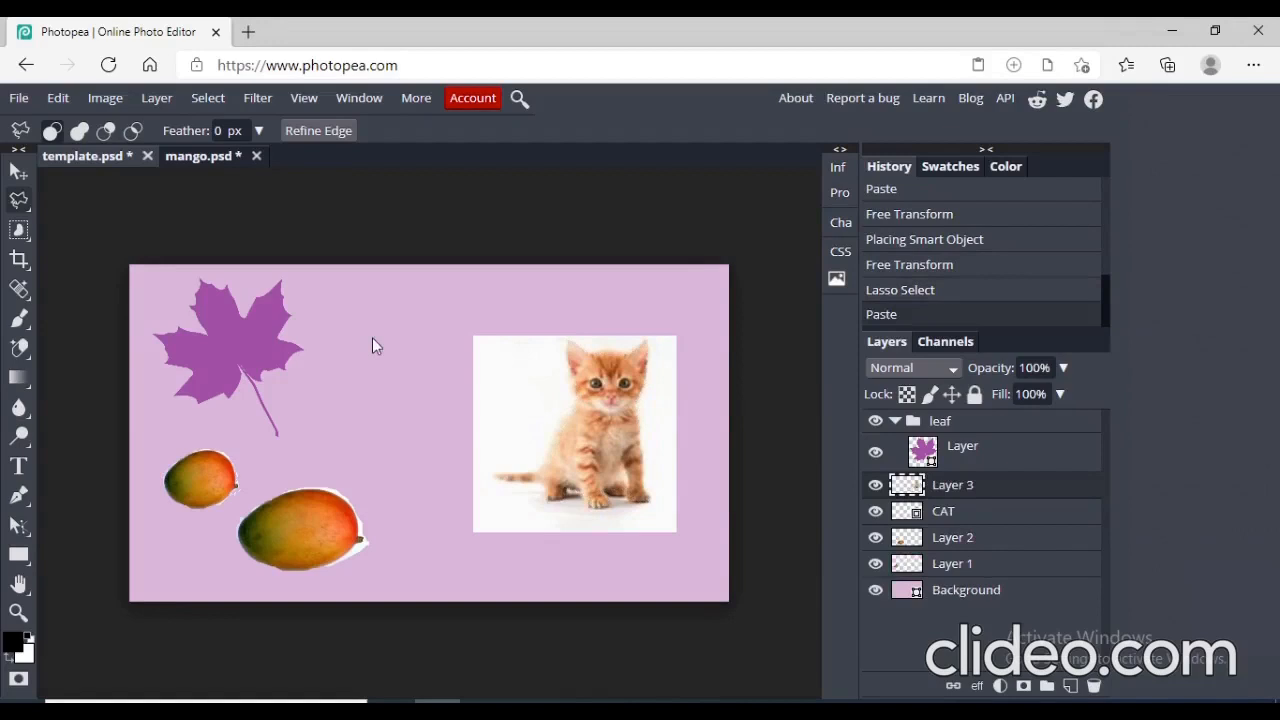
Free-transform the CAT layer, rotating the picture to about -2.3°.
click(943, 511)
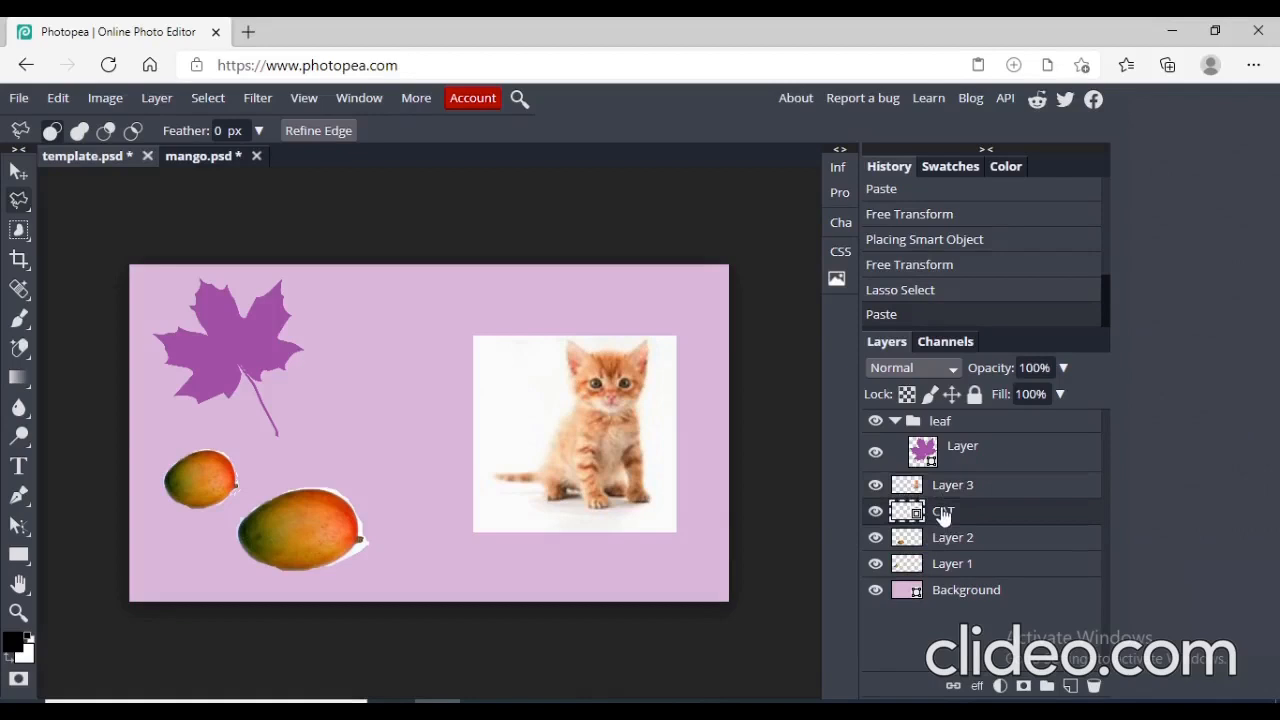
click(785, 469)
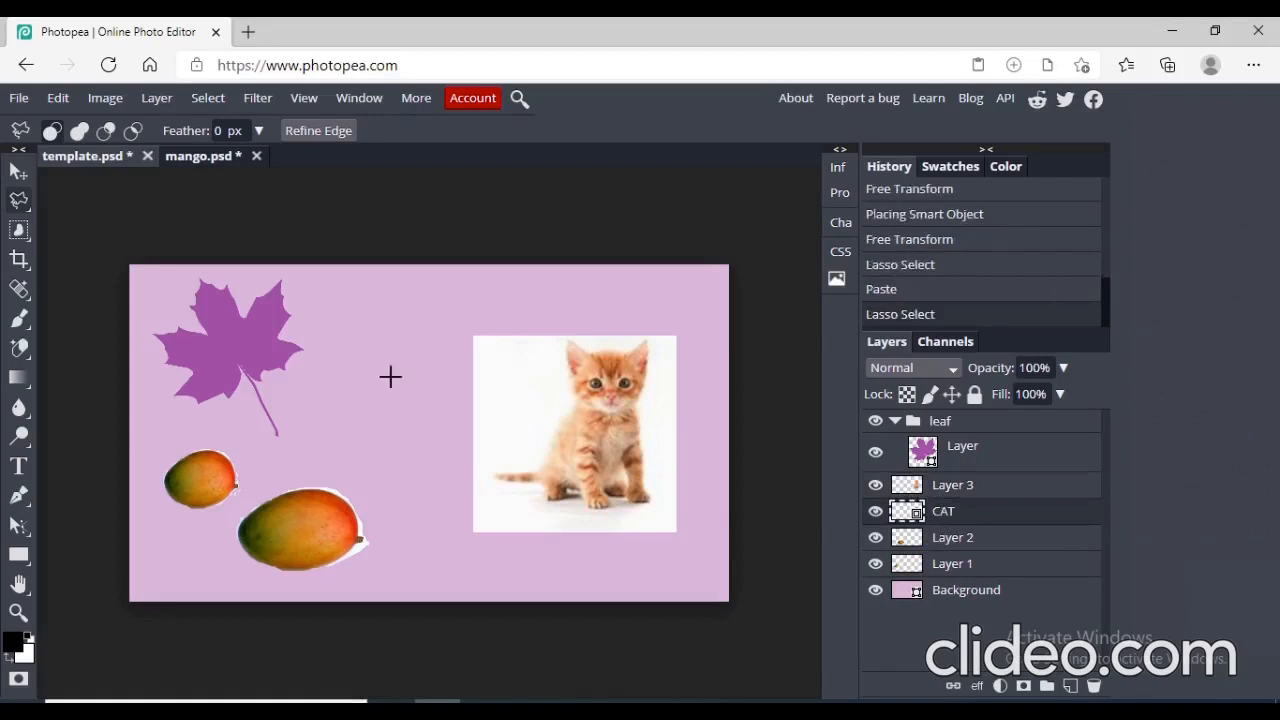
click(58, 98)
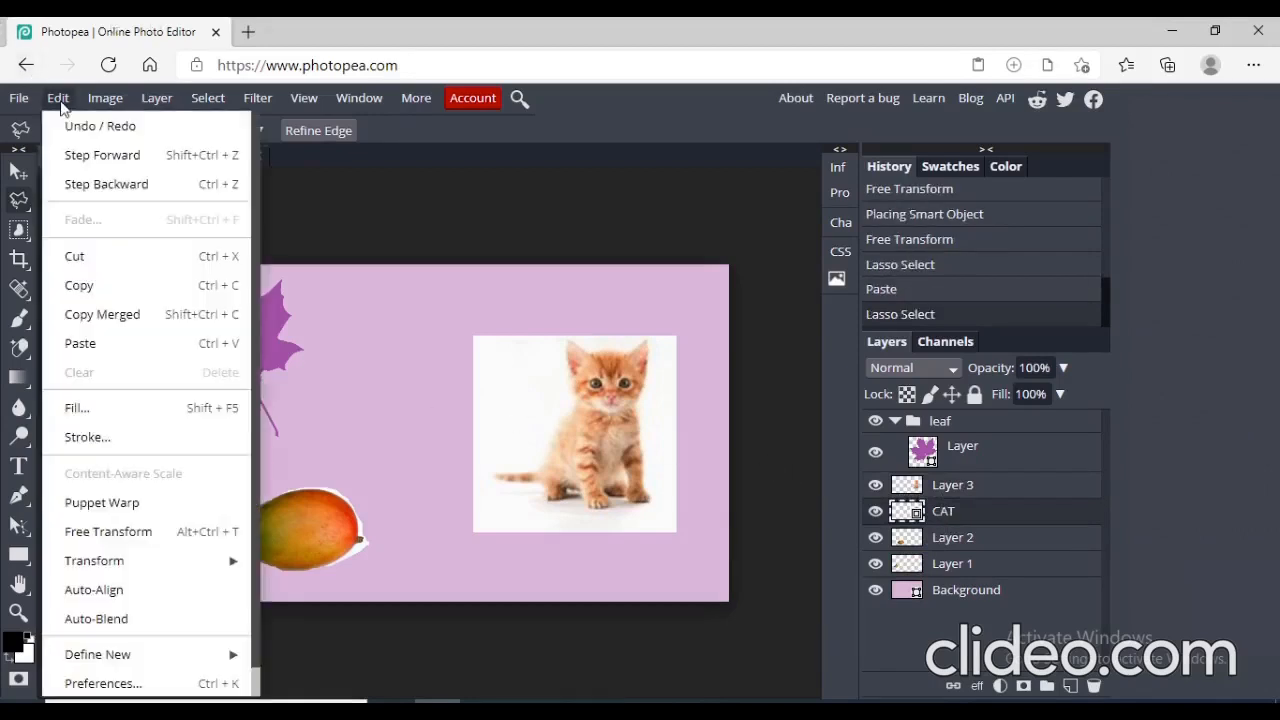
click(150, 531)
drag(554, 532, 571, 495)
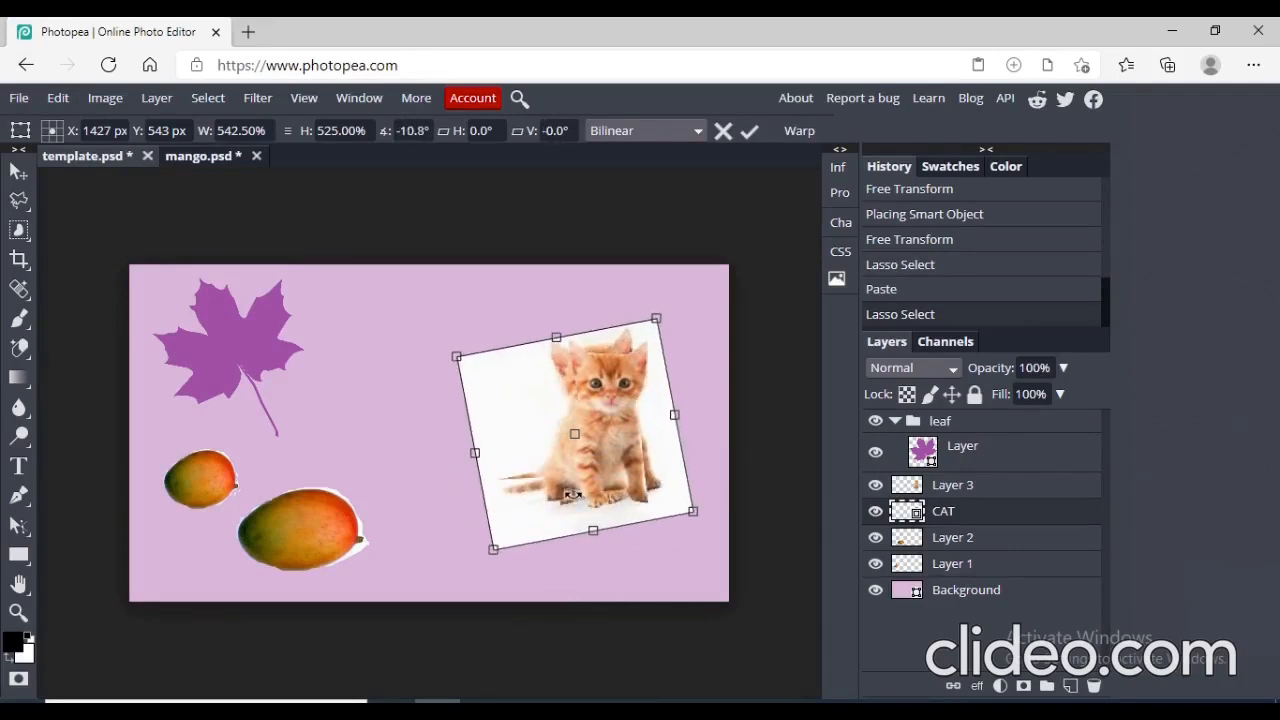
drag(573, 495, 570, 460)
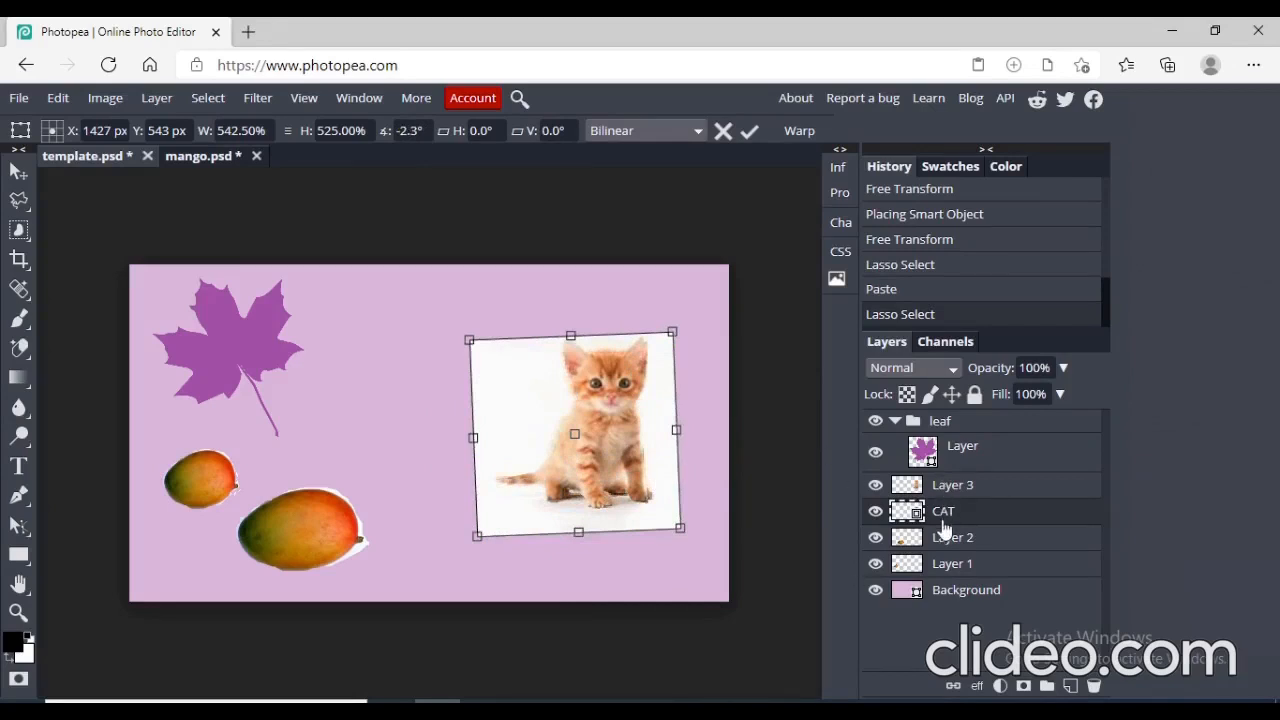
Check Layer 3's extents with Free Transform after discarding the stray lasso segments, and delete that layer.
click(938, 489)
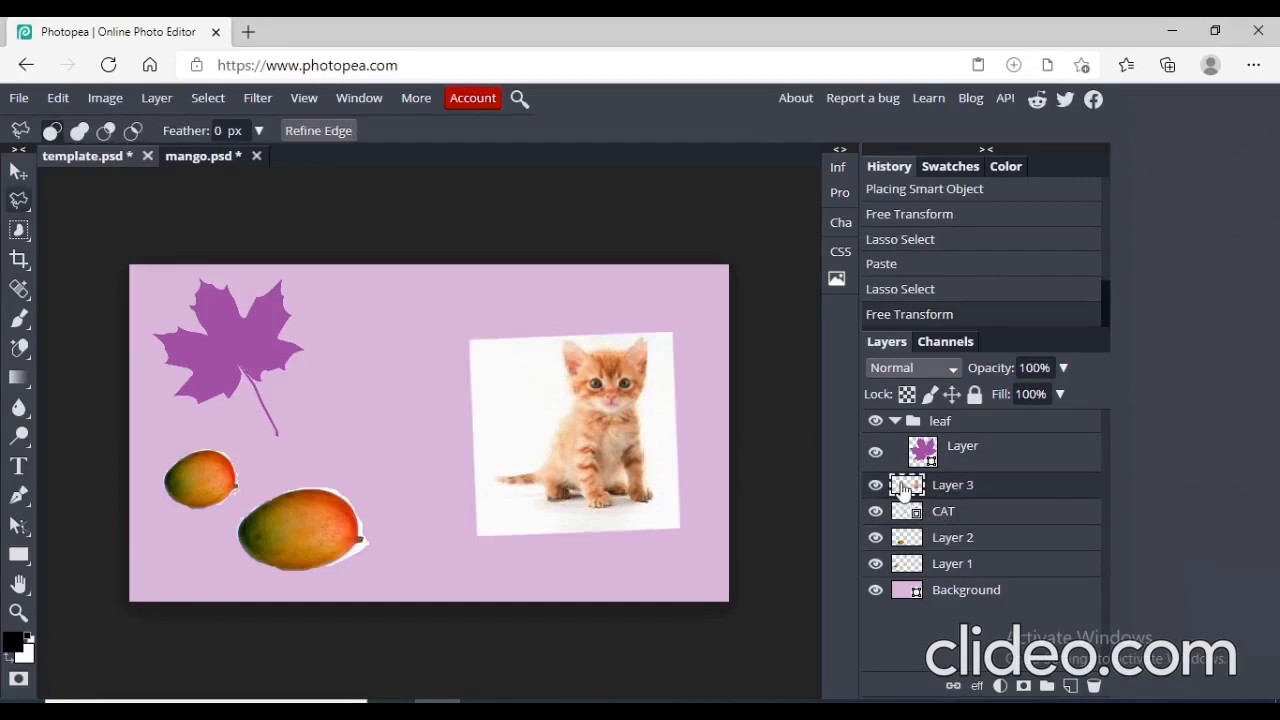
click(560, 374)
click(314, 262)
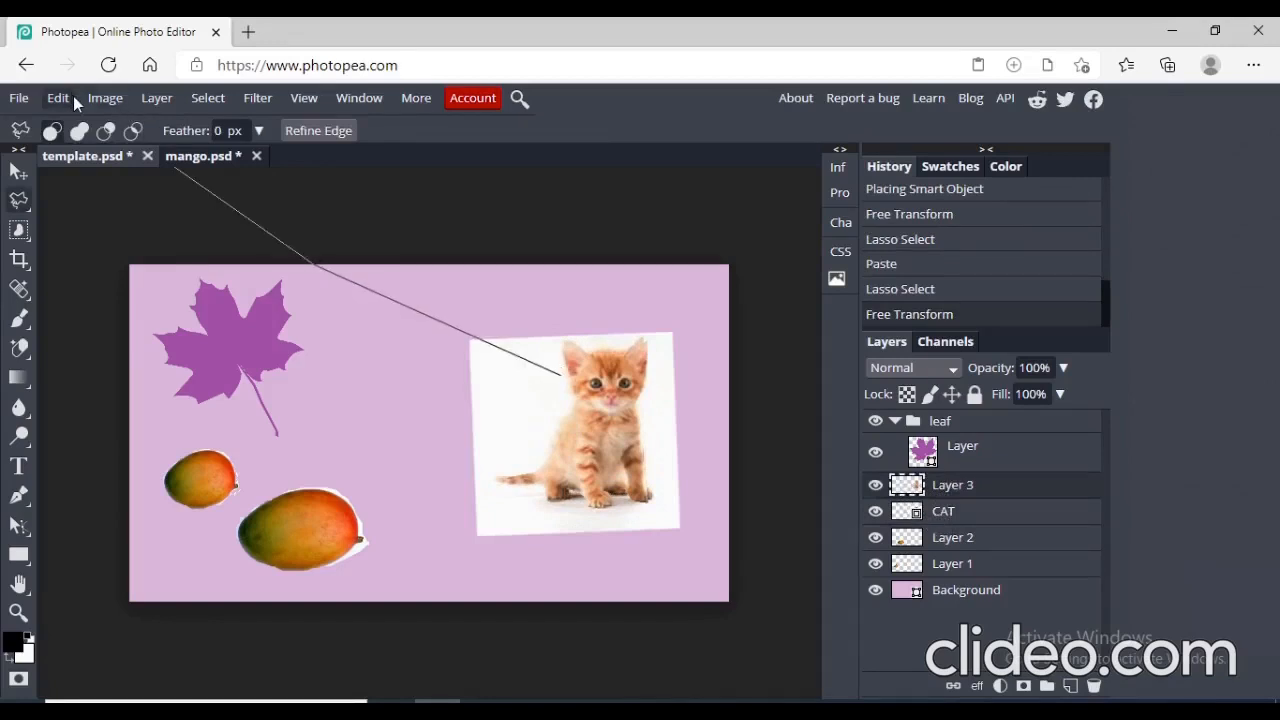
key(ctrl+d)
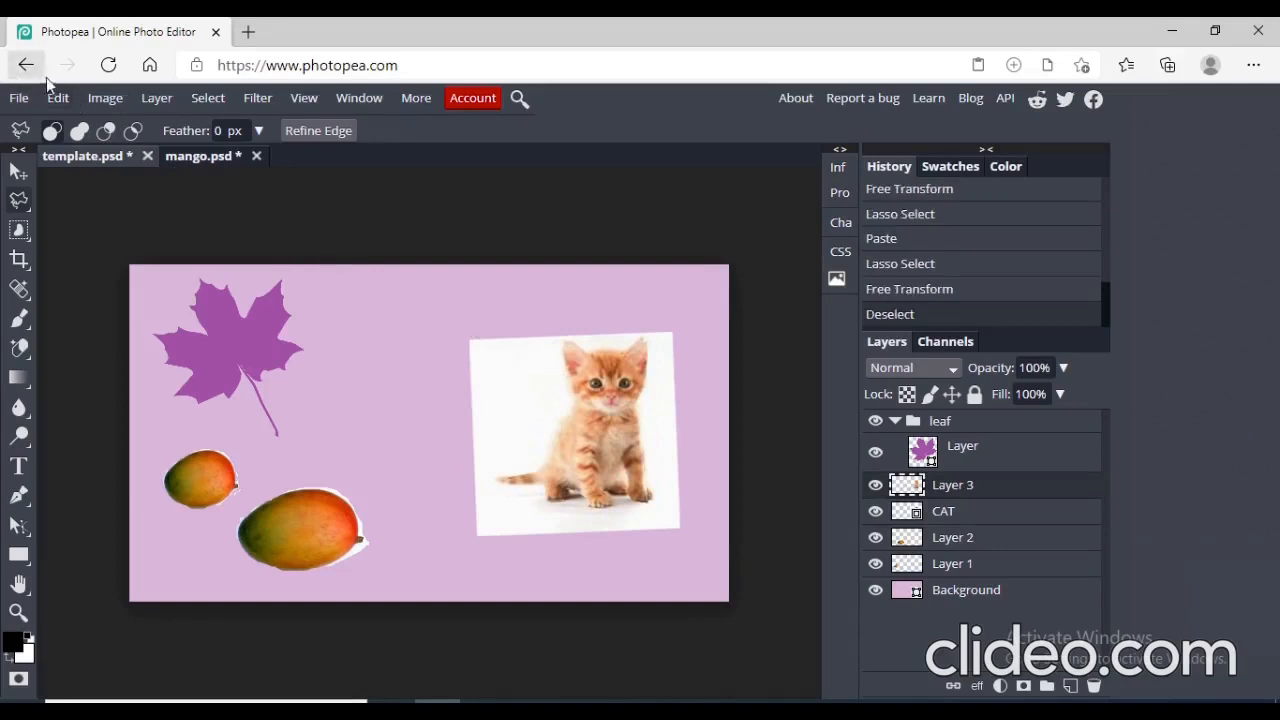
click(57, 101)
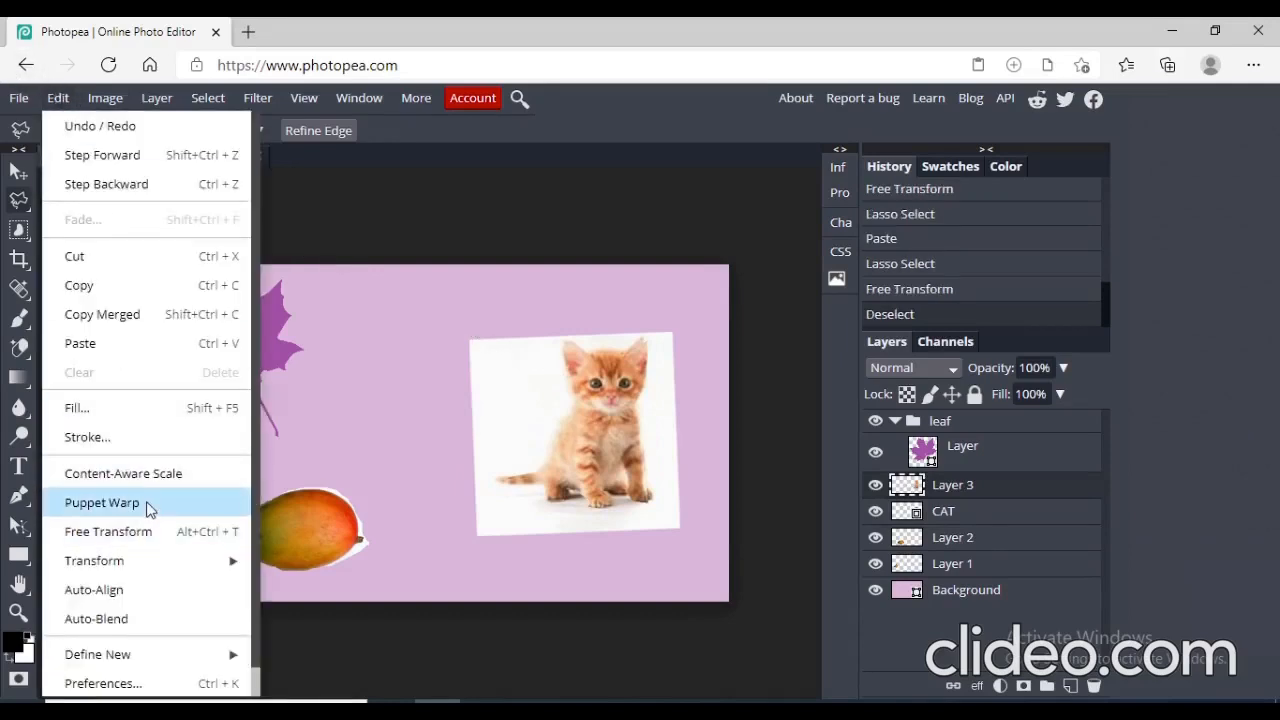
click(148, 536)
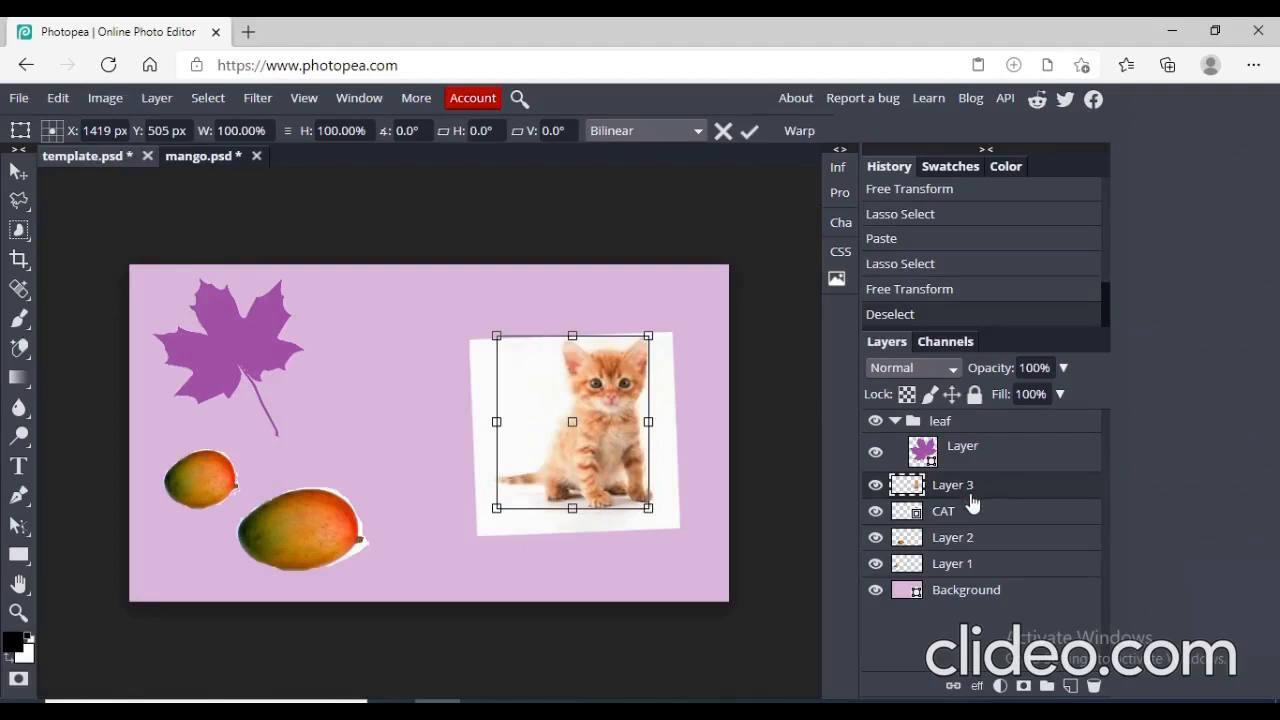
key(Return)
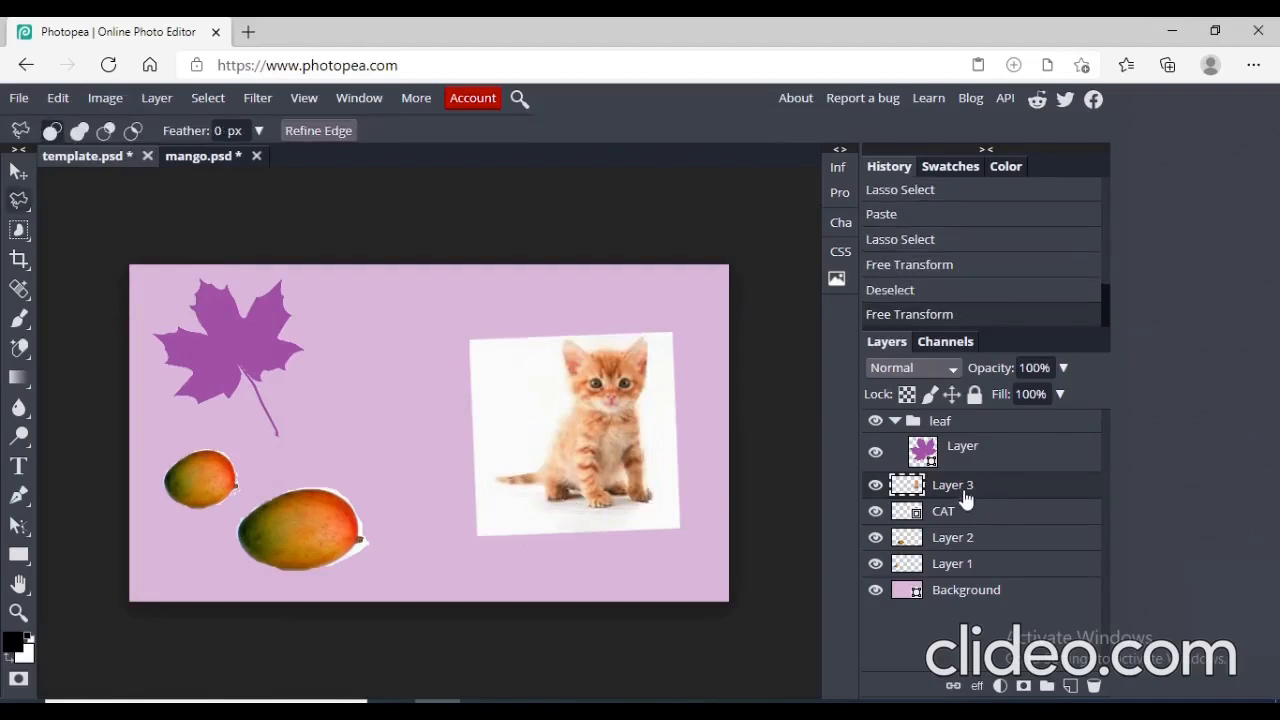
click(1095, 688)
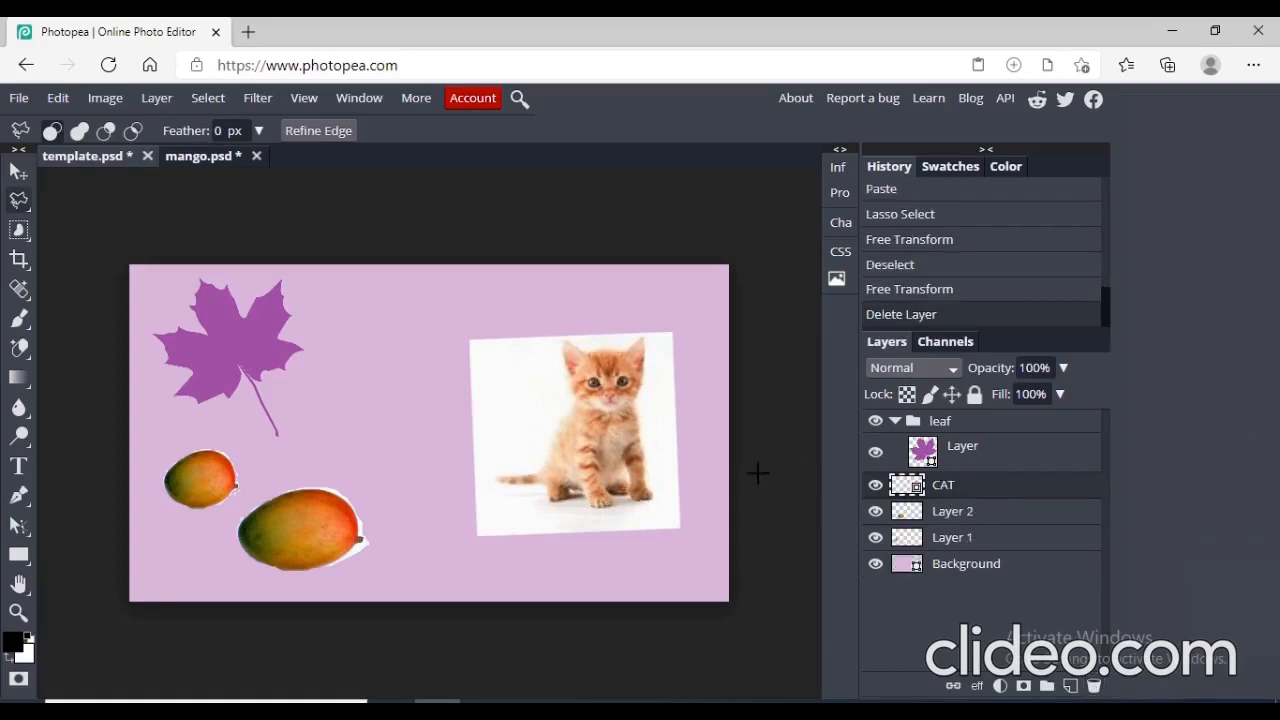
Step back through the history to the Lasso Select state that follows pasting the cat cutout as Layer 3.
click(615, 432)
key(ctrl+d)
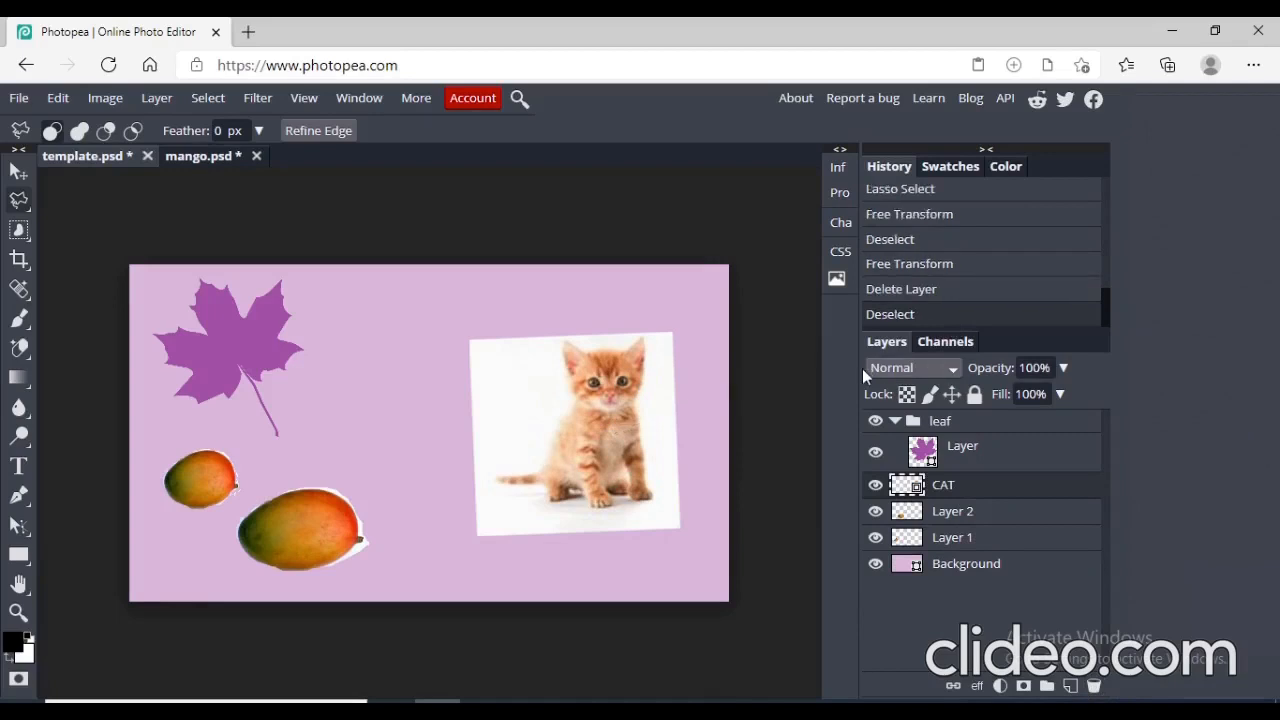
click(908, 266)
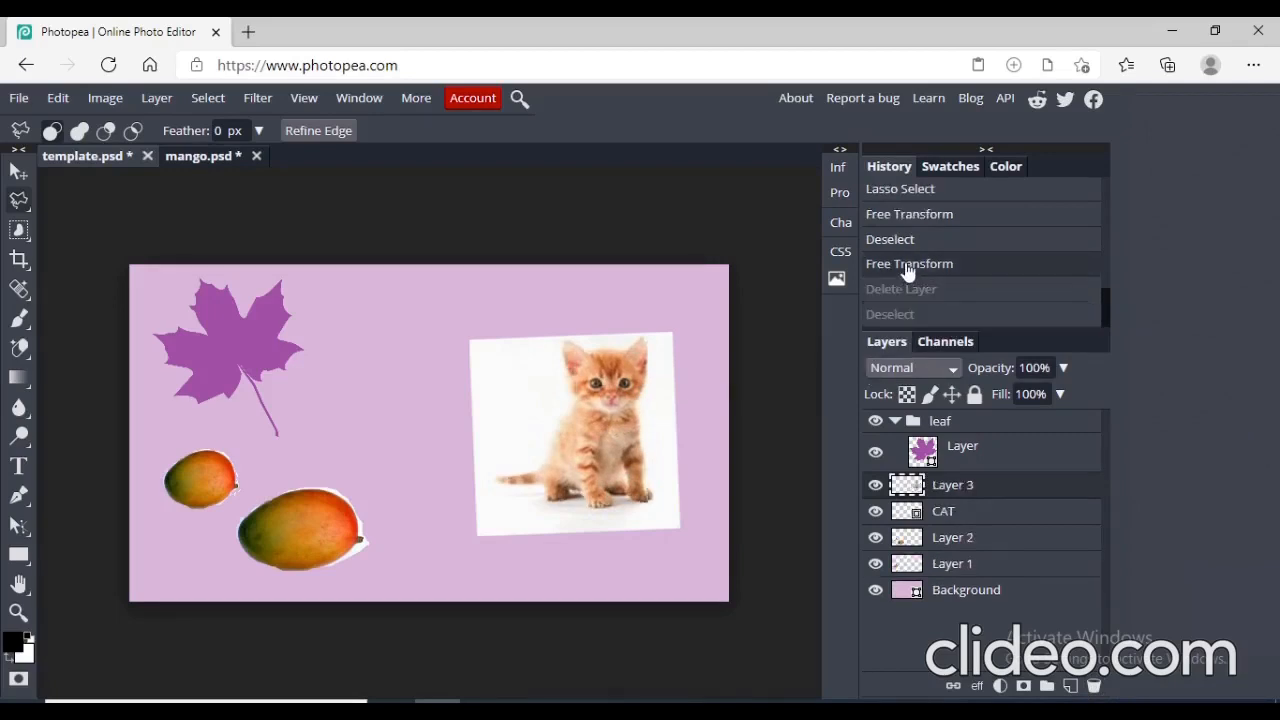
click(908, 215)
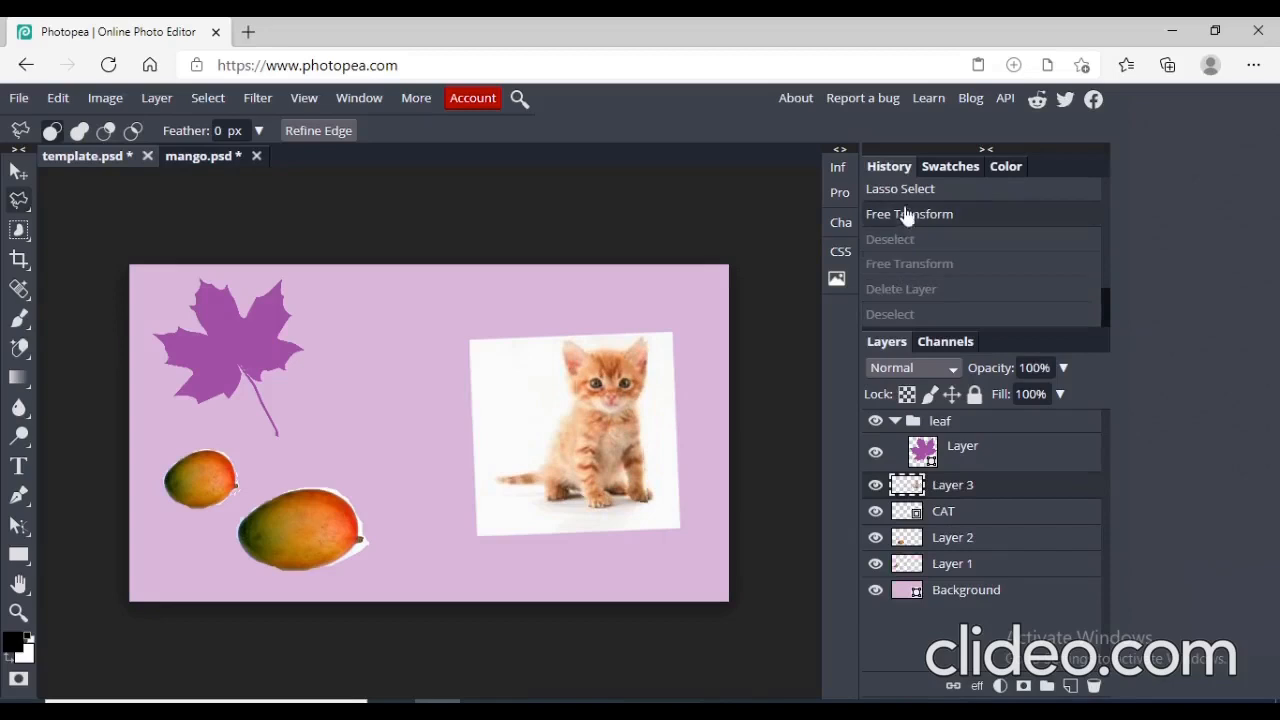
click(907, 193)
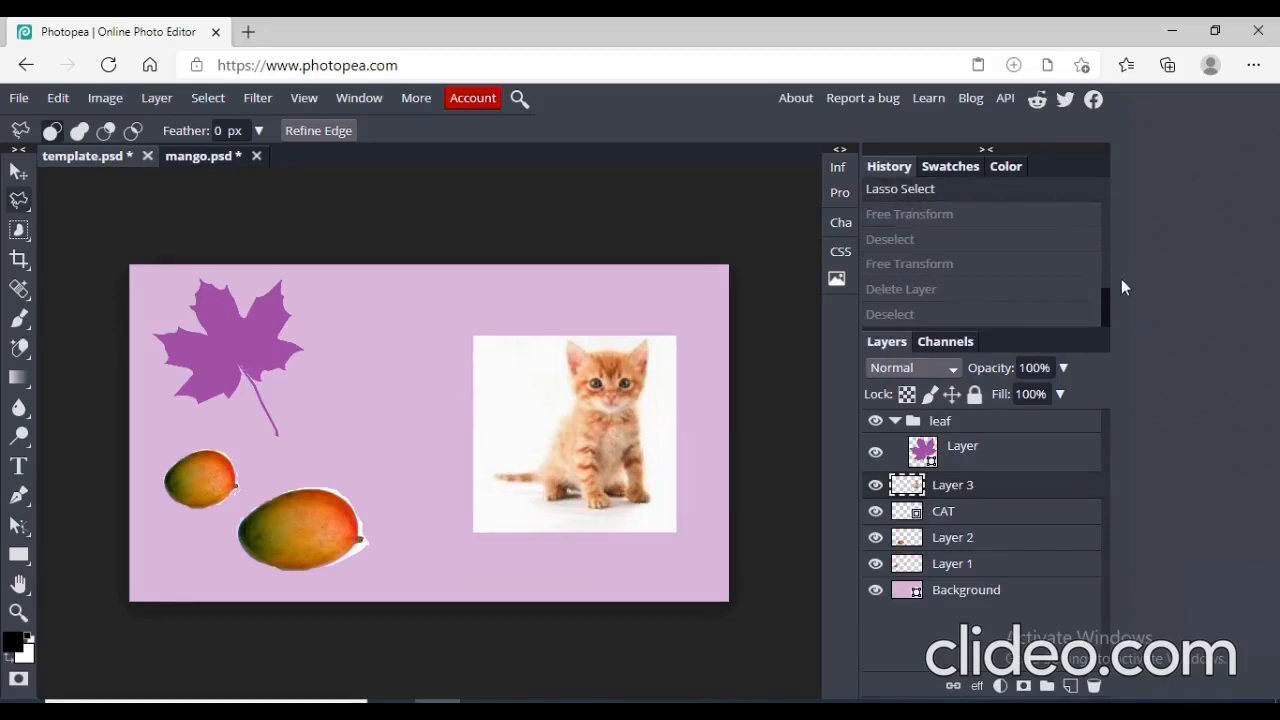
scroll(1103, 290, up, 3)
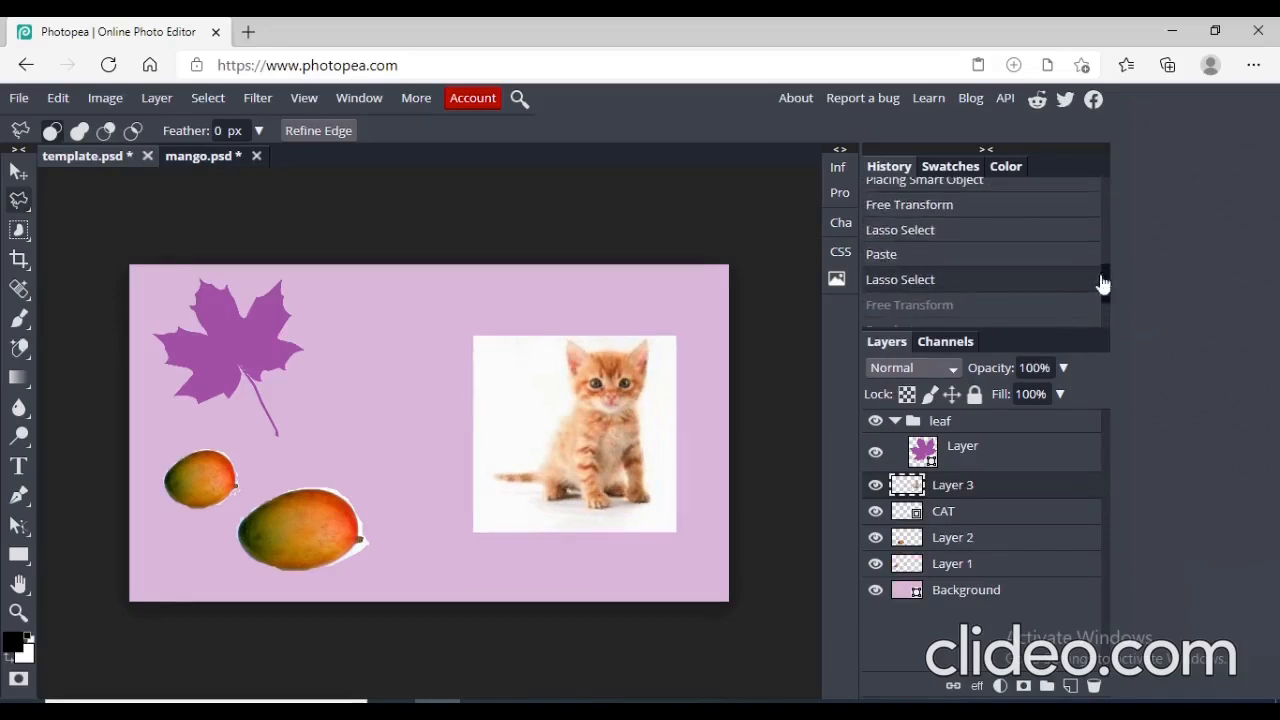
click(970, 241)
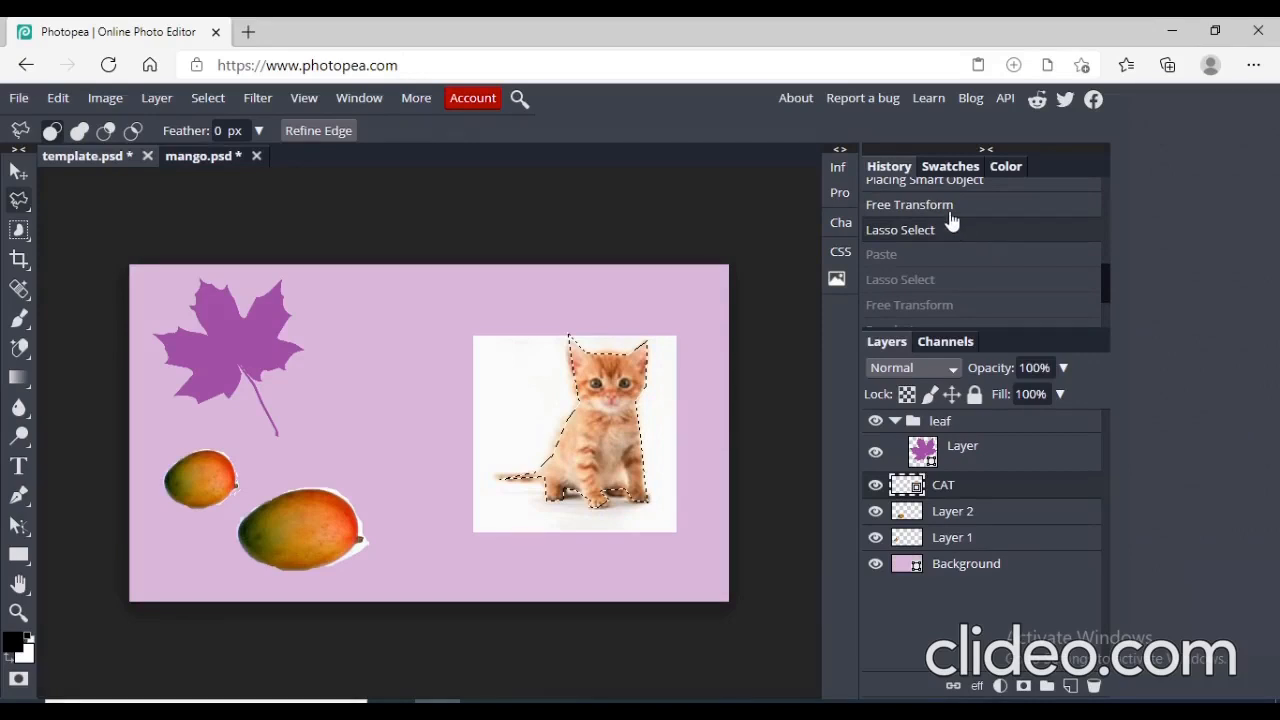
click(915, 281)
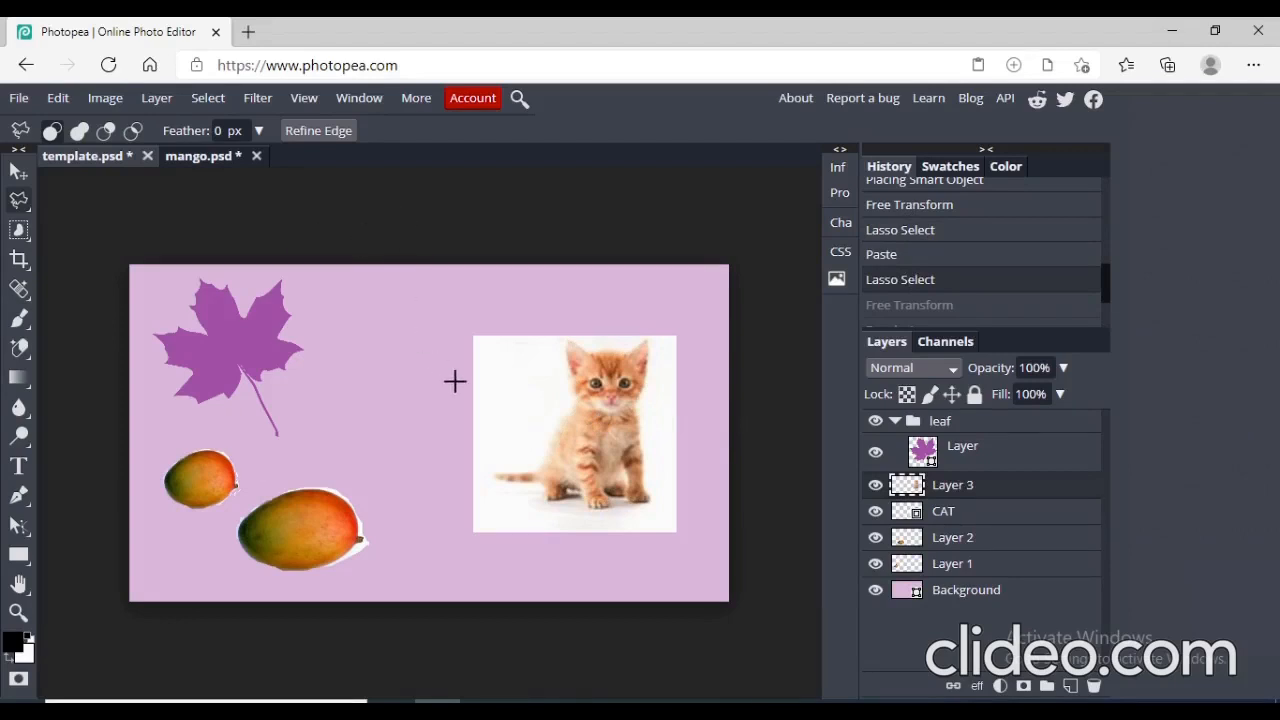
Clear the selection and delete Layer 3, CAT and Layer 2 from the template.
click(619, 515)
key(Escape)
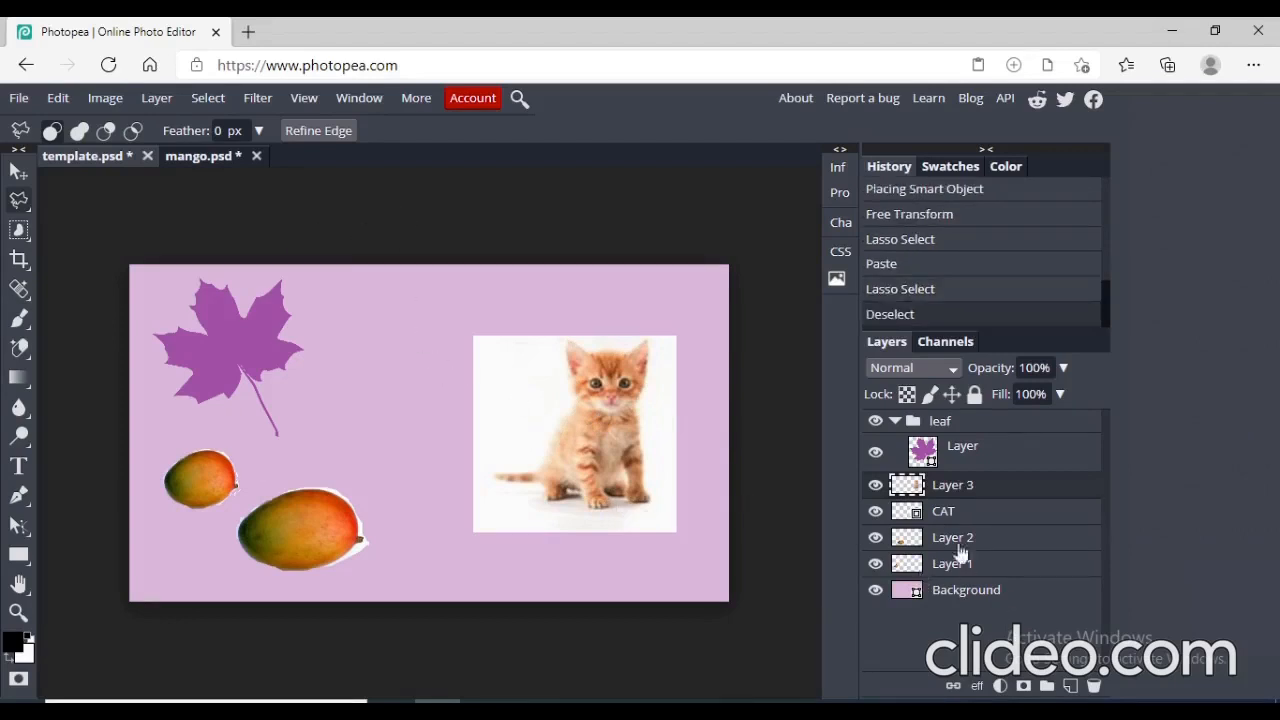
click(1094, 686)
click(1094, 686)
click(1094, 686)
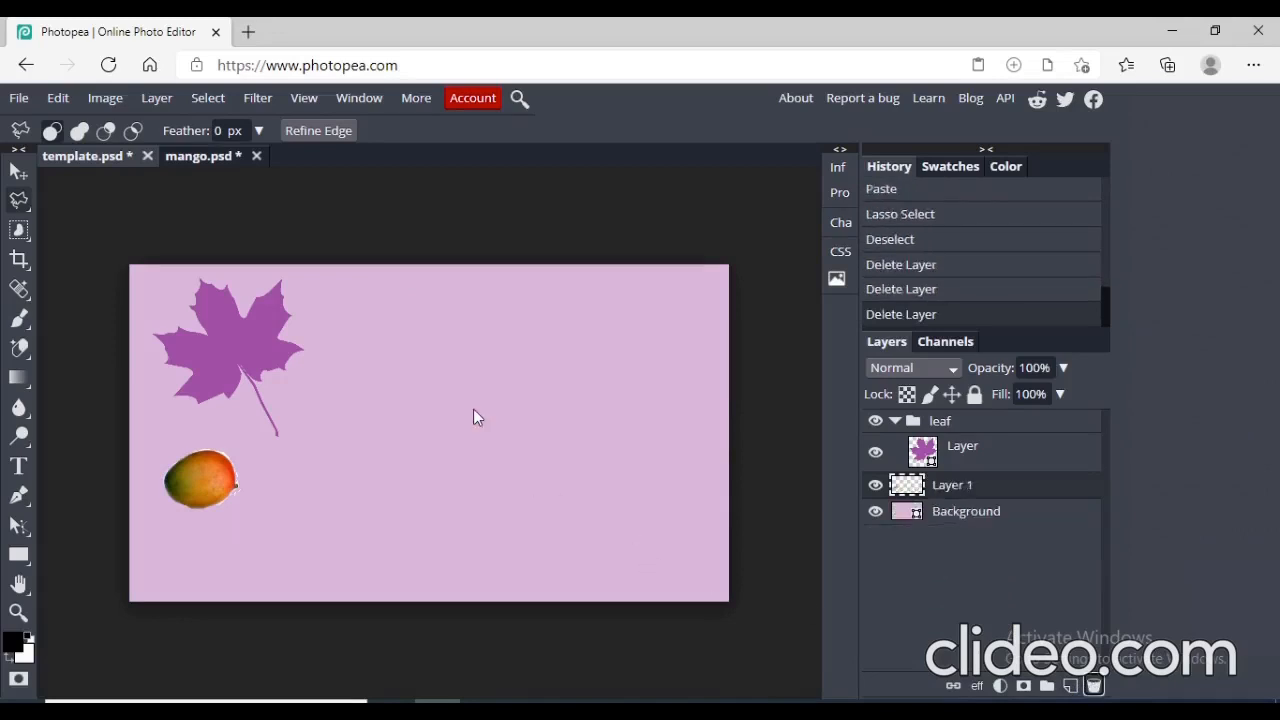
Paste the cat cutout as a new layer above Layer 1 and discard the stray lasso segments.
key(ctrl+v)
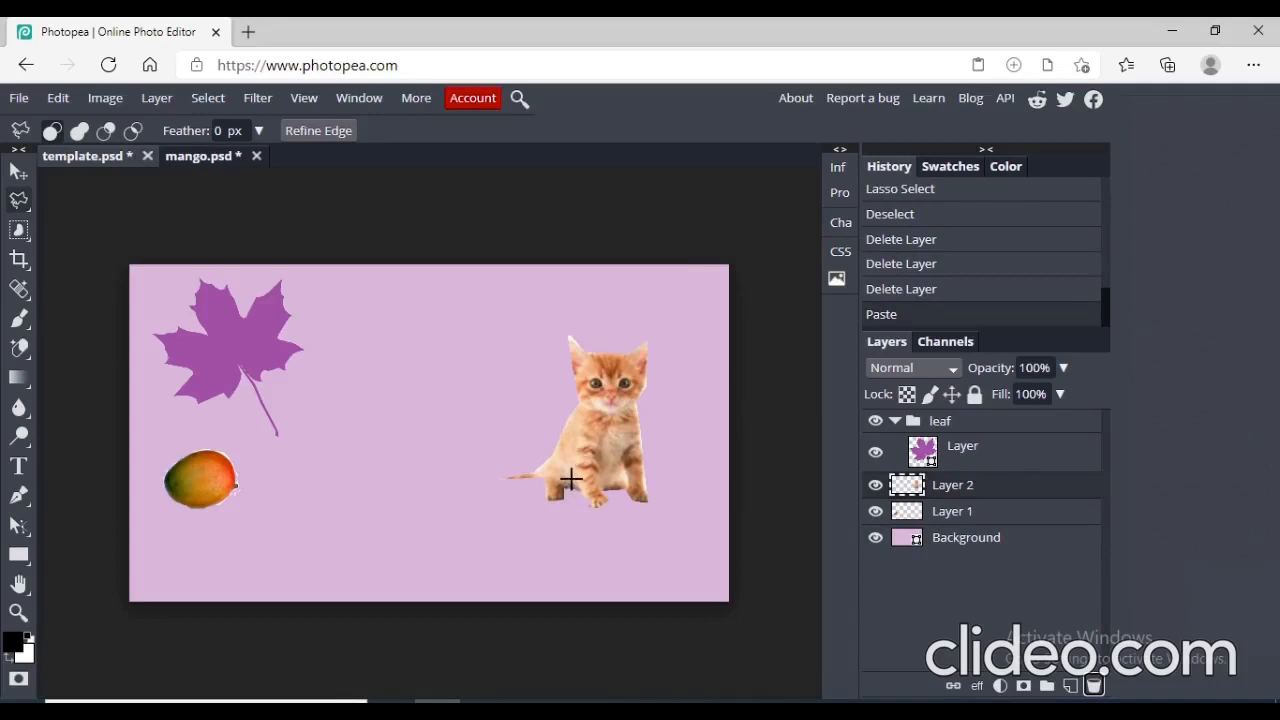
click(612, 445)
click(605, 416)
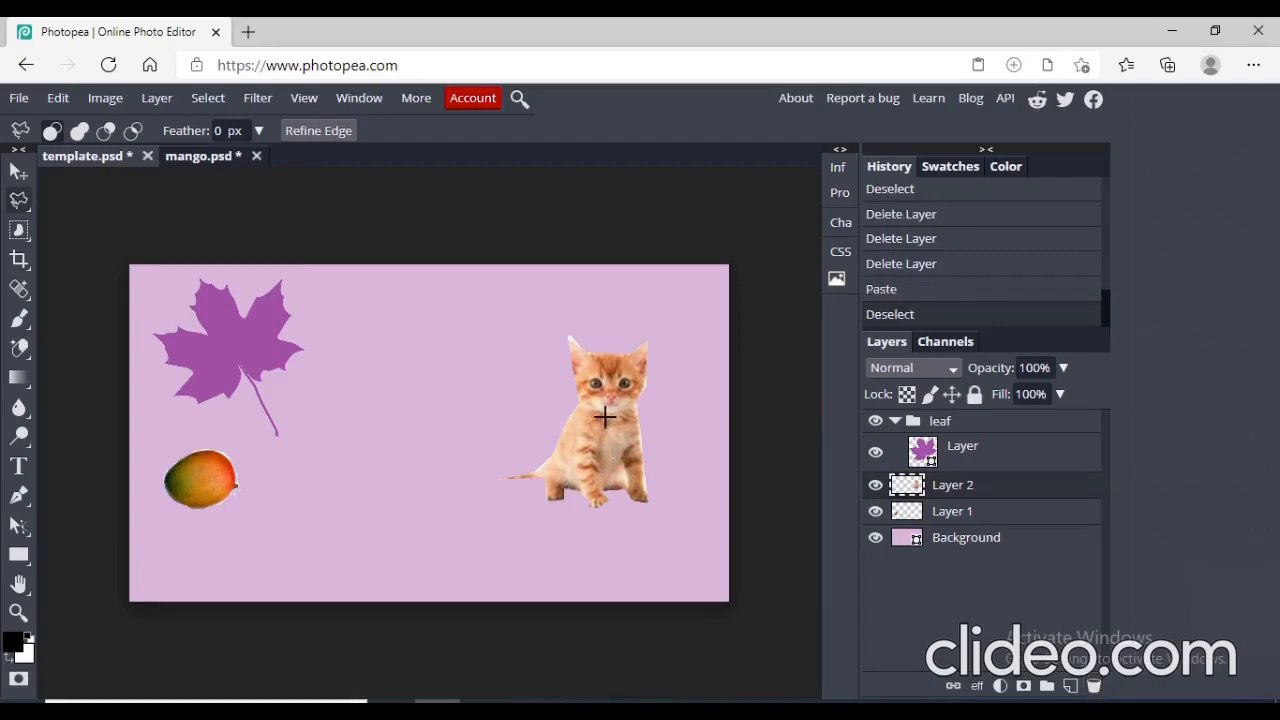
click(611, 411)
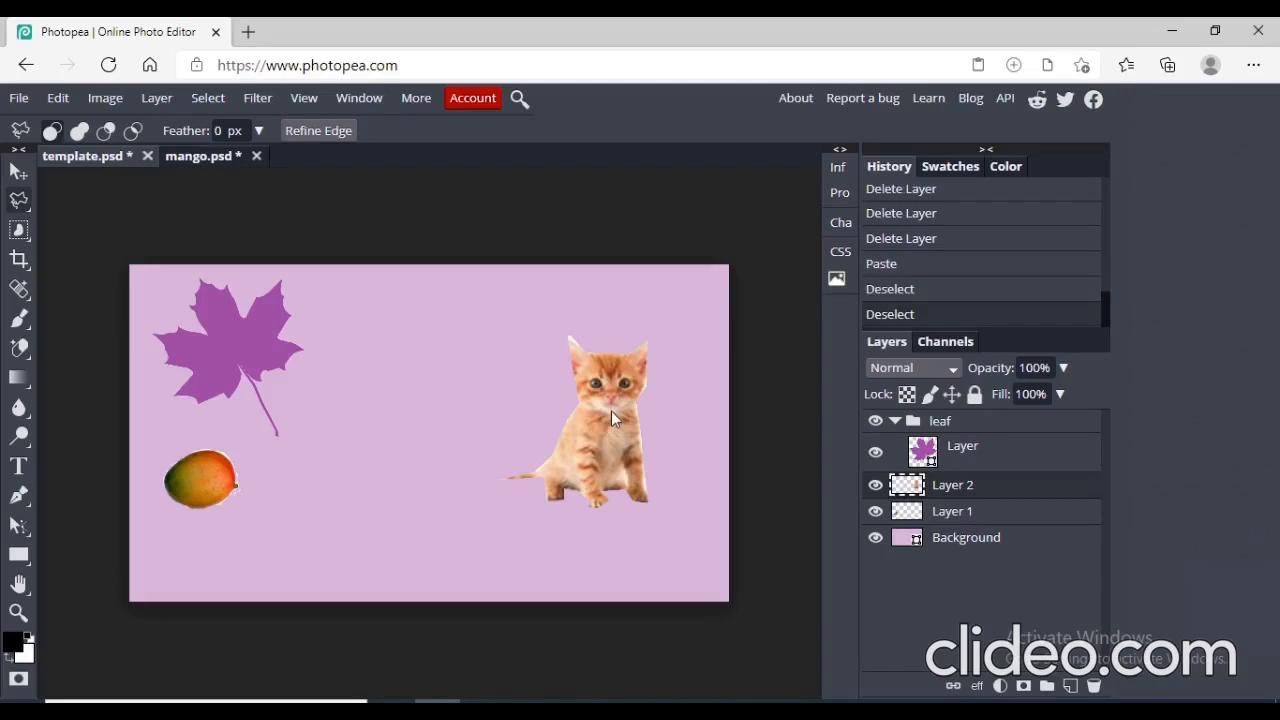
Free-transform the cat cutout, scaling it to about 49% and moving it beside the maple leaf at about X 813, Y 212 px.
click(58, 98)
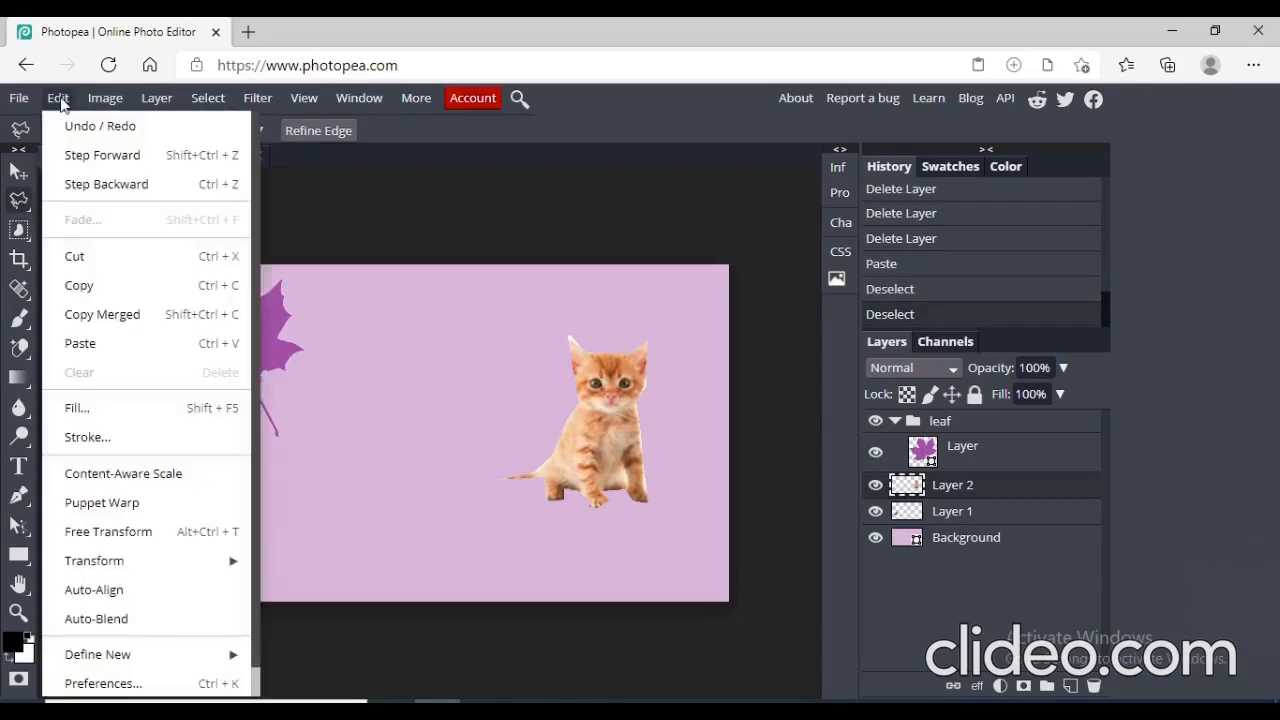
click(170, 538)
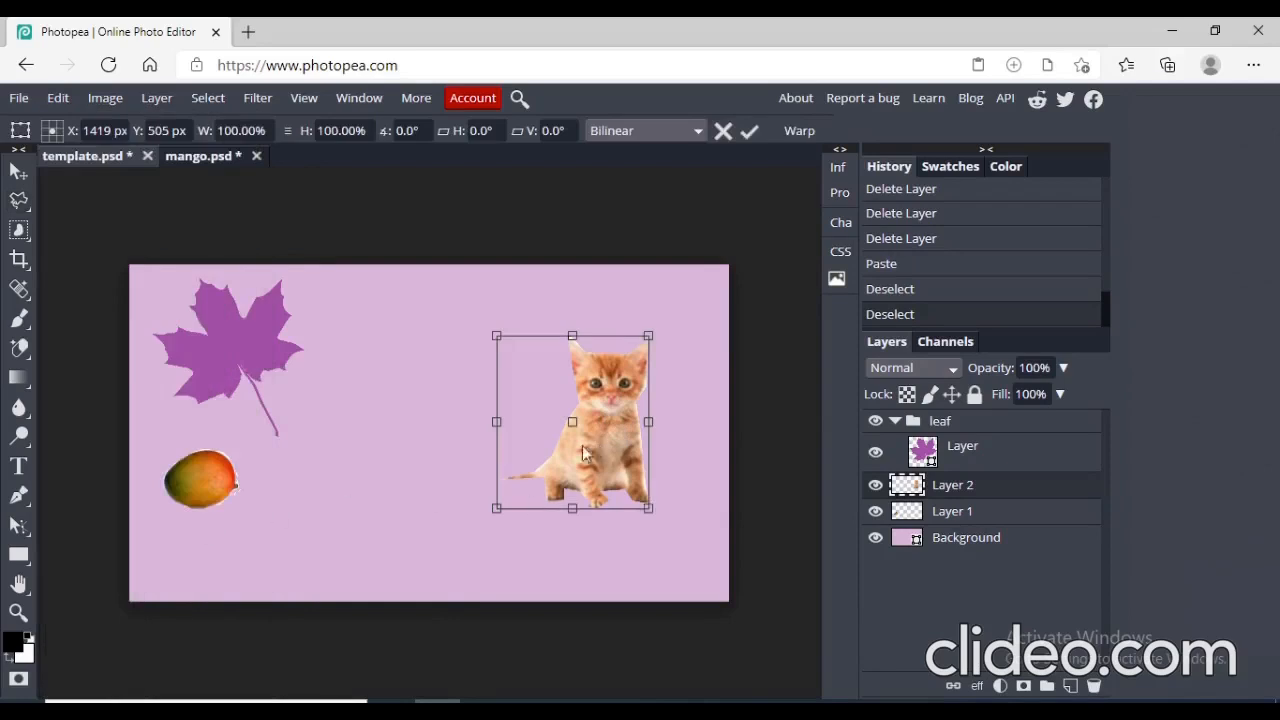
drag(584, 453, 443, 391)
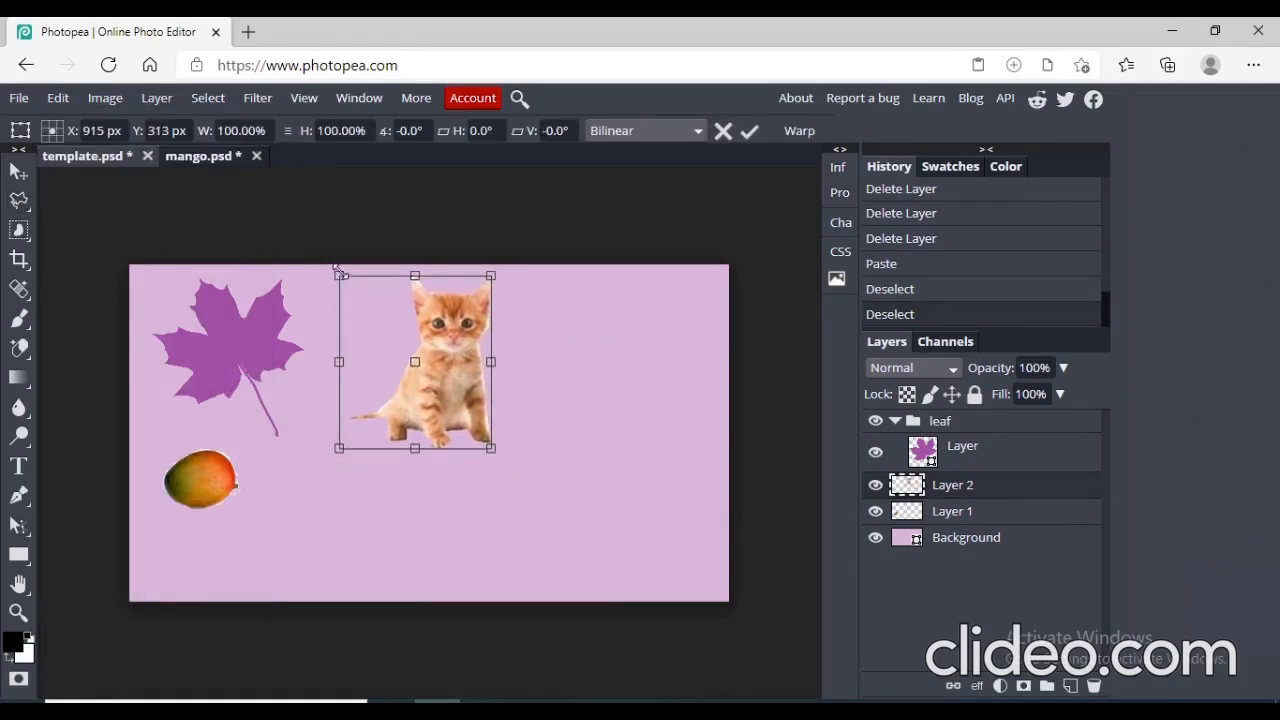
drag(339, 275, 417, 362)
drag(480, 425, 406, 349)
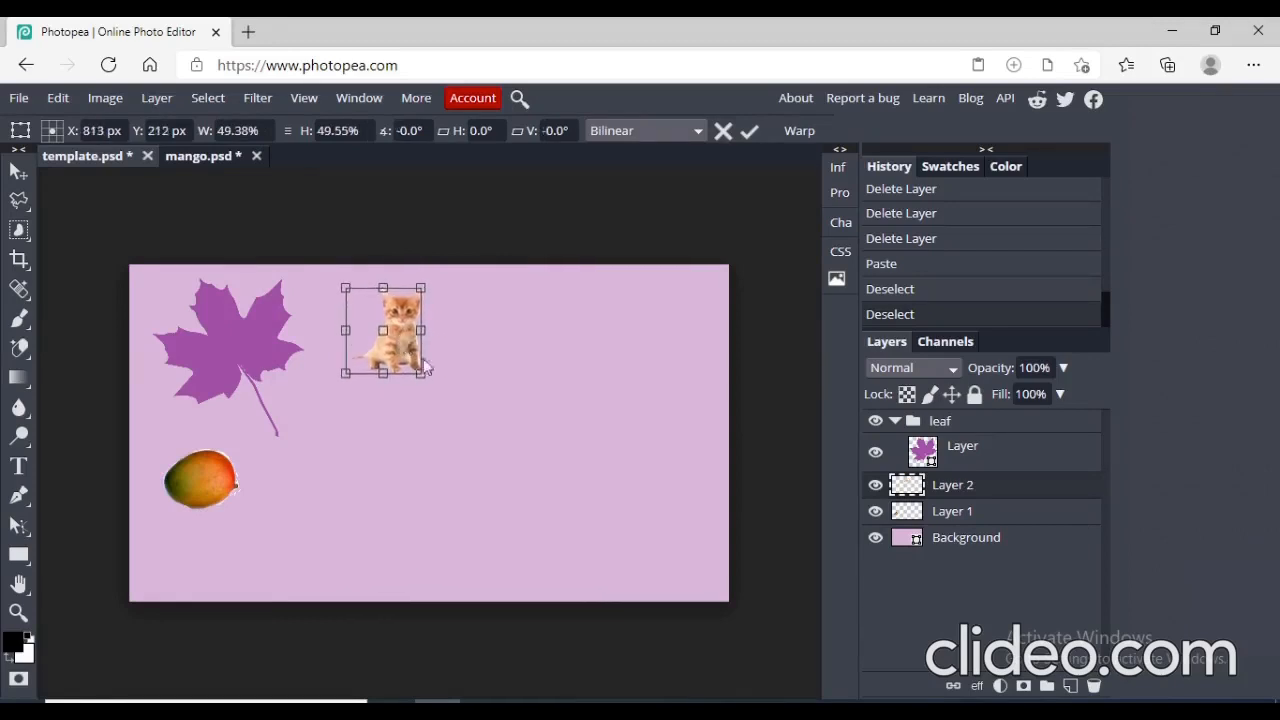
Switch to mango.psd, choose Magnetic Lasso Select and clear the old selection around the mango.
click(29, 205)
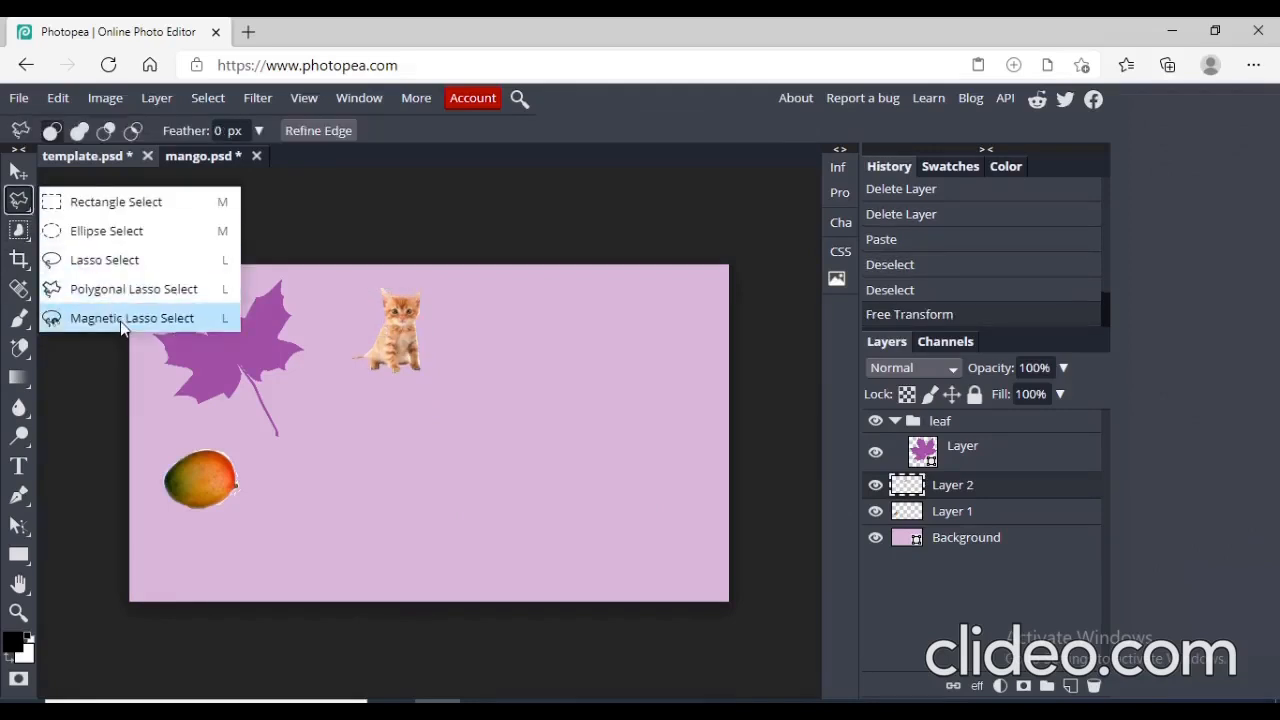
click(215, 158)
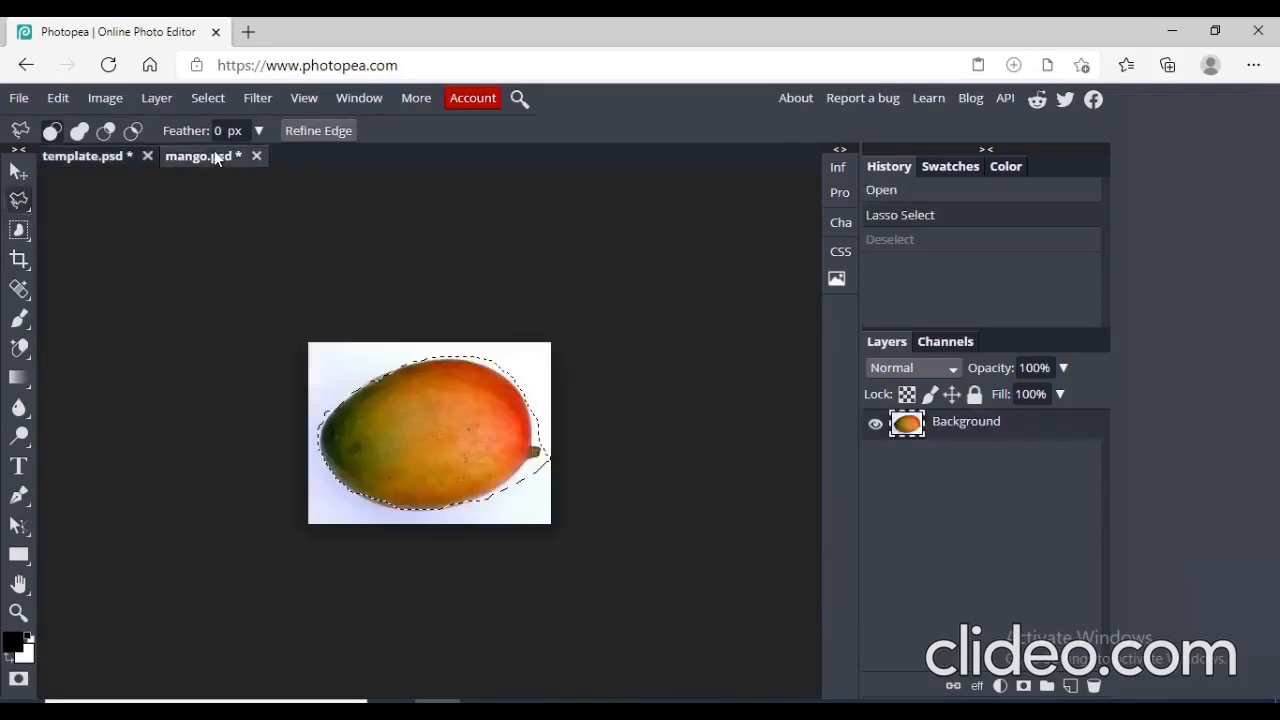
click(25, 207)
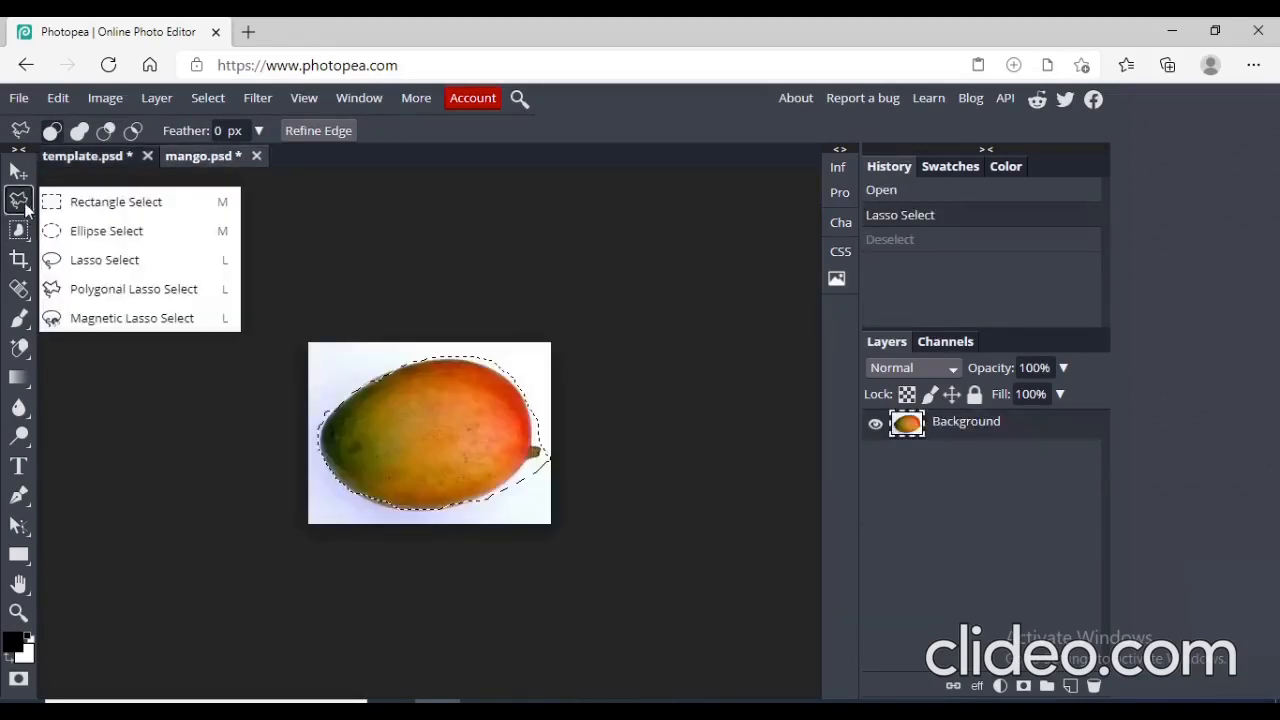
click(146, 320)
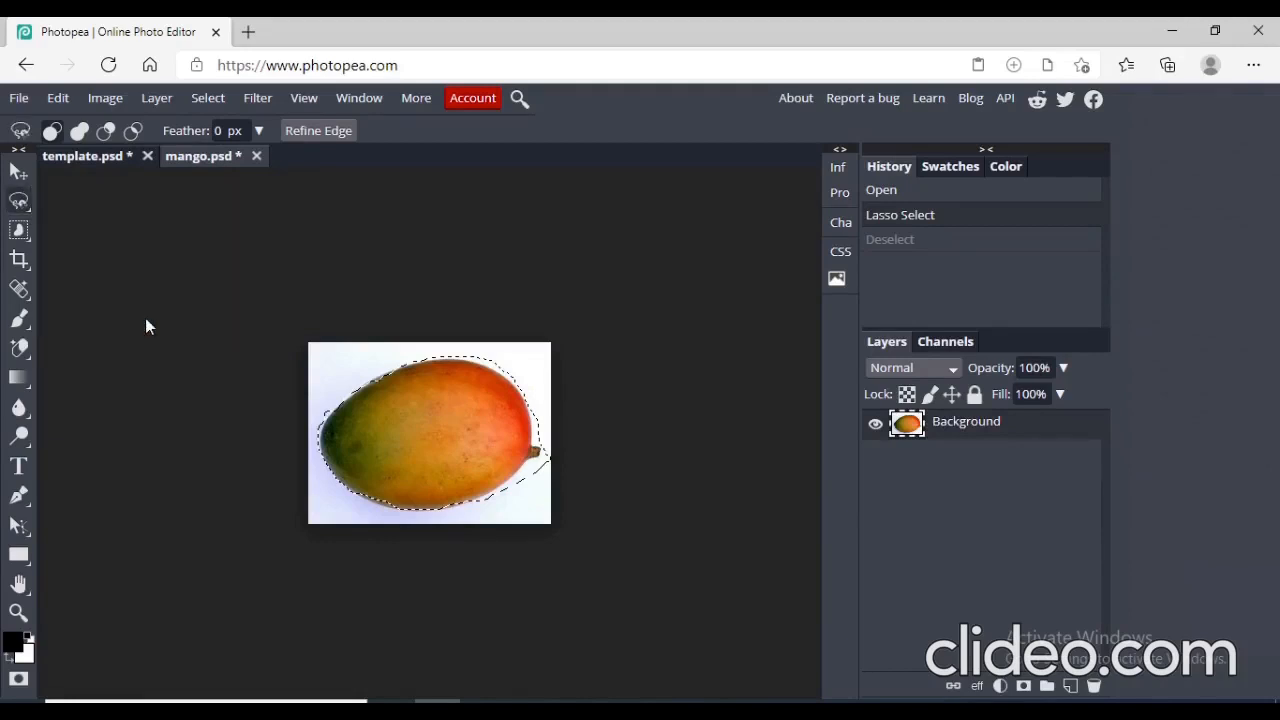
key(ctrl+d)
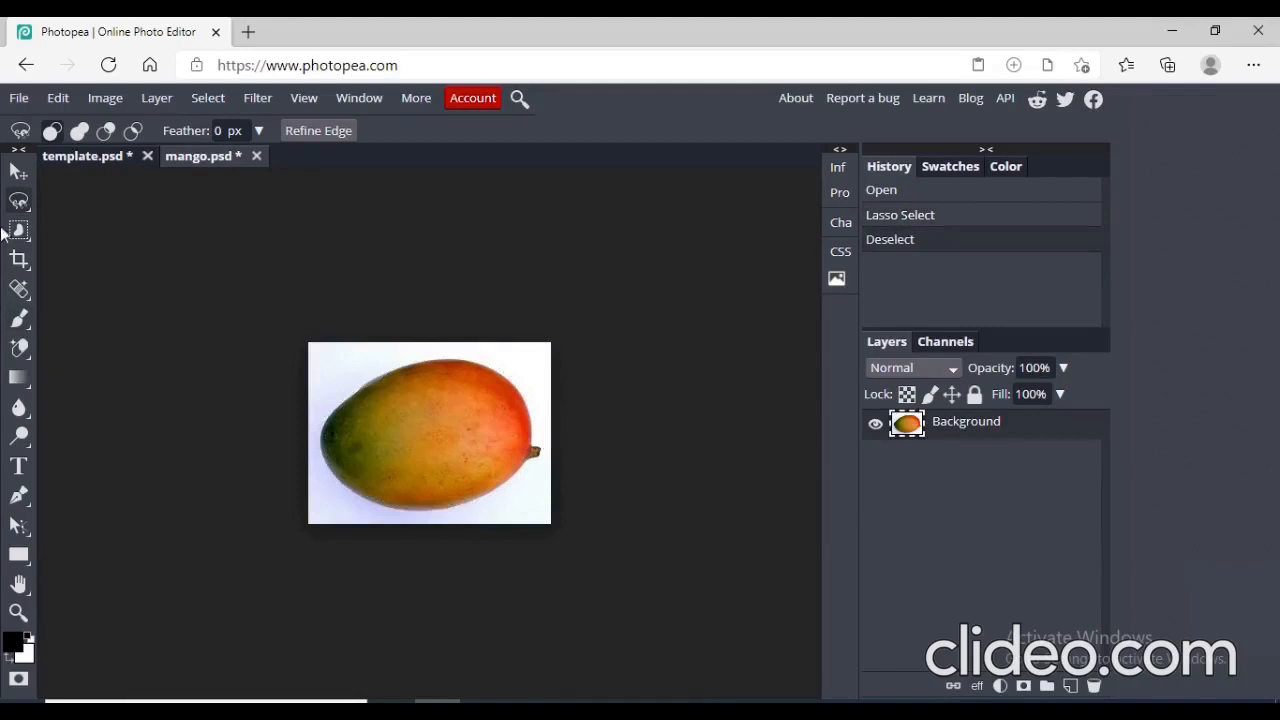
Outline the mango with Magnetic Lasso Select, following its edge around the stem and back, and close the selection.
click(24, 199)
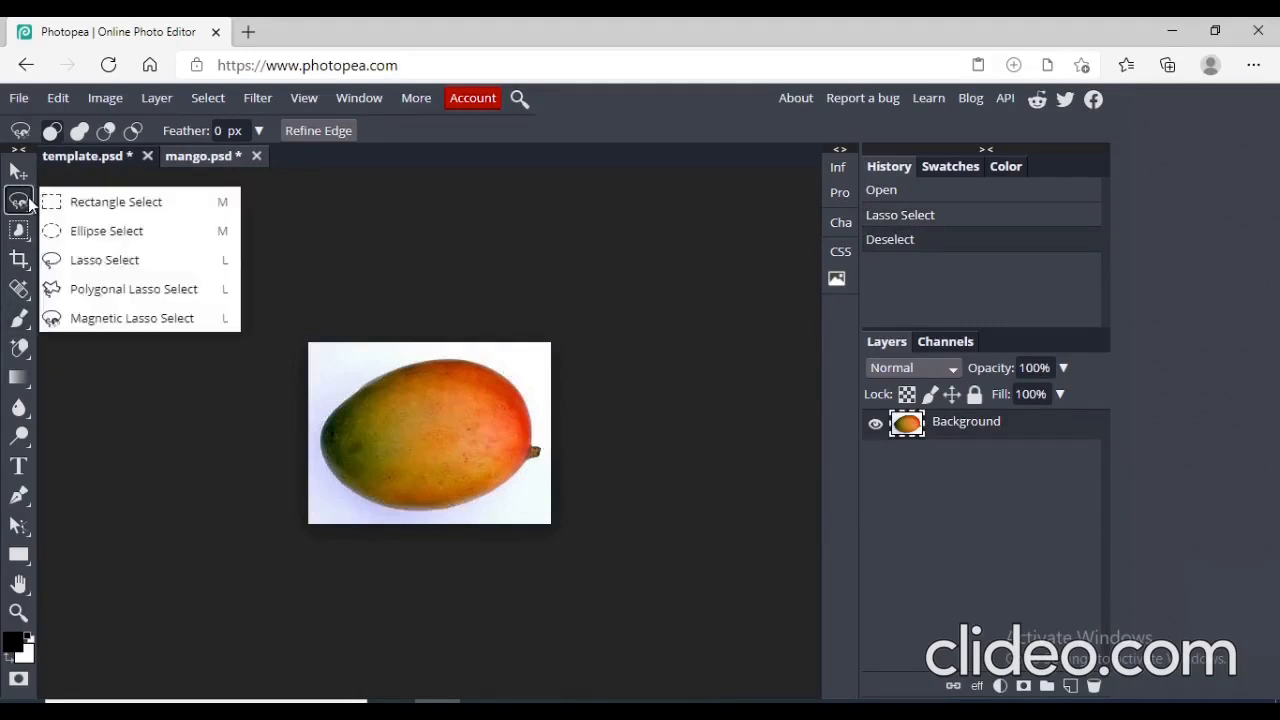
click(125, 322)
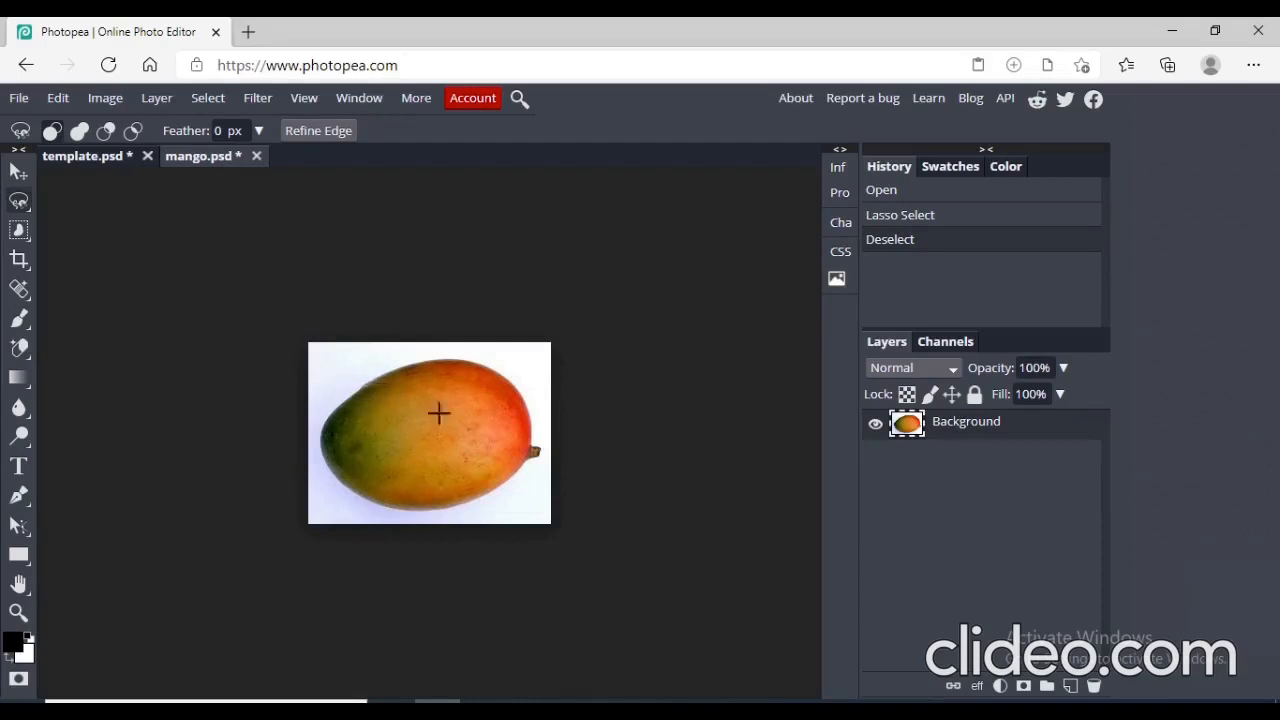
click(446, 357)
click(492, 372)
click(520, 393)
click(536, 444)
click(467, 504)
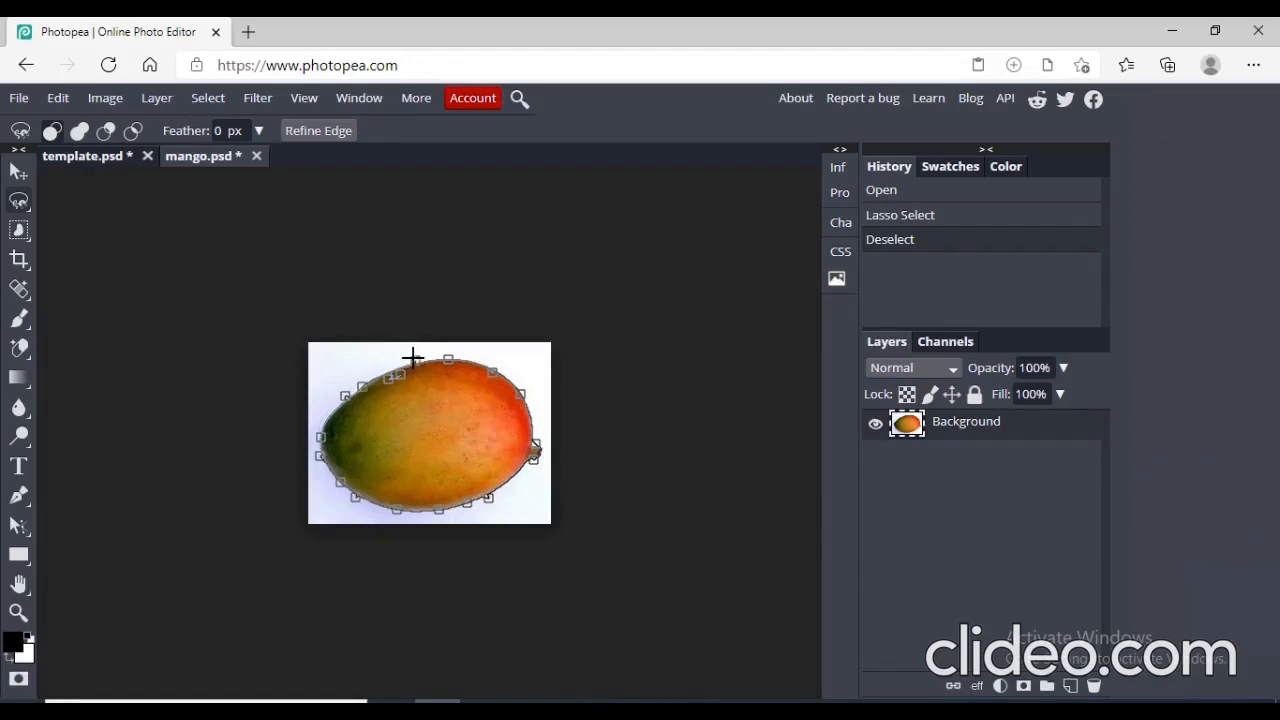
click(413, 357)
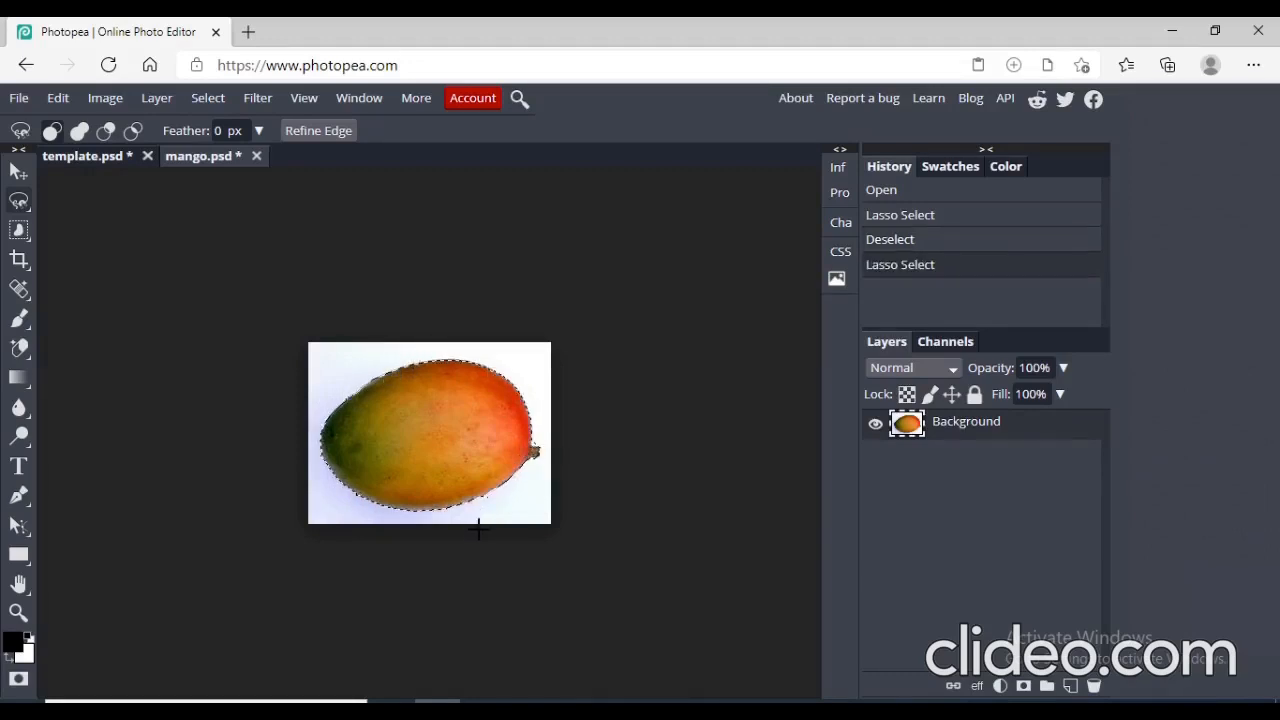
Copy the selected mango and paste it into template.psd as a new layer above Layer 2.
click(461, 470)
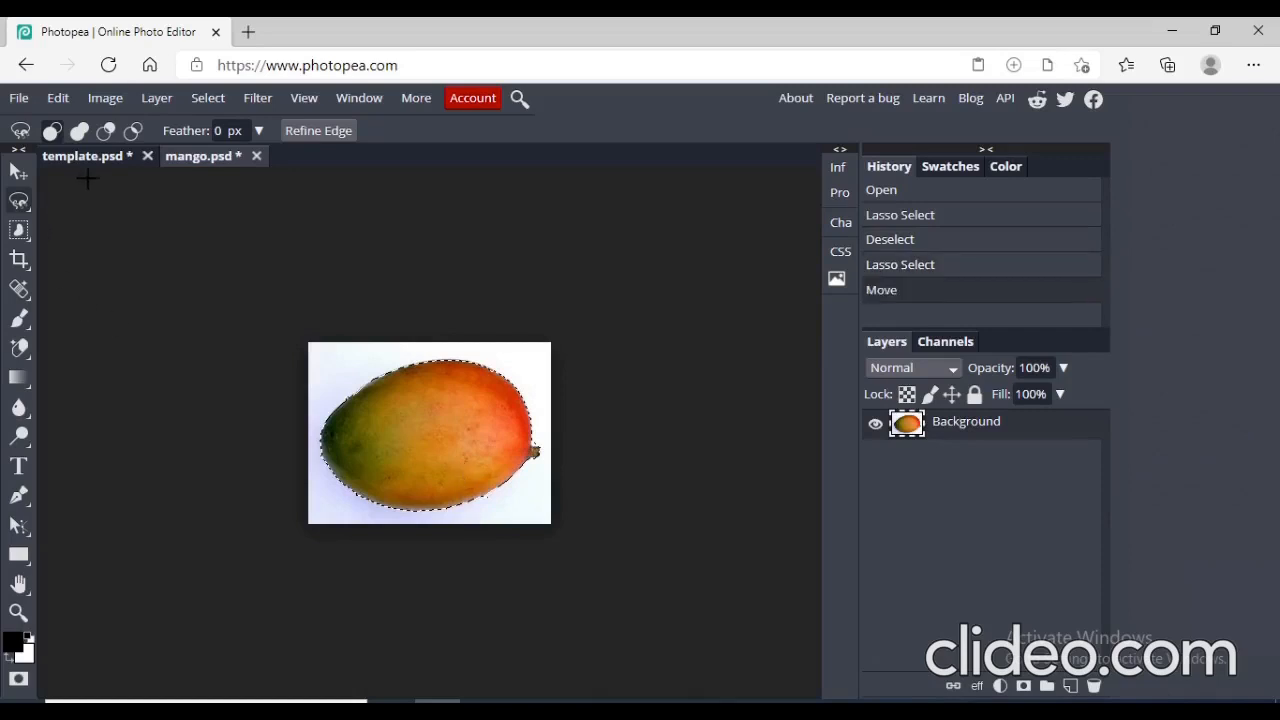
click(110, 158)
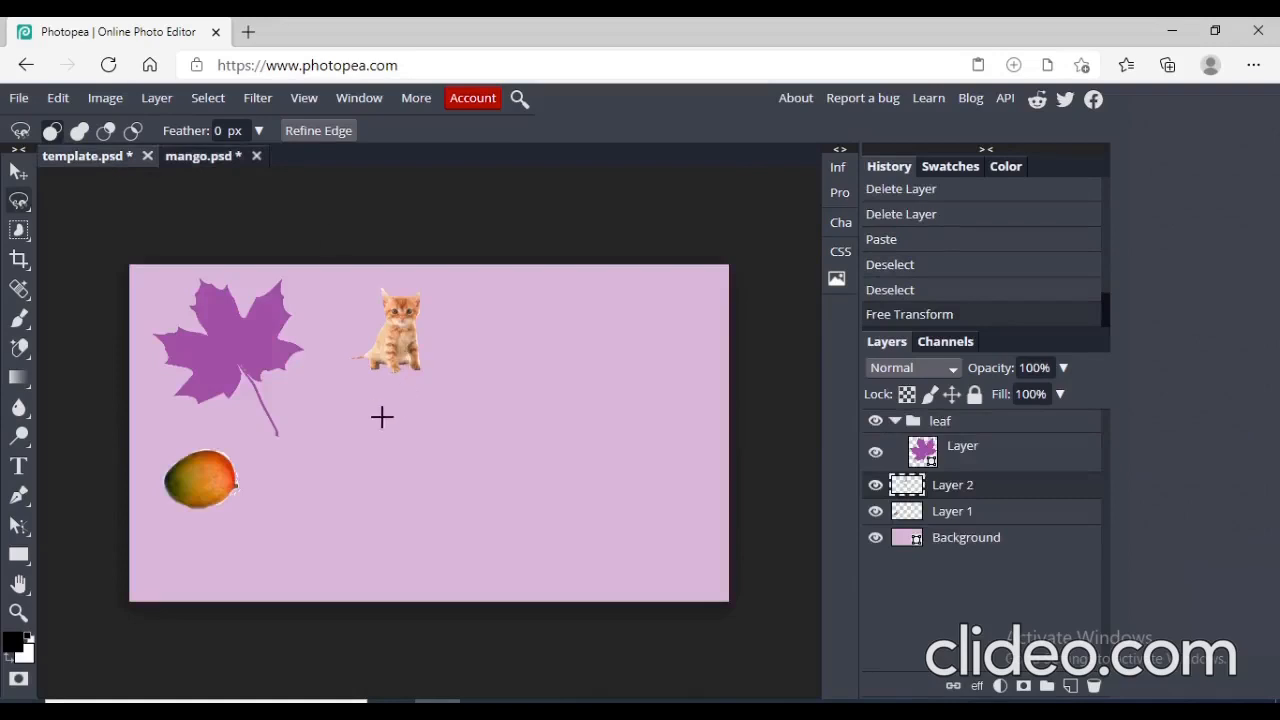
key(ctrl+v)
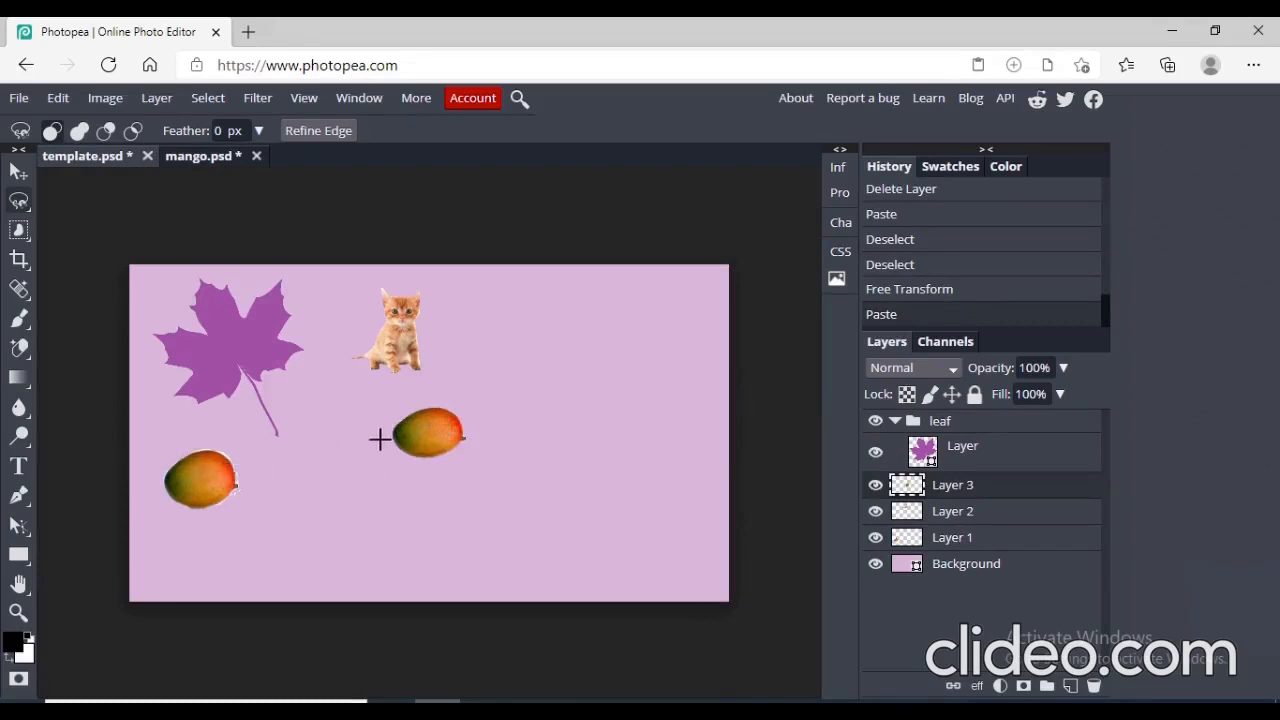
Free-transform the new mango to about 147% width and 103% height, placing it below the leaf stem at about X 660, Y 723 px.
click(435, 422)
click(58, 98)
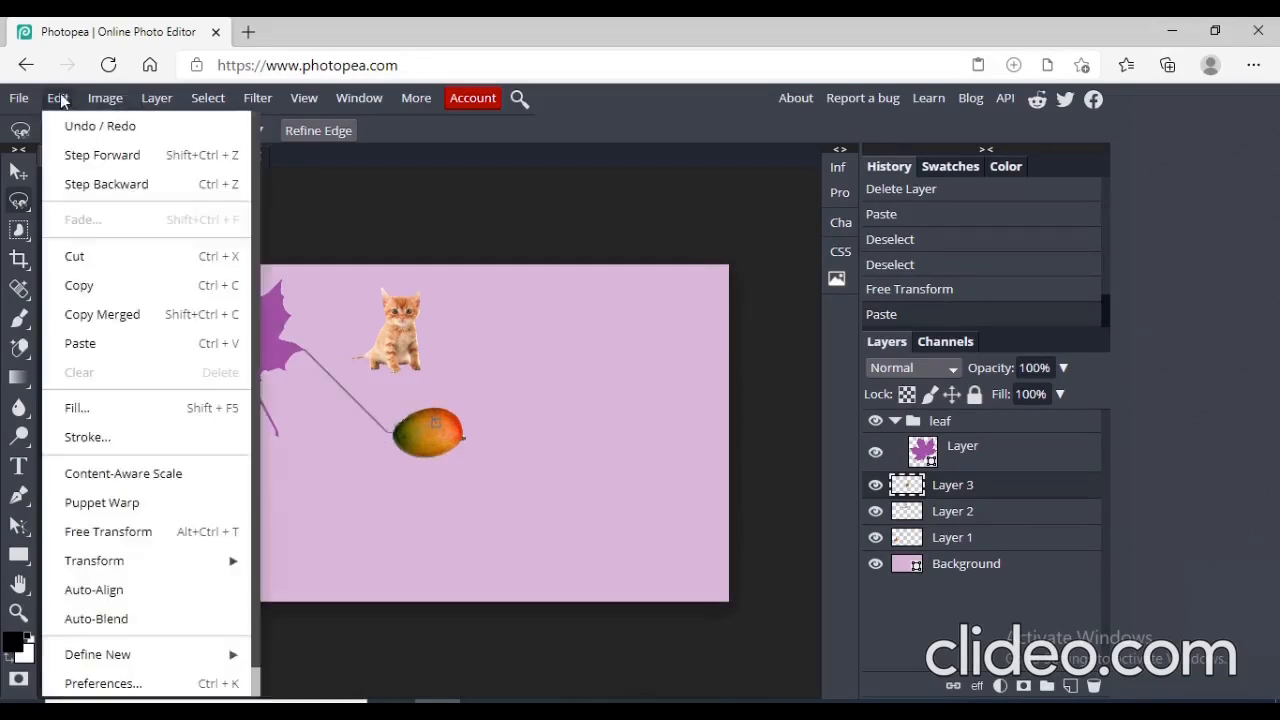
click(181, 530)
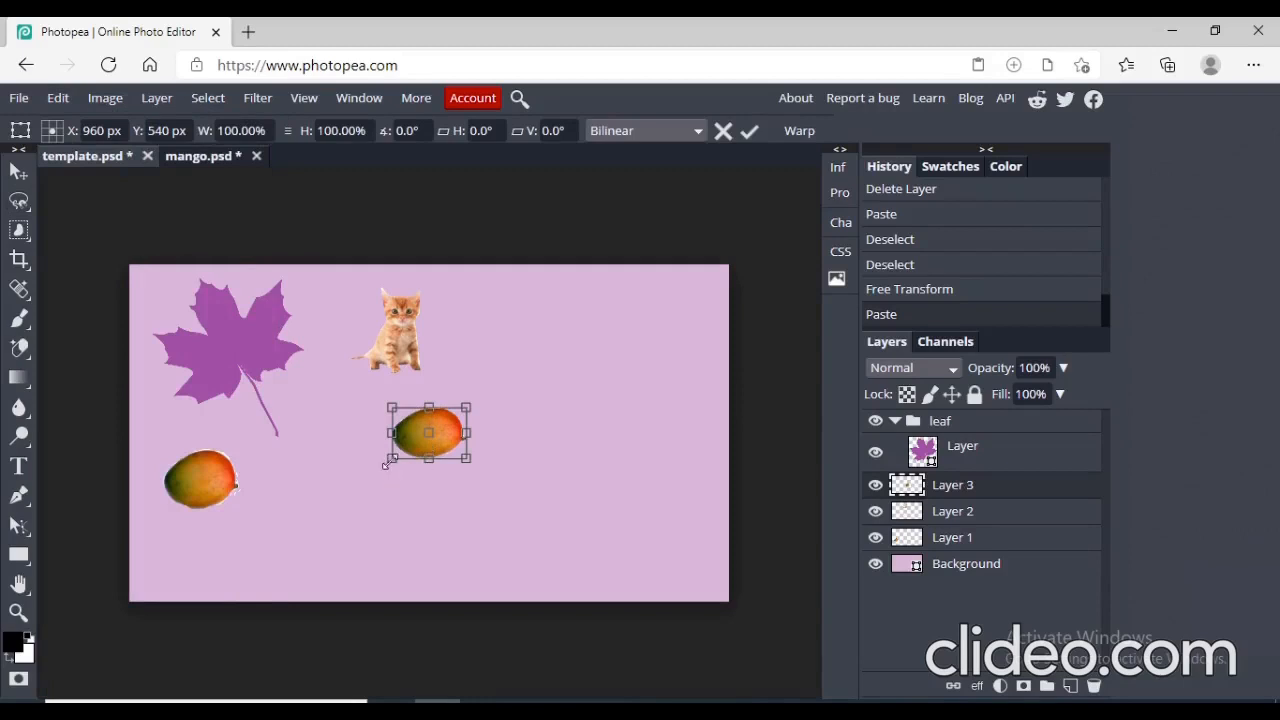
drag(390, 460, 329, 533)
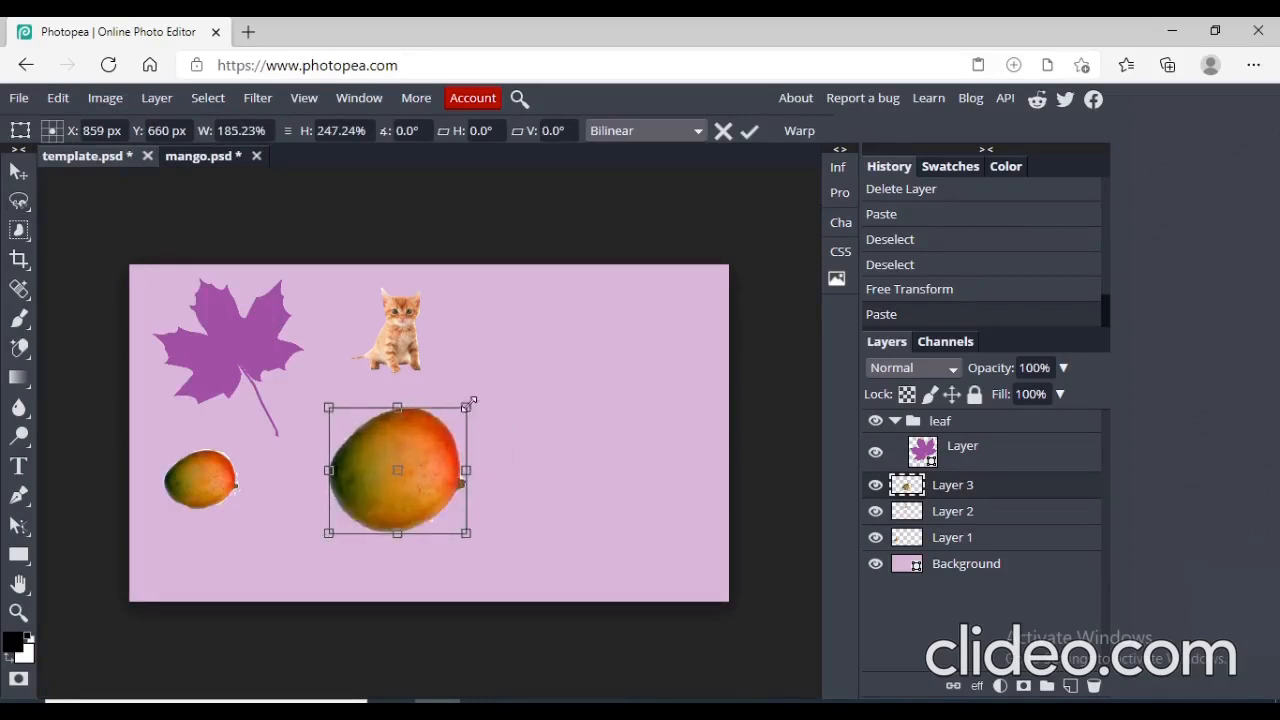
drag(466, 408, 455, 458)
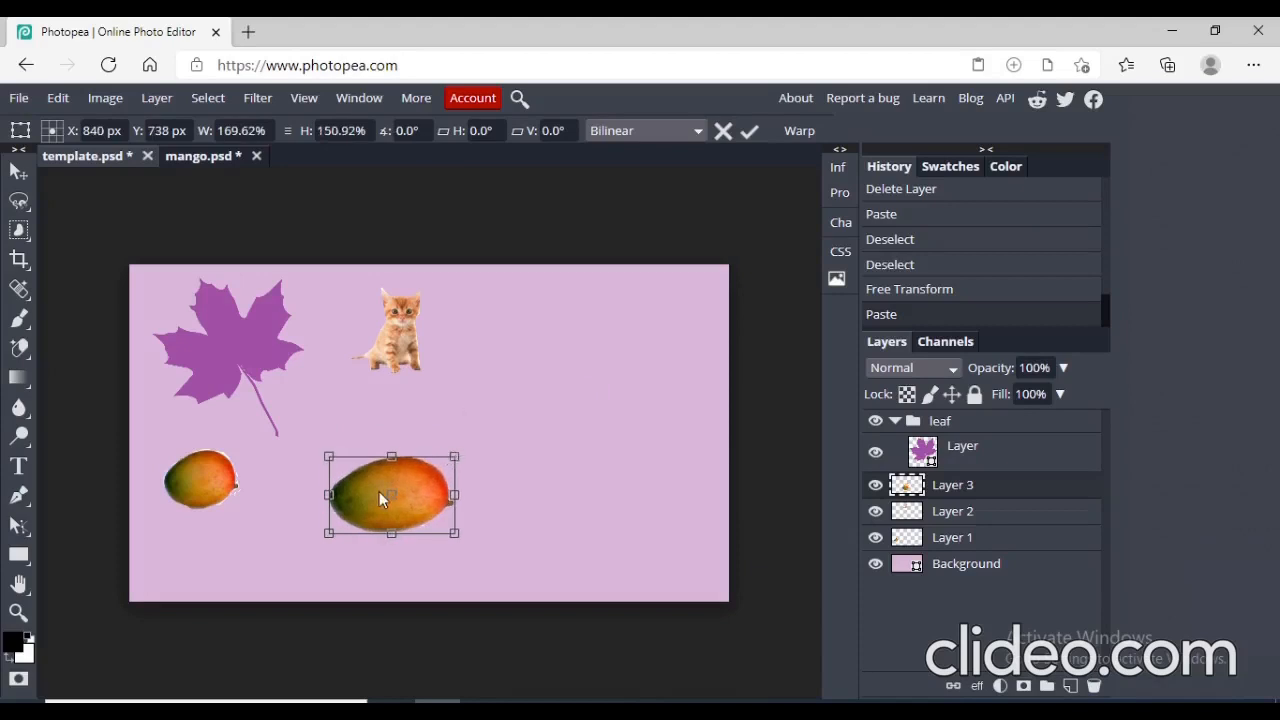
drag(379, 491, 331, 474)
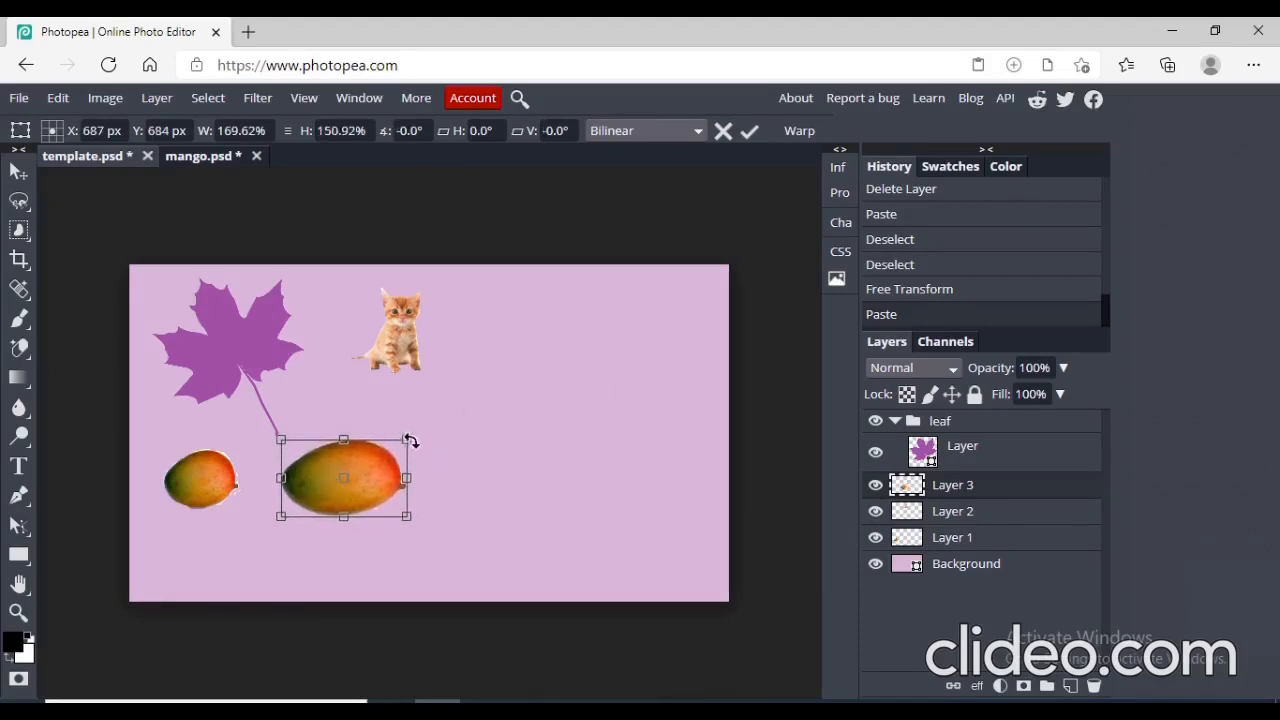
drag(404, 438, 390, 464)
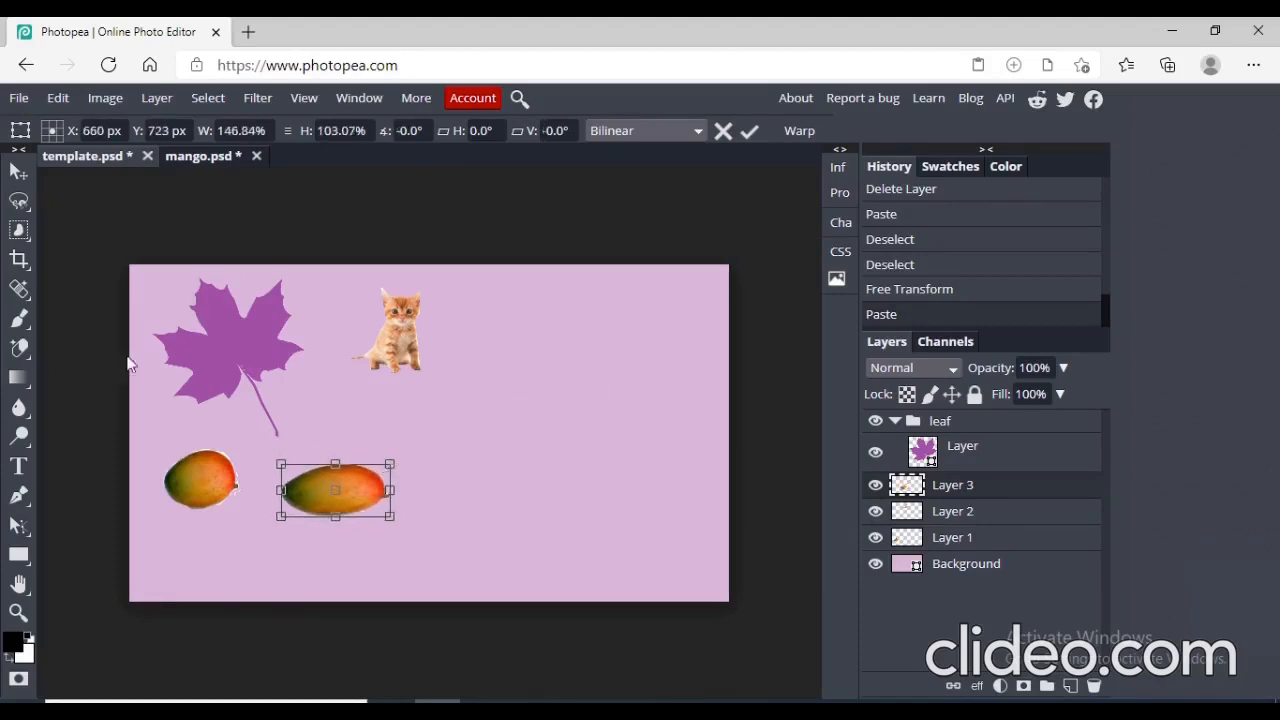
right_click(18, 200)
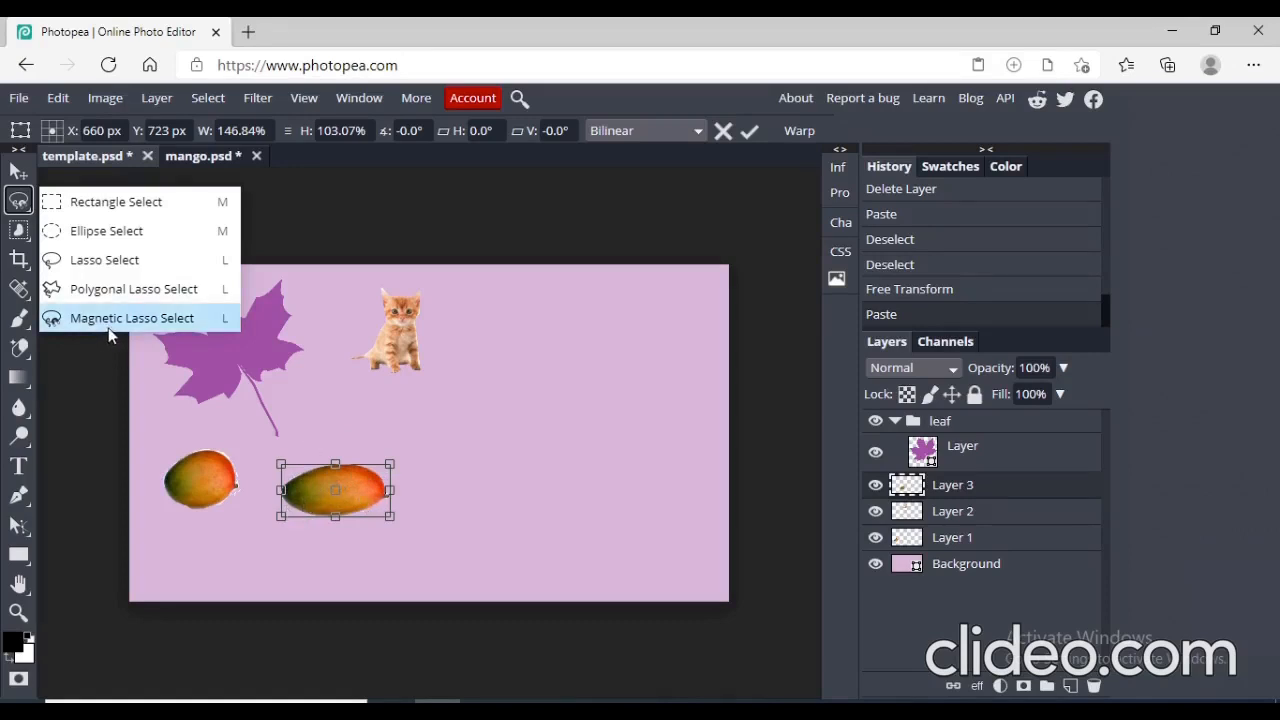
Apply the pasted mango's transform, choose Object Selection, switch to mango.psd and clear the old selection around the mango.
click(417, 418)
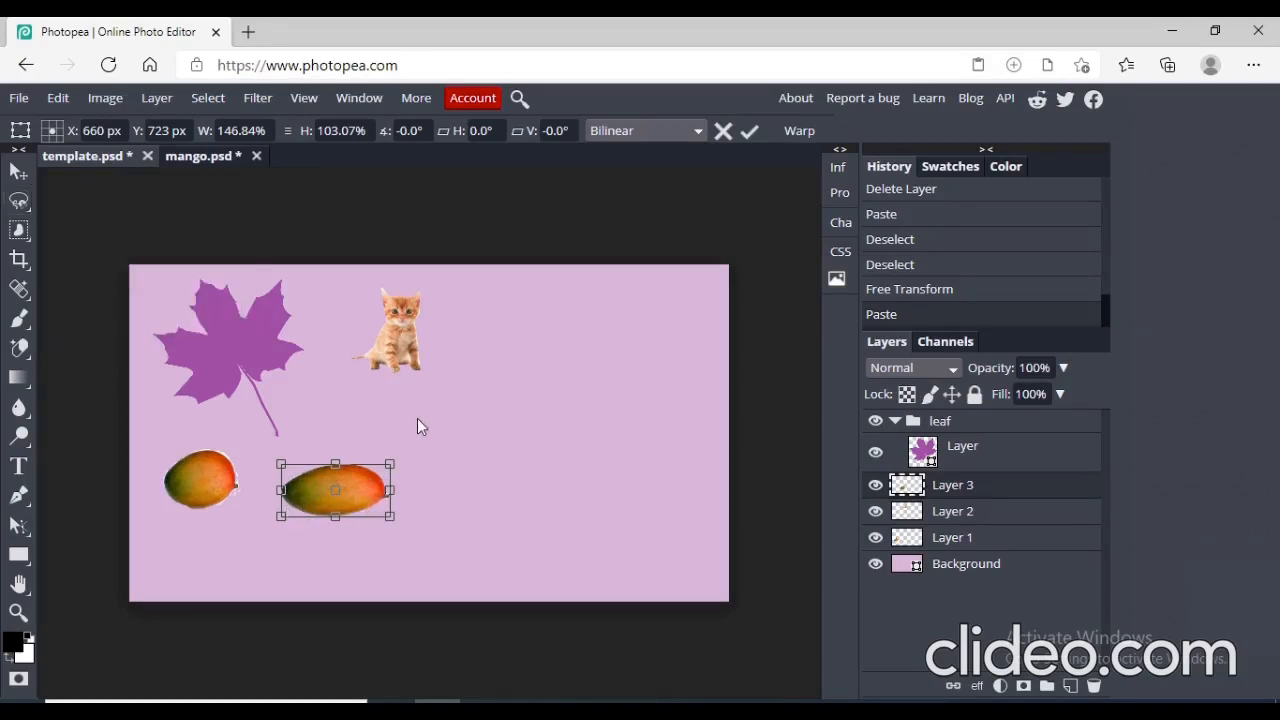
click(19, 230)
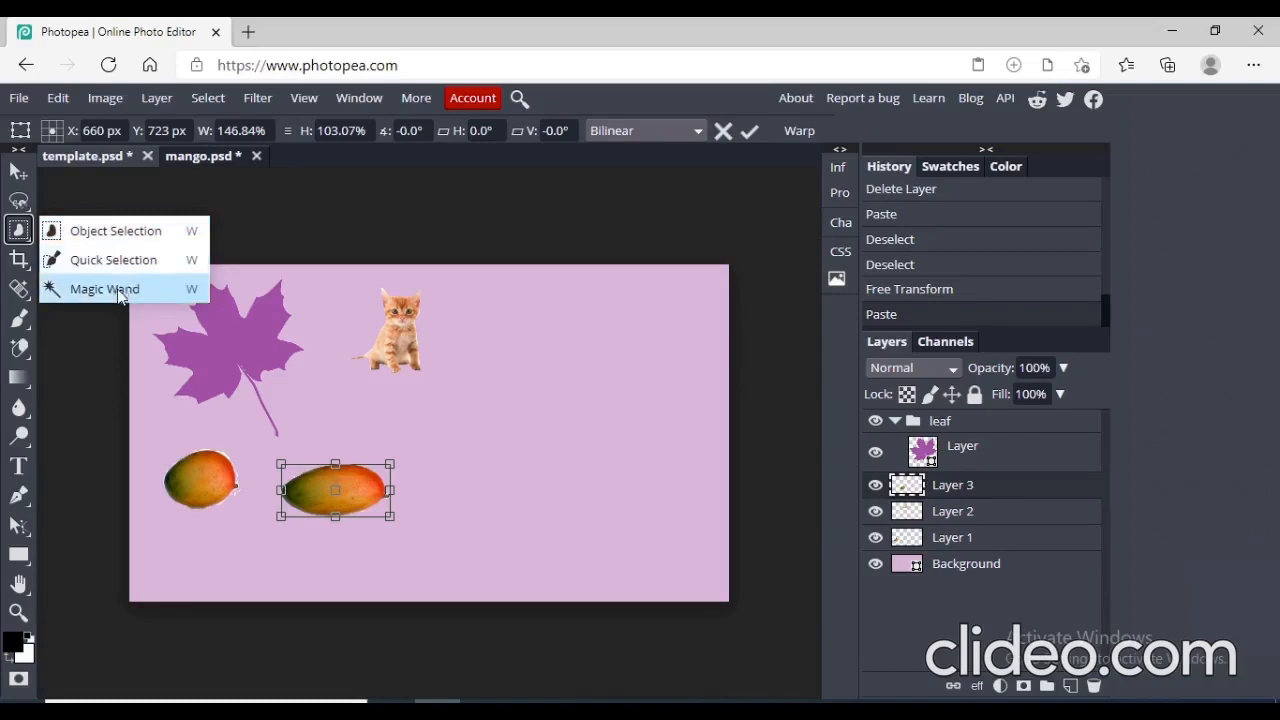
click(155, 232)
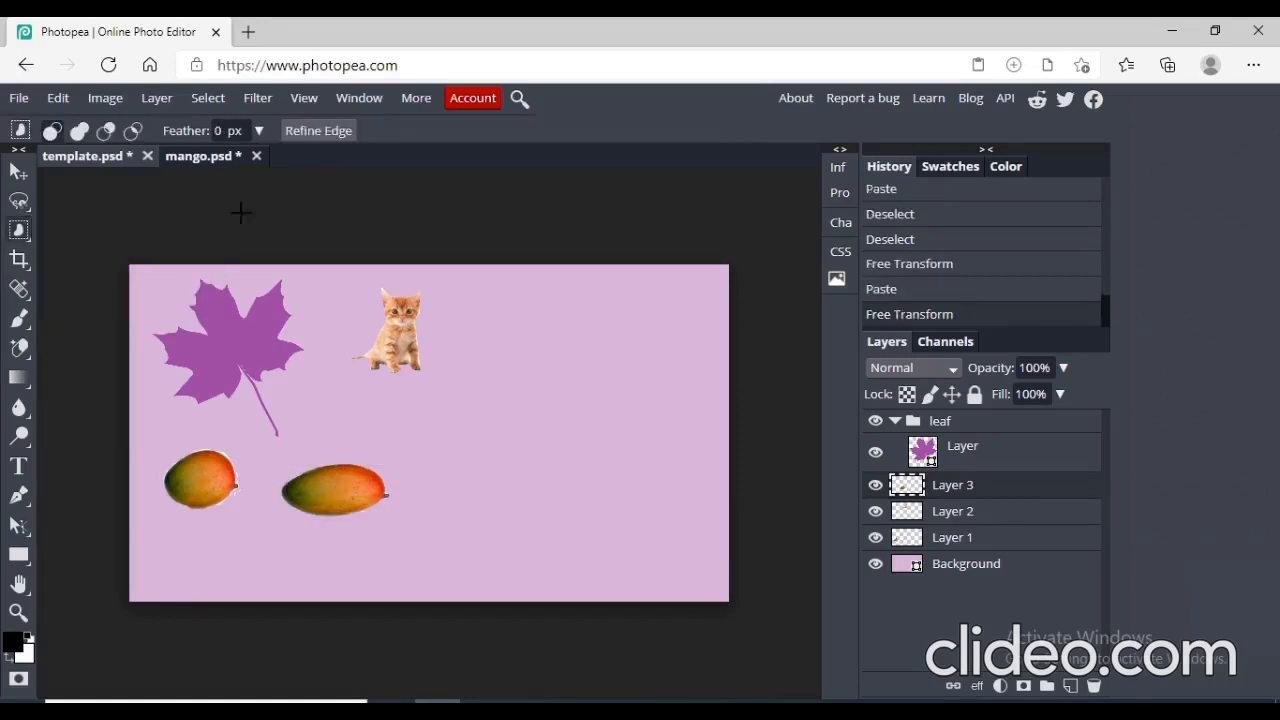
click(221, 155)
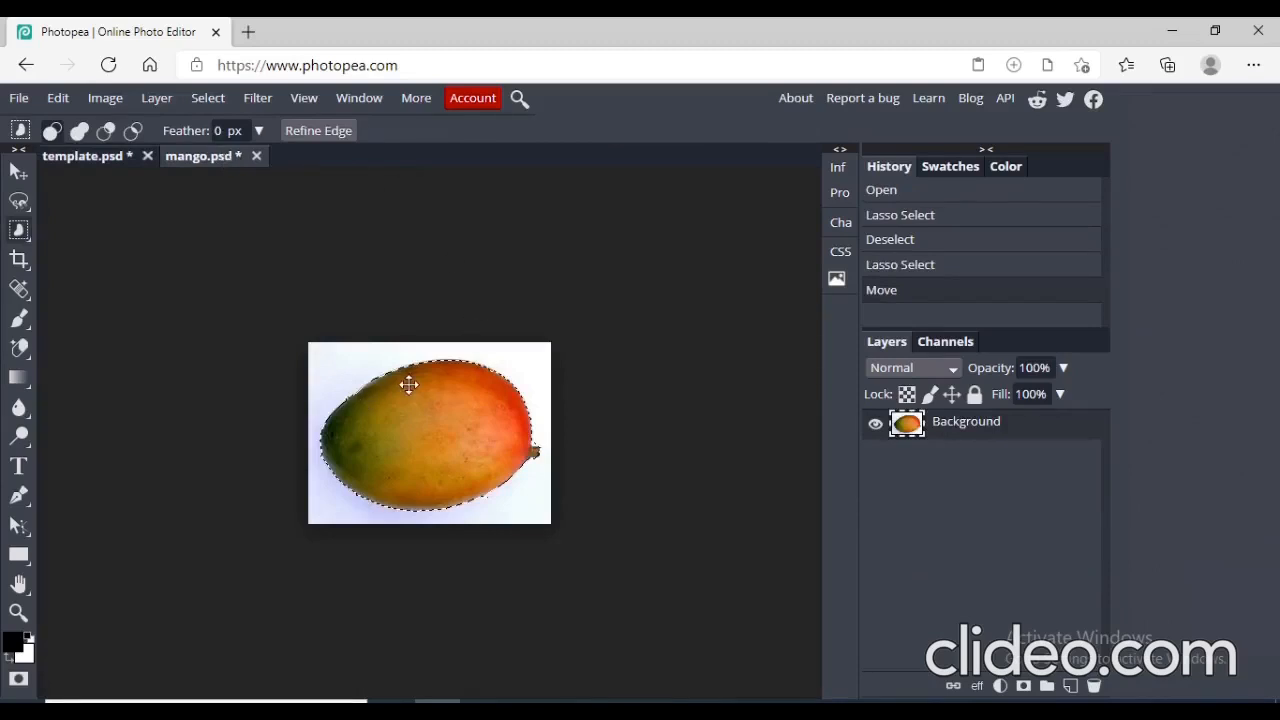
key(ctrl+d)
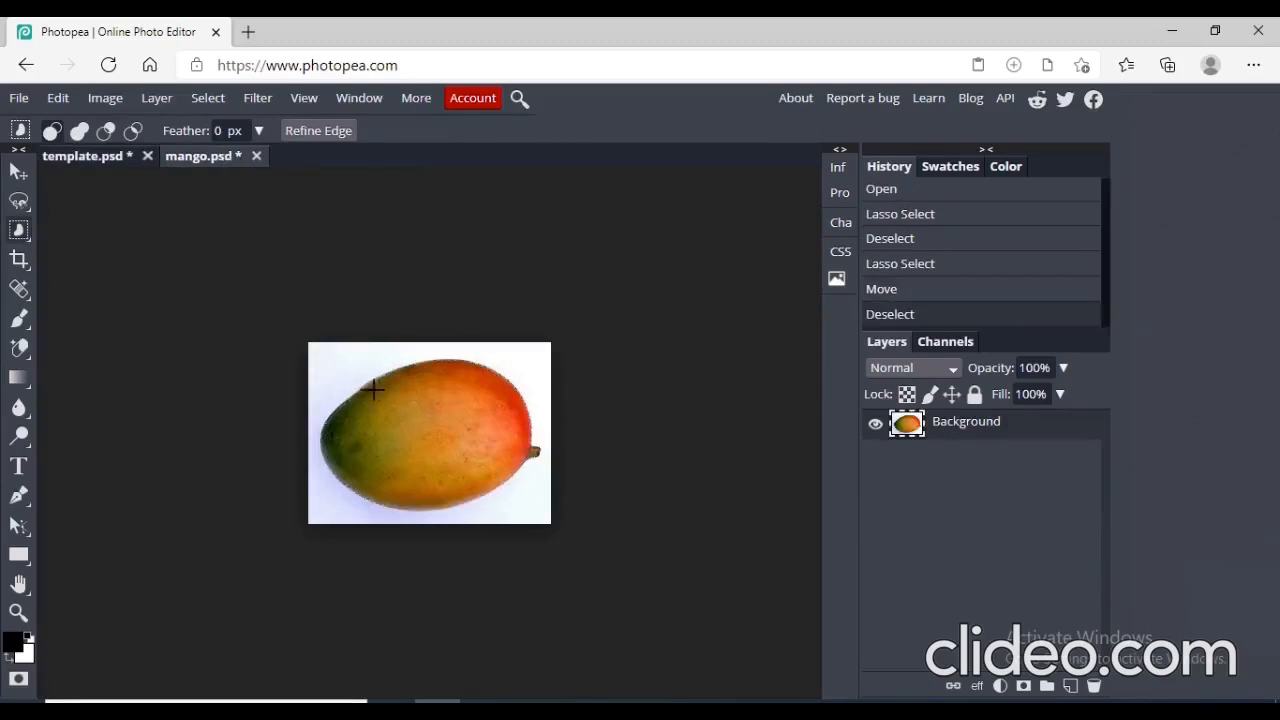
right_click(28, 233)
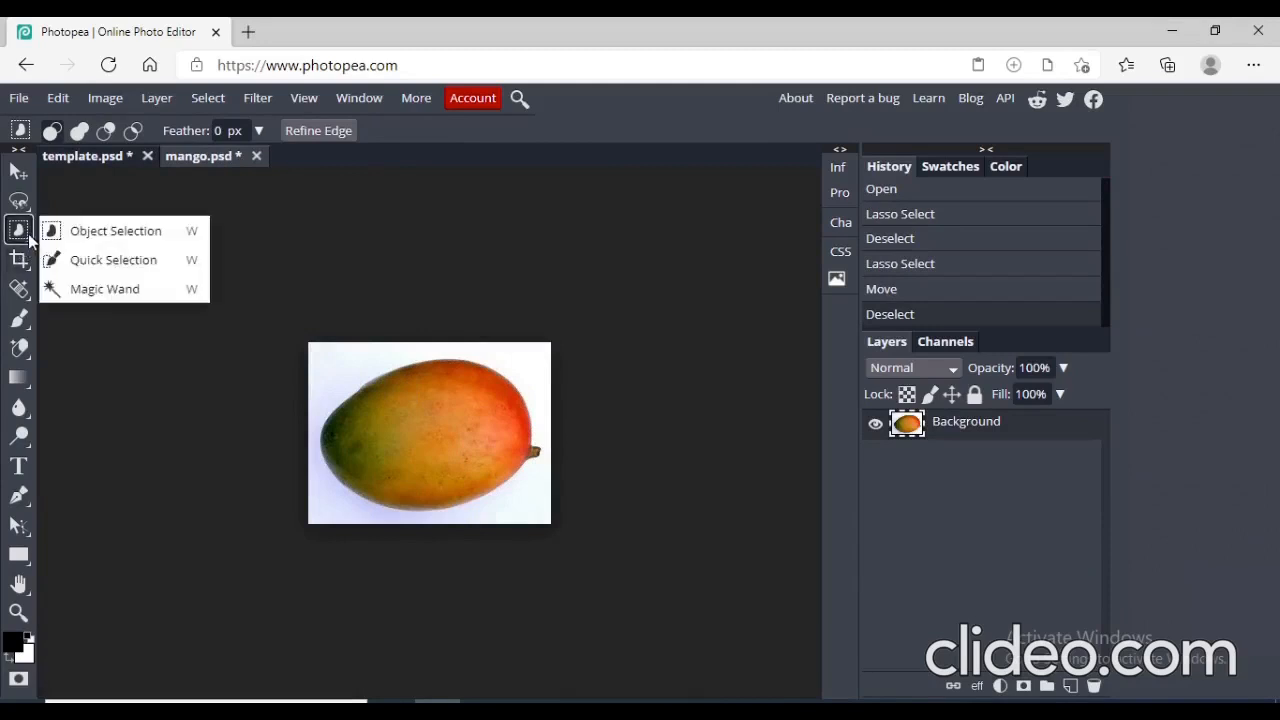
Try to select the mango with Object Selection, boxing its lower half and its upper half separately.
click(318, 430)
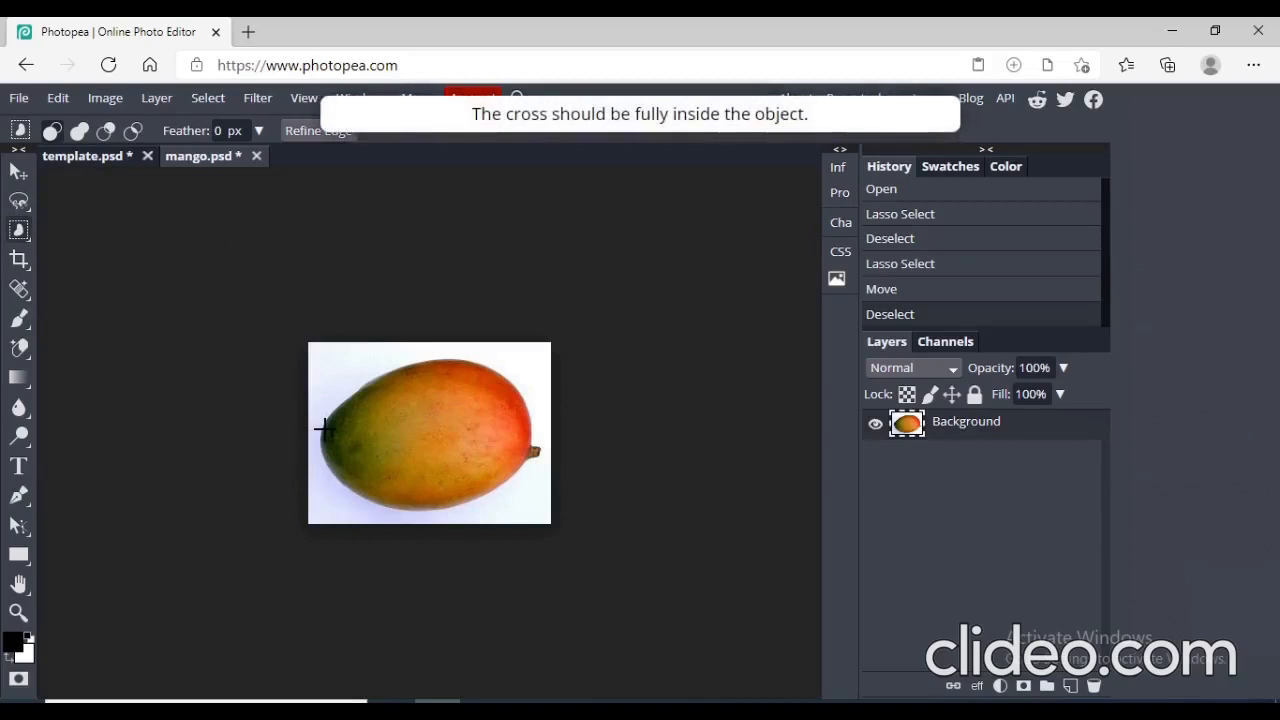
drag(324, 432, 545, 503)
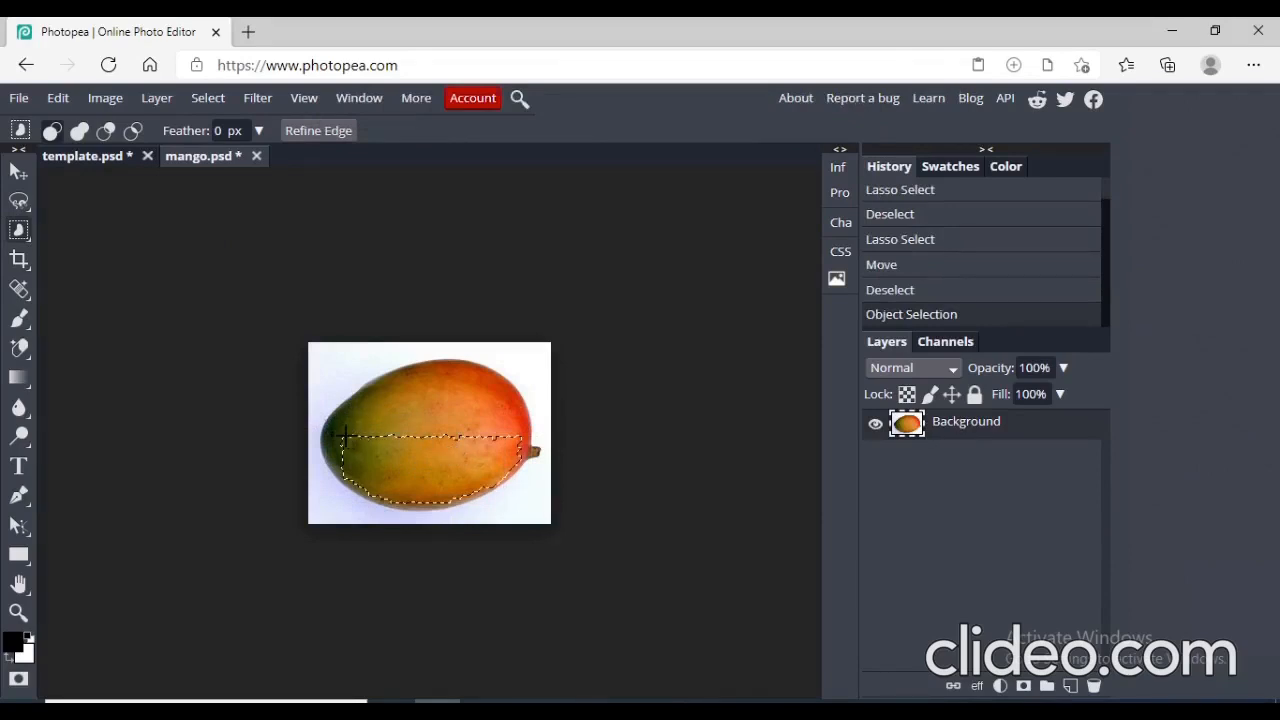
drag(344, 435, 538, 382)
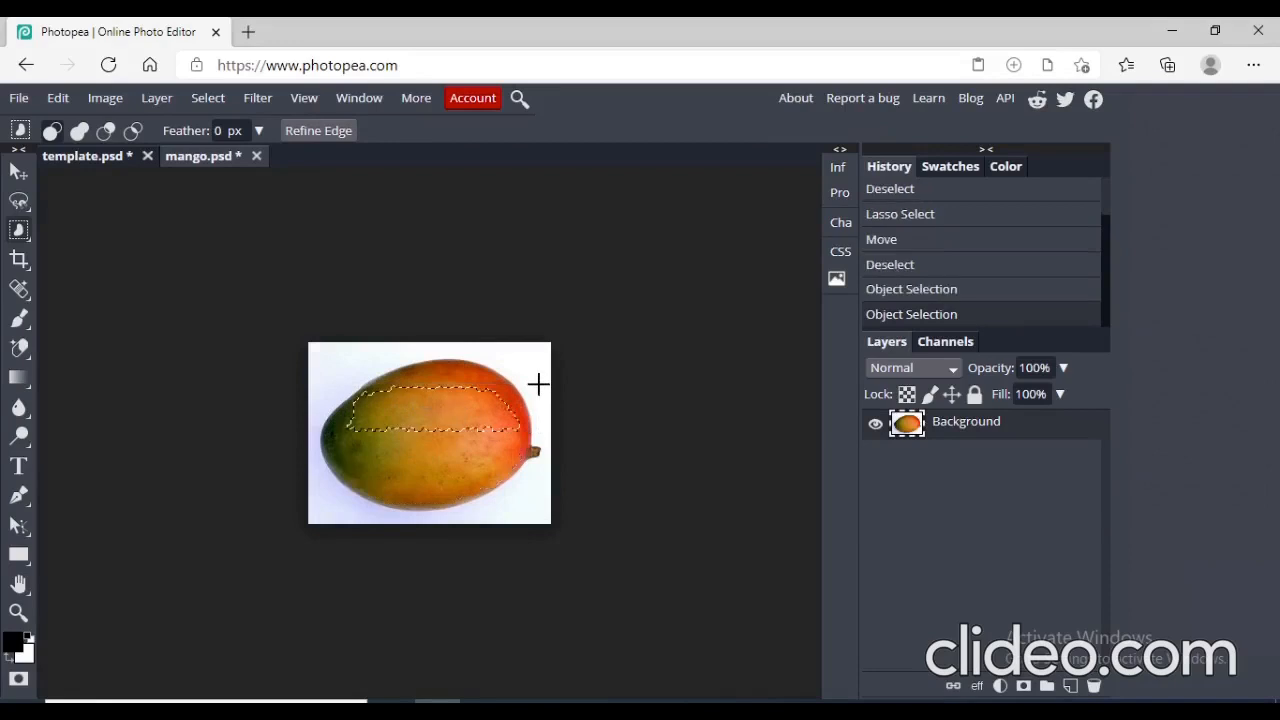
Set Object Selection to add to the existing selection and clear the current partial selection.
click(55, 134)
click(82, 138)
click(338, 282)
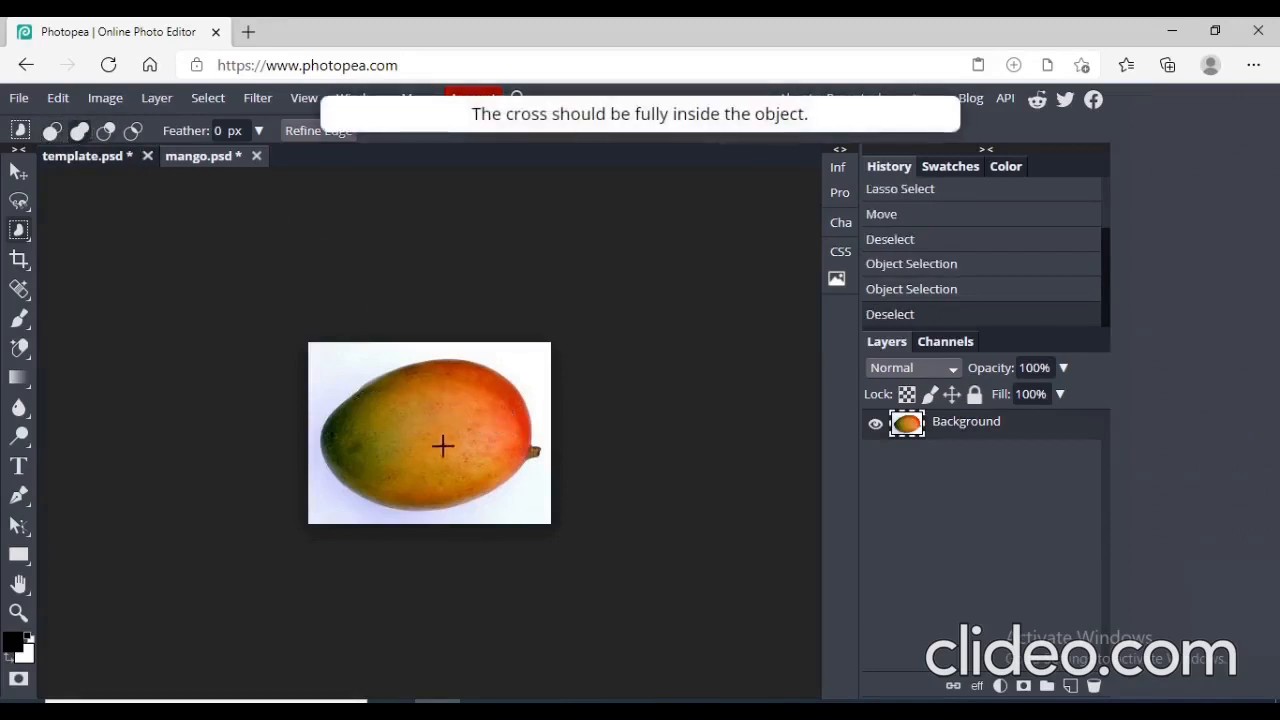
Try to select the mango's middle and upper areas with added Object Selection boxes, clearing each attempt.
drag(333, 389, 536, 463)
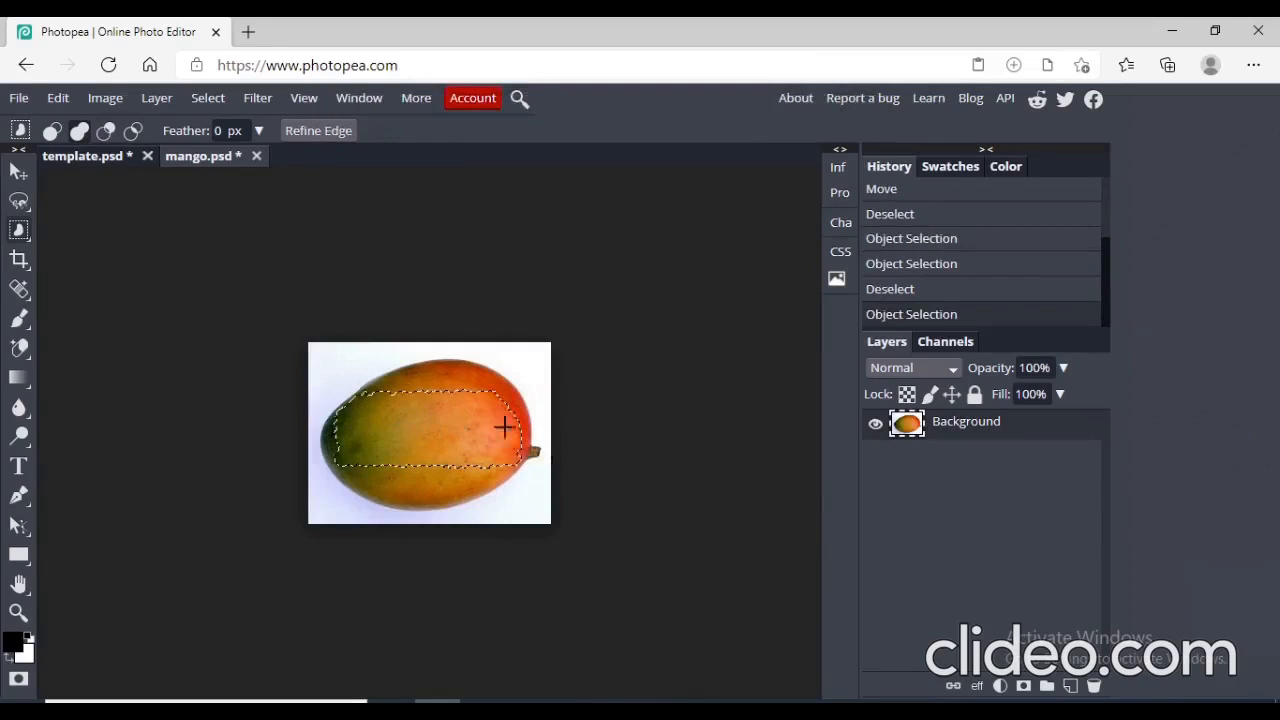
drag(364, 368, 520, 400)
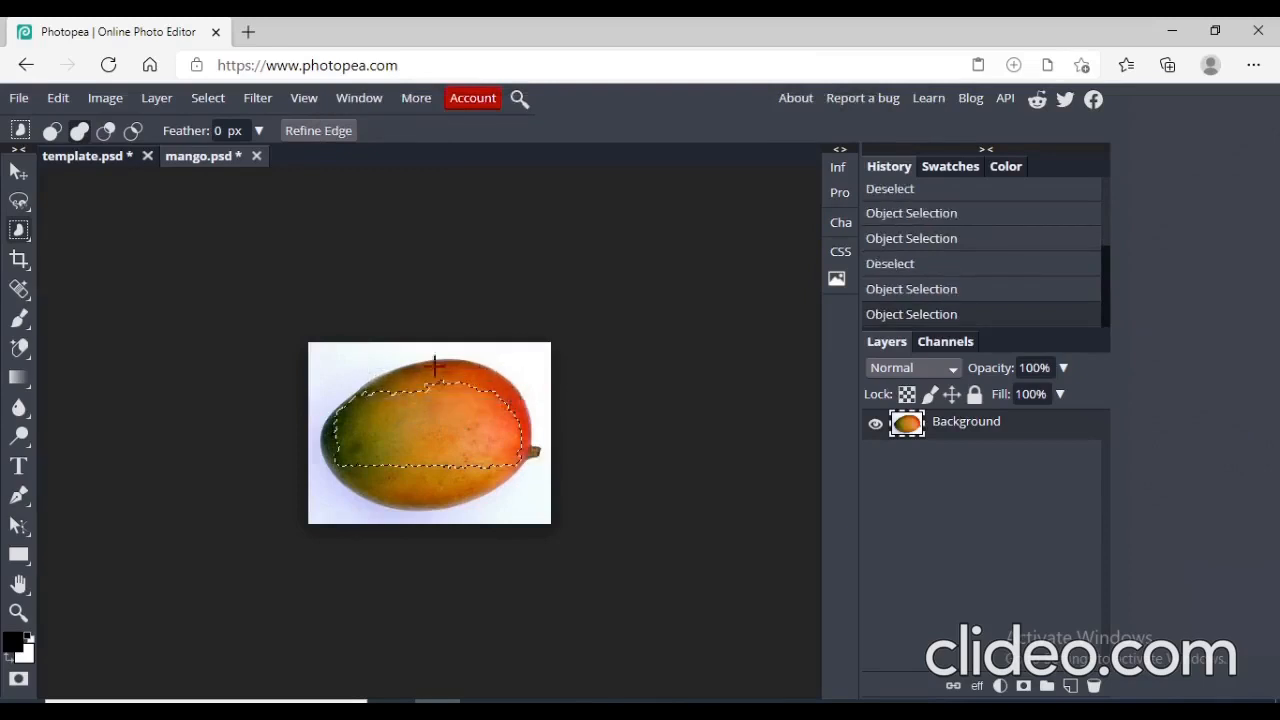
click(362, 353)
drag(362, 353, 548, 452)
click(545, 451)
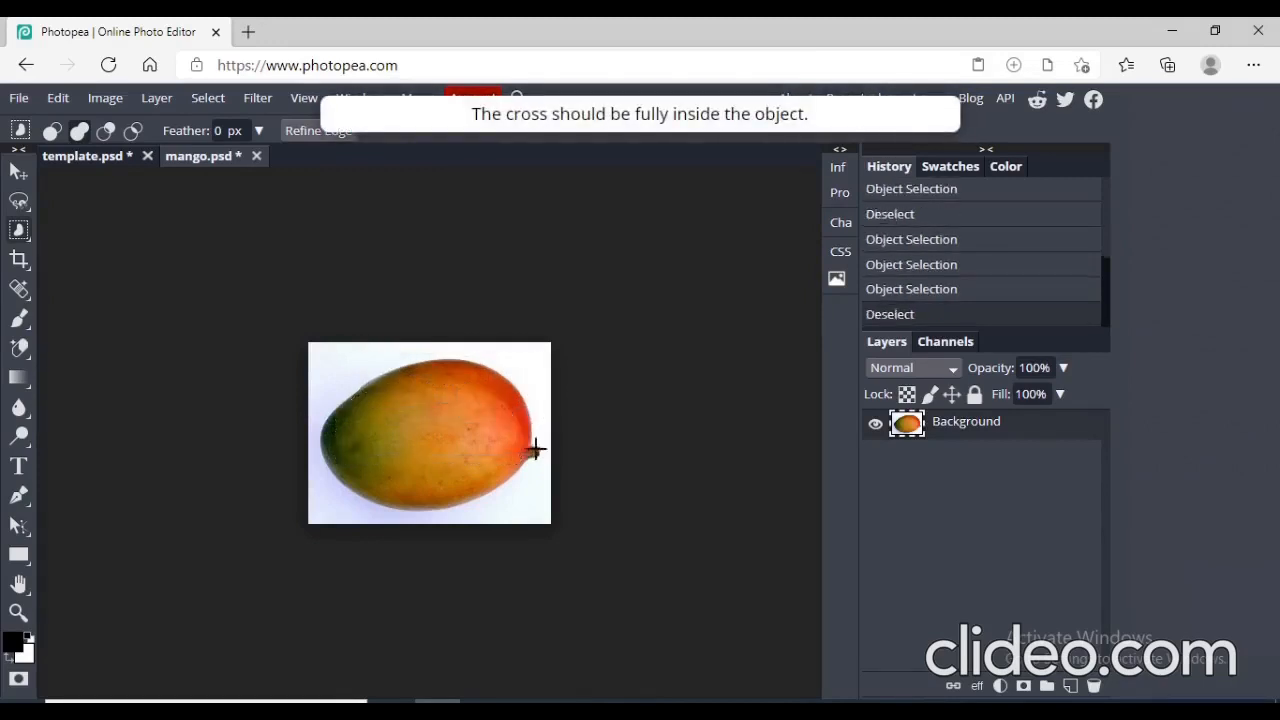
drag(331, 382, 543, 488)
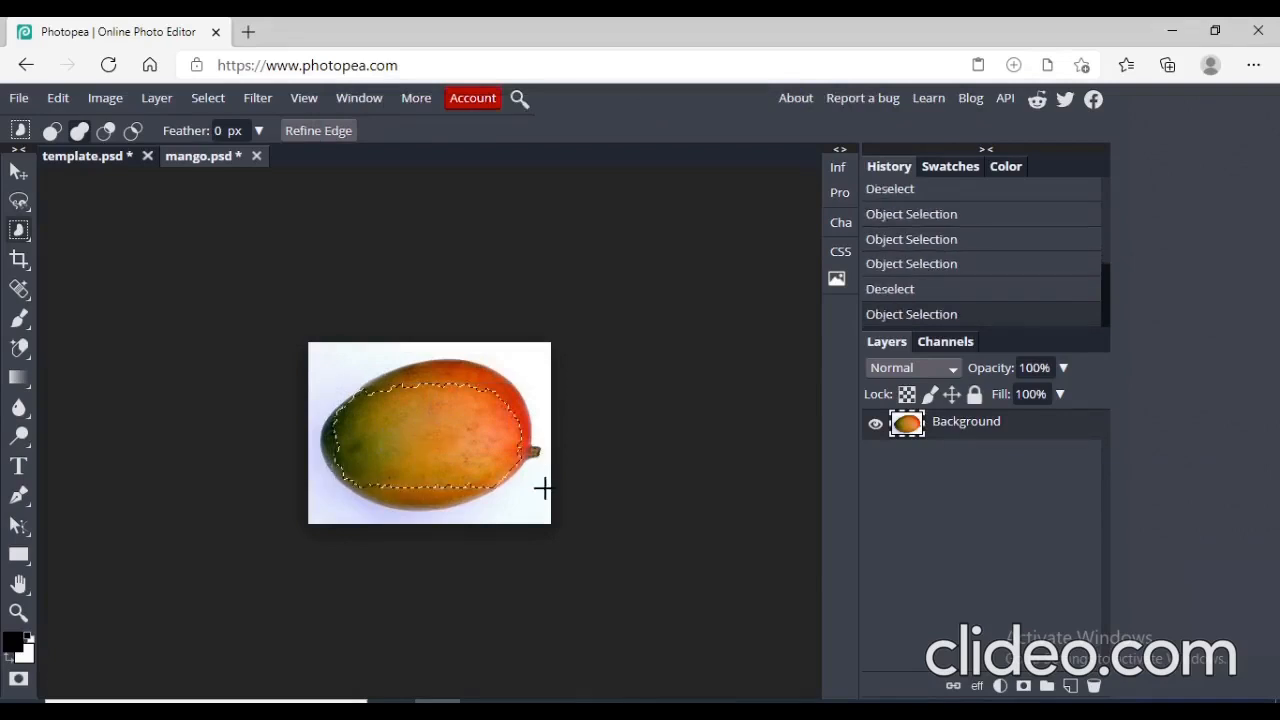
click(470, 361)
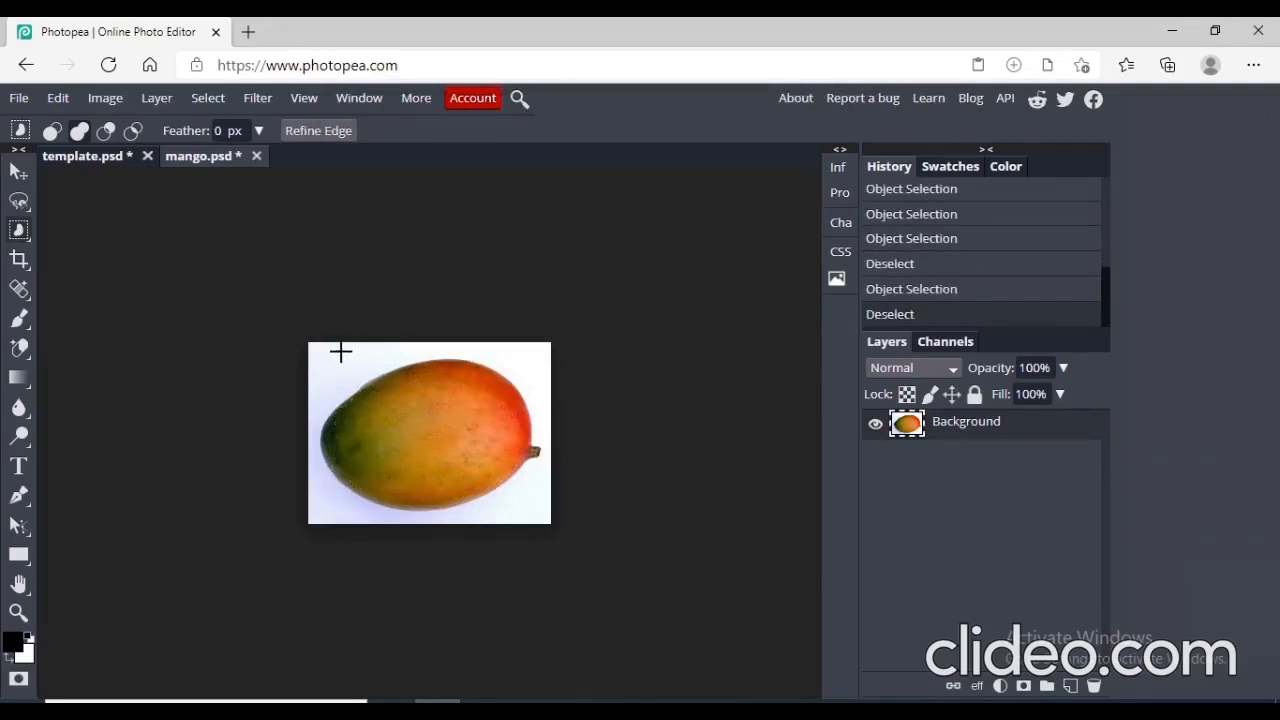
Select most of the mango with one large Object Selection box and add its green left end to the selection.
drag(340, 351, 537, 503)
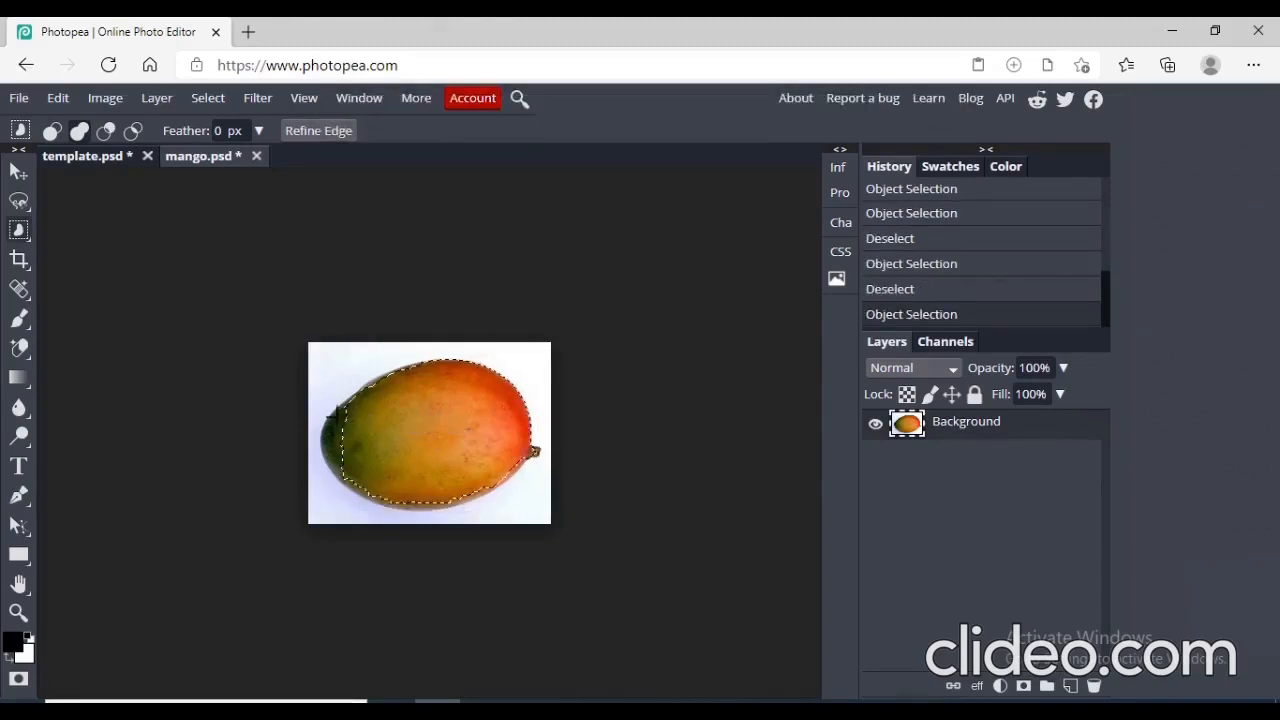
drag(335, 410, 362, 482)
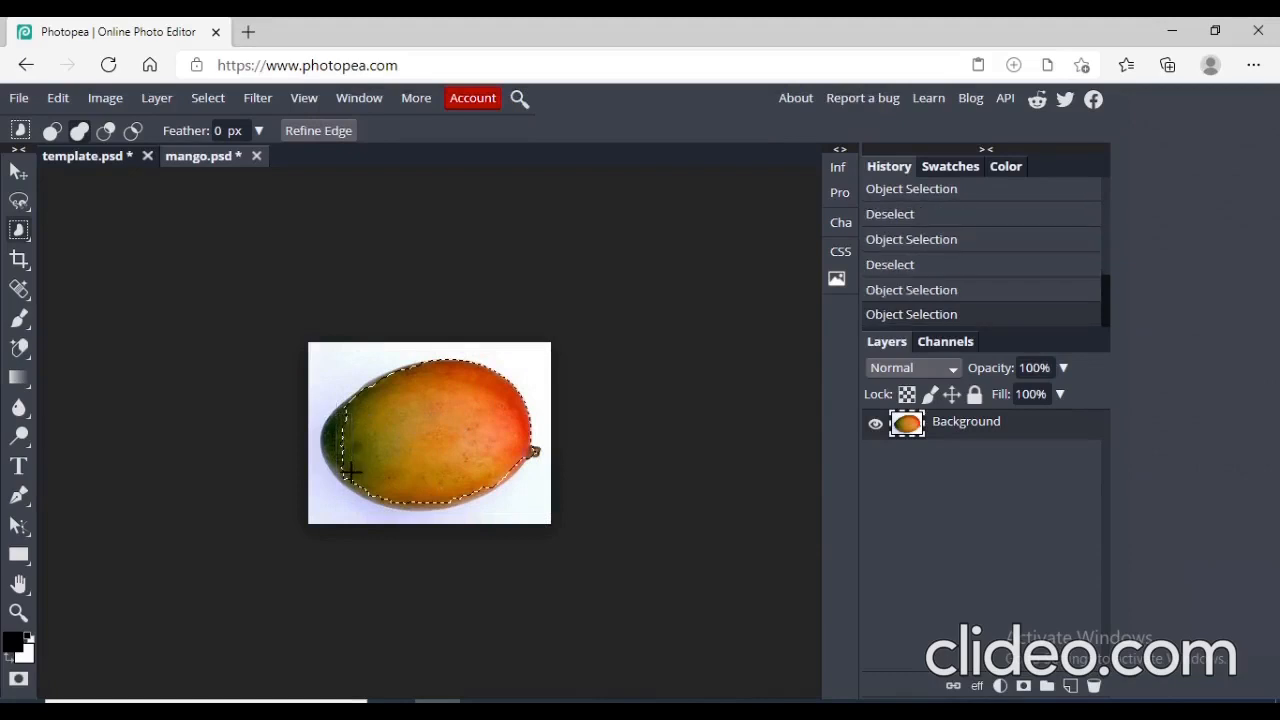
drag(314, 393, 368, 507)
drag(331, 403, 353, 496)
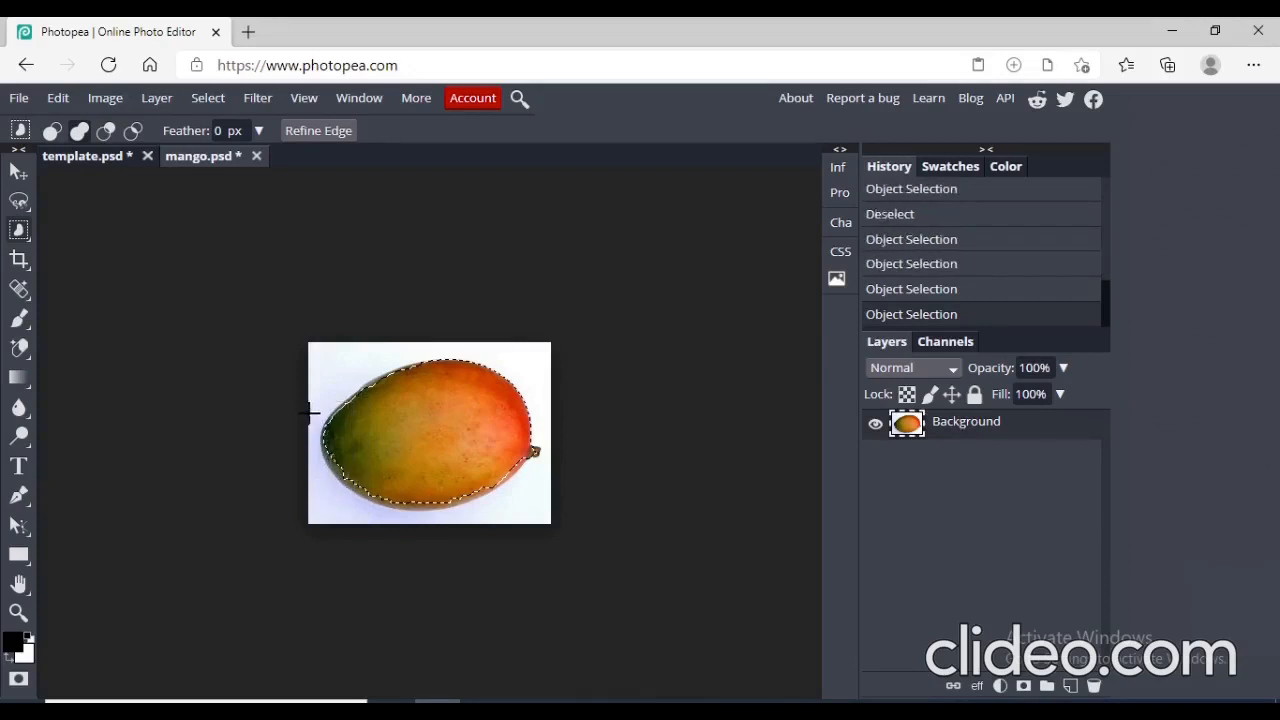
drag(317, 384, 426, 508)
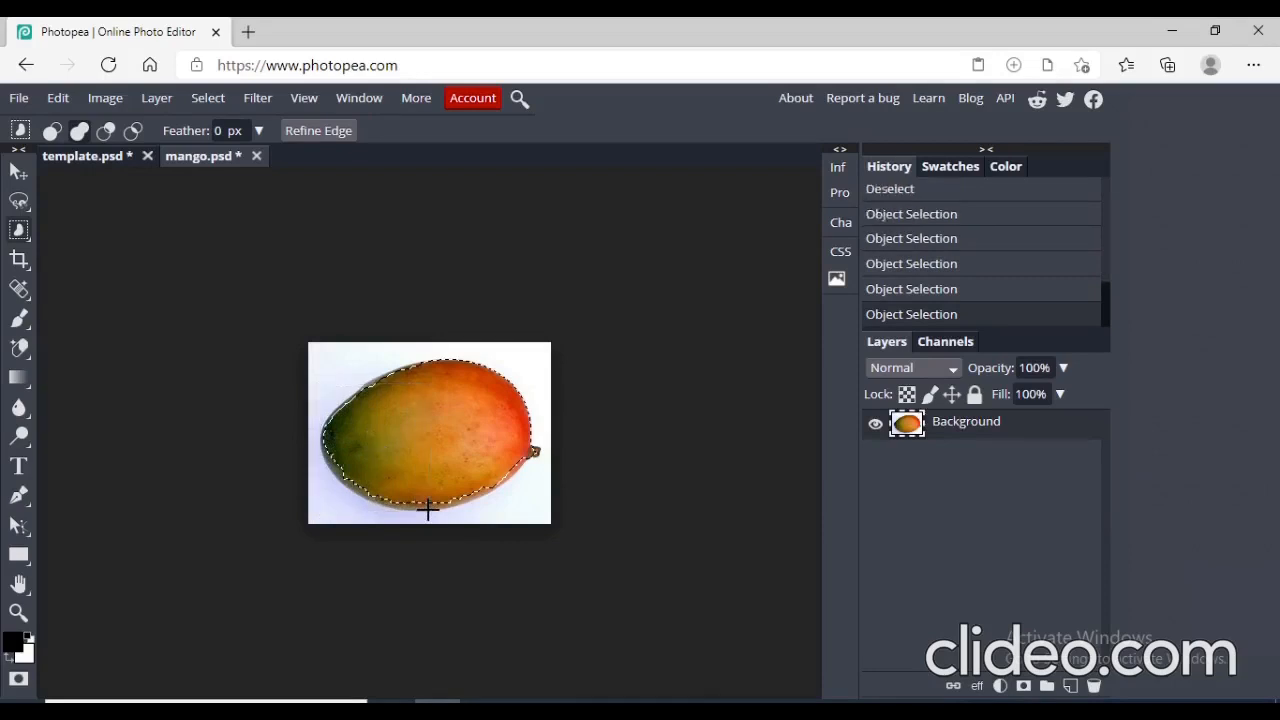
drag(336, 383, 491, 506)
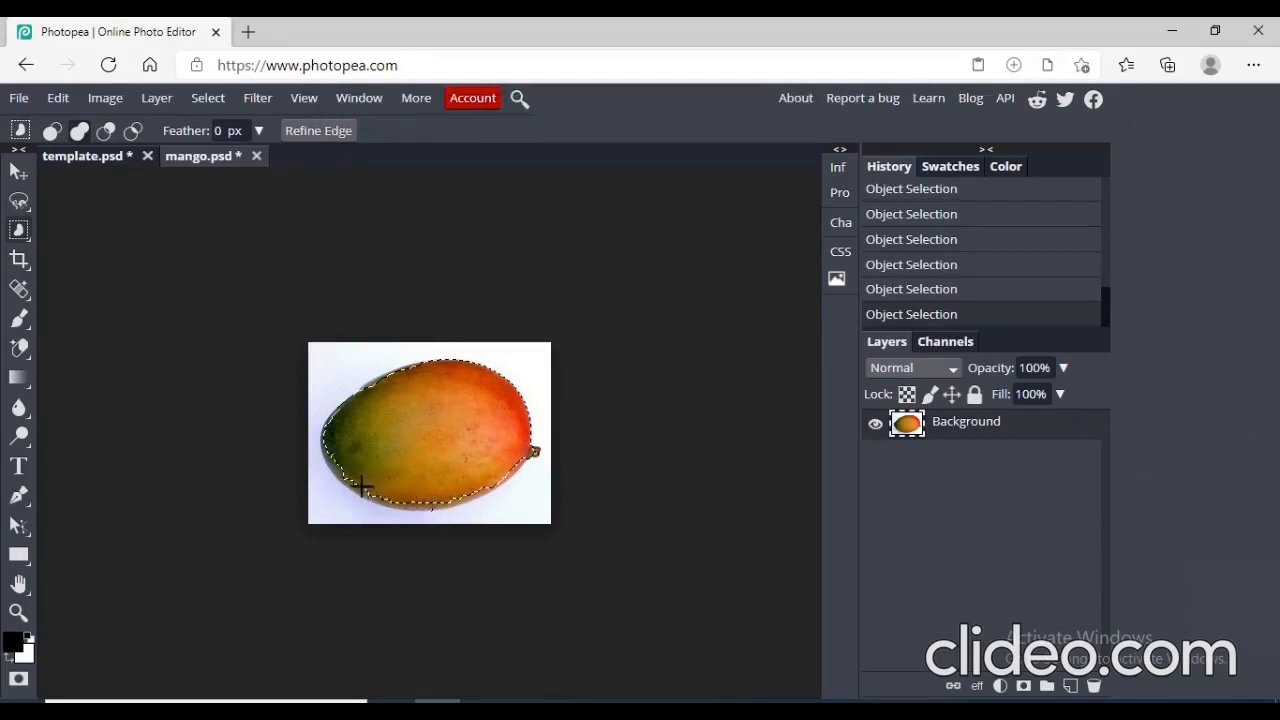
Add further Object Selection boxes along the mango's lower and left edges to refine the outline.
drag(361, 487, 510, 510)
drag(486, 453, 530, 491)
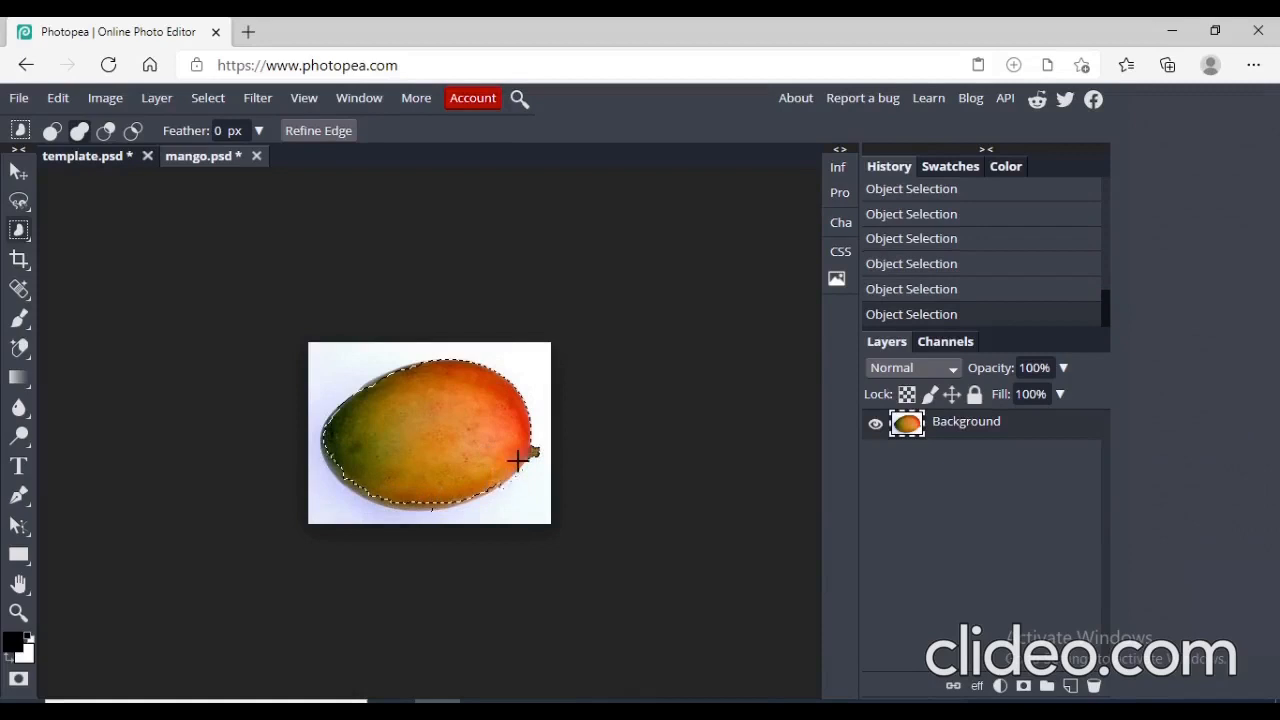
drag(443, 491, 511, 497)
drag(322, 423, 409, 517)
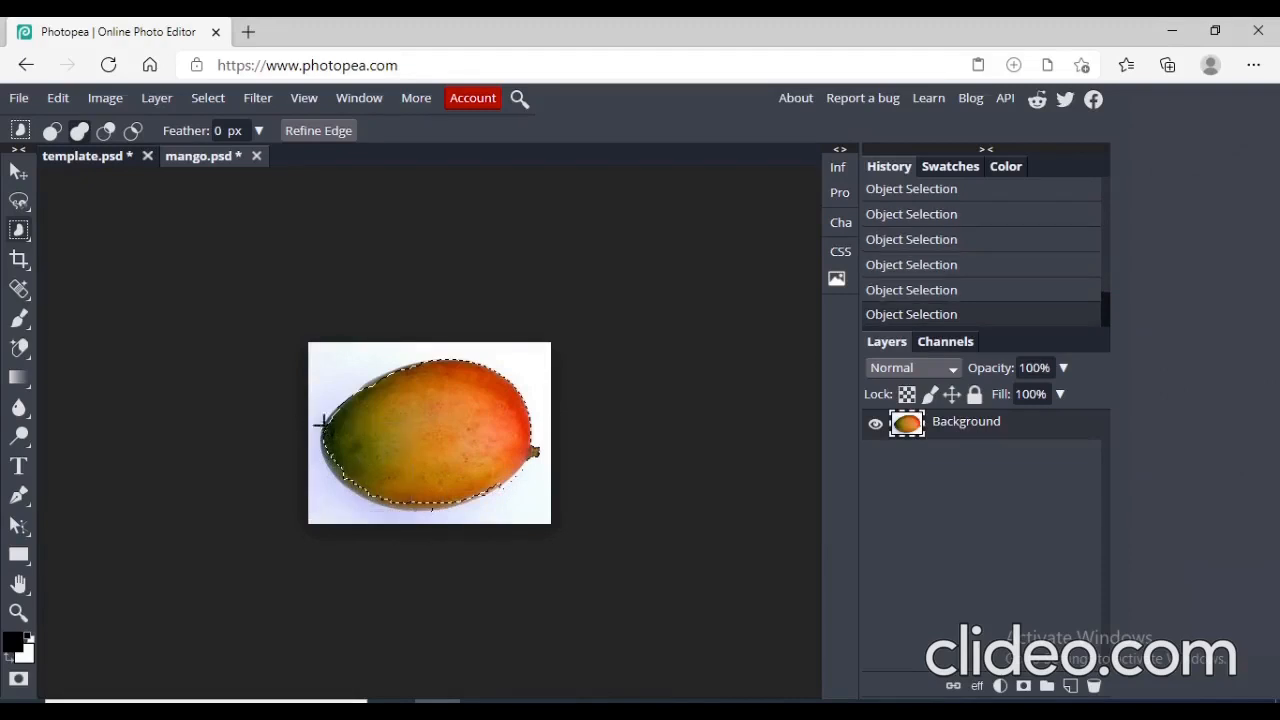
drag(340, 402, 380, 514)
drag(354, 426, 321, 506)
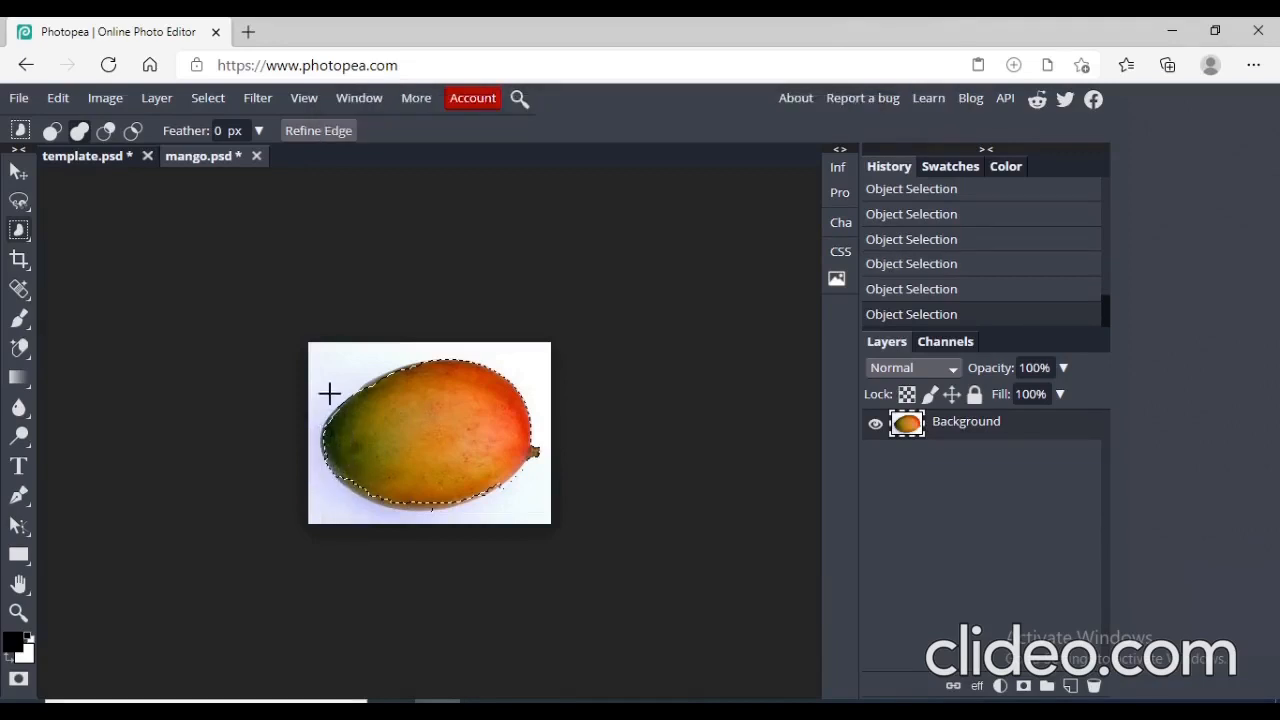
drag(330, 392, 316, 458)
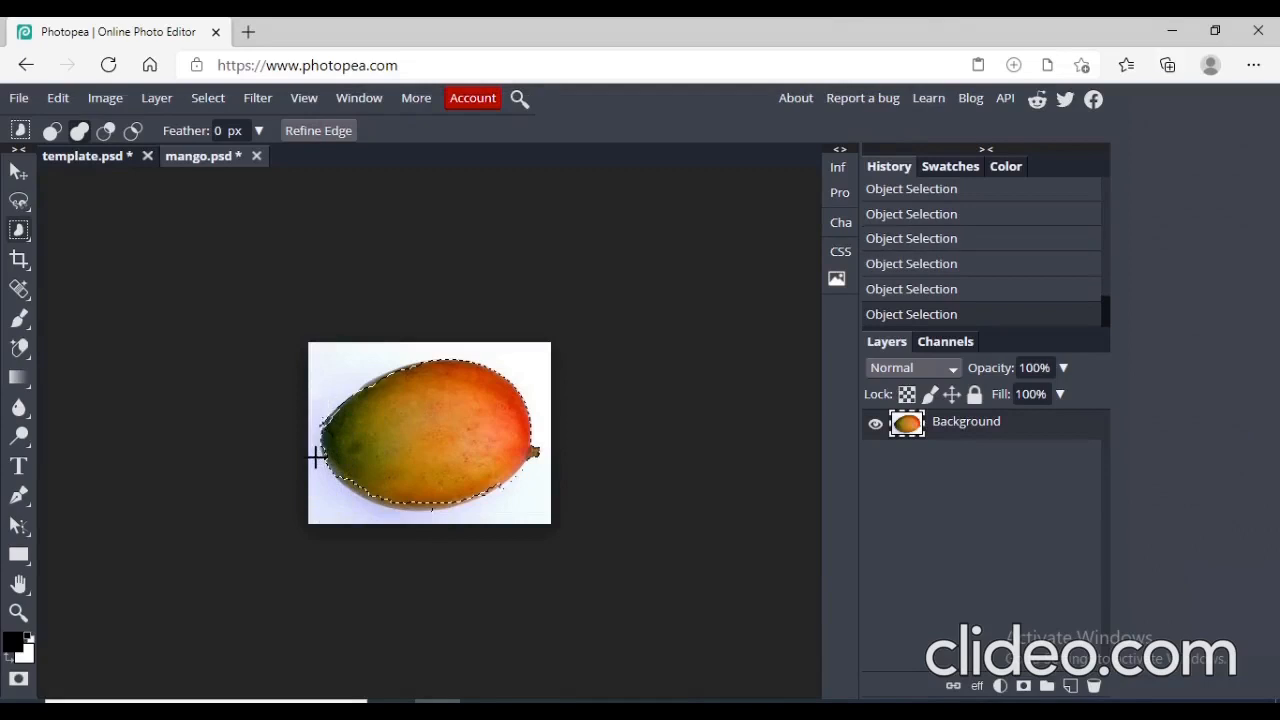
drag(344, 395, 320, 453)
drag(360, 373, 342, 416)
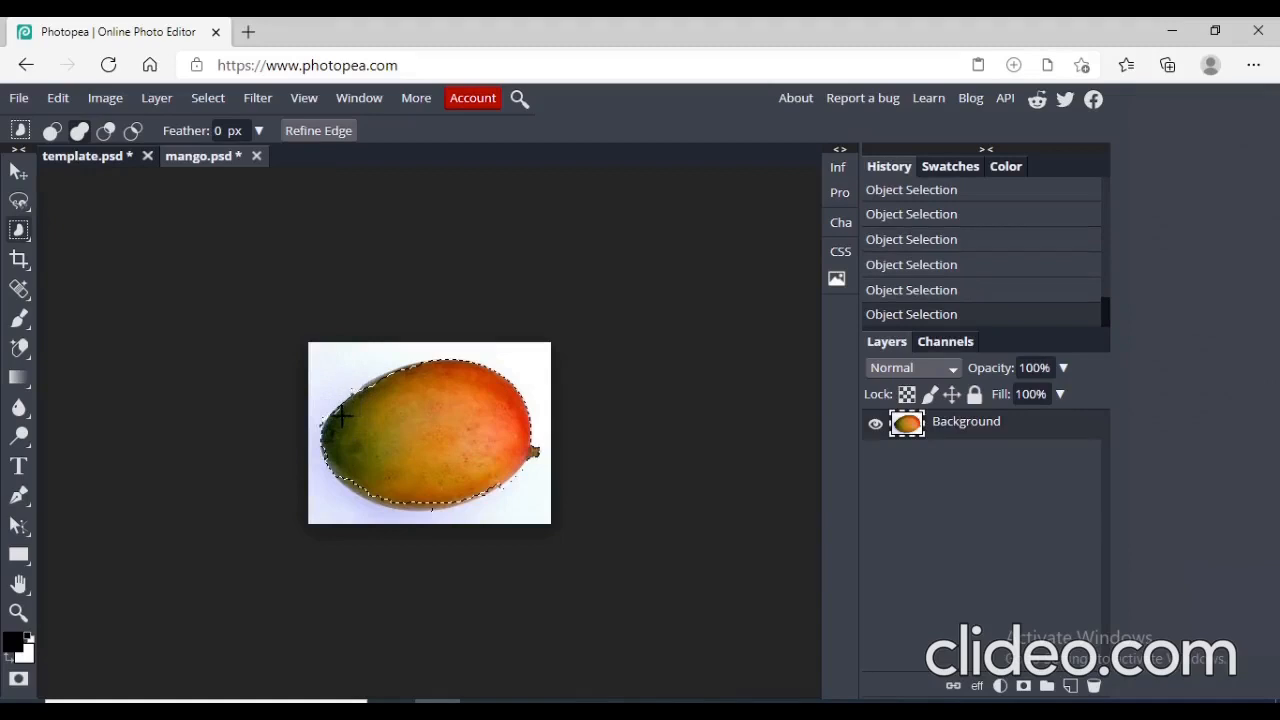
Restore the last Object Selection state in the history, then copy and paste the mango into template.psd as a new layer above Layer 3.
click(342, 416)
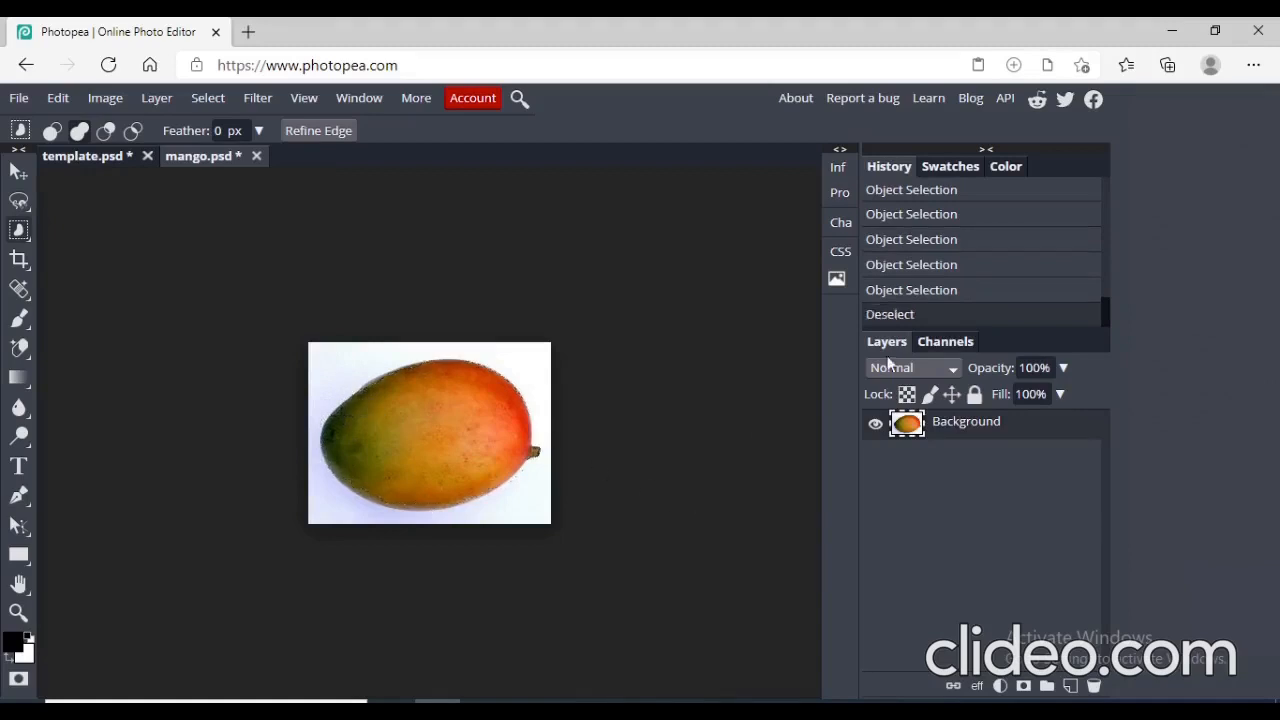
click(951, 292)
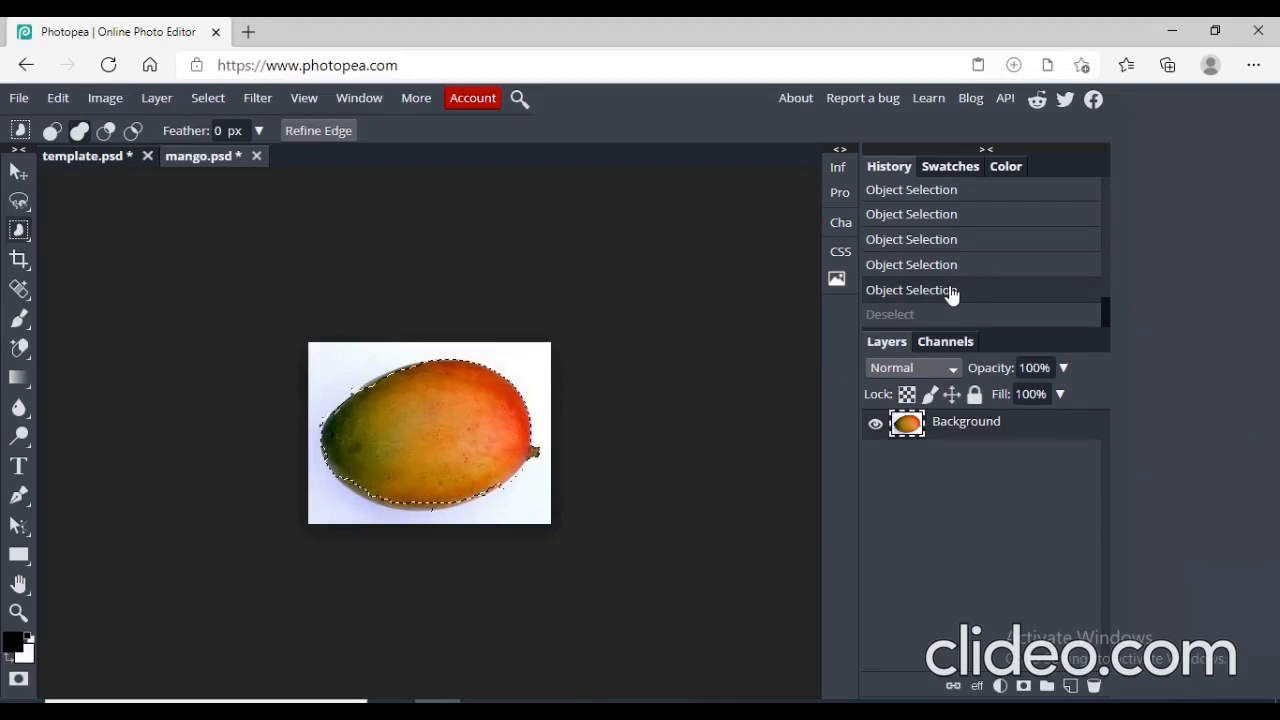
click(97, 155)
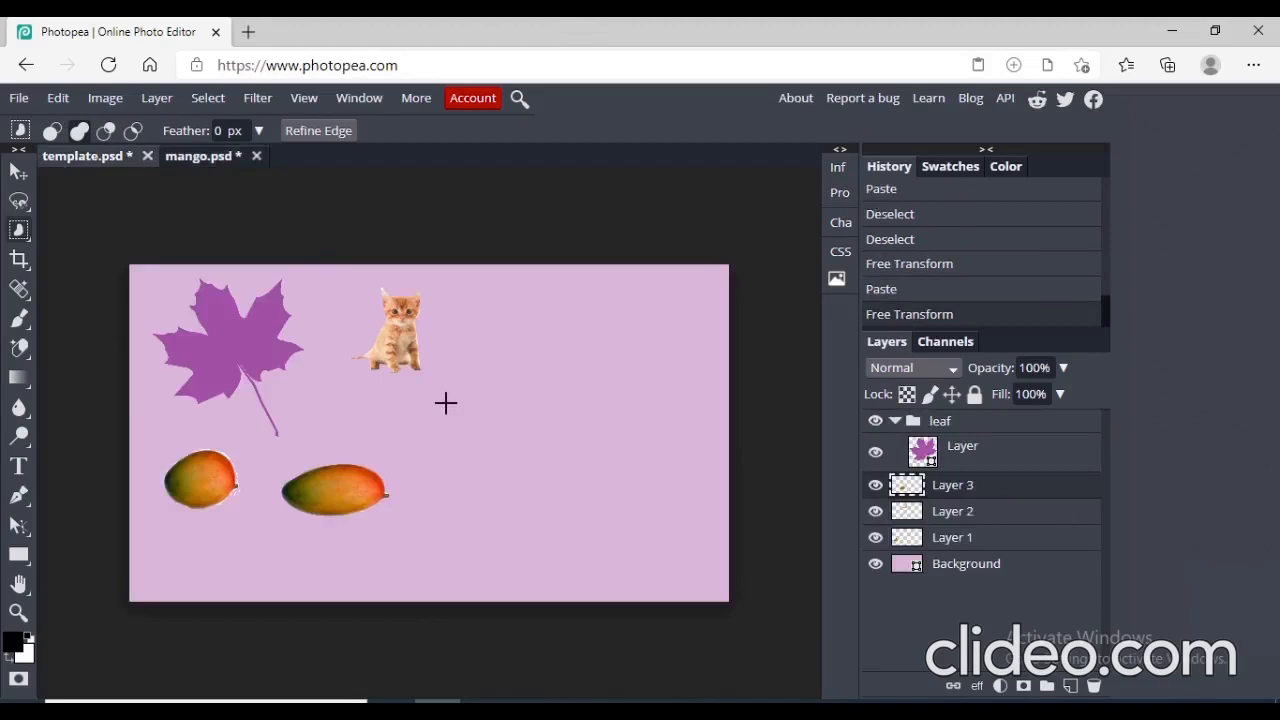
key(ctrl+v)
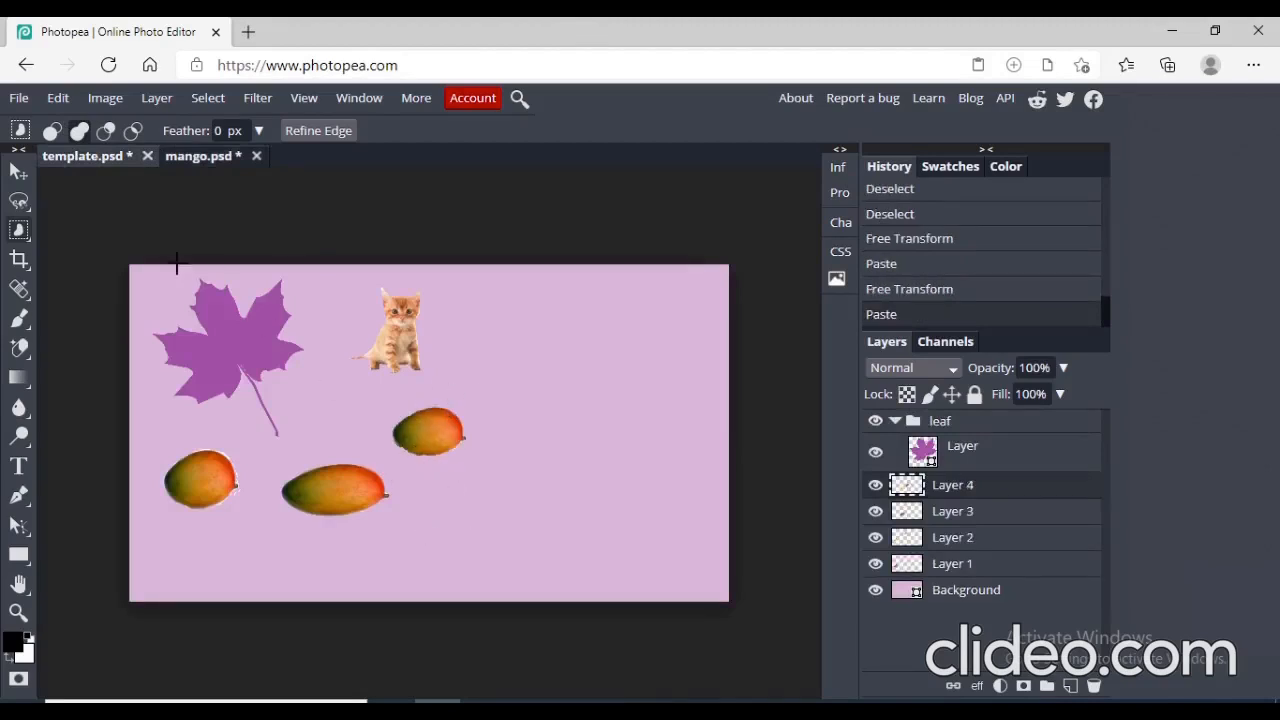
Choose Quick Selection and open the flower picture from the Saved Pictures folder.
click(22, 231)
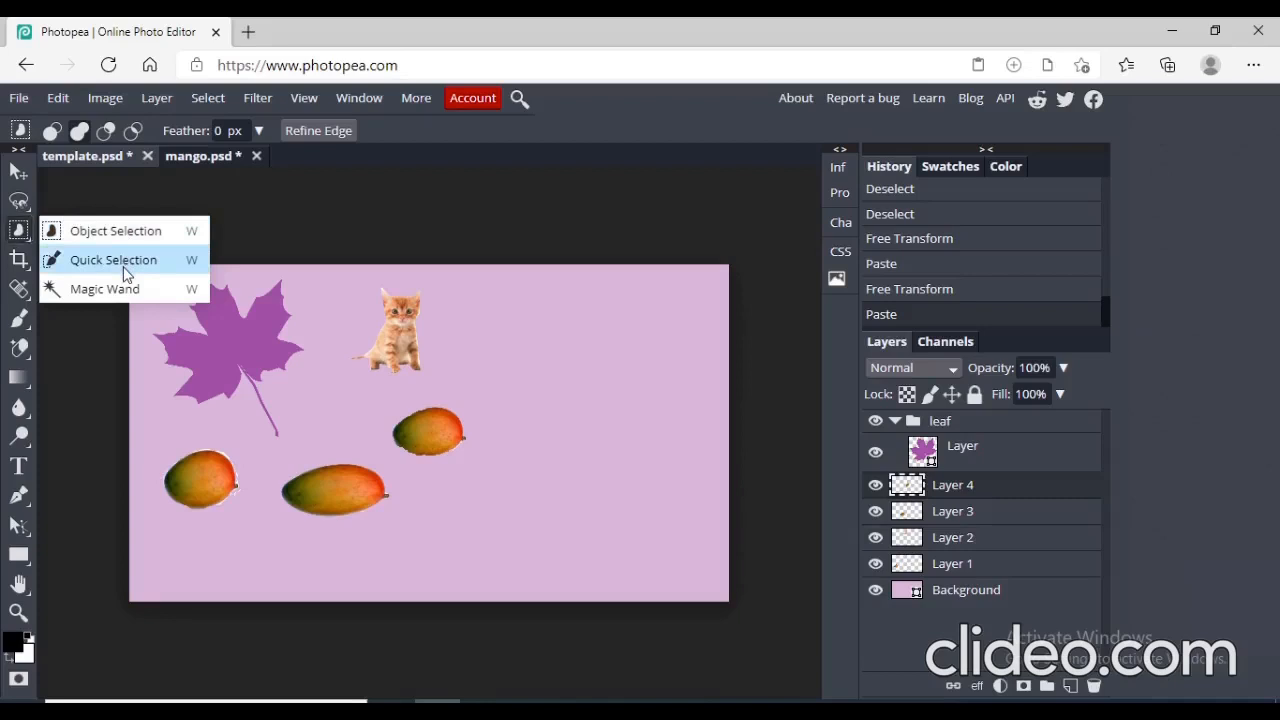
click(113, 260)
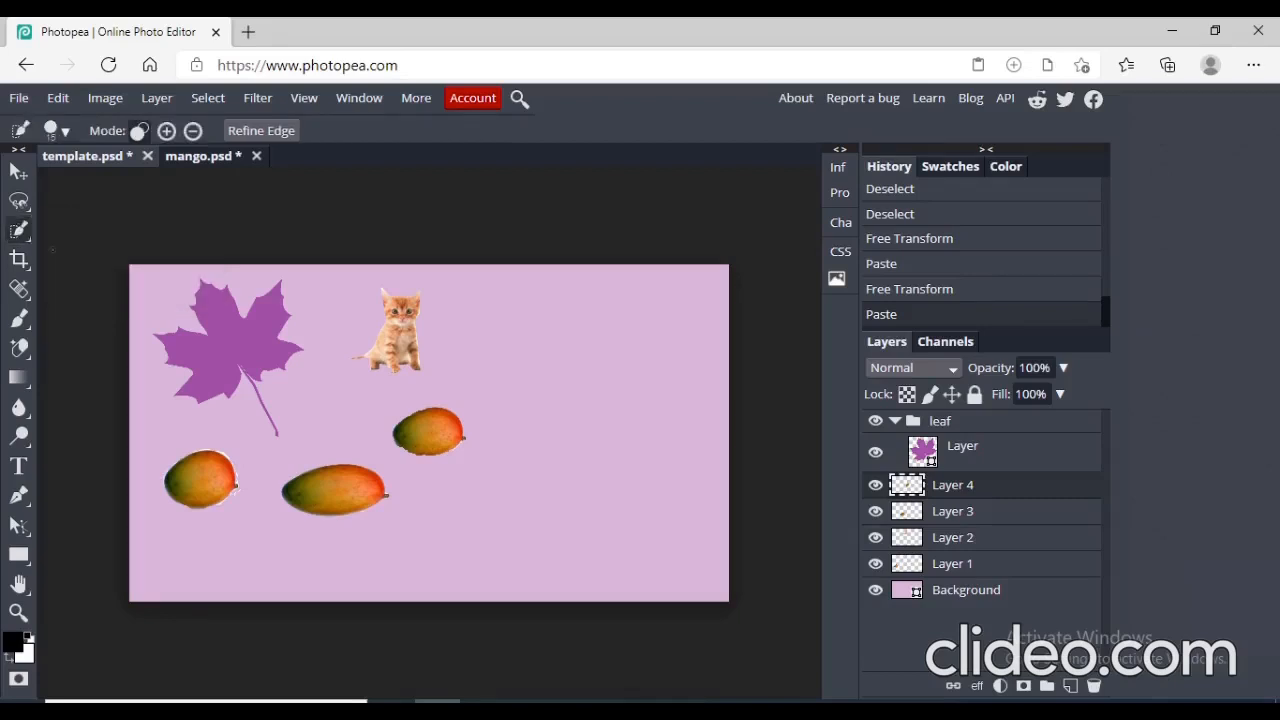
click(191, 160)
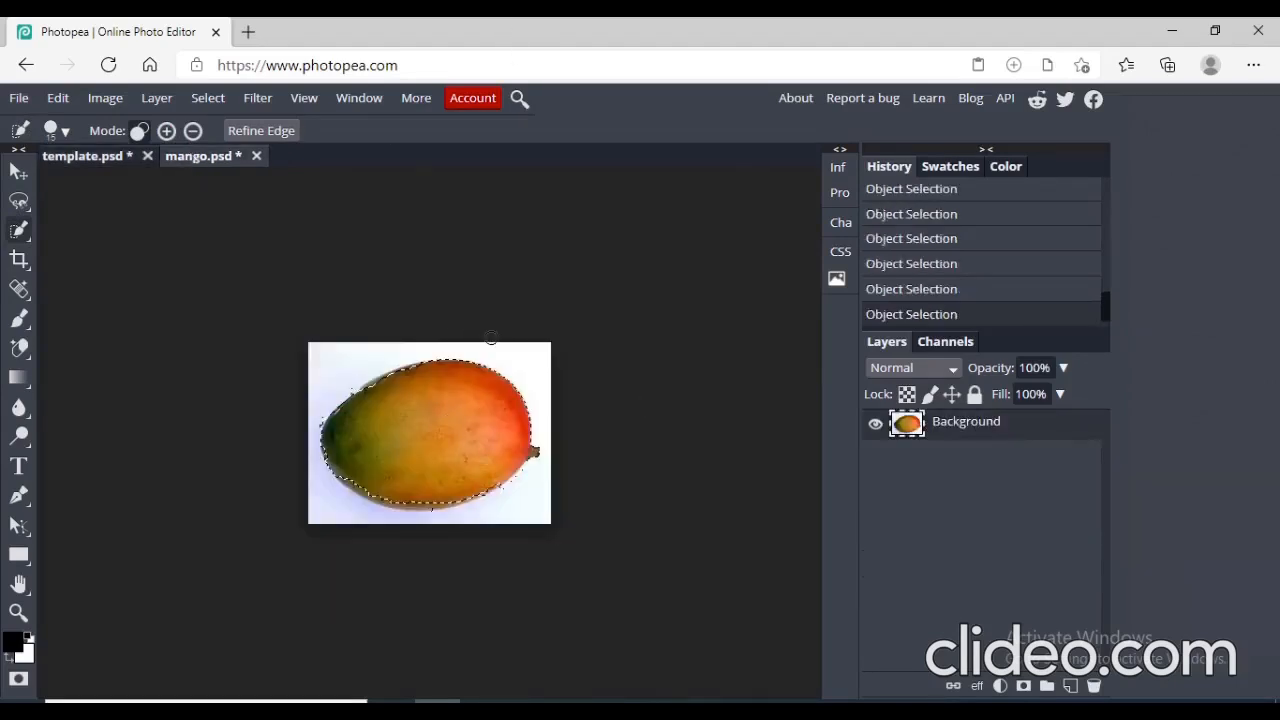
key(ctrl+o)
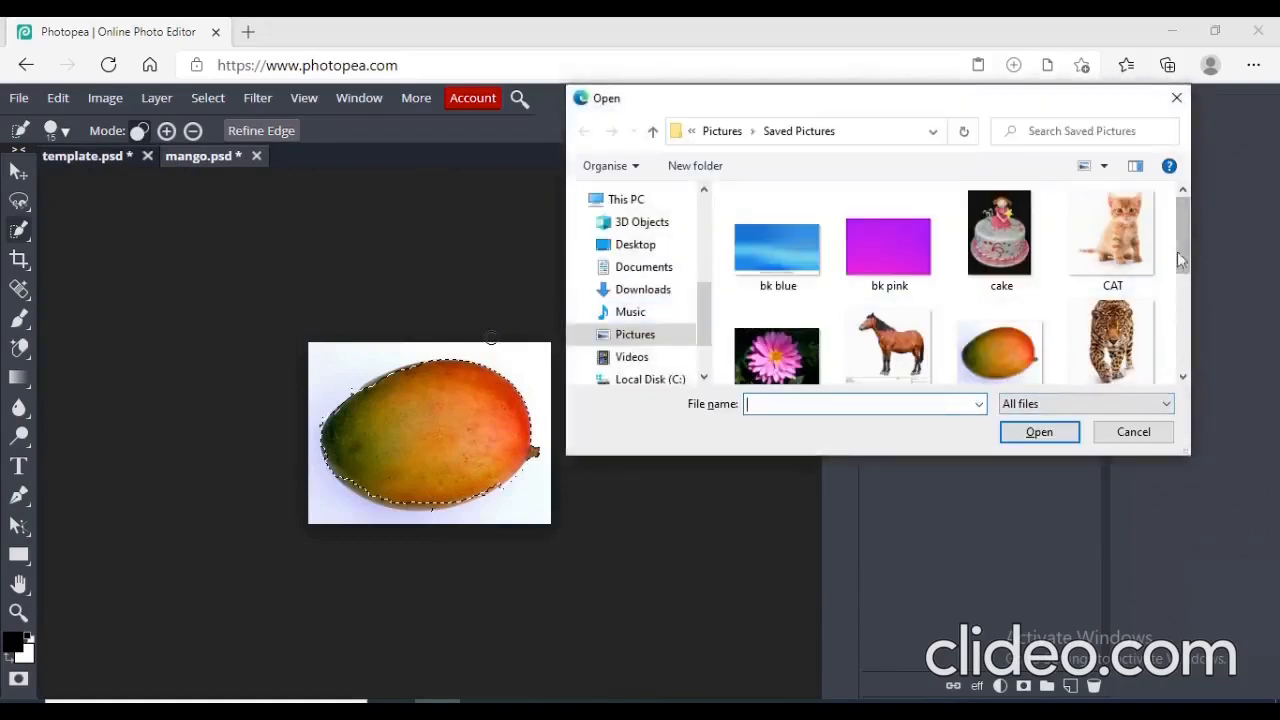
click(790, 362)
click(1032, 431)
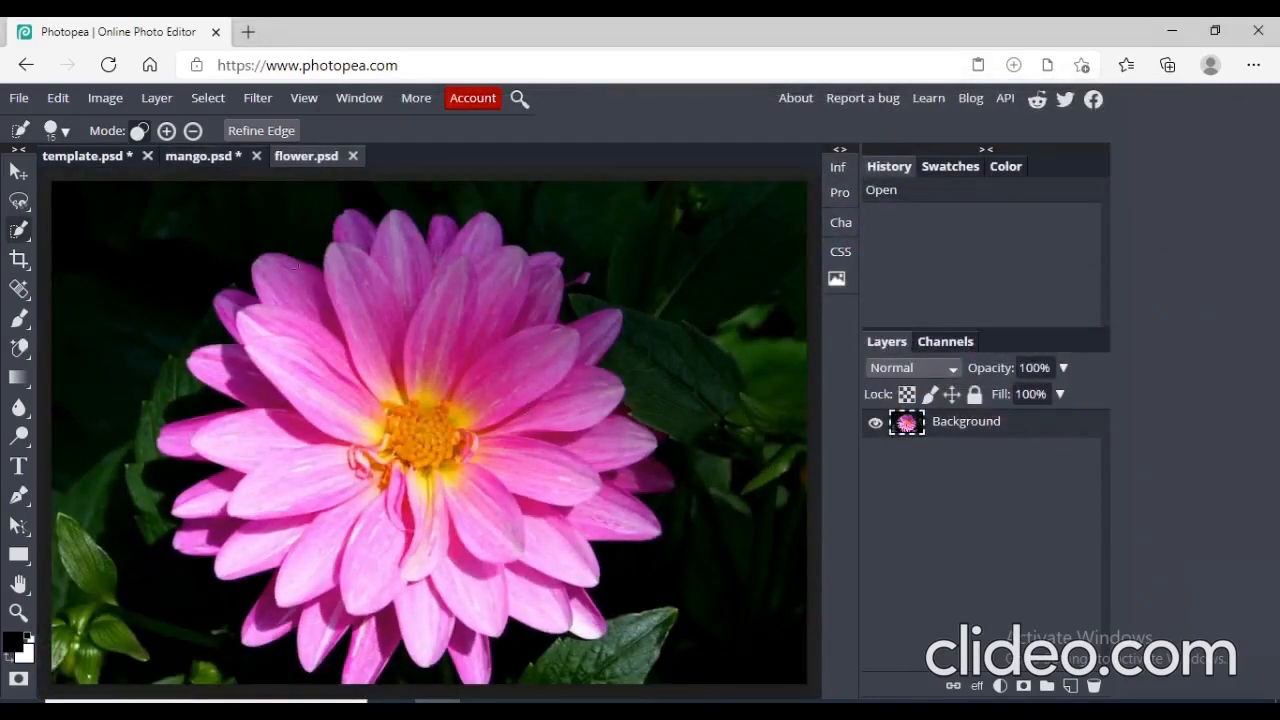
right_click(28, 236)
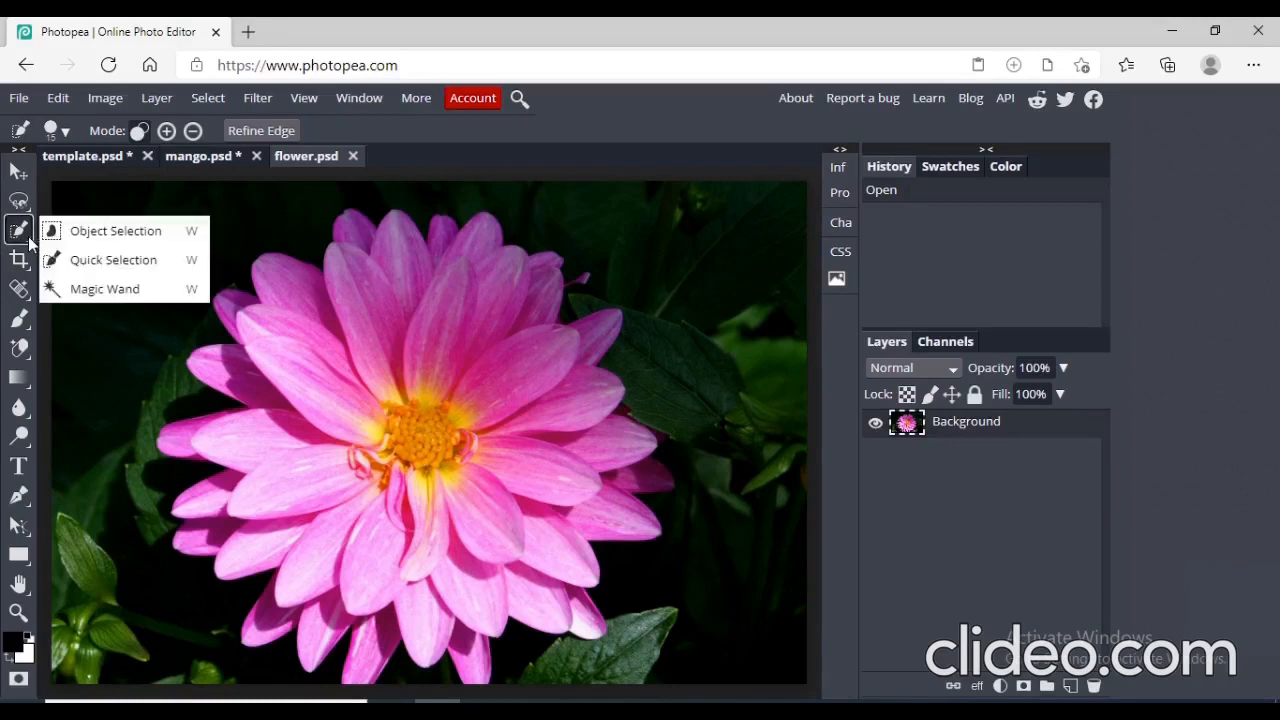
Select the whole flower with Quick Selection and paste it into template.psd as a new layer above Layer 4.
click(96, 262)
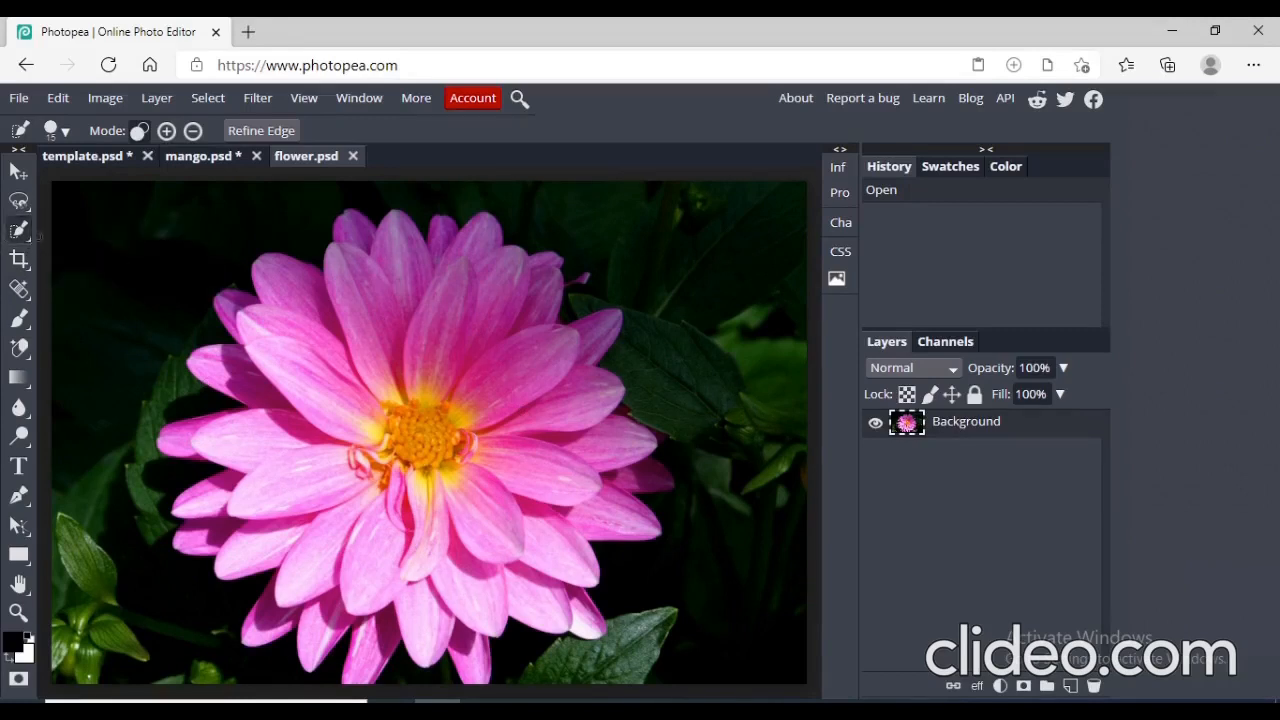
click(319, 351)
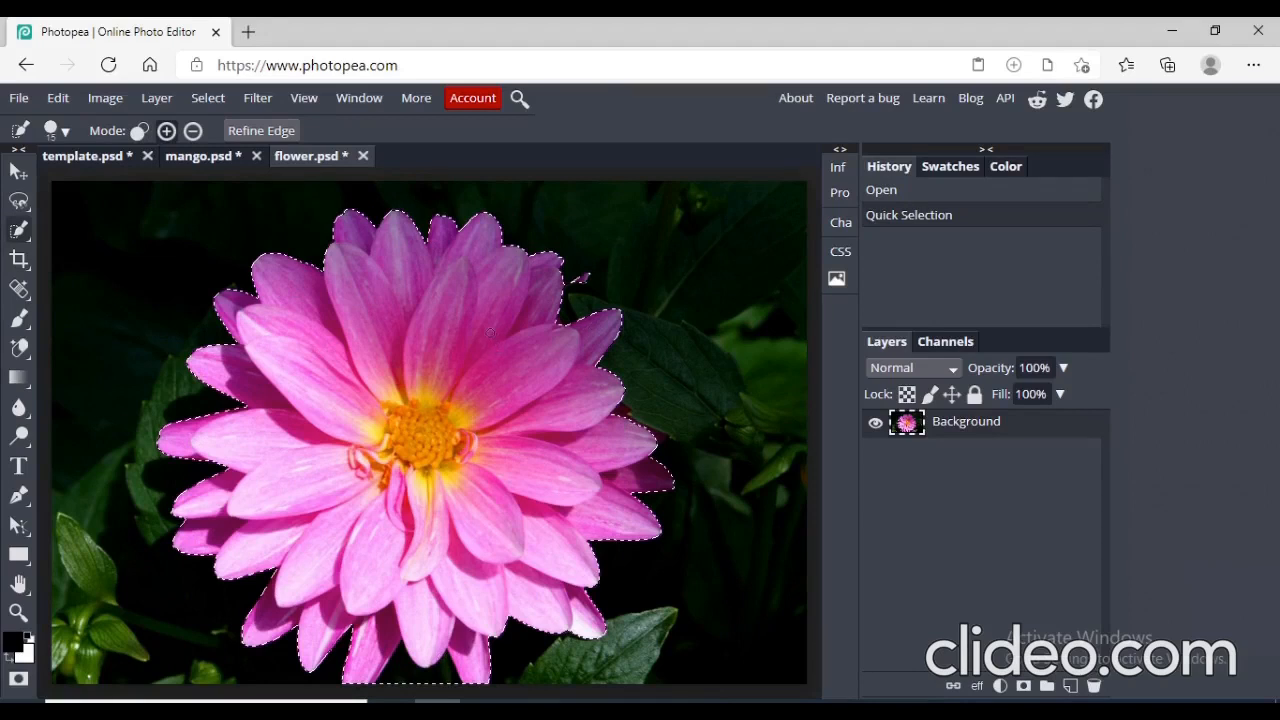
click(134, 158)
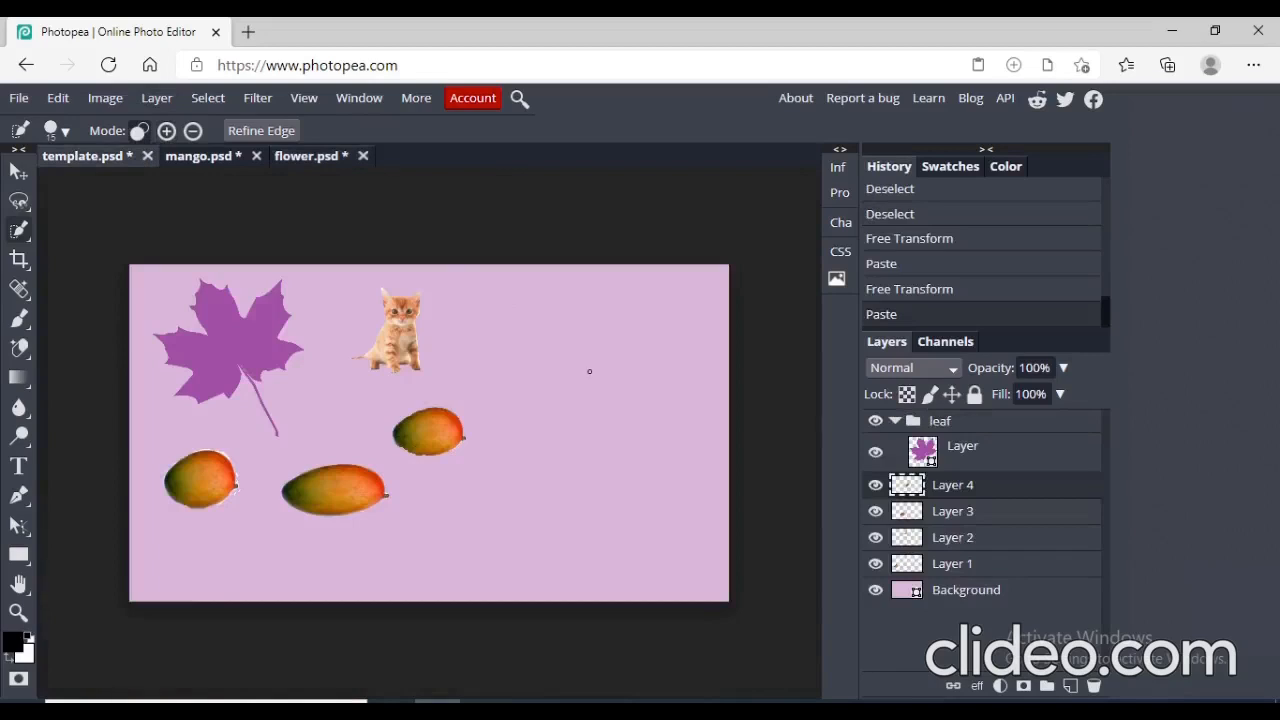
key(ctrl+v)
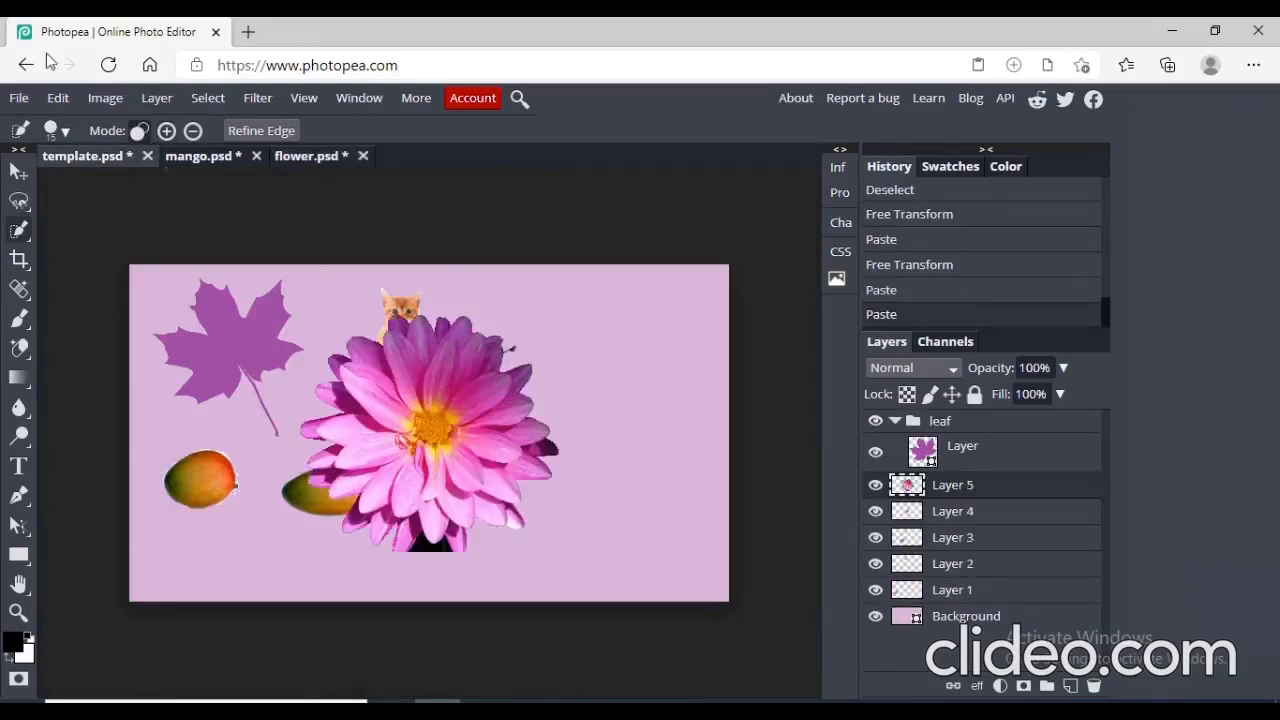
Free Transform the pasted flower to about 48% width and 50% height, place it near the canvas's upper right corner, and deselect.
click(57, 100)
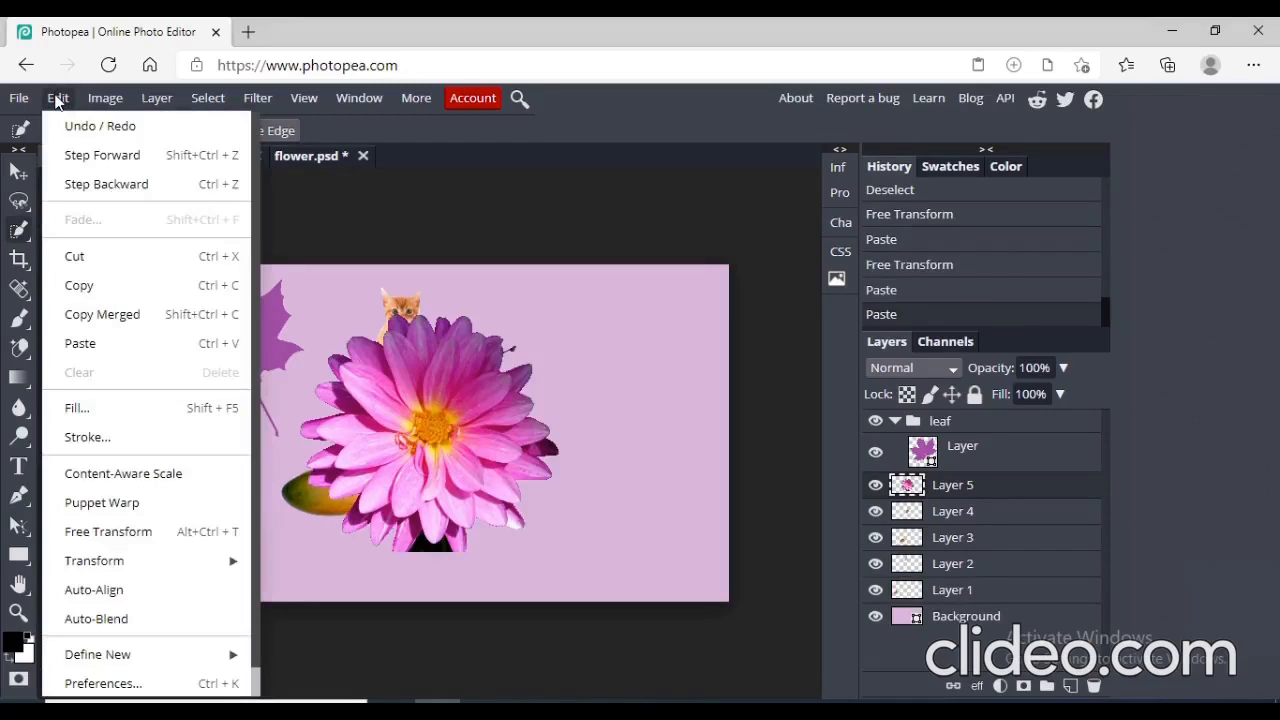
click(143, 531)
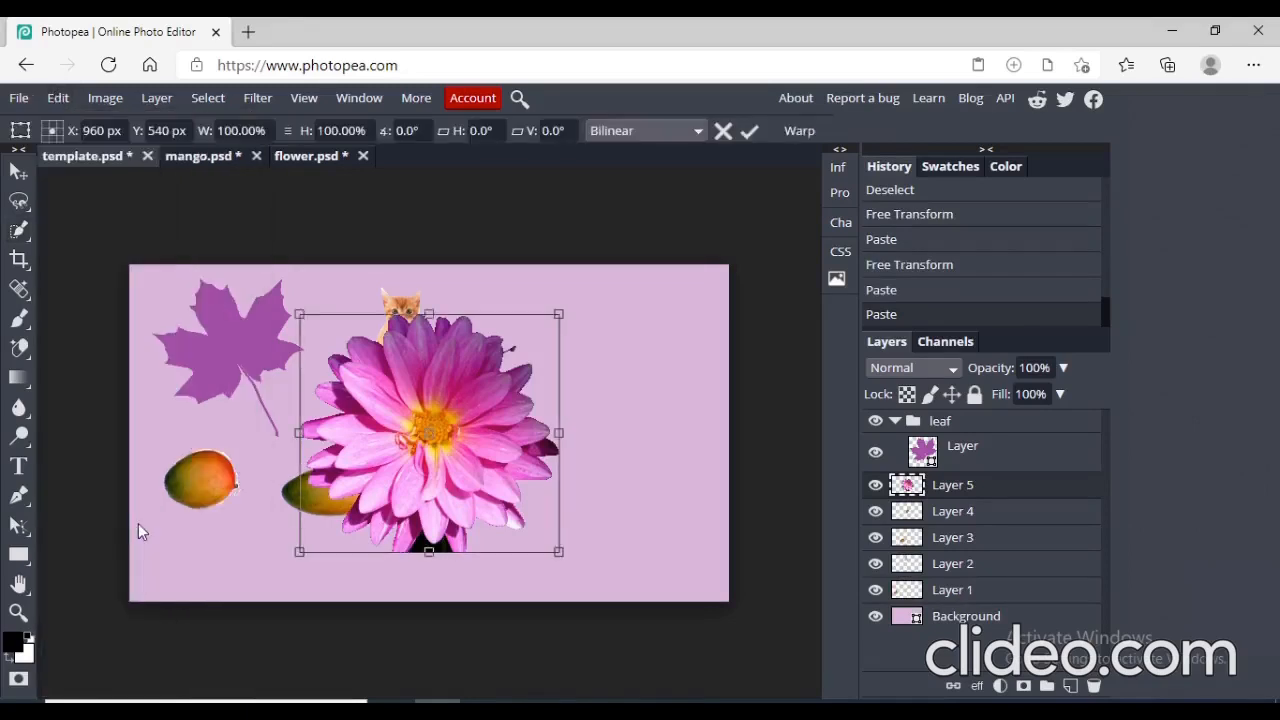
click(301, 314)
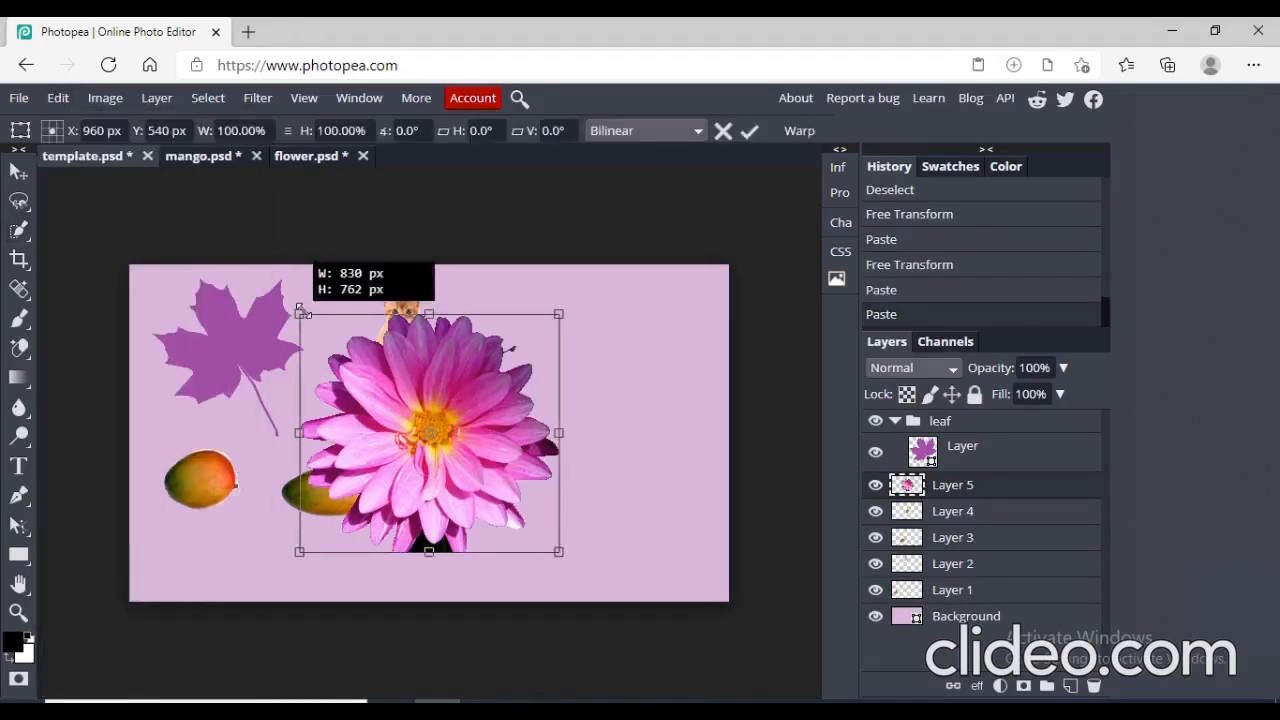
drag(298, 316, 434, 433)
drag(516, 494, 647, 341)
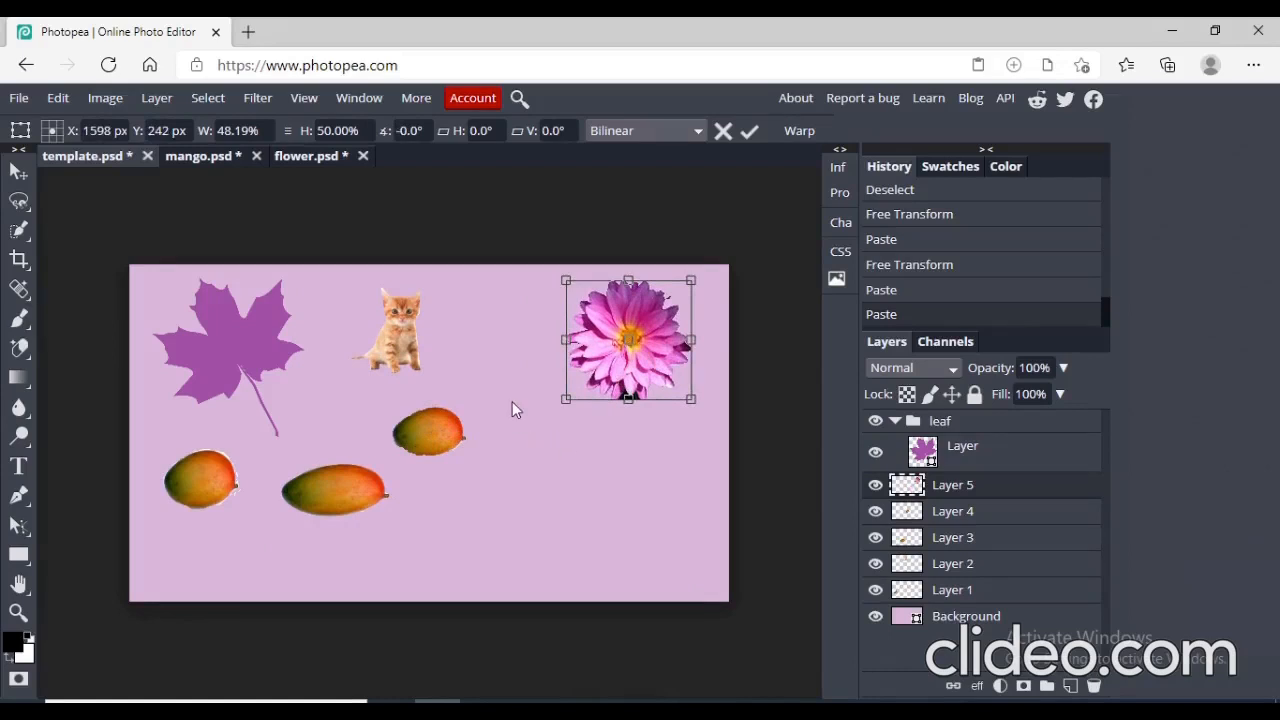
key(Return)
key(ctrl+d)
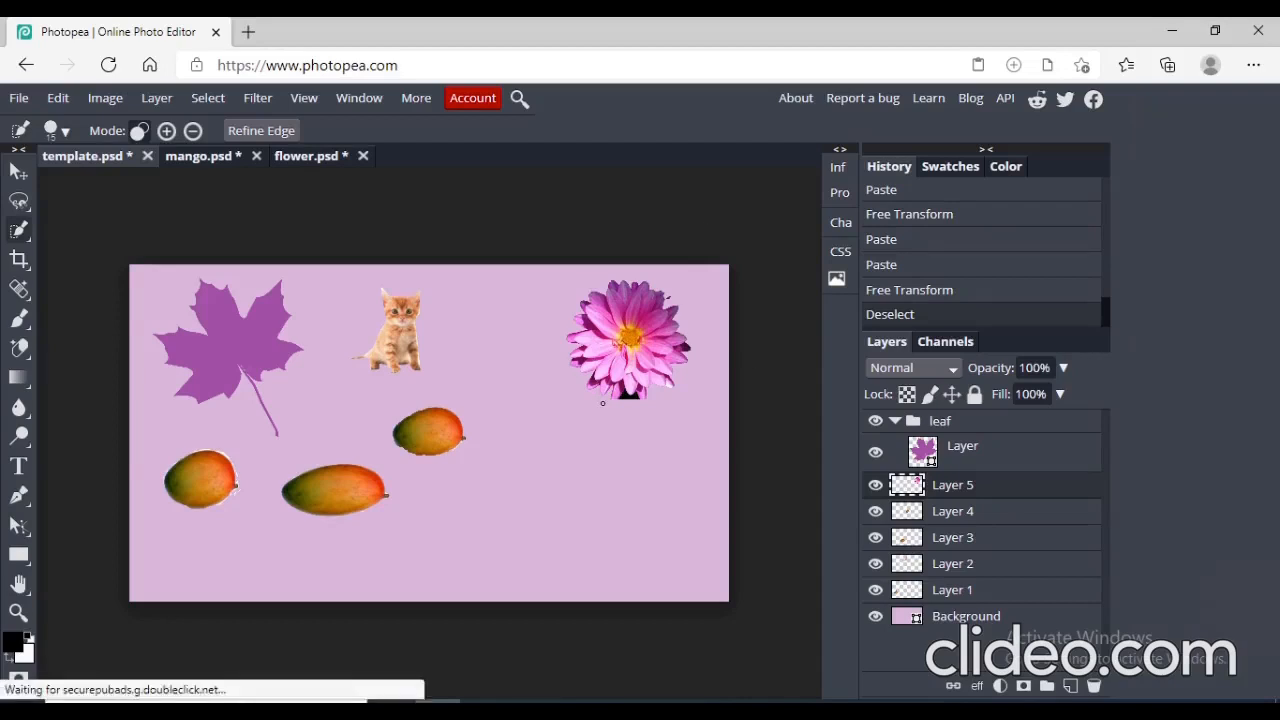
key(ctrl+d)
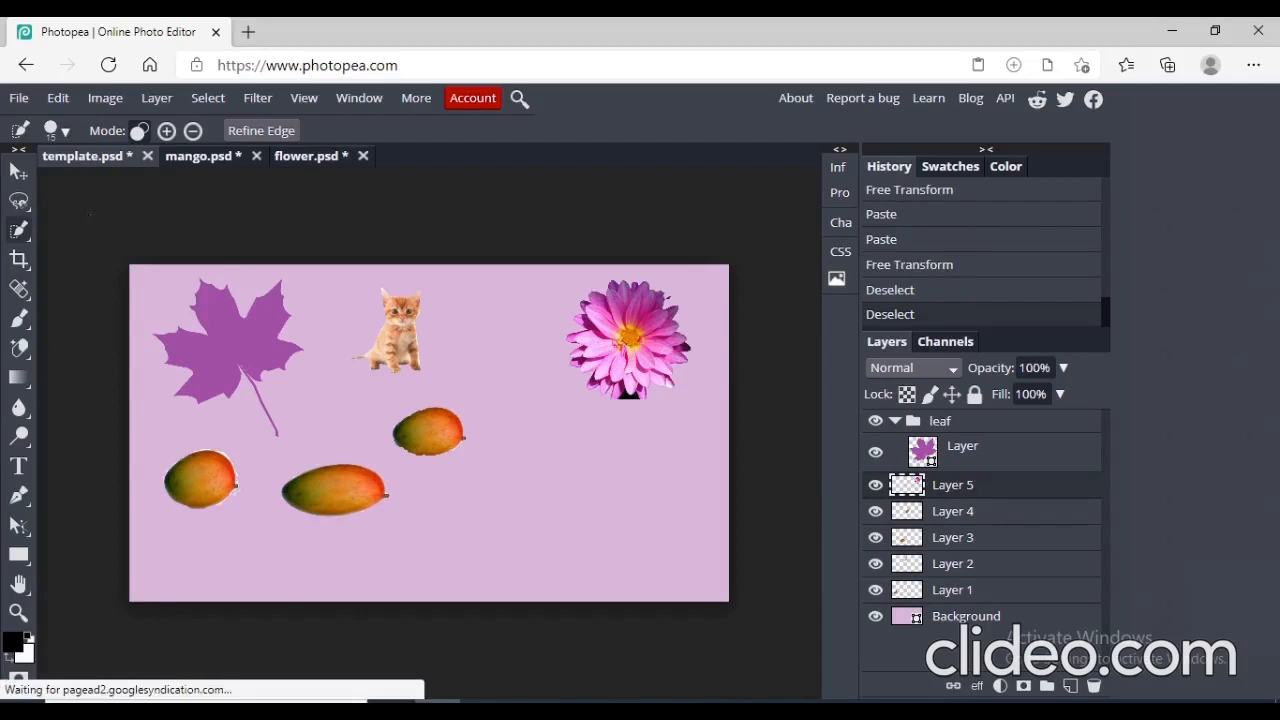
Choose the Magic Wand tool and clear the existing flower selection in flower.psd.
right_click(26, 238)
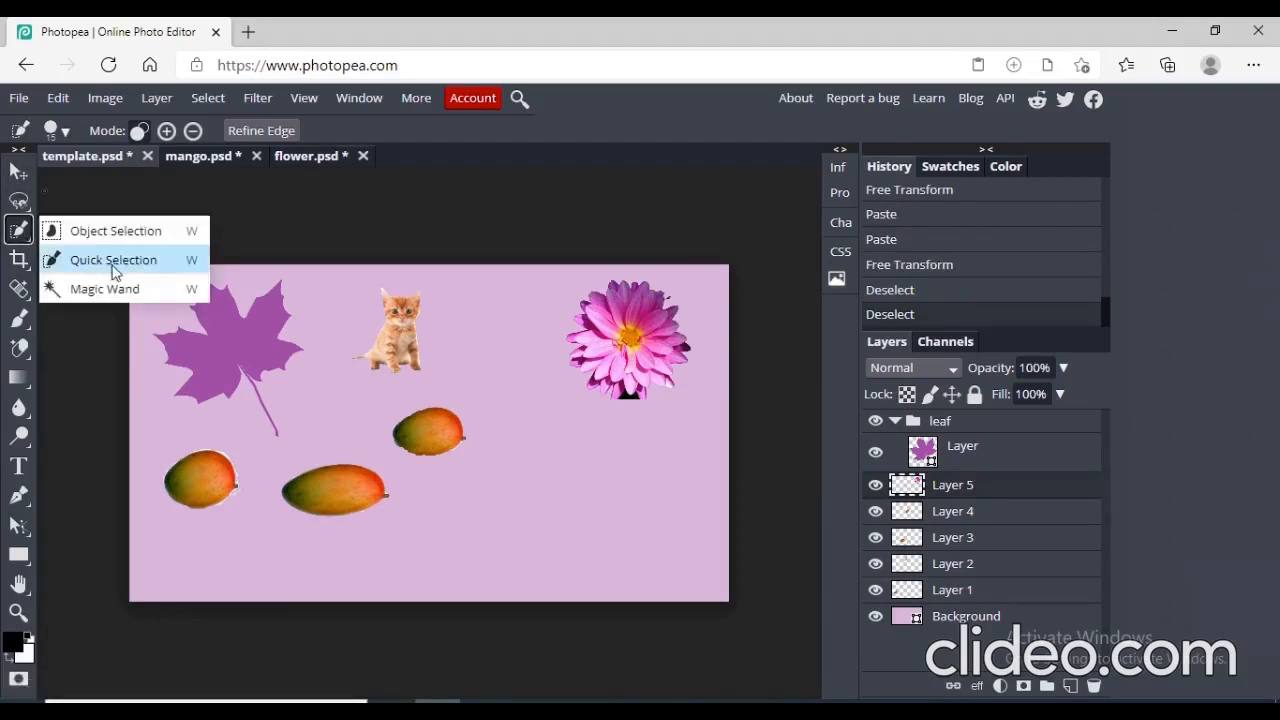
click(55, 325)
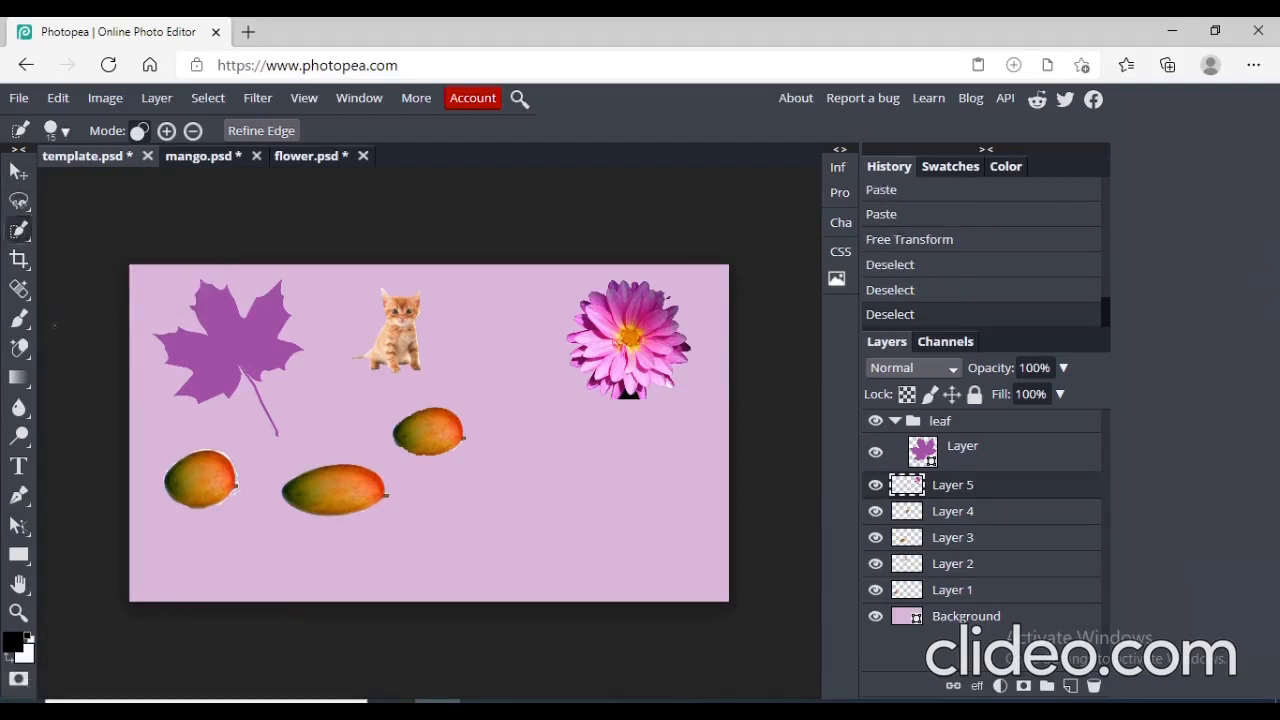
right_click(20, 230)
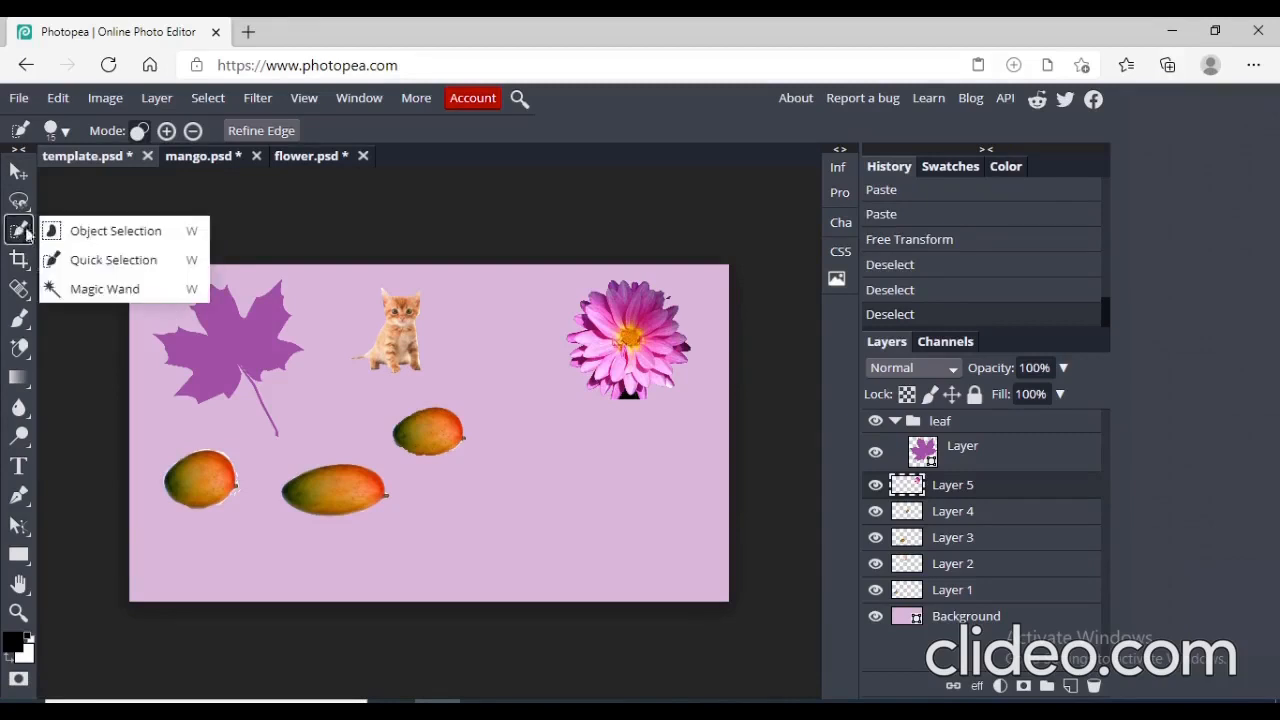
click(95, 290)
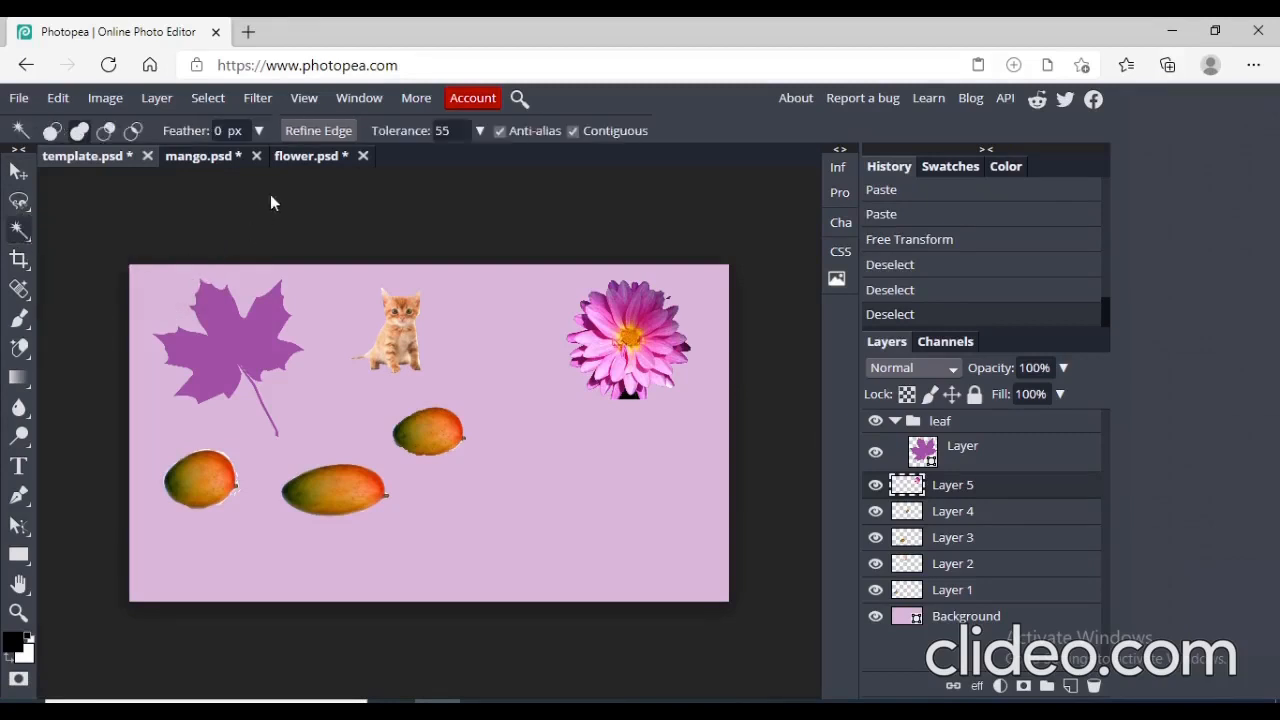
click(302, 155)
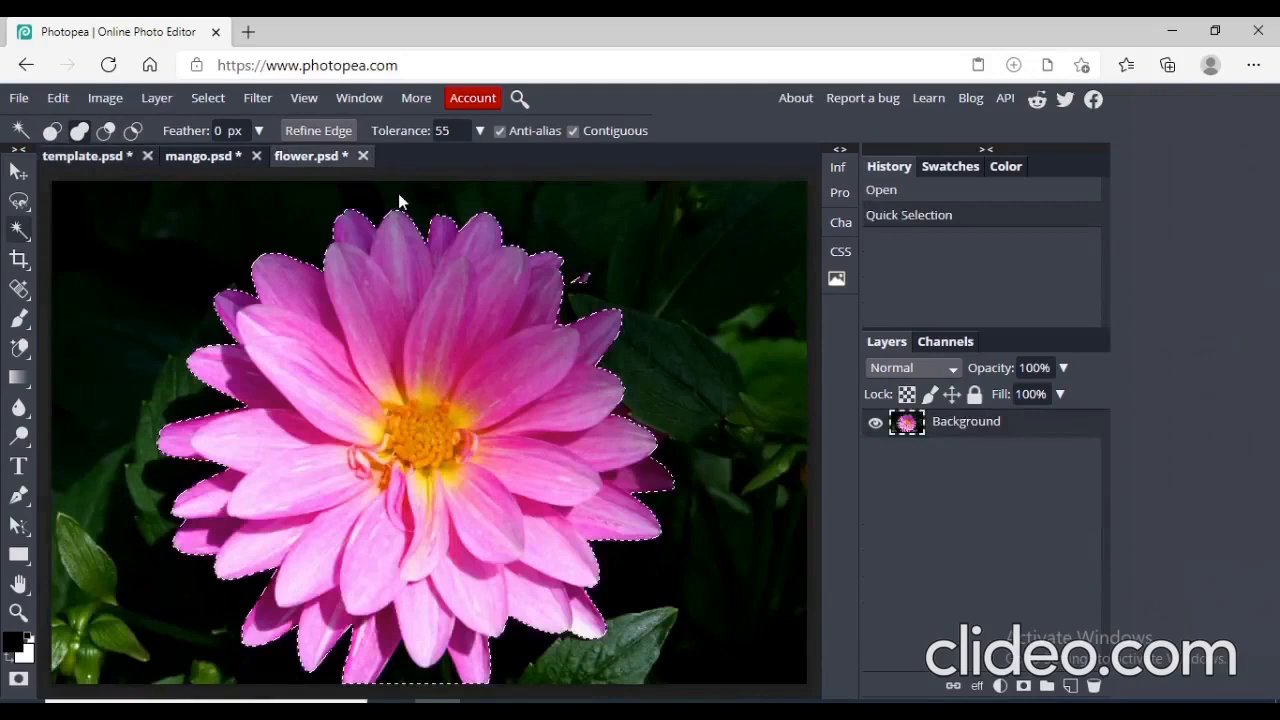
key(ctrl+d)
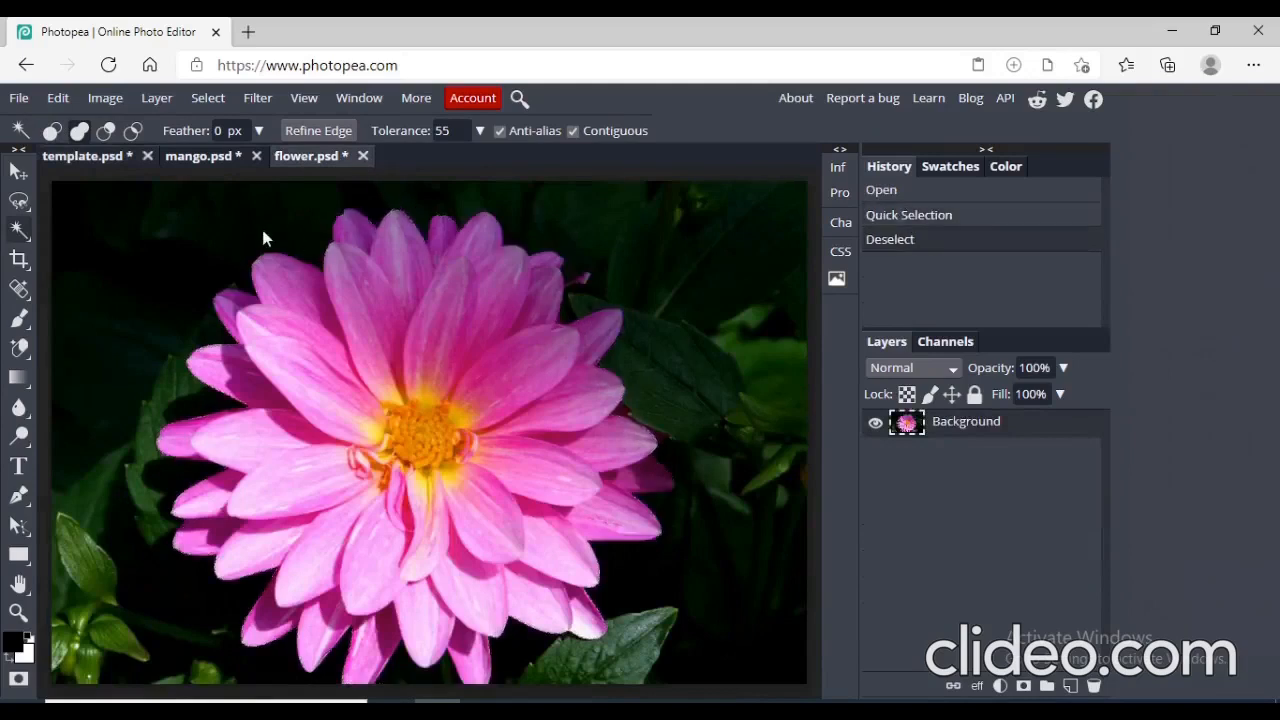
right_click(20, 230)
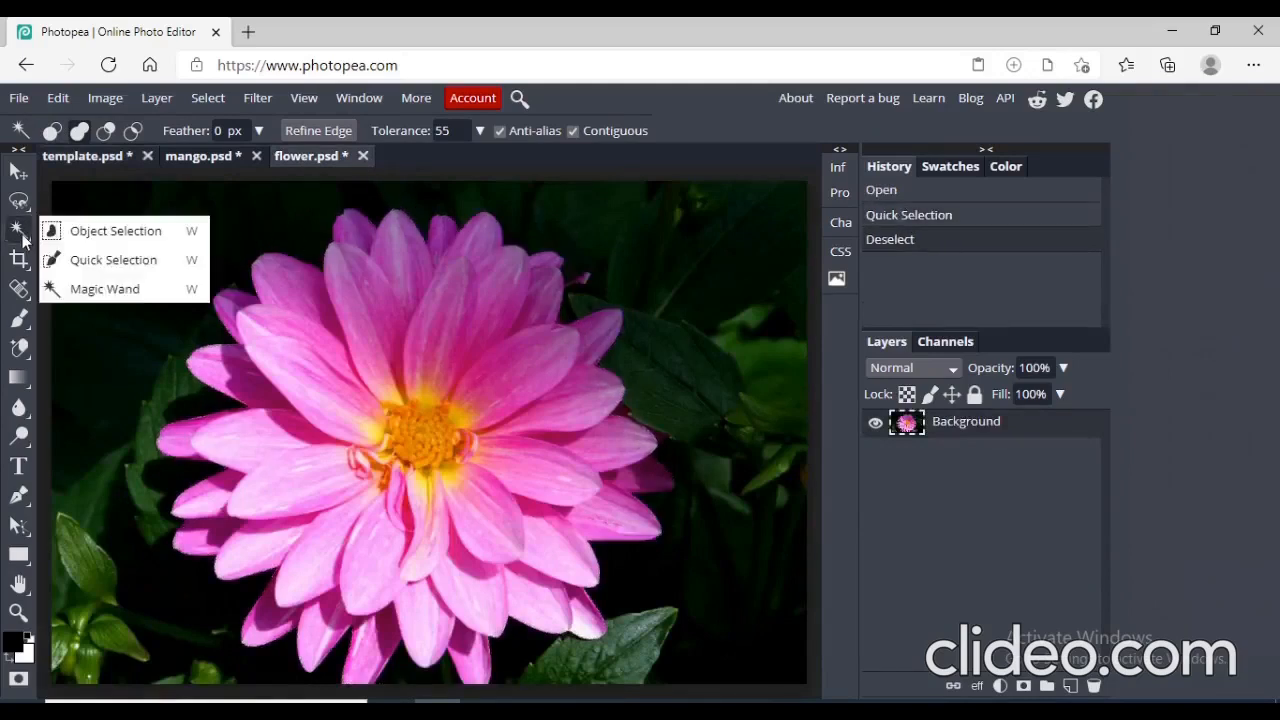
click(121, 289)
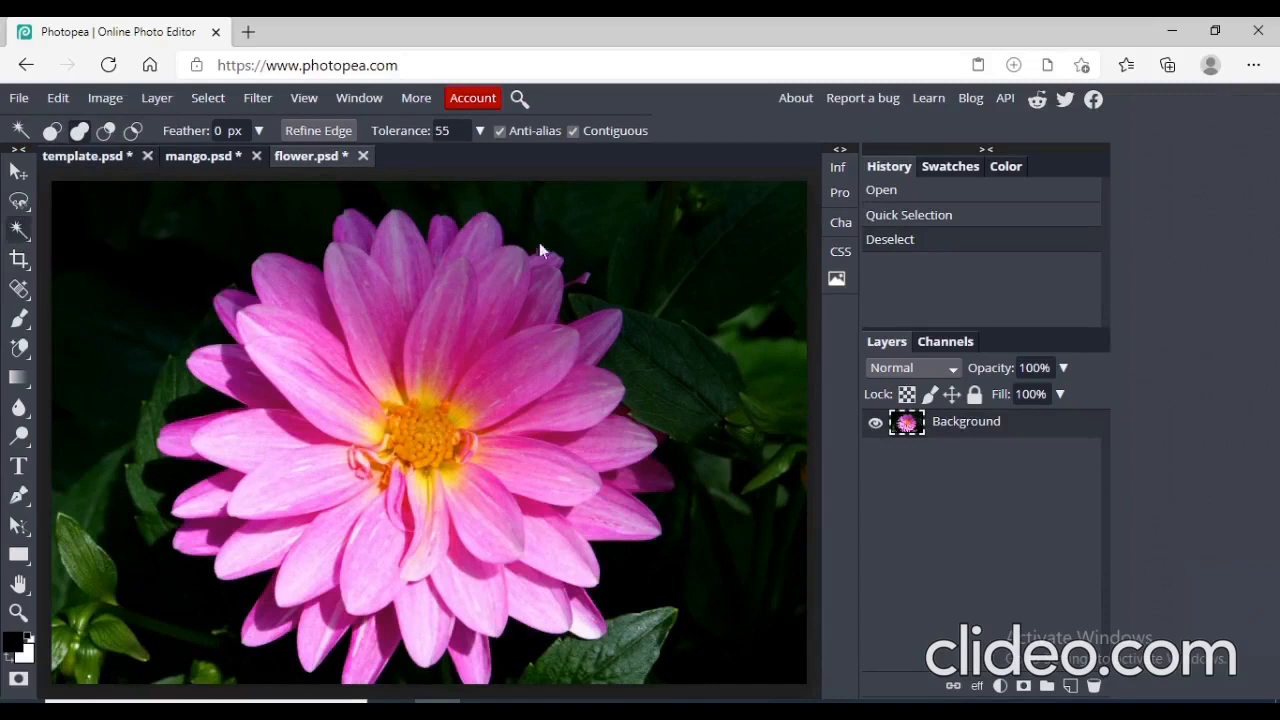
Try to select the flower by adding petal areas with the Magic Wand at tolerance 55, and clear the selection.
click(529, 362)
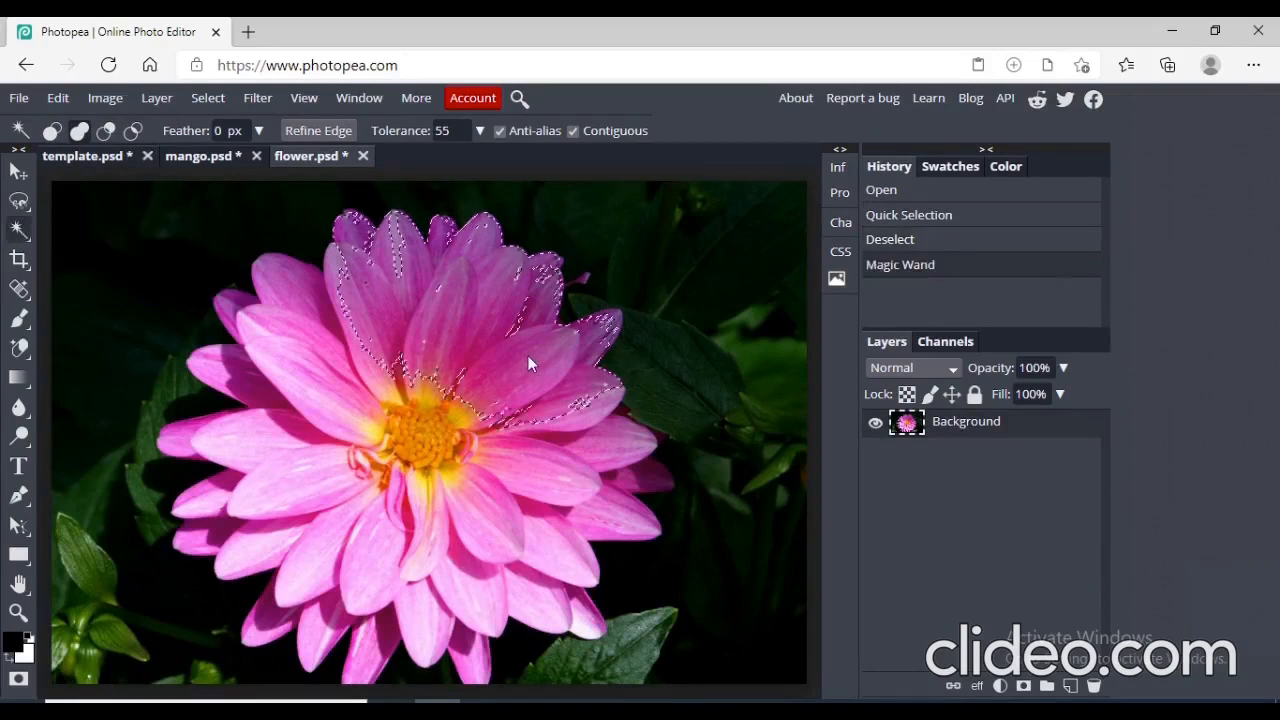
click(529, 362)
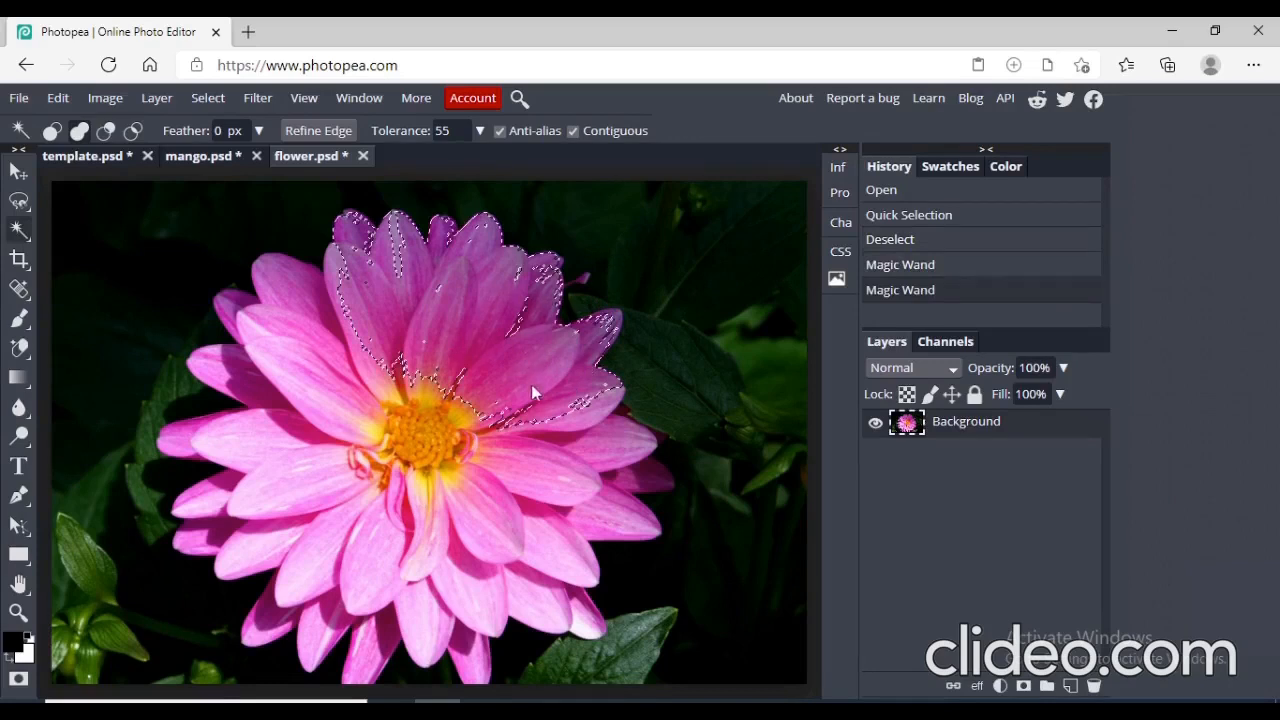
click(562, 464)
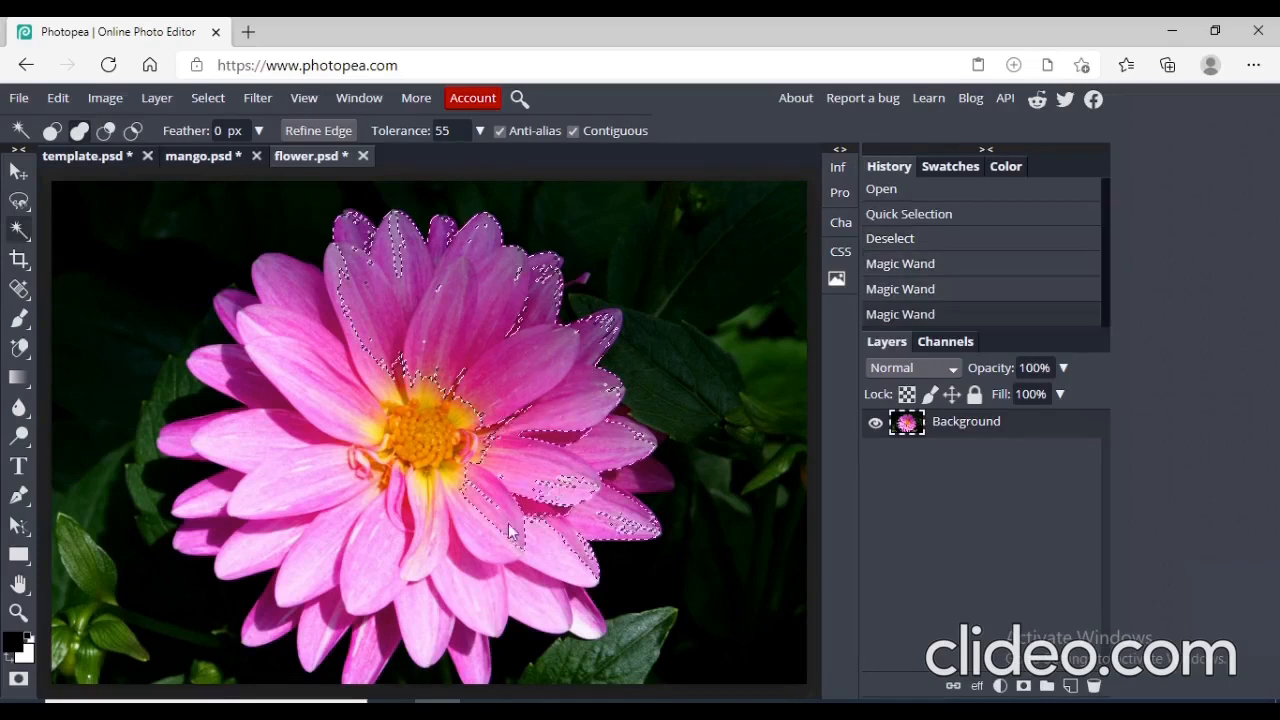
click(463, 551)
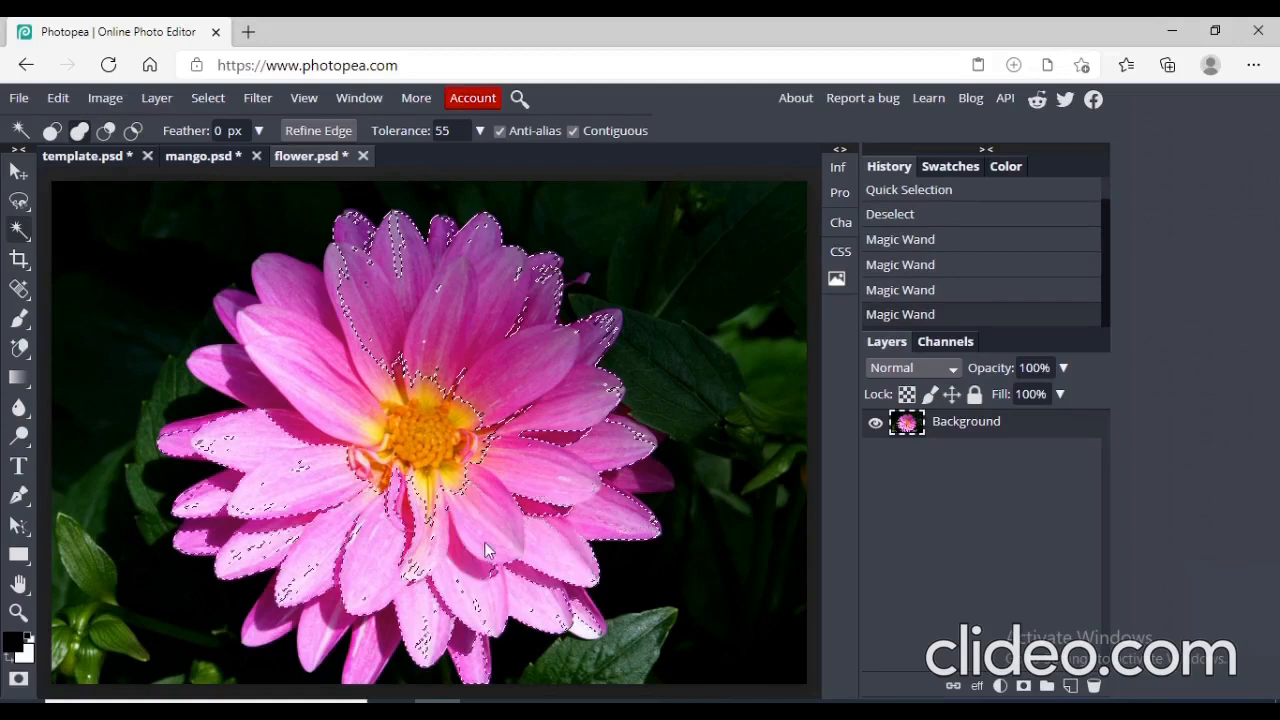
click(486, 548)
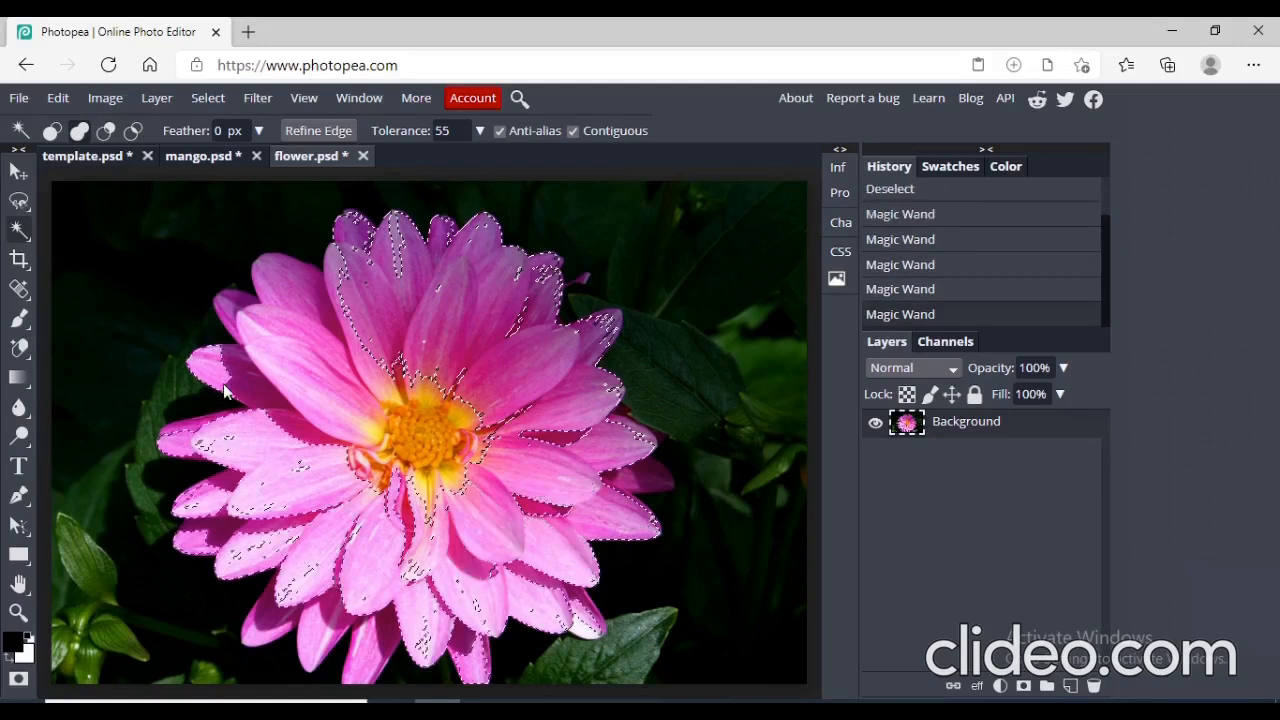
click(290, 372)
click(283, 411)
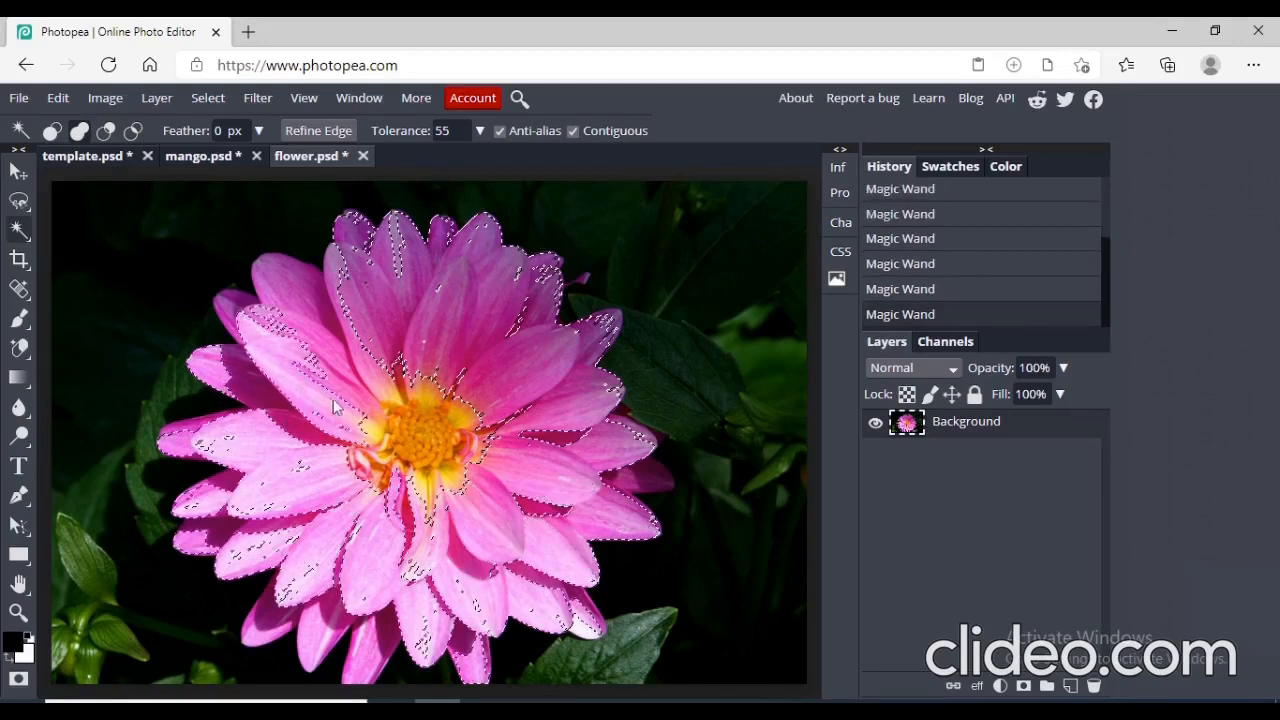
click(305, 325)
click(290, 269)
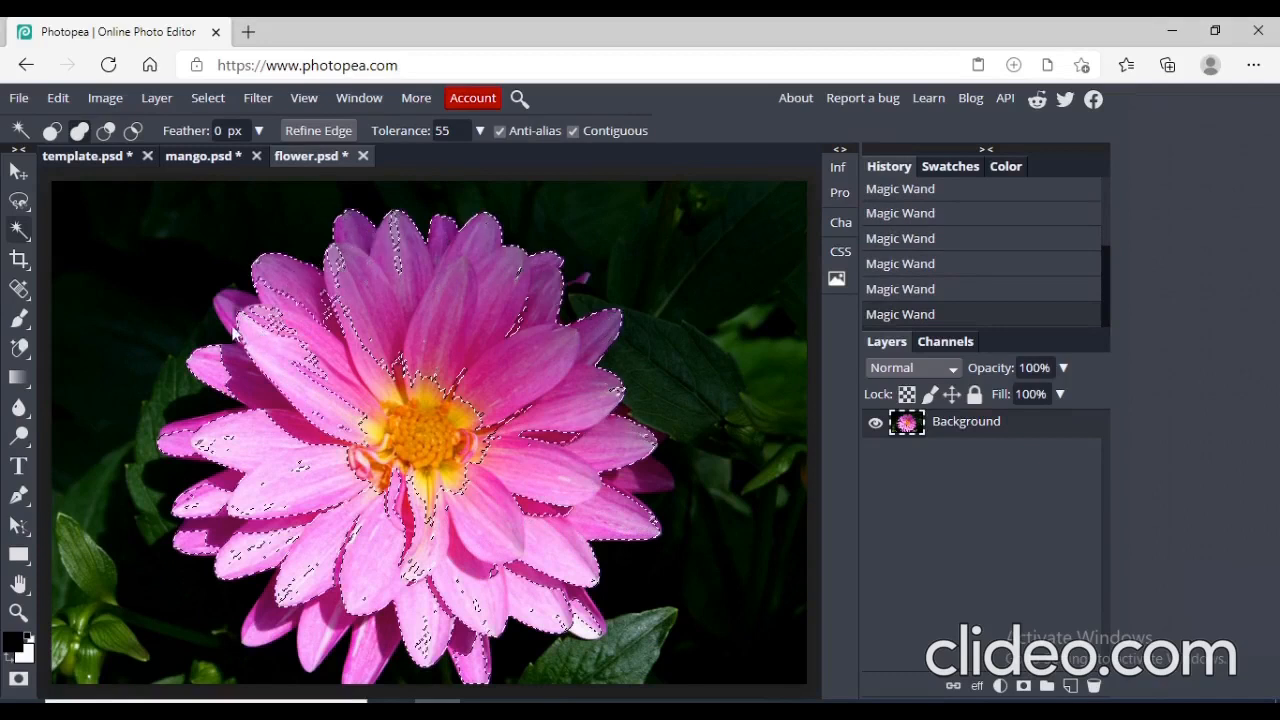
click(235, 333)
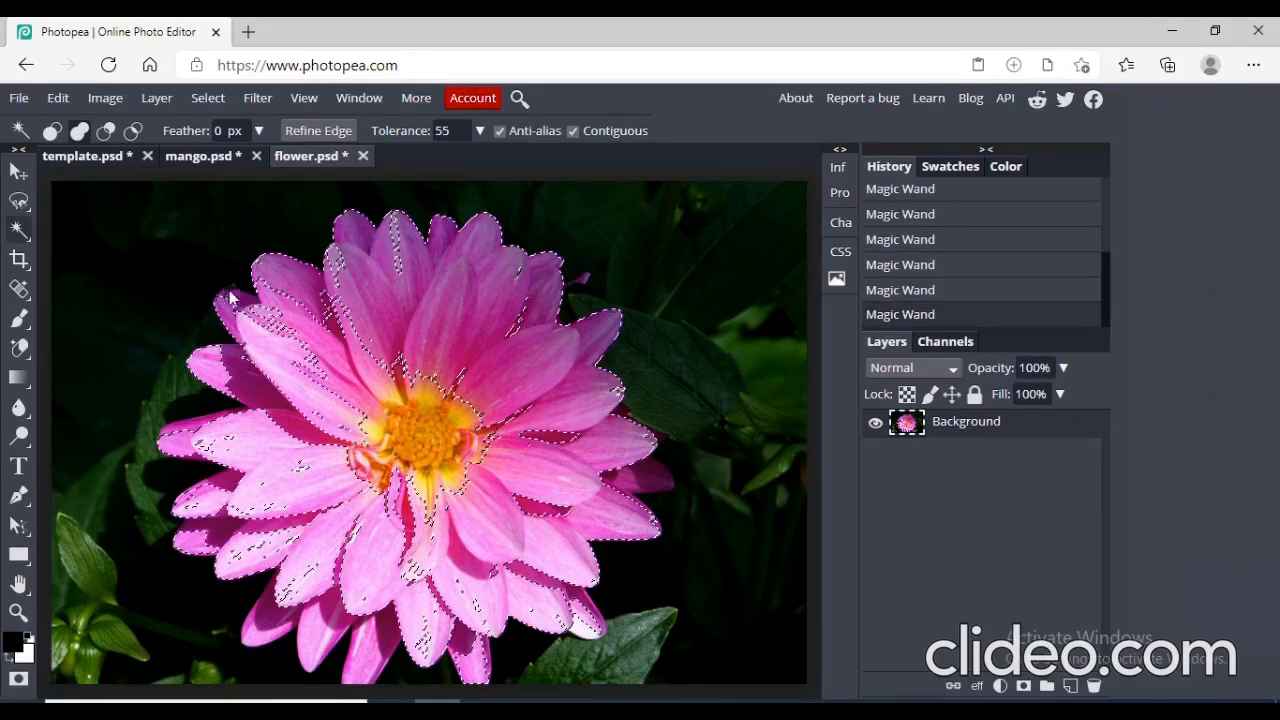
click(605, 428)
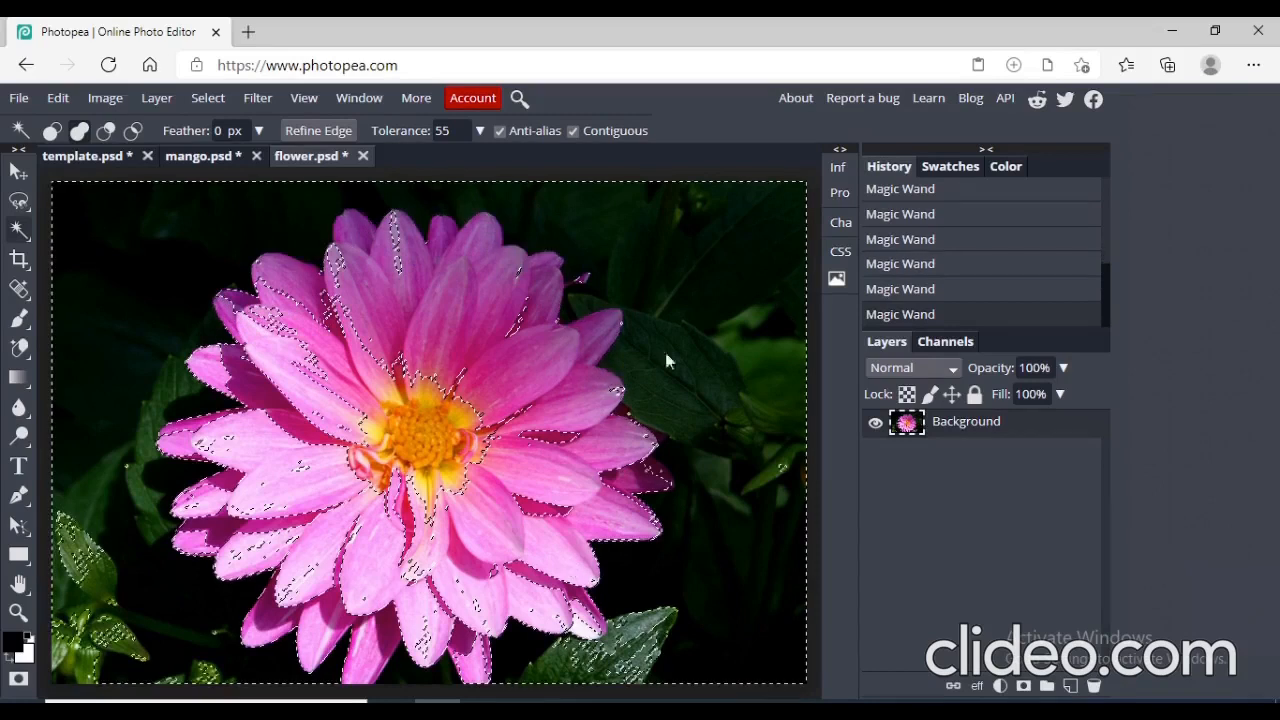
click(490, 424)
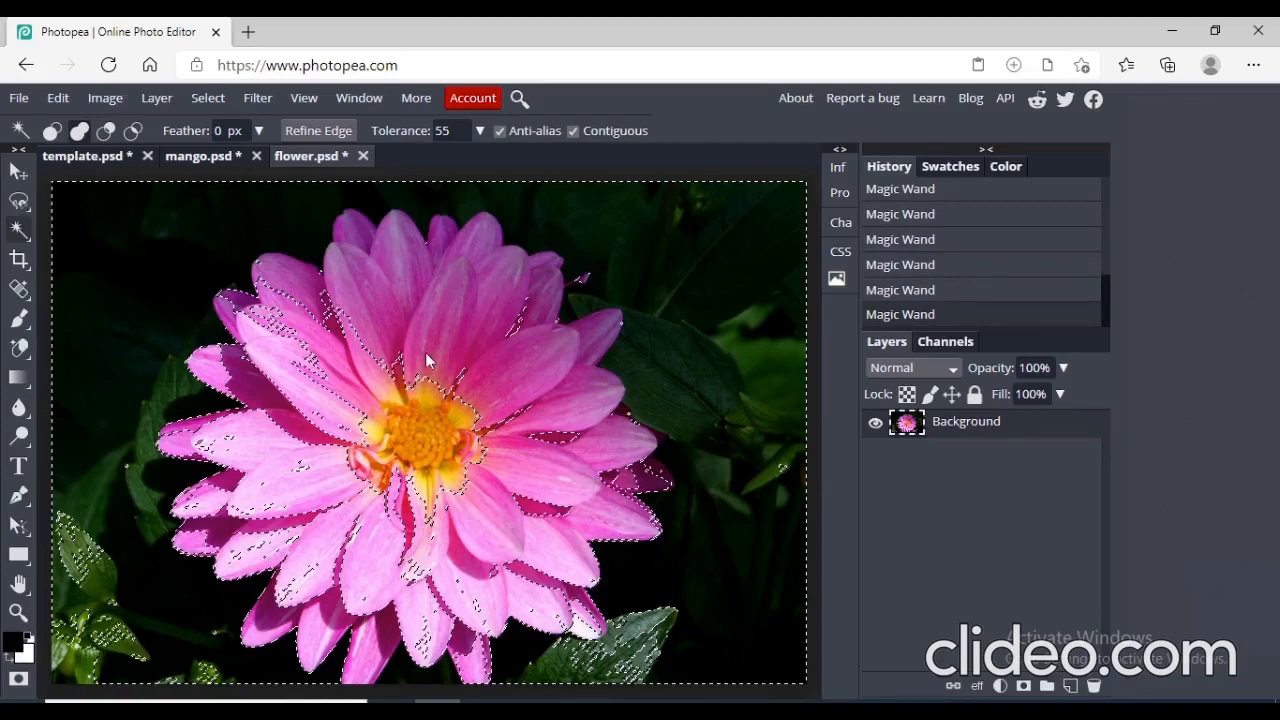
key(ctrl+d)
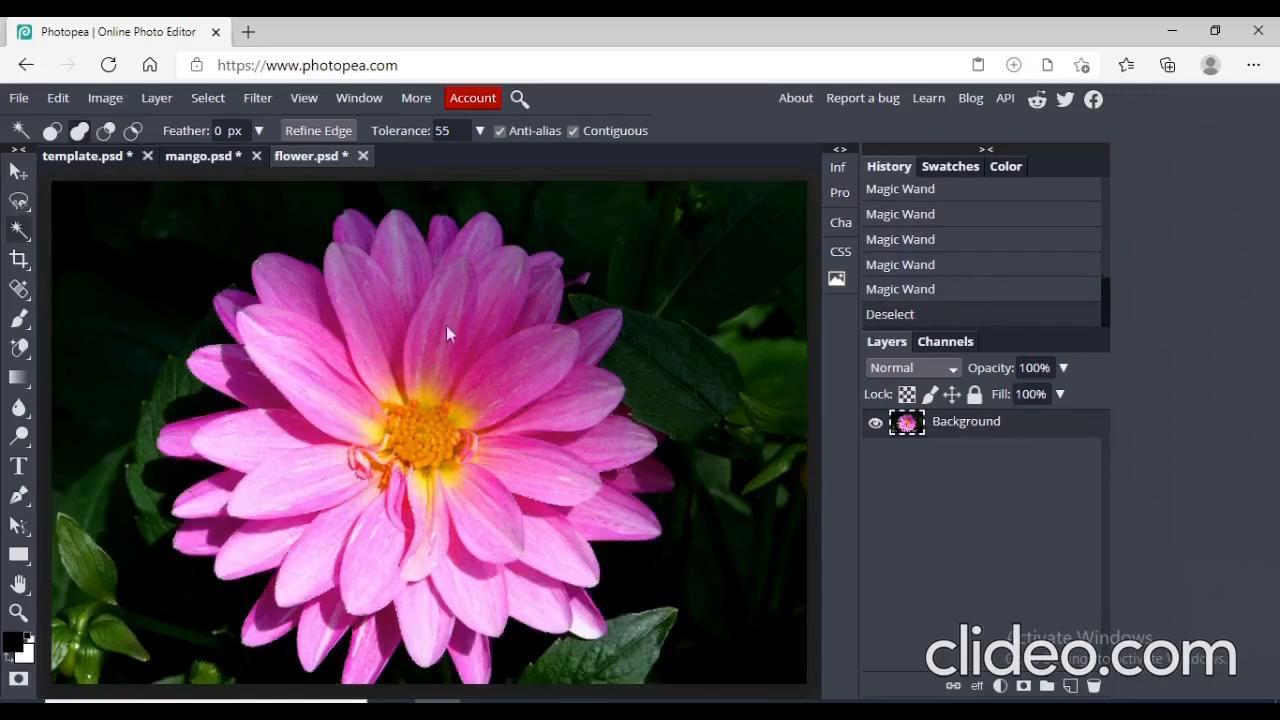
Select the dark background around the flower with the Magic Wand and invert the selection.
right_click(18, 229)
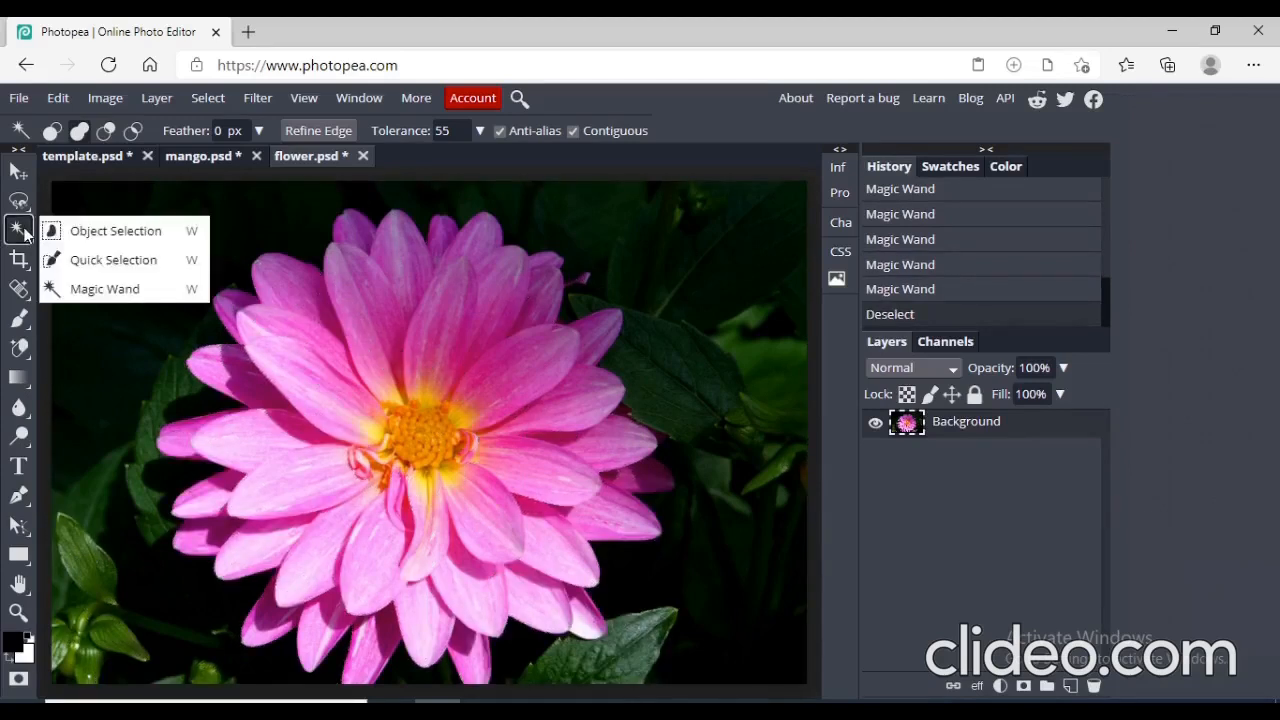
click(105, 291)
click(699, 250)
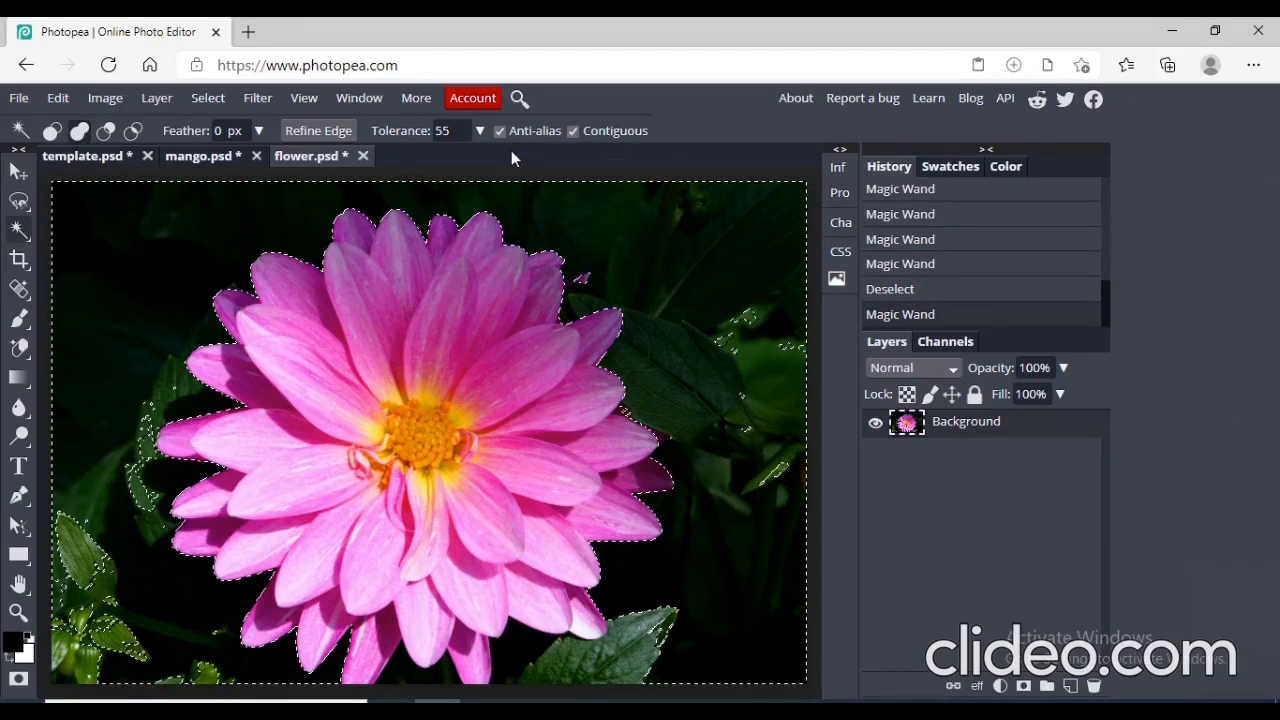
click(205, 98)
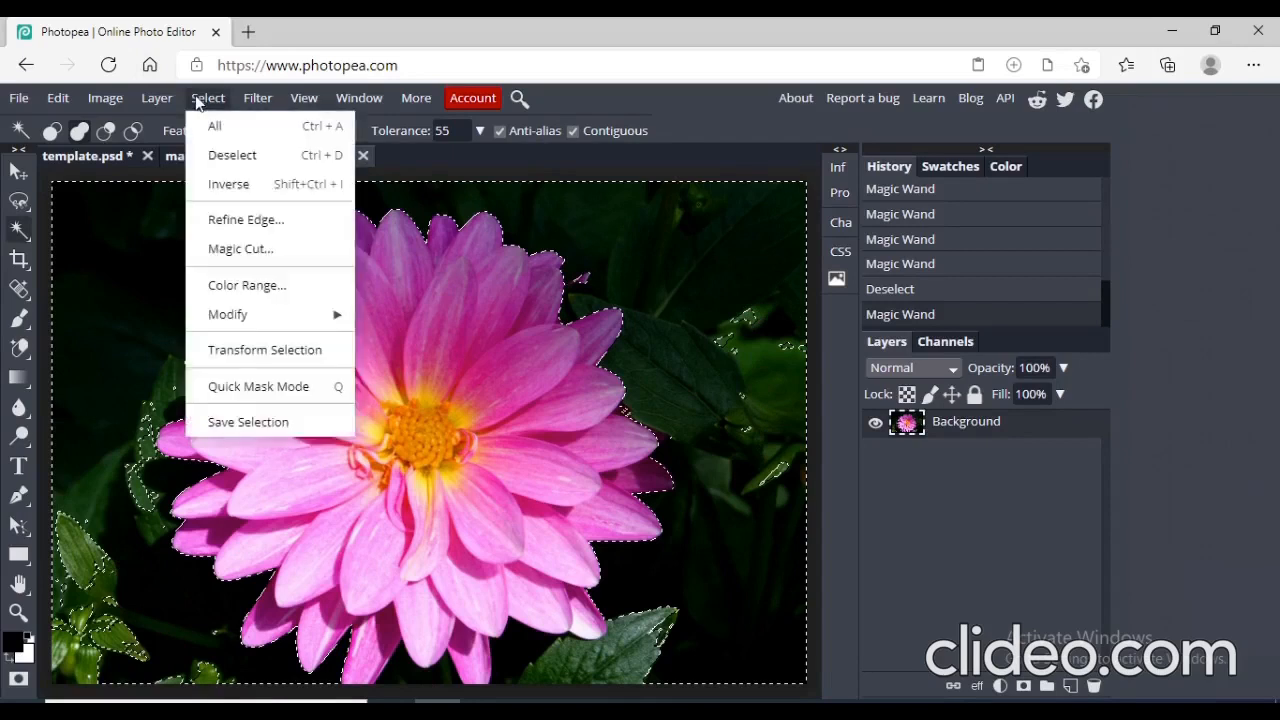
click(251, 190)
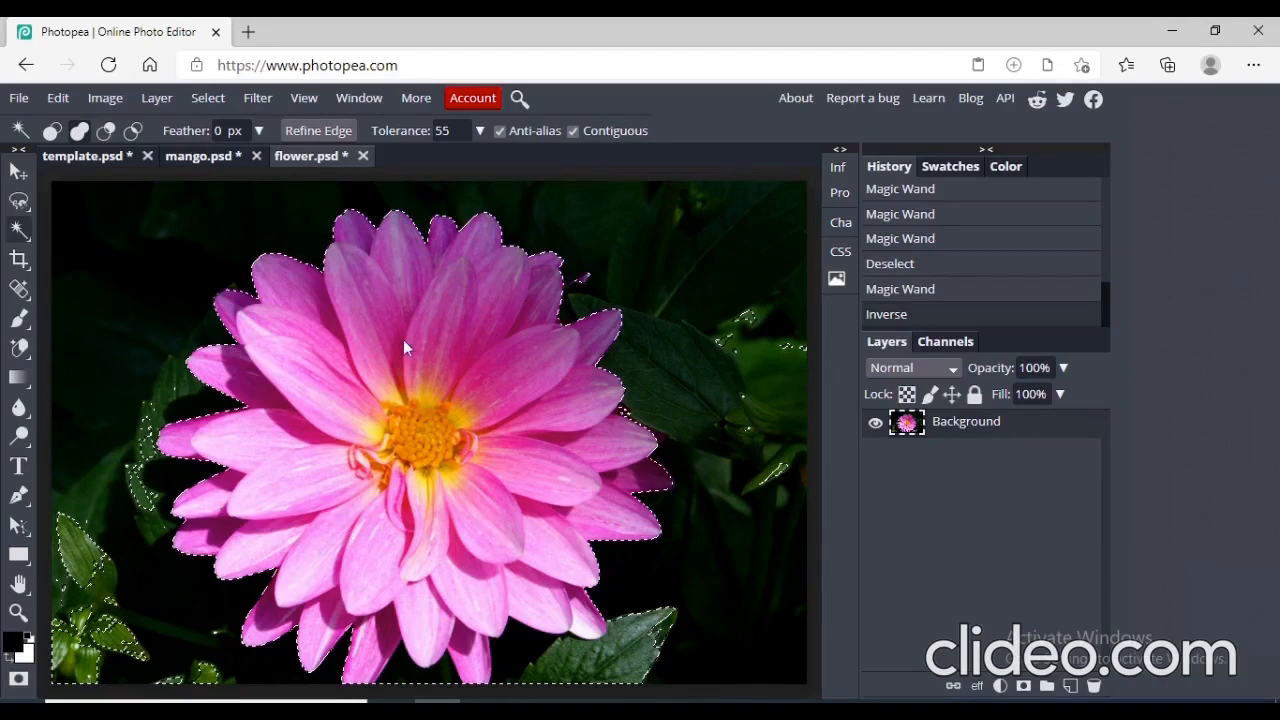
Switch to template.psd and paste the copied flower cutout into it.
click(117, 154)
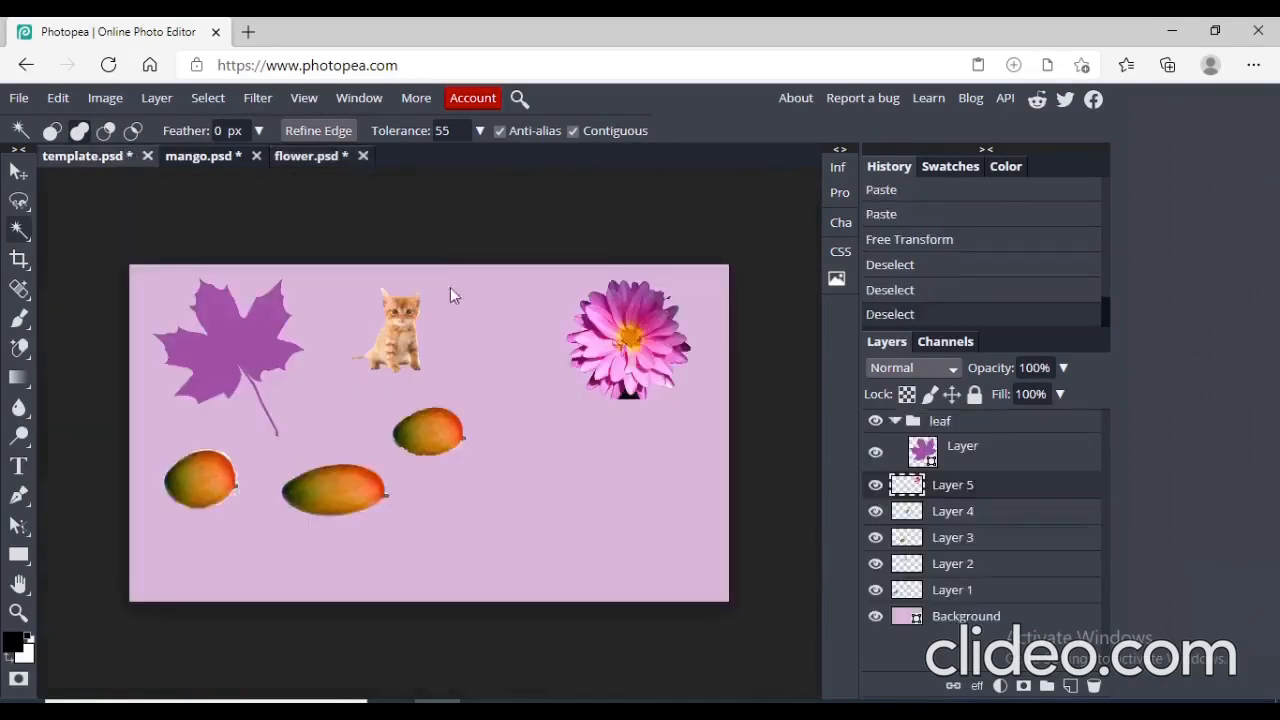
right_click(482, 409)
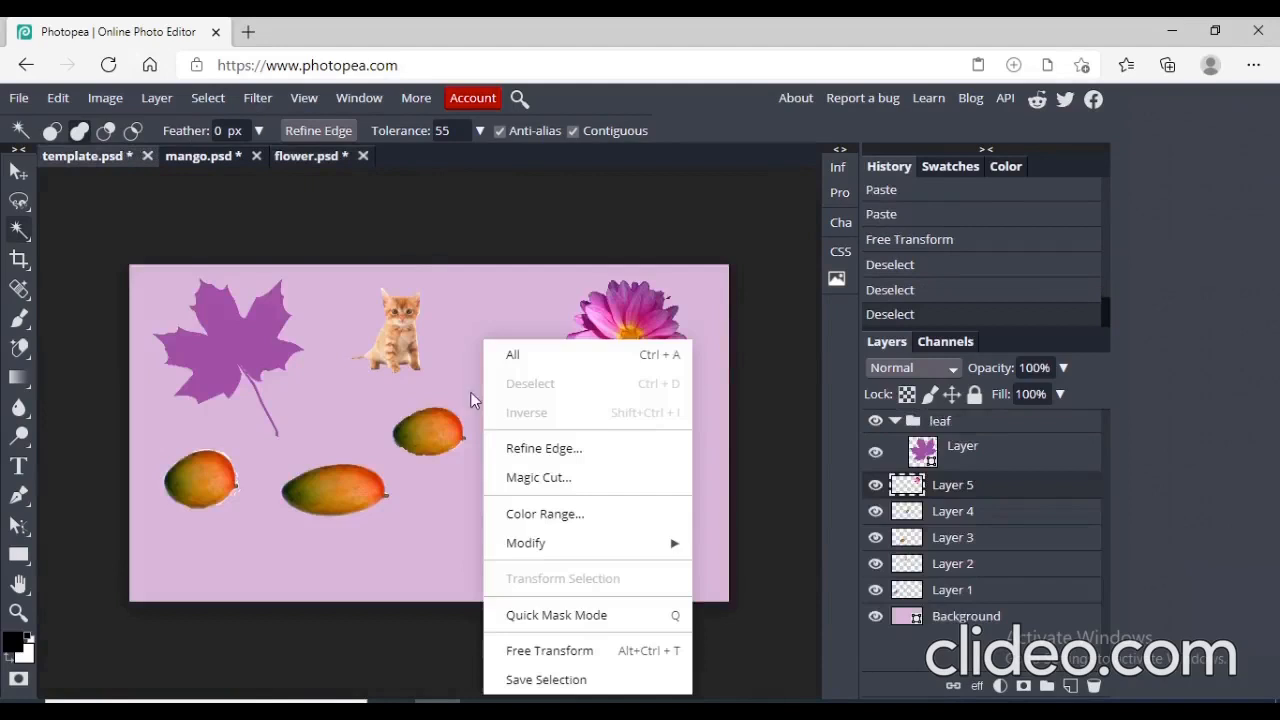
click(472, 400)
click(58, 98)
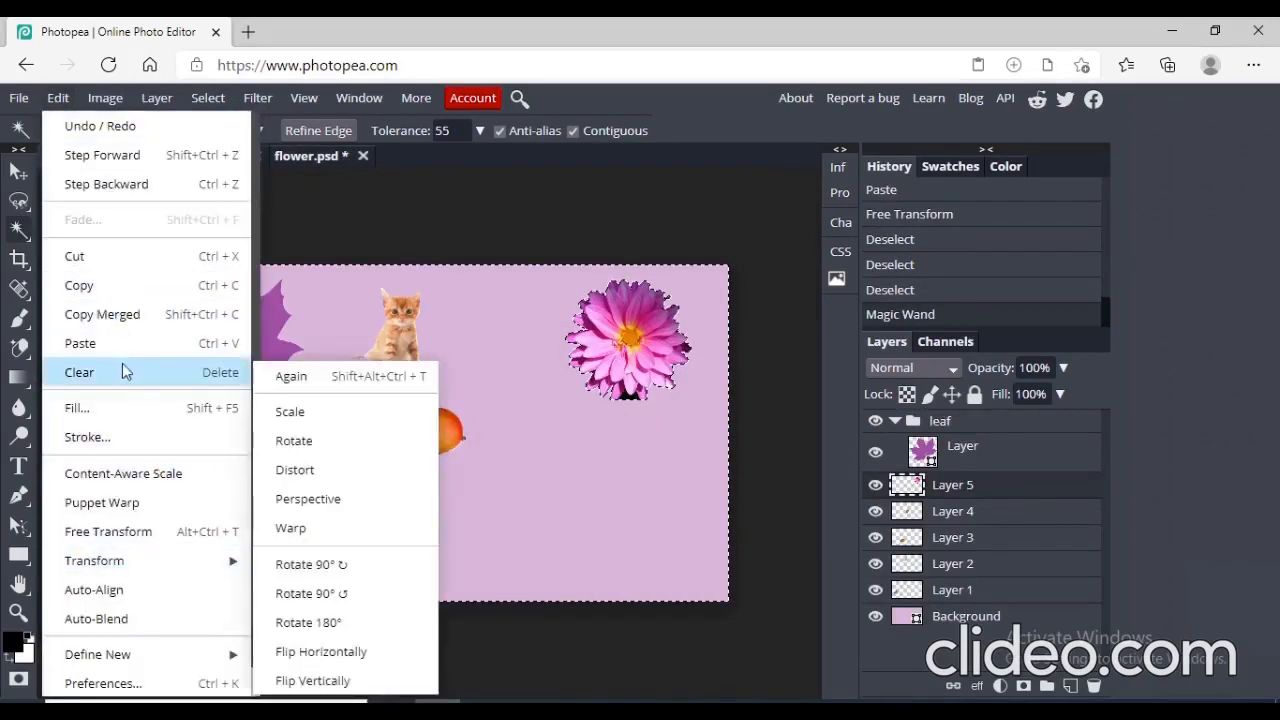
click(148, 346)
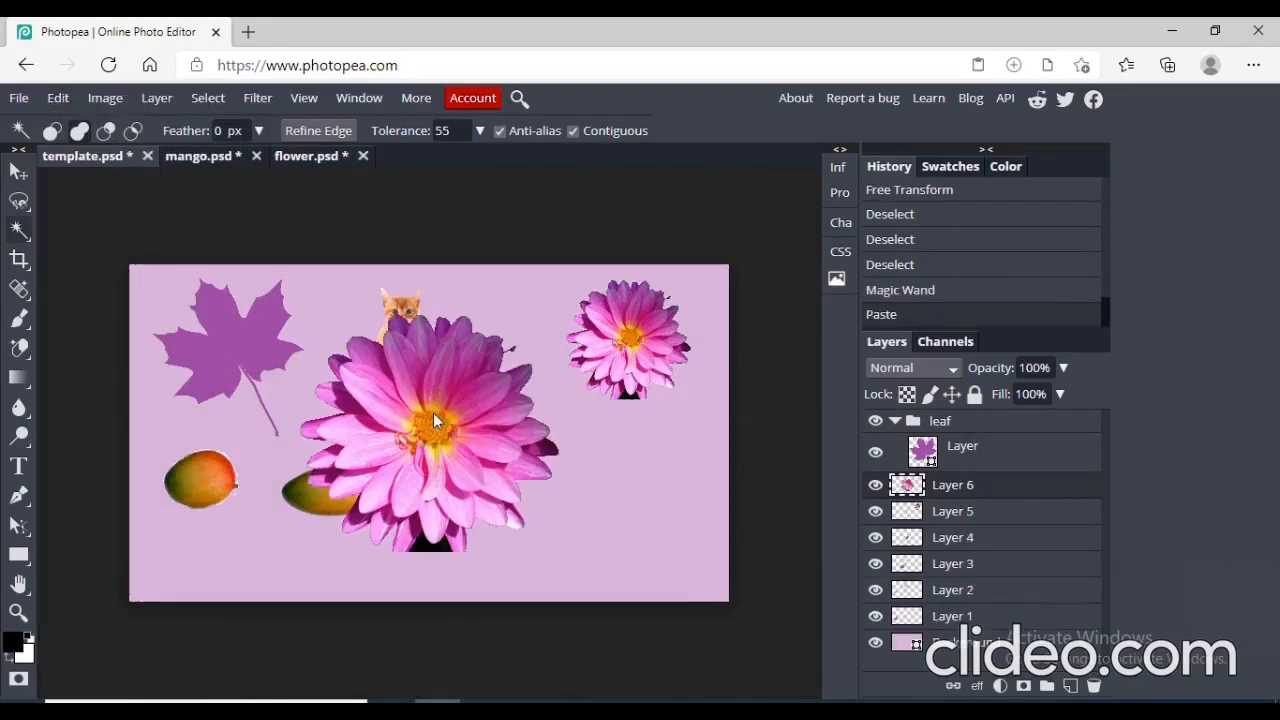
Nudge the wand-selected yellow centre of the pasted flower slightly with Free Transform, and deselect.
click(547, 477)
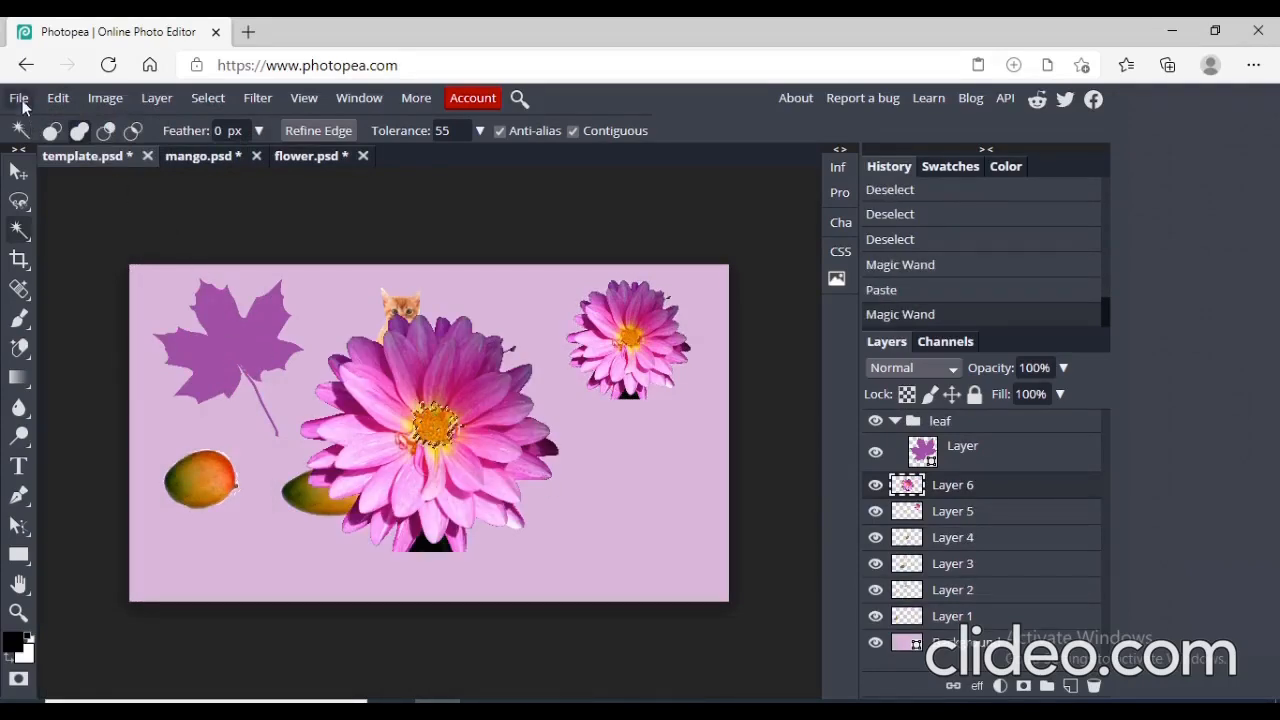
click(58, 98)
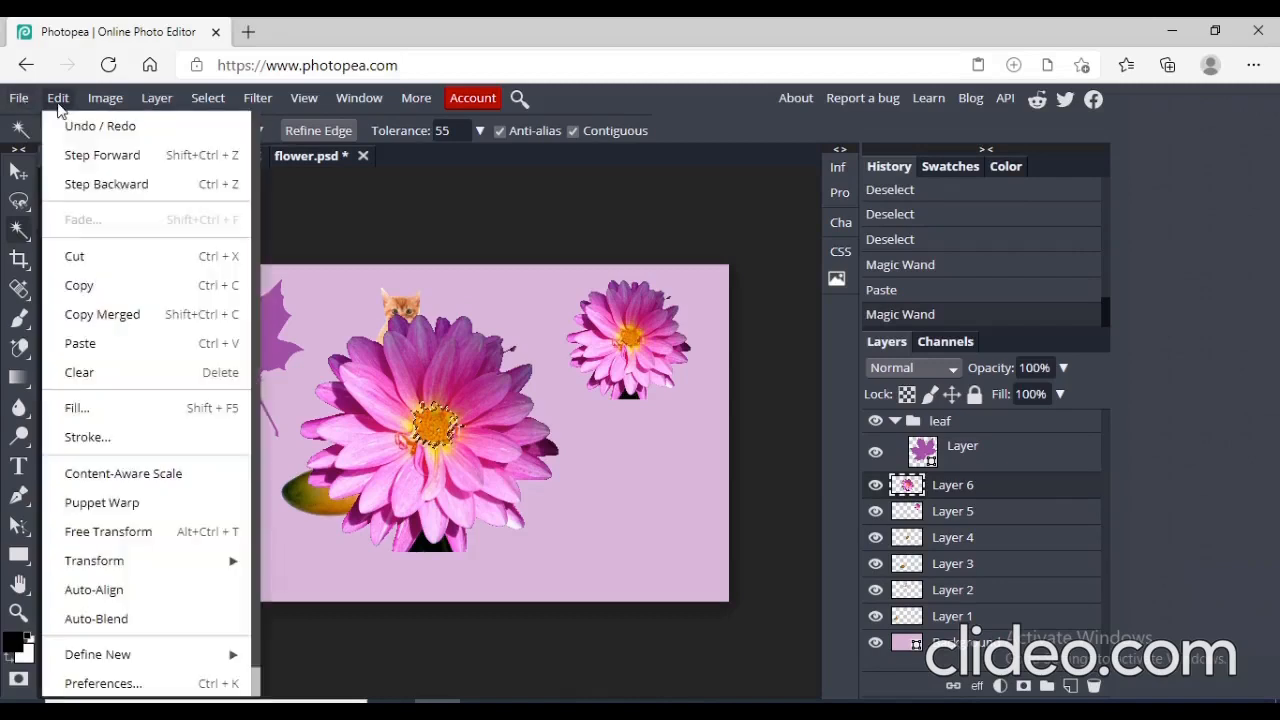
click(165, 543)
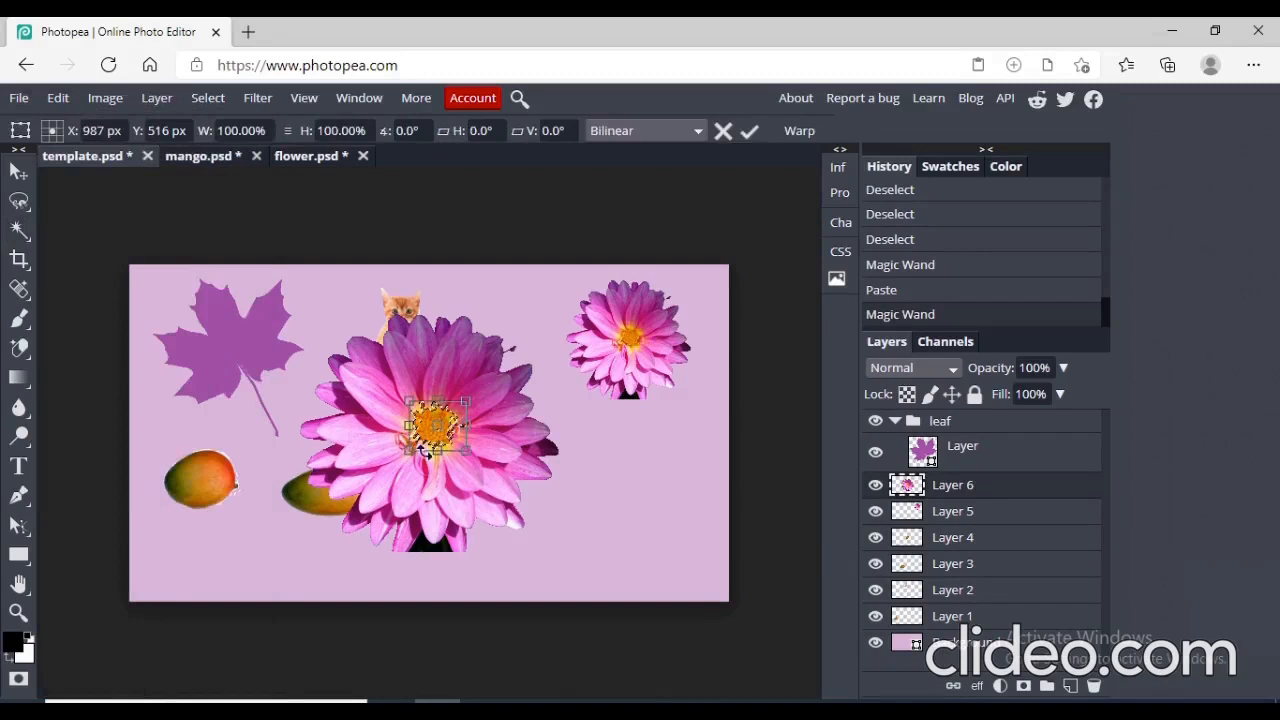
mouse_move(448, 440)
mouse_down()
mouse_move(433, 450)
mouse_move(475, 472)
mouse_move(451, 438)
mouse_up()
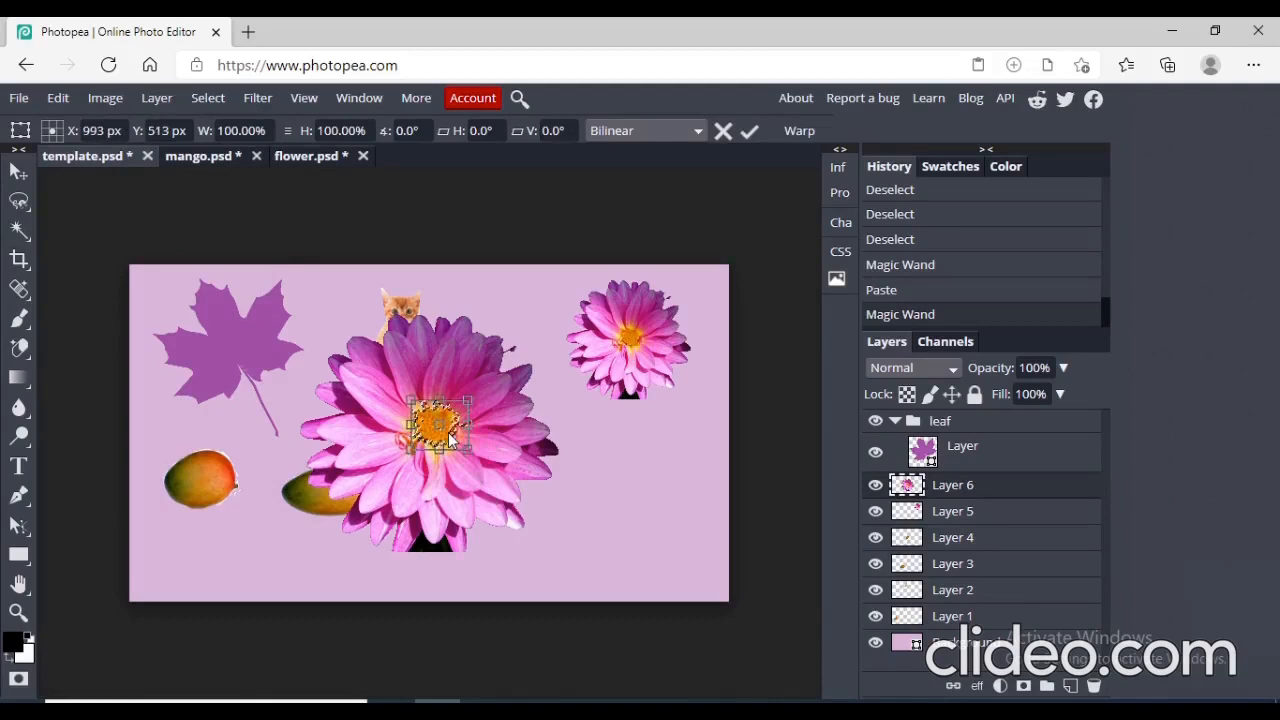
key(Return)
key(ctrl+d)
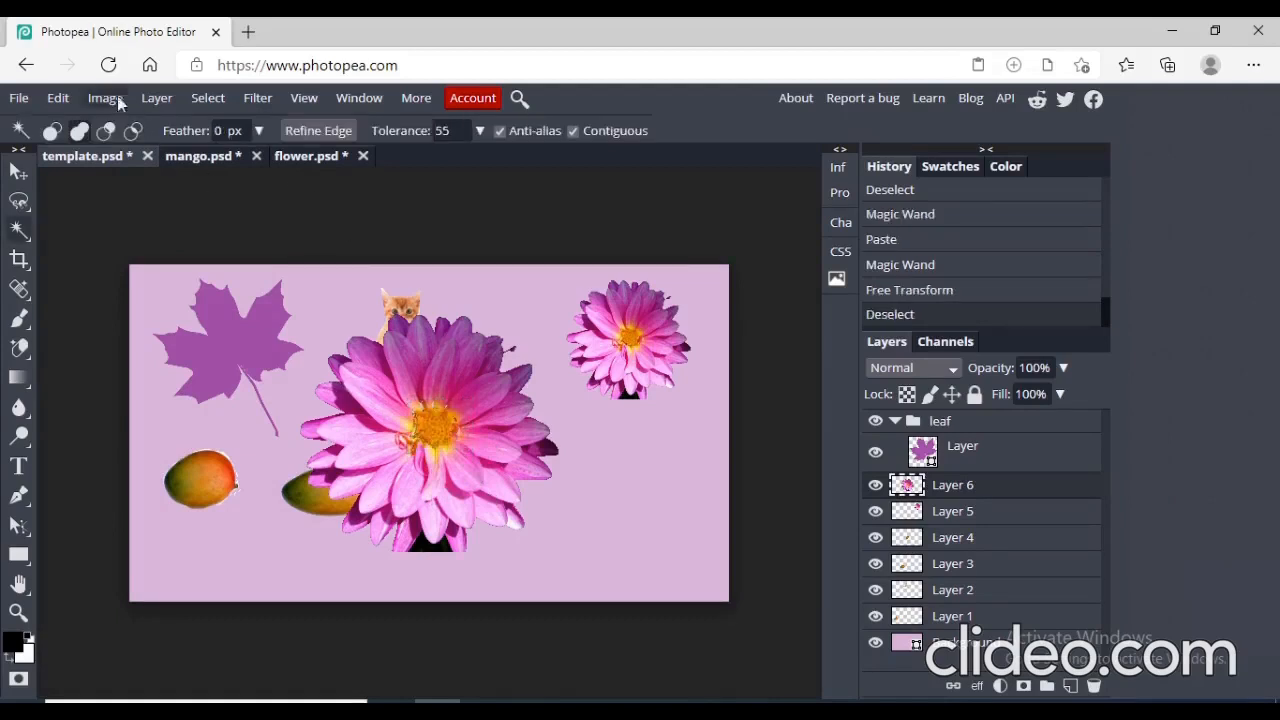
Free Transform the whole pasted flower to about 52% width and 54% height, placing it below the smaller flower near the canvas's lower right corner.
click(57, 99)
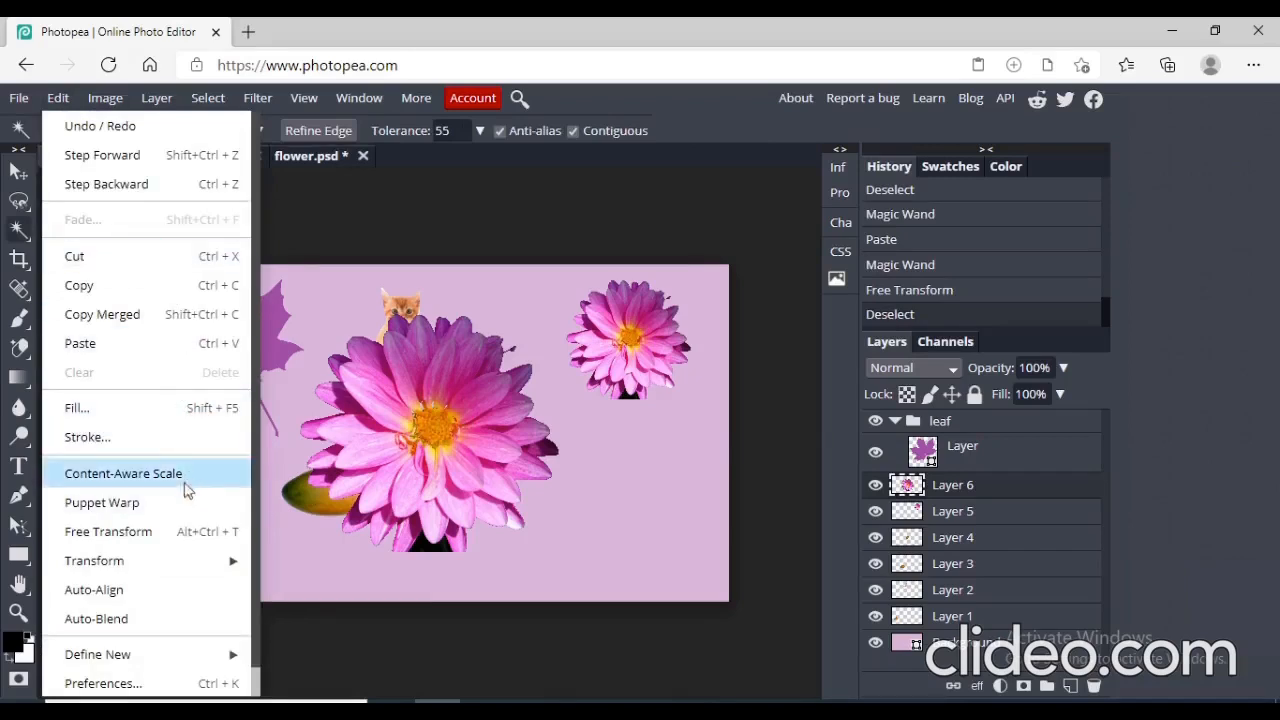
click(186, 531)
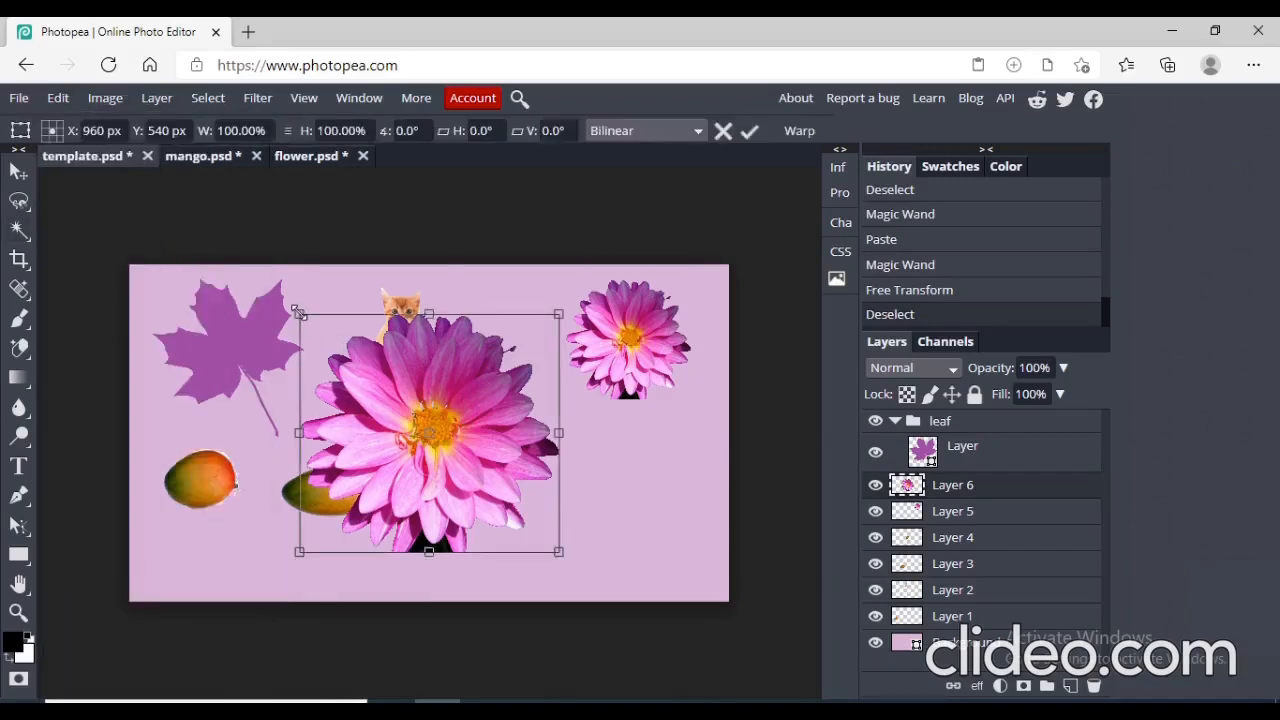
drag(299, 314, 423, 423)
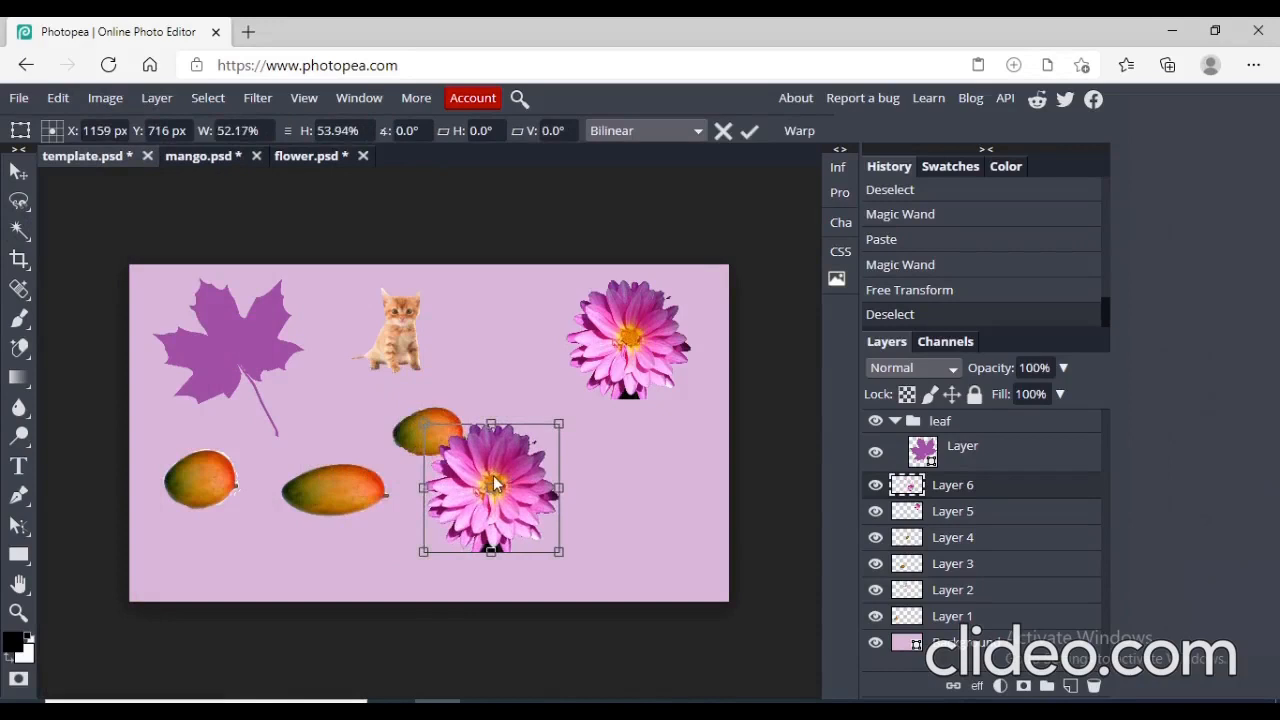
drag(495, 485, 598, 486)
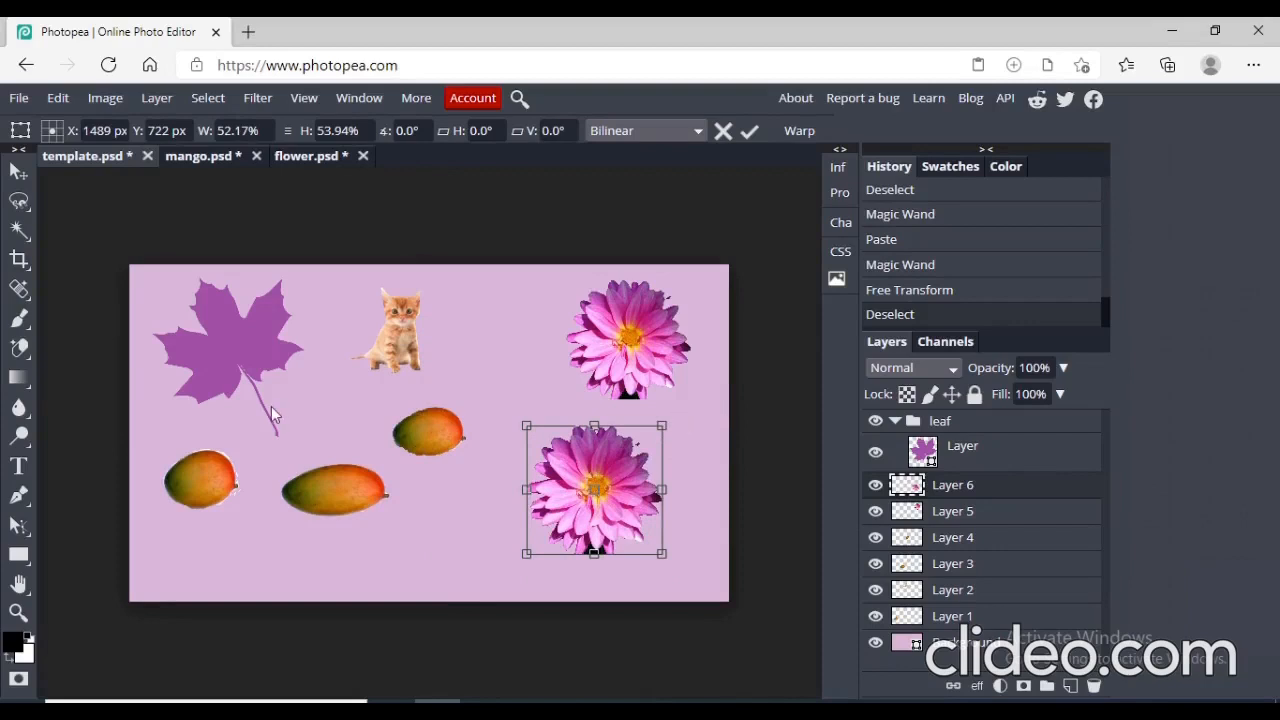
click(26, 238)
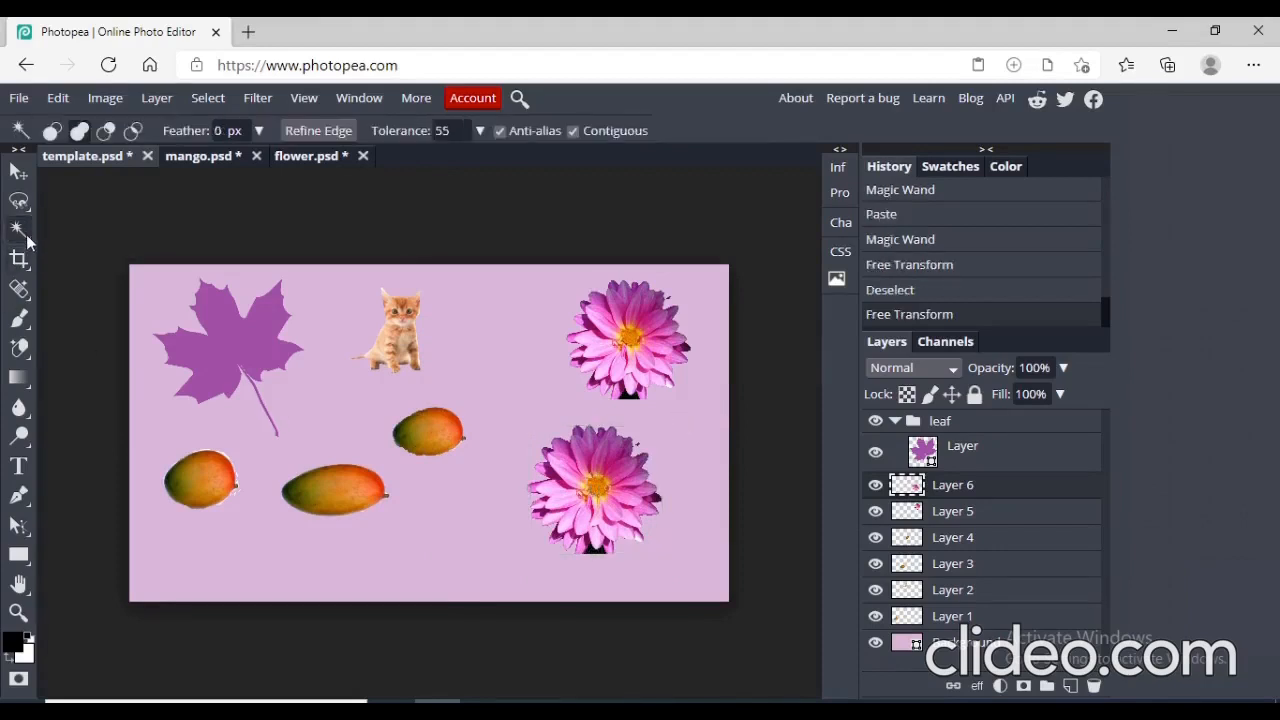
click(26, 238)
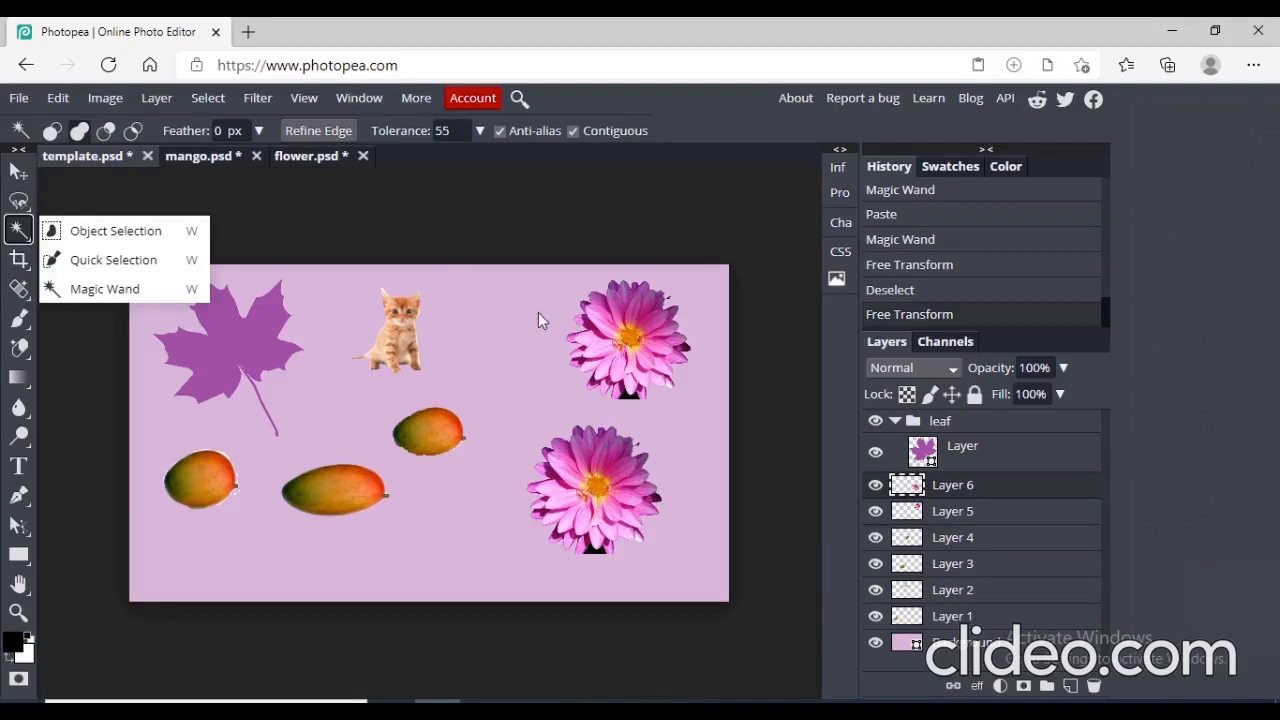
Place the cliff and mountain sunset photo from the gallery and stretch it to about 155% width and 135% height to cover the canvas.
click(837, 280)
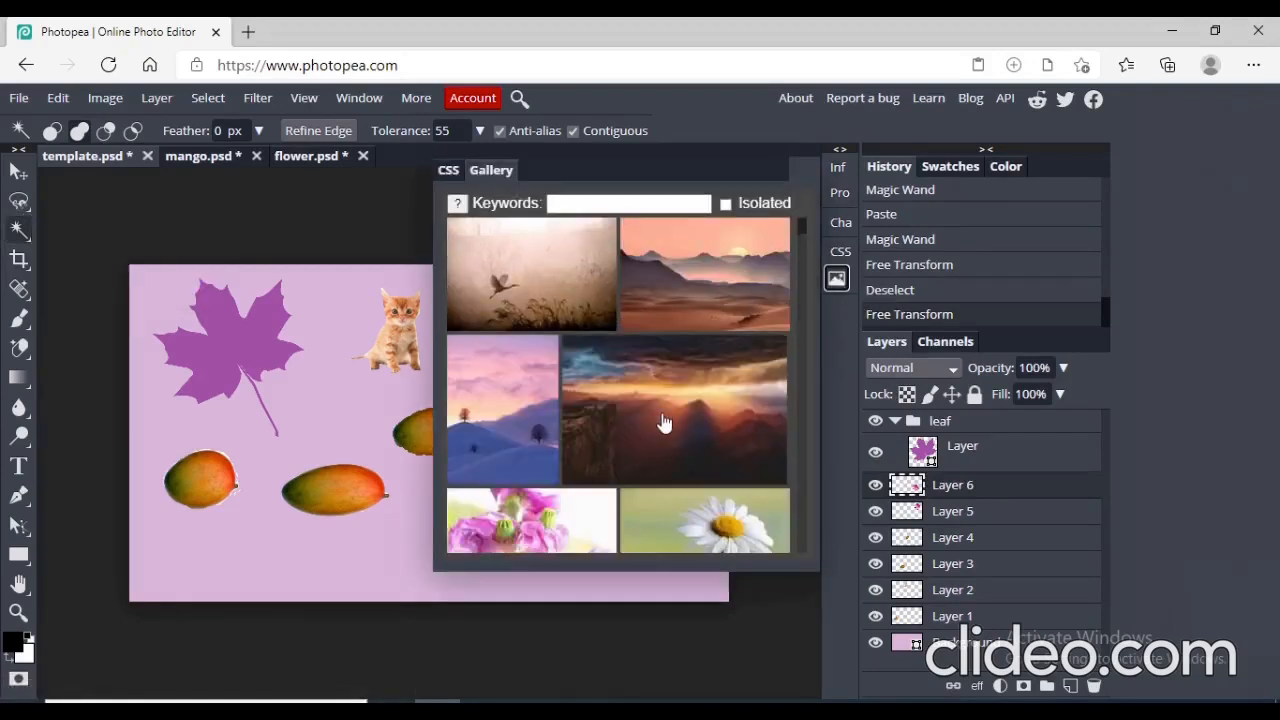
click(664, 423)
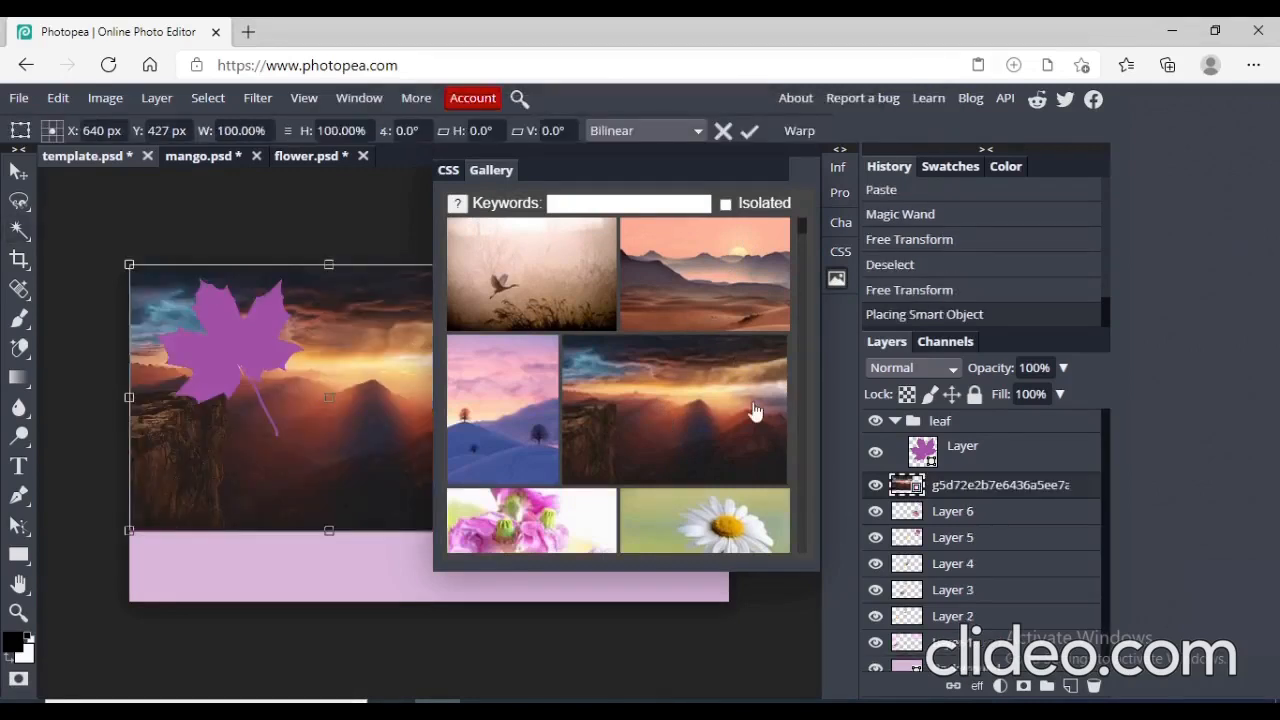
click(837, 280)
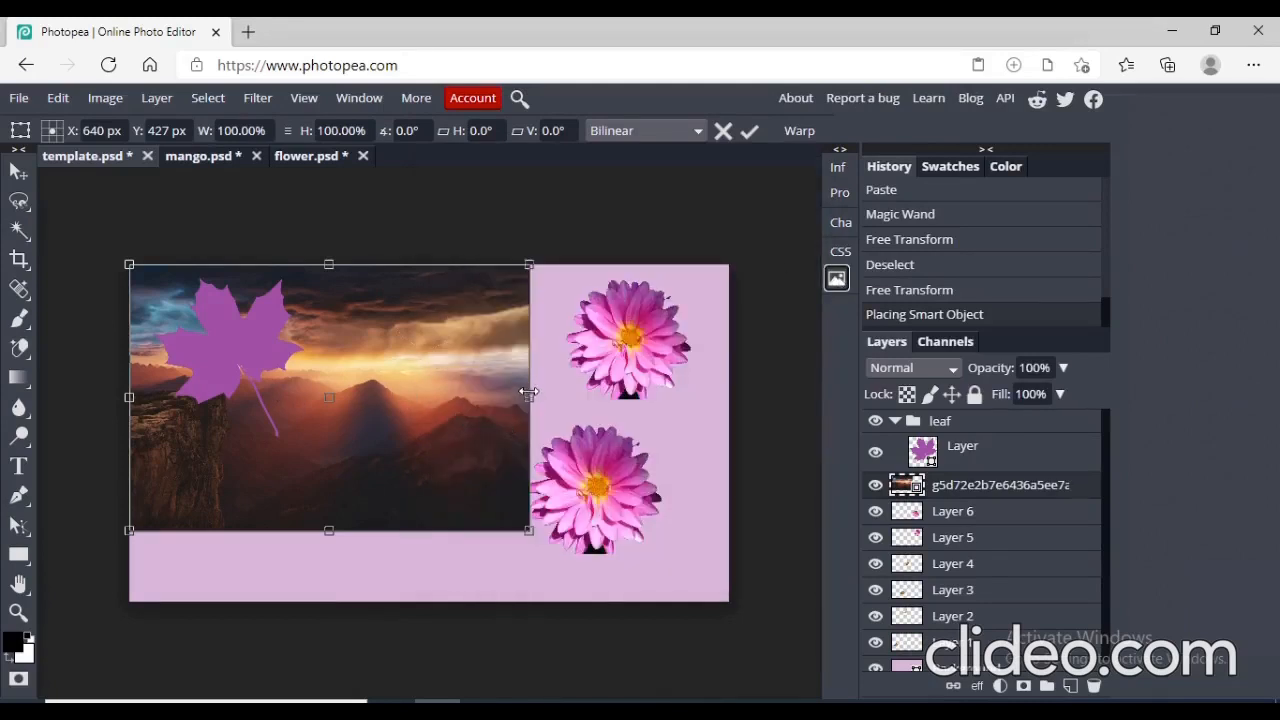
drag(529, 397, 750, 397)
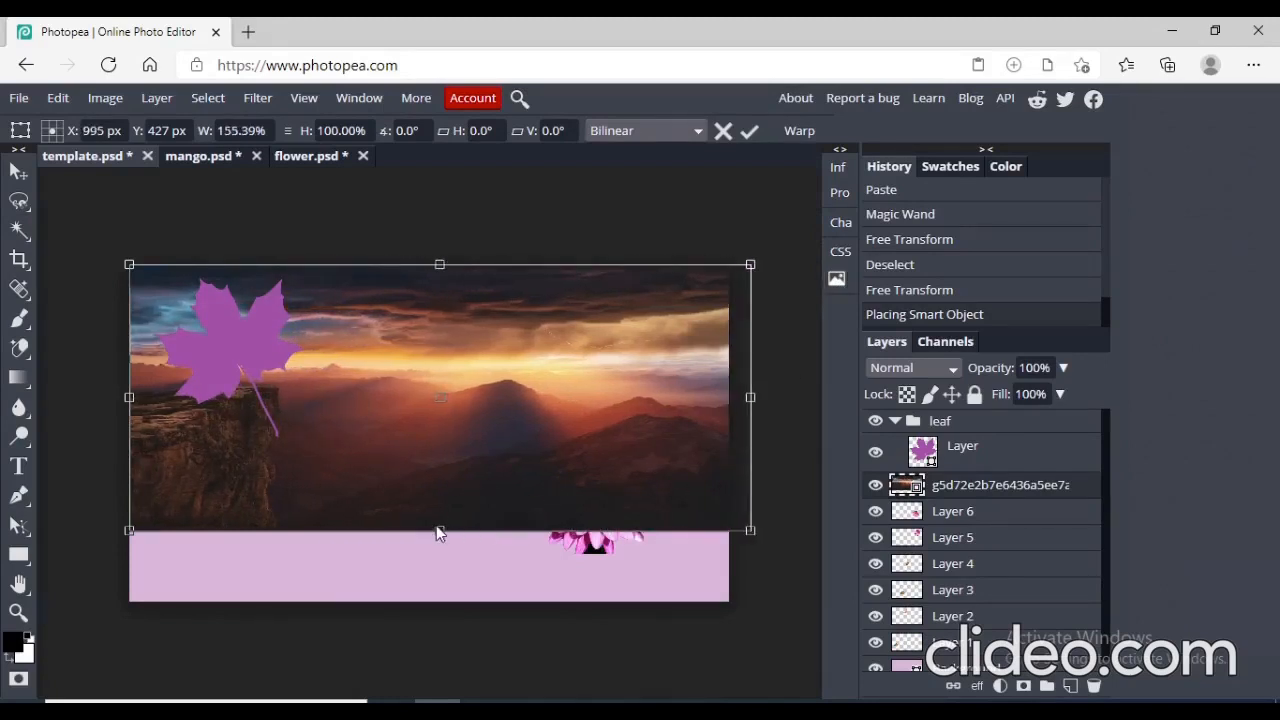
drag(440, 531, 440, 624)
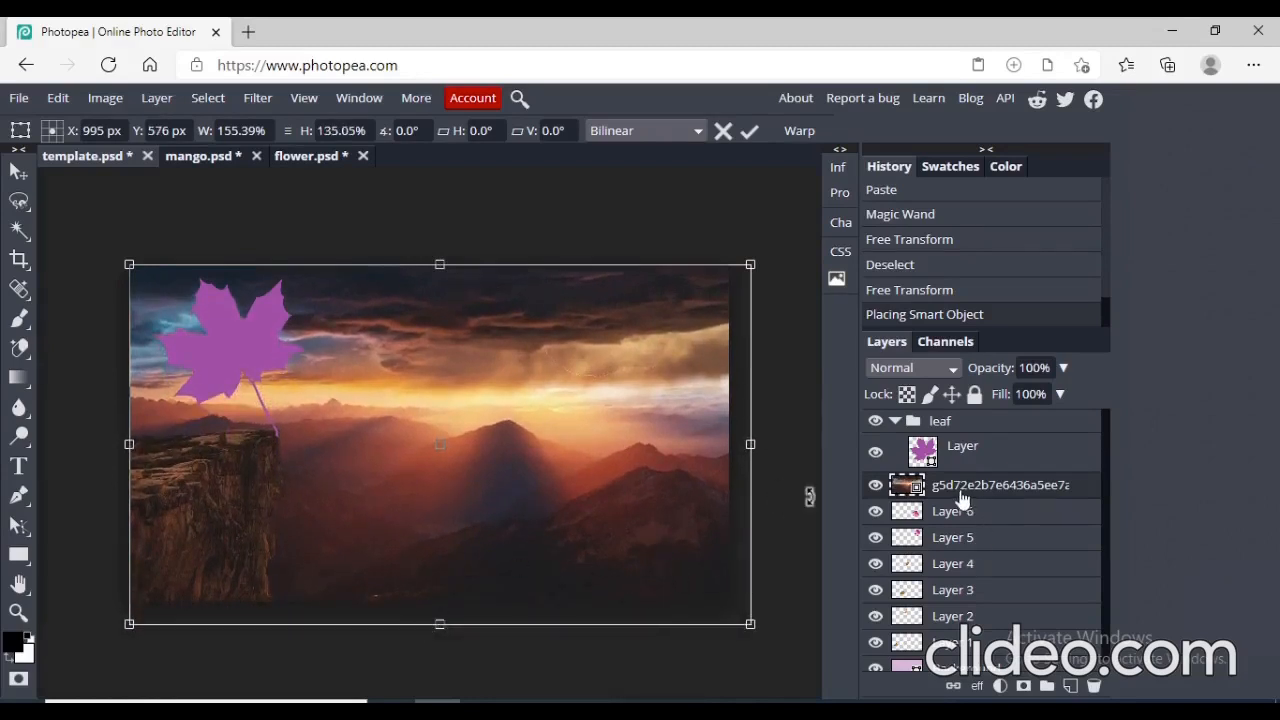
key(Return)
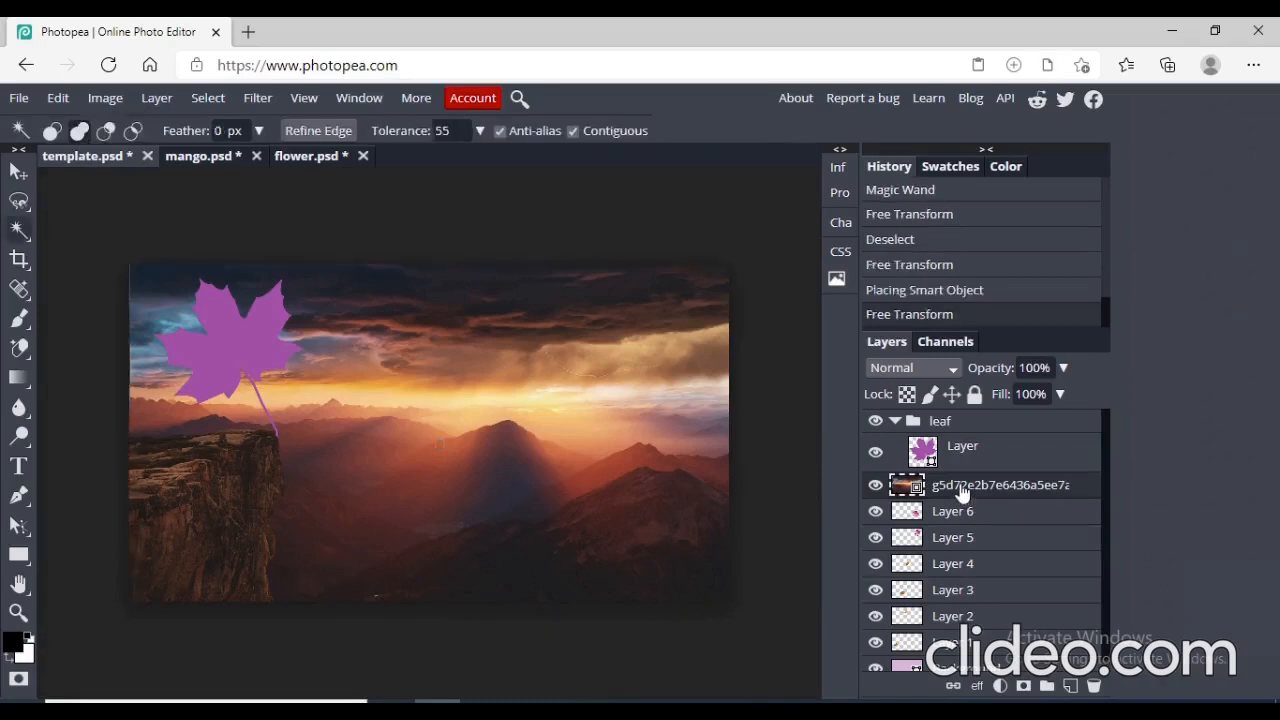
Reorder the sunset photo layer below all the cutout layers and directly above the Background layer.
drag(961, 492, 955, 690)
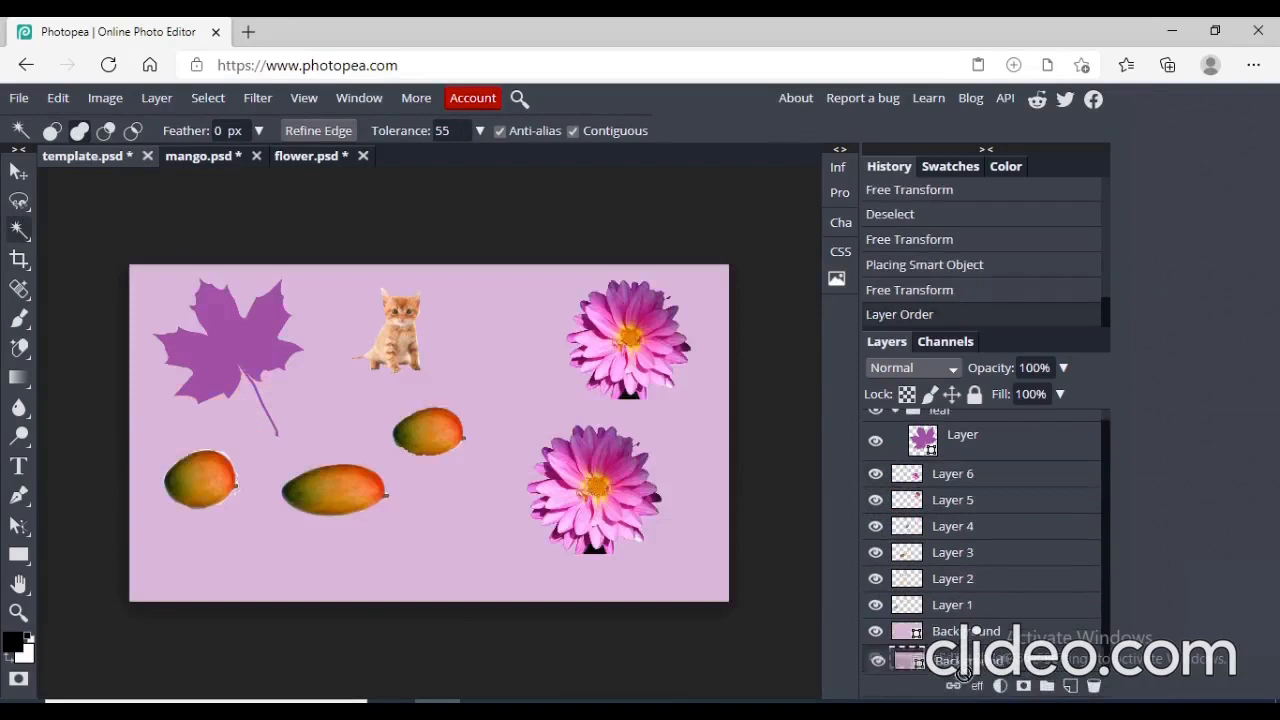
mouse_move(983, 657)
mouse_down()
mouse_move(980, 695)
mouse_move(980, 682)
mouse_up()
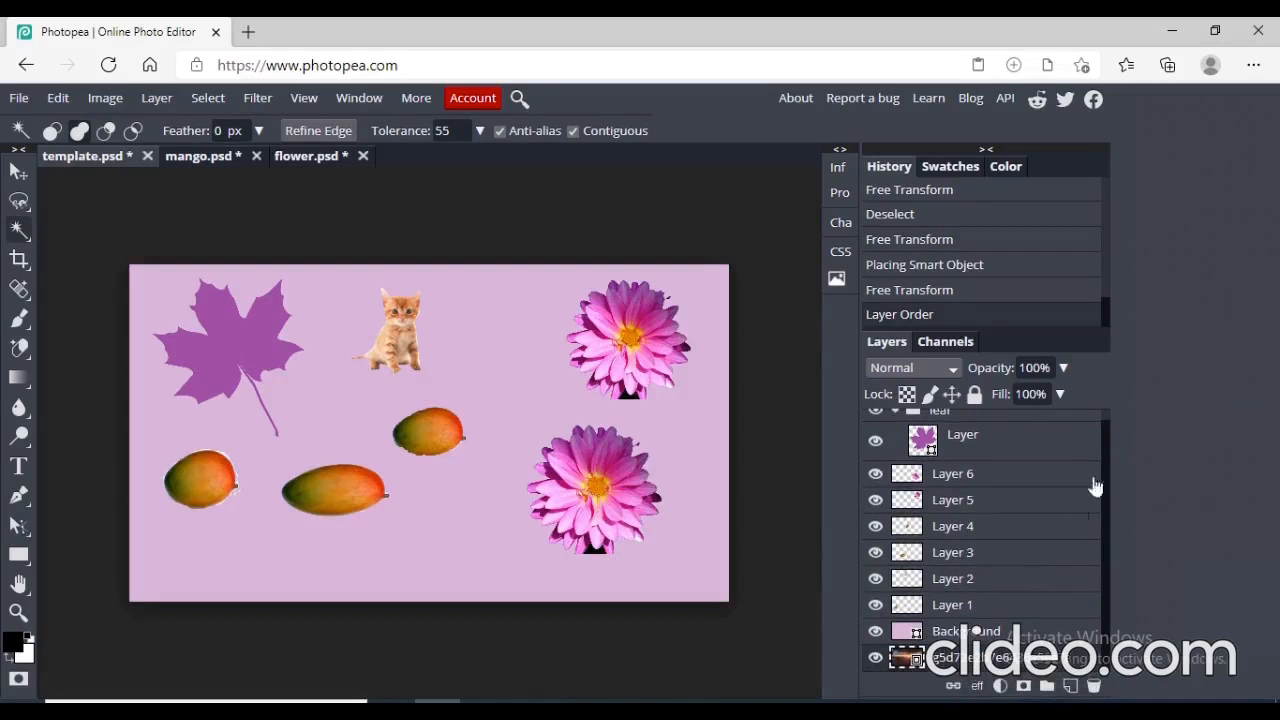
scroll(1105, 425, up, 1)
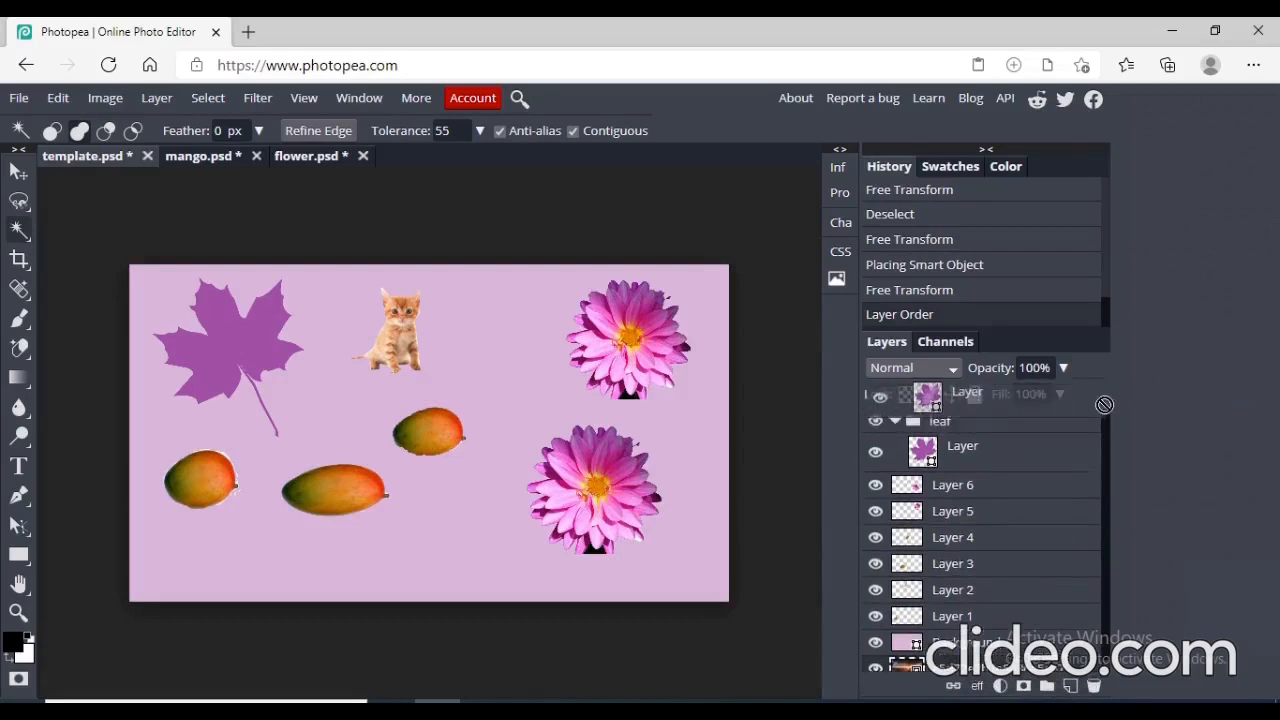
scroll(1105, 437, down, 1)
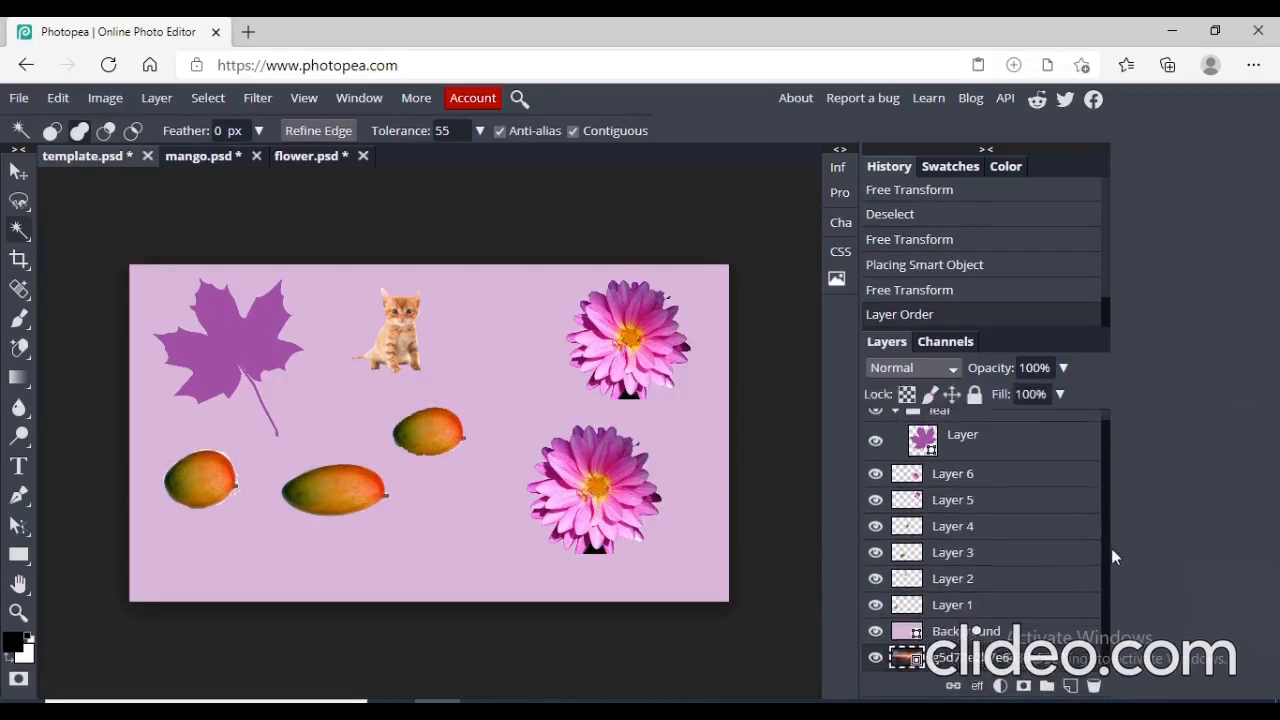
drag(940, 660, 925, 634)
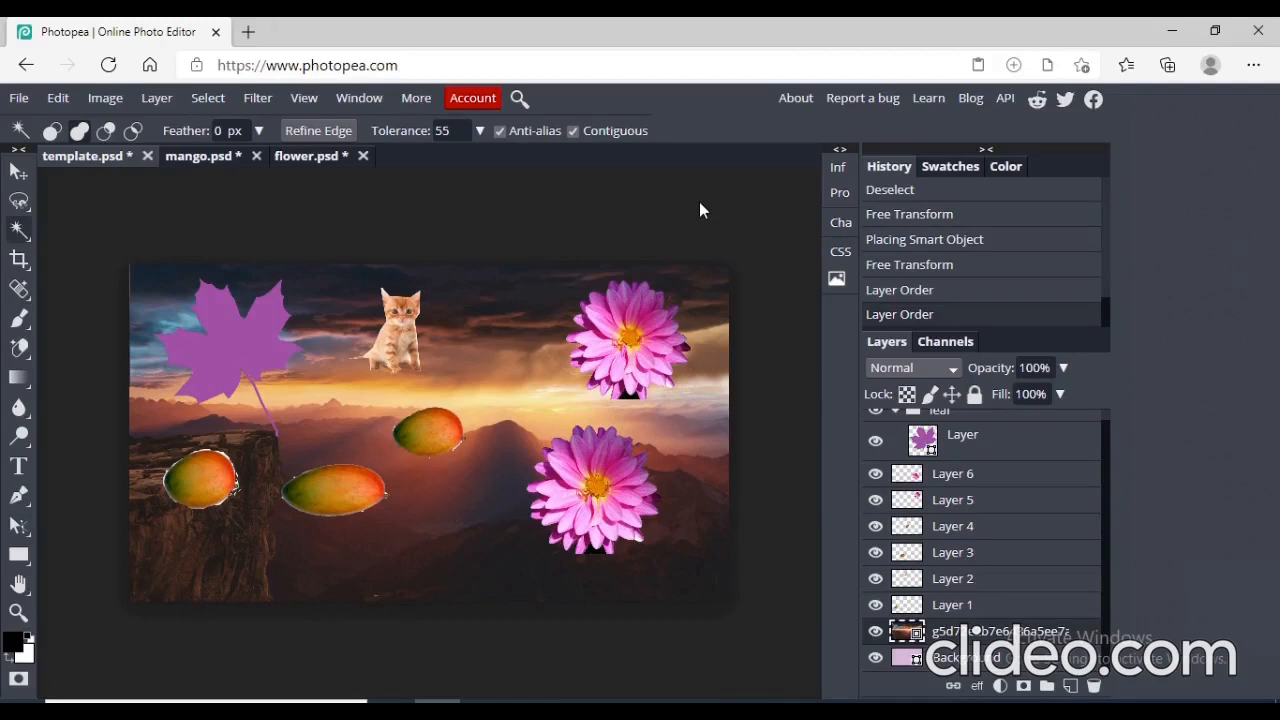
click(837, 282)
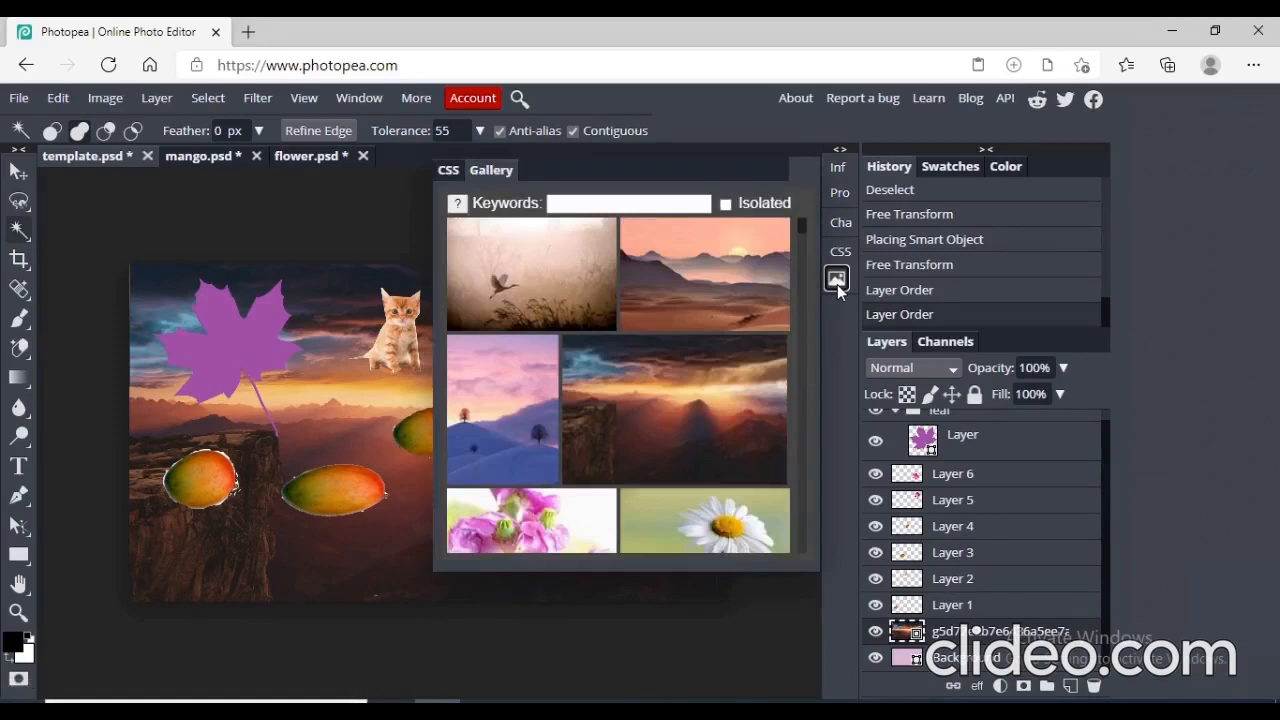
click(837, 281)
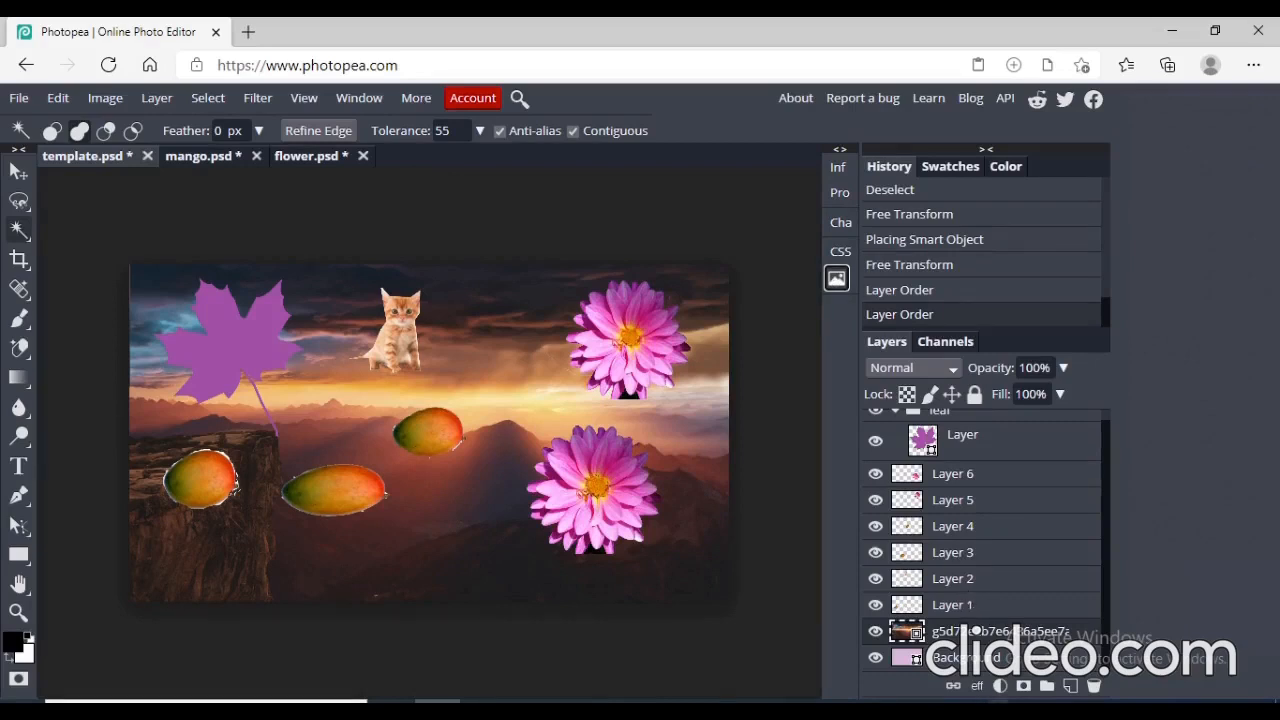
click(1000, 703)
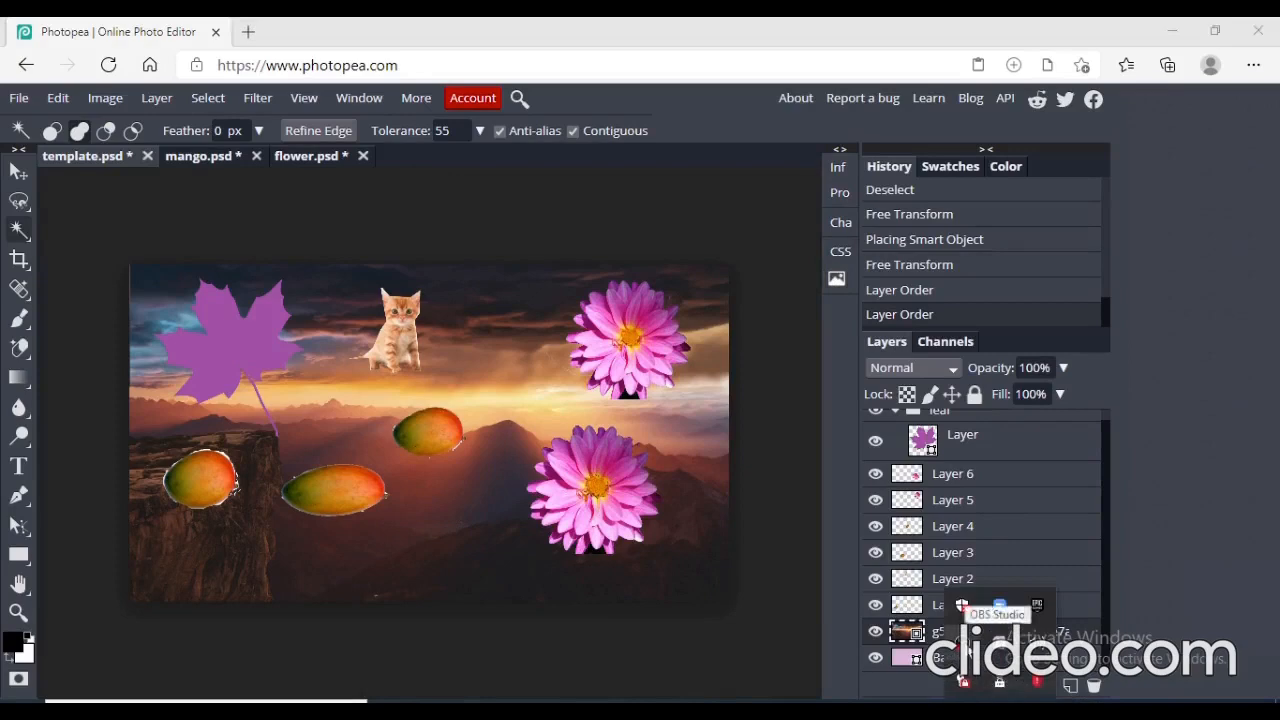